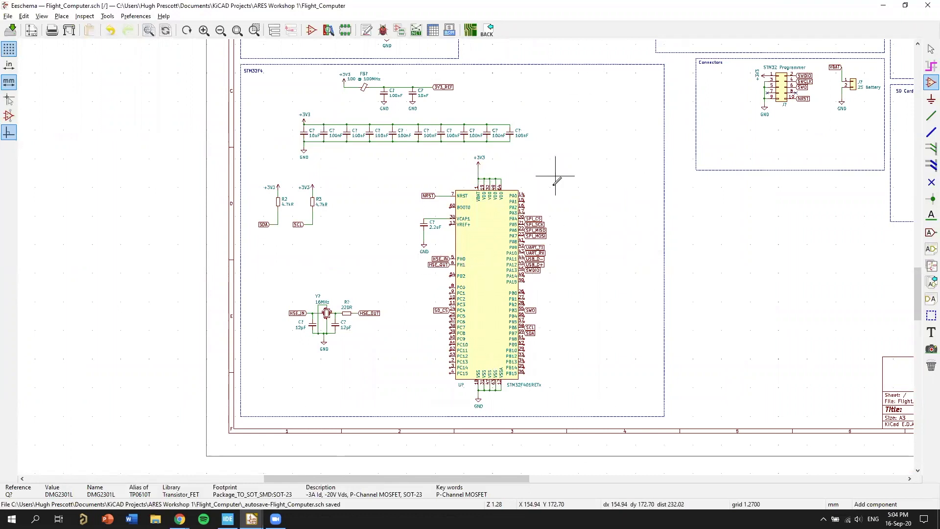
Step: Look over the flight computer schematic from the STM32F4 block to the peripheral blocks, and examine the USB connector wiring
scroll(556, 181, down, 1)
middle_drag(549, 217, 358, 351)
middle_drag(469, 414, 651, 309)
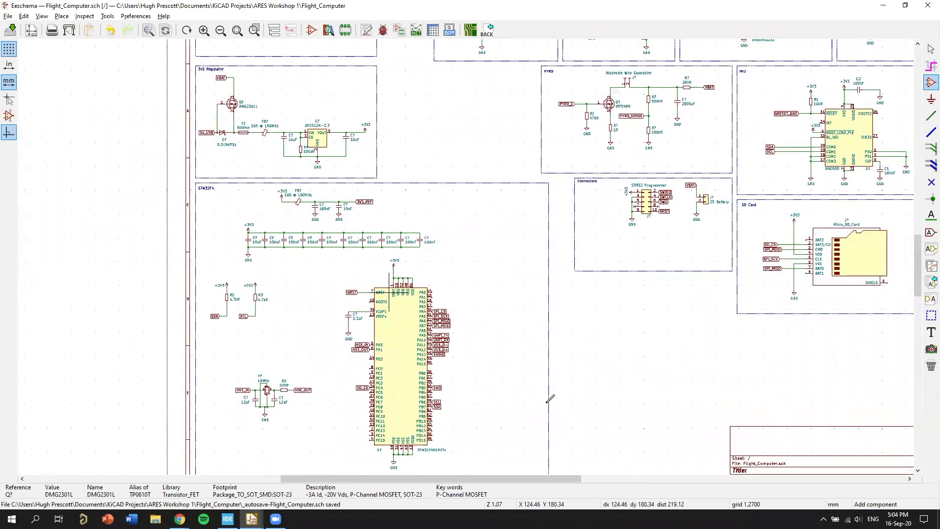
middle_drag(565, 223, 616, 169)
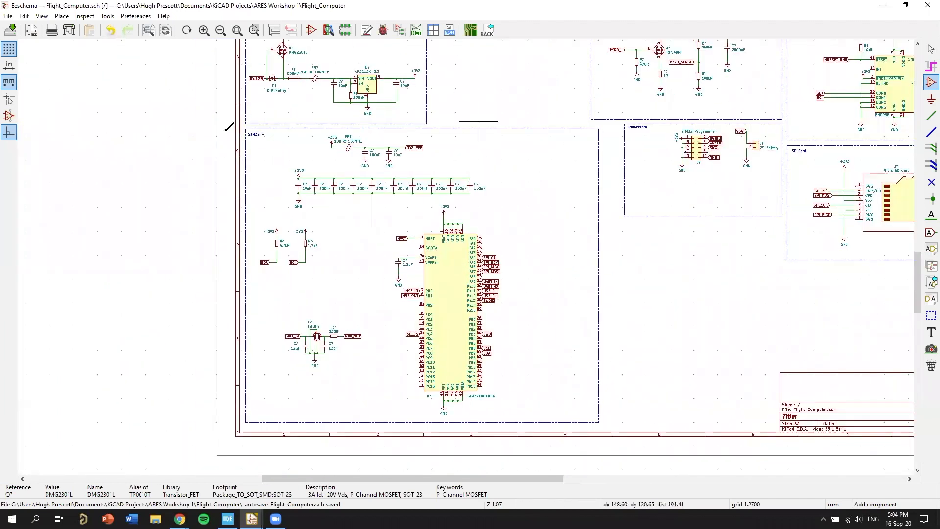
middle_drag(583, 119, 314, 306)
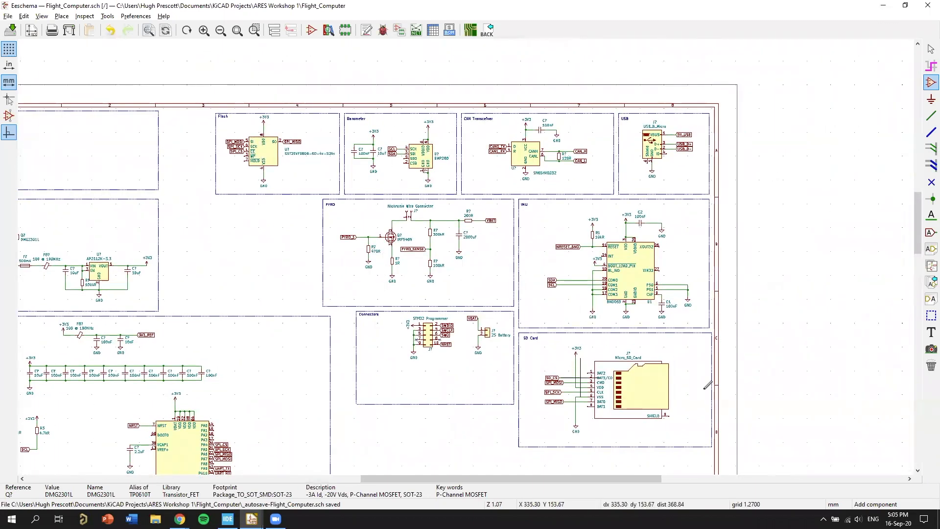
scroll(685, 147, up, 4)
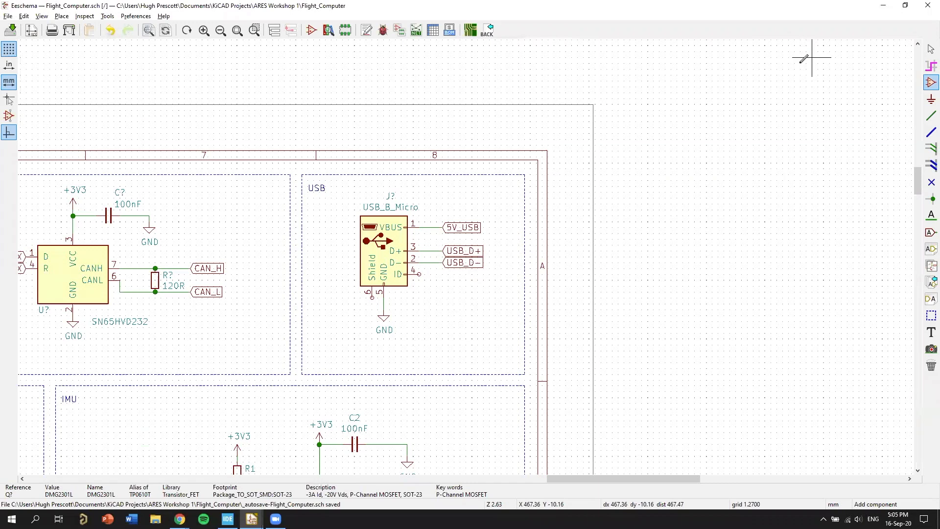
scroll(804, 59, down, 4)
scroll(711, 128, up, 3)
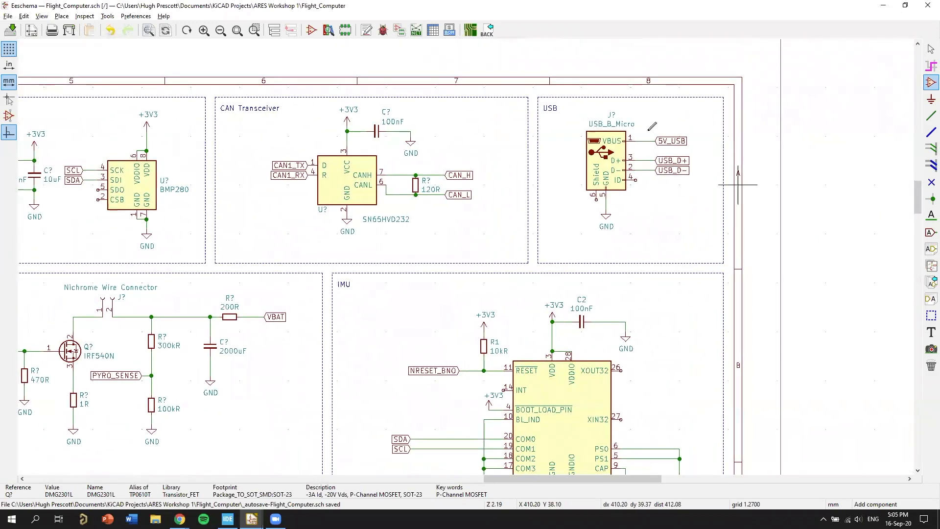
middle_drag(654, 185, 799, 177)
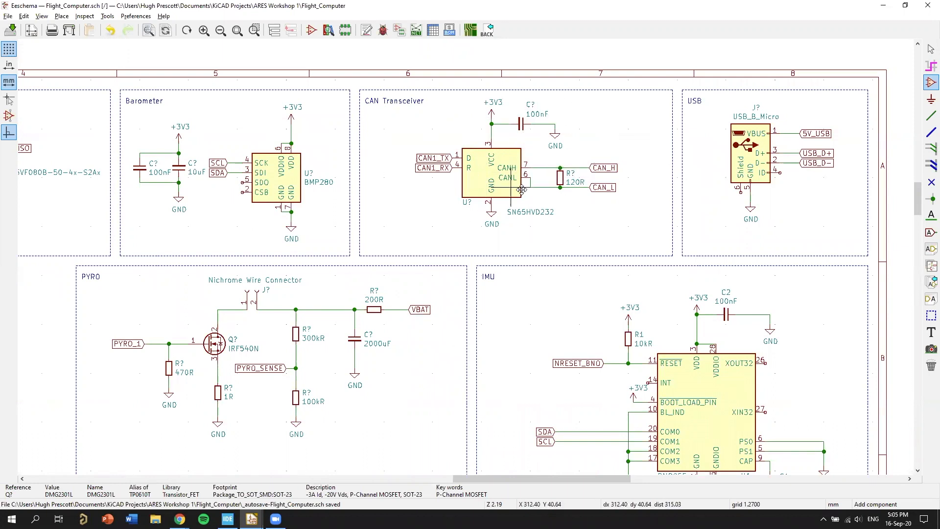
Step: Examine the CAN transceiver circuit and the neighbouring Barometer, Flash and PYRO blocks
middle_drag(512, 186, 567, 176)
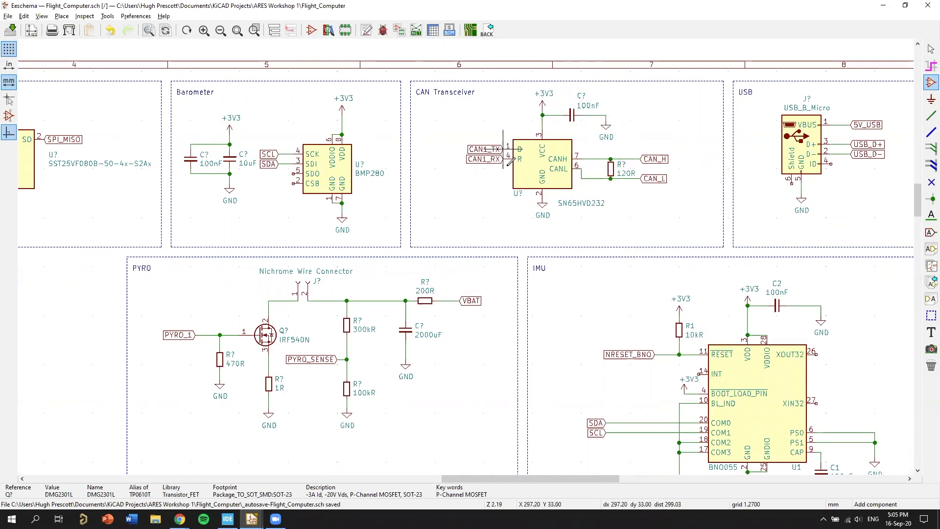
middle_drag(622, 200, 676, 175)
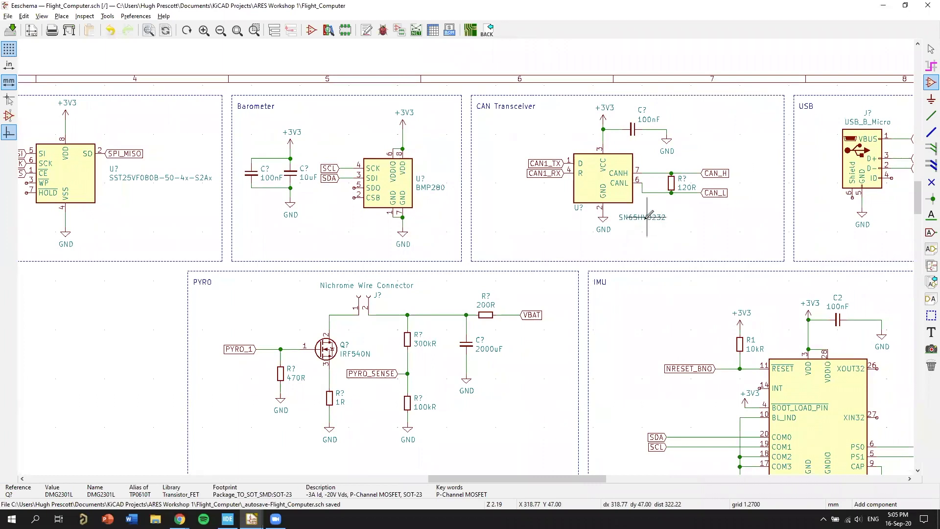
scroll(643, 219, down, 1)
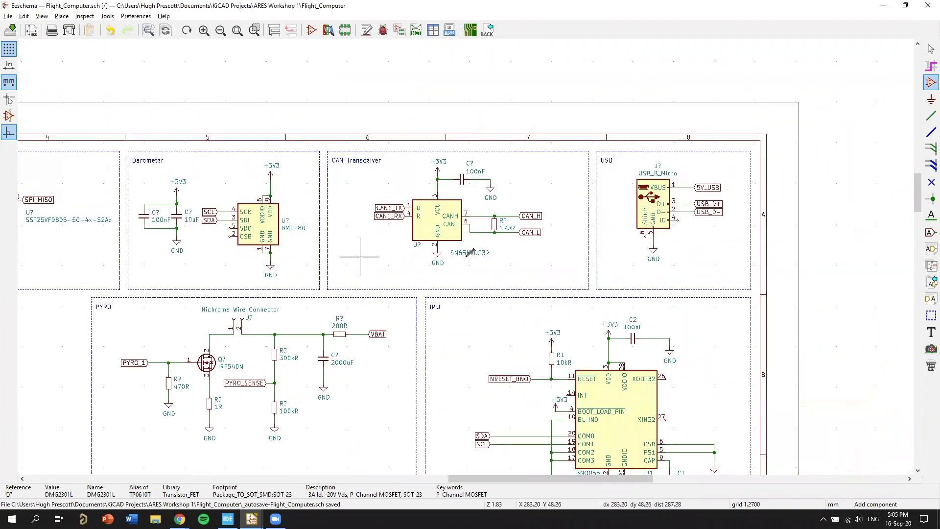
scroll(361, 258, down, 1)
middle_drag(465, 256, 555, 172)
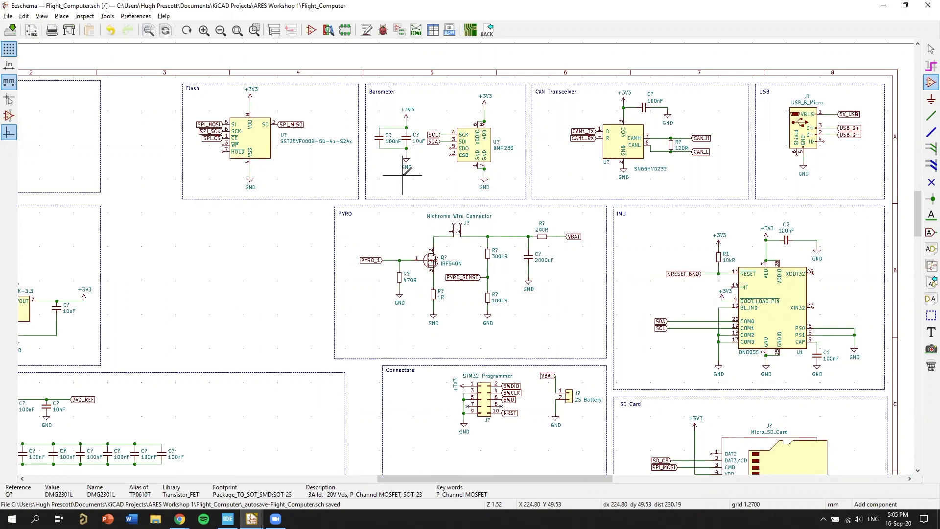
scroll(314, 252, up, 1)
middle_drag(548, 204, 461, 266)
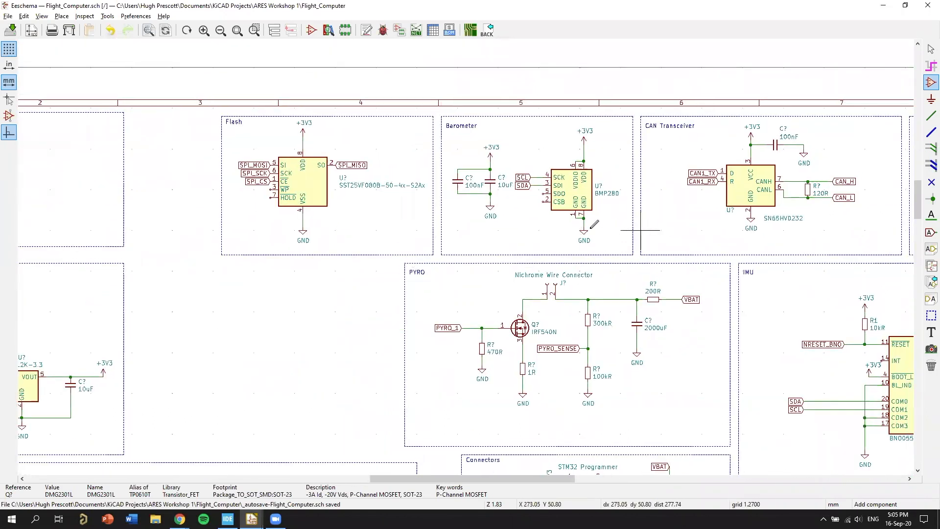
scroll(465, 262, down, 3)
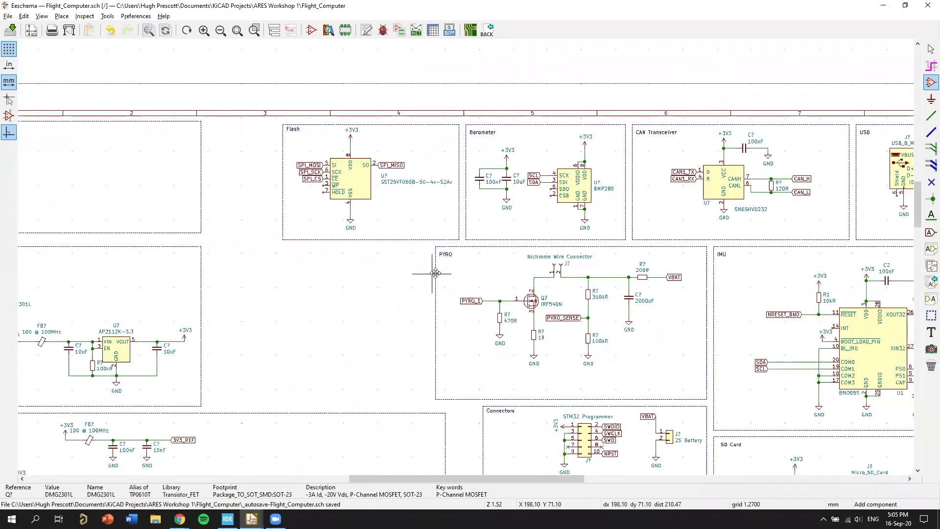
scroll(509, 225, up, 1)
scroll(505, 247, up, 1)
middle_drag(505, 248, 613, 170)
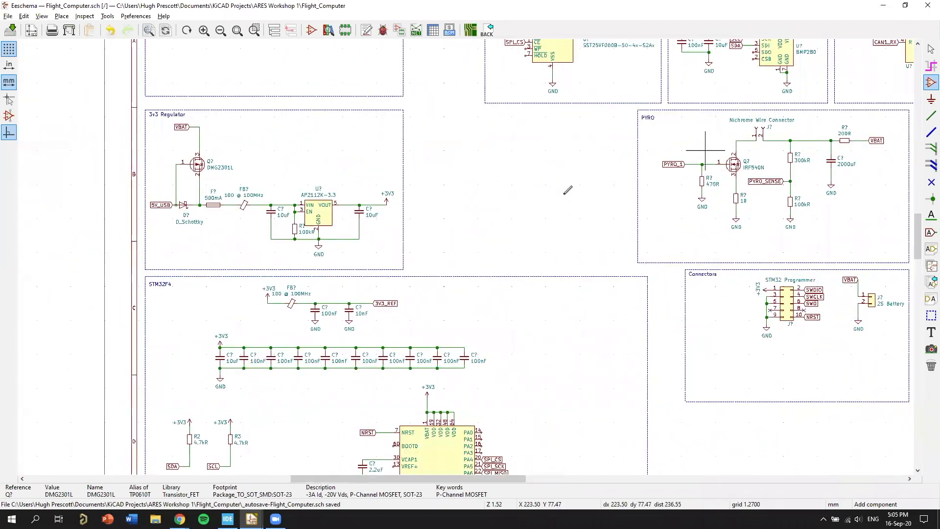
Step: Examine the STM32F401 microcontroller's pins and the SPI, UART, USB, SWD and I2C labels attached to them
middle_drag(579, 393, 627, 264)
middle_drag(658, 295, 663, 199)
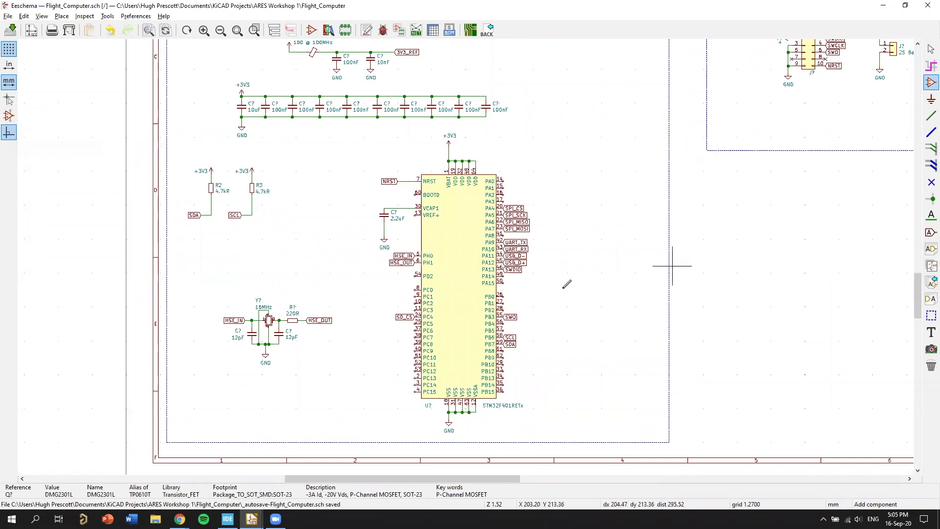
scroll(672, 266, up, 1)
scroll(462, 252, up, 1)
scroll(468, 252, up, 1)
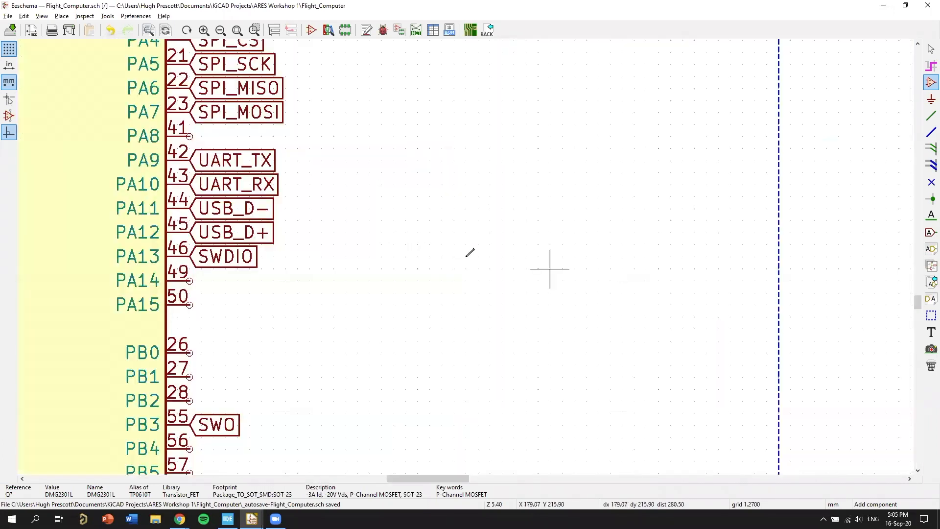
scroll(550, 268, down, 1)
middle_drag(405, 227, 691, 267)
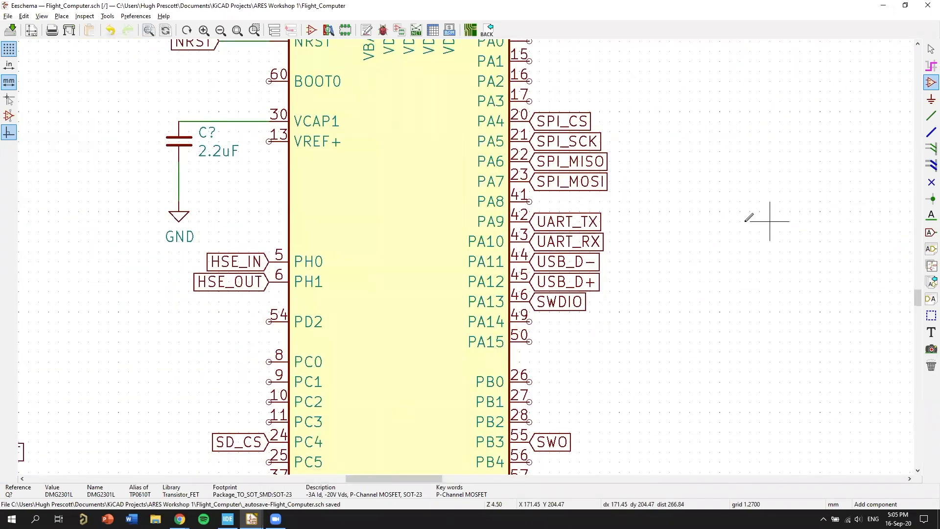
scroll(701, 211, down, 1)
middle_drag(476, 313, 623, 300)
scroll(655, 294, down, 1)
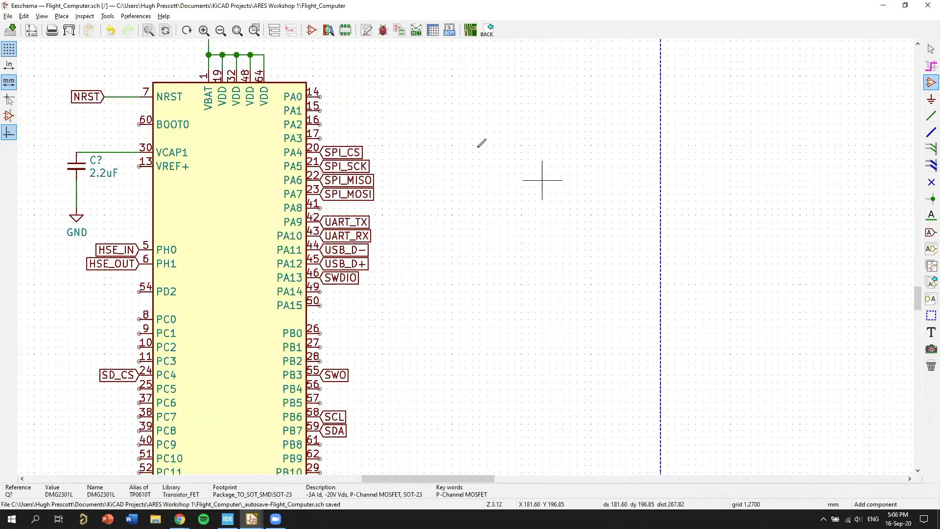
scroll(500, 173, down, 1)
middle_drag(379, 240, 487, 197)
middle_drag(568, 184, 598, 213)
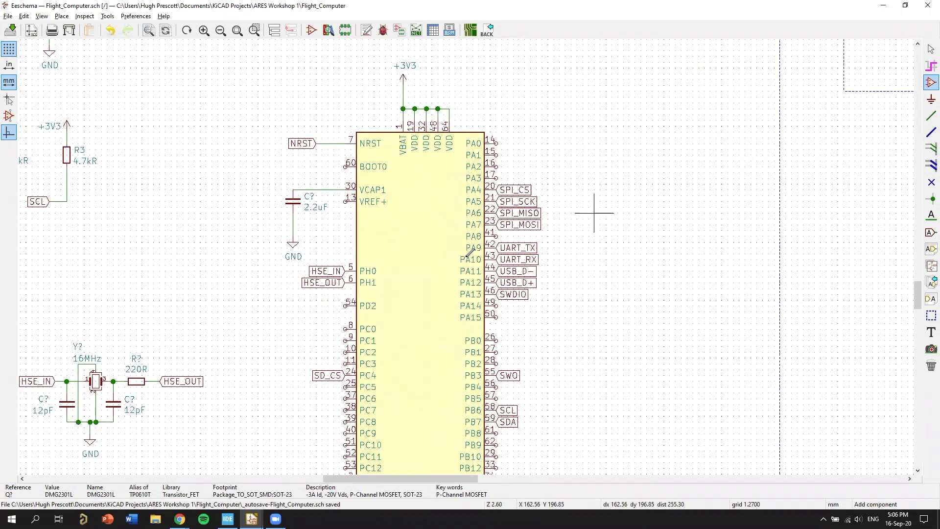
scroll(598, 216, up, 1)
middle_drag(327, 312, 371, 260)
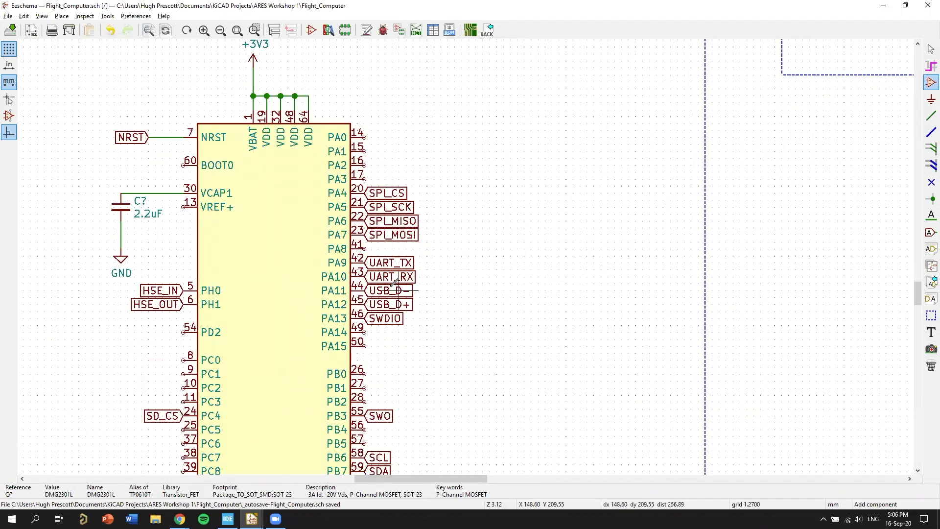
scroll(458, 306, down, 1)
middle_drag(451, 293, 594, 293)
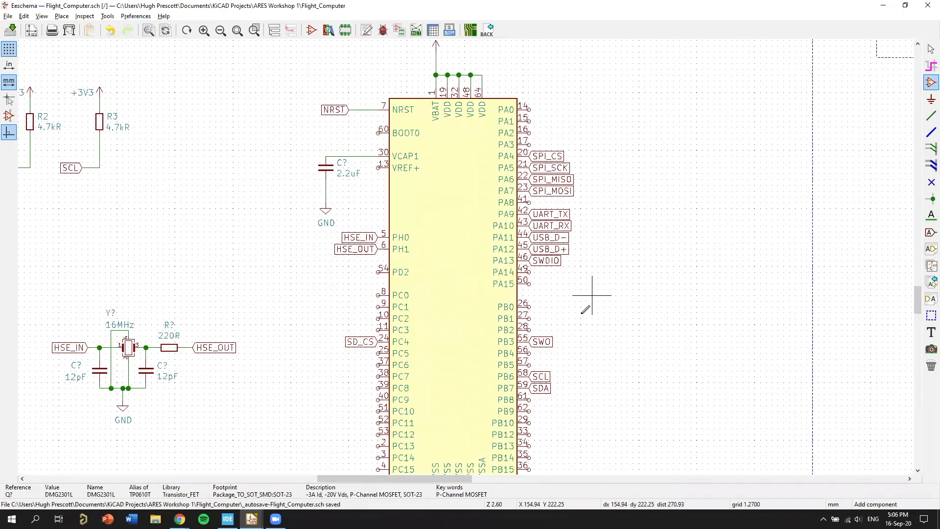
scroll(604, 284, down, 1)
middle_drag(432, 211, 487, 298)
scroll(462, 265, up, 5)
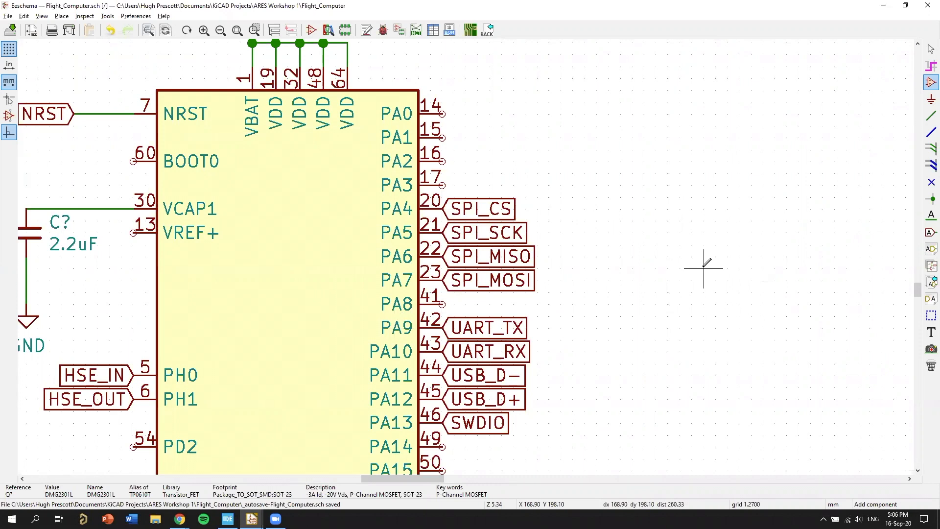
Step: Check the CAN transceiver's CAN1_TX and CAN1_RX labels and its CAN_H and CAN_L output wiring
scroll(707, 262, down, 5)
scroll(728, 325, down, 5)
scroll(585, 237, up, 6)
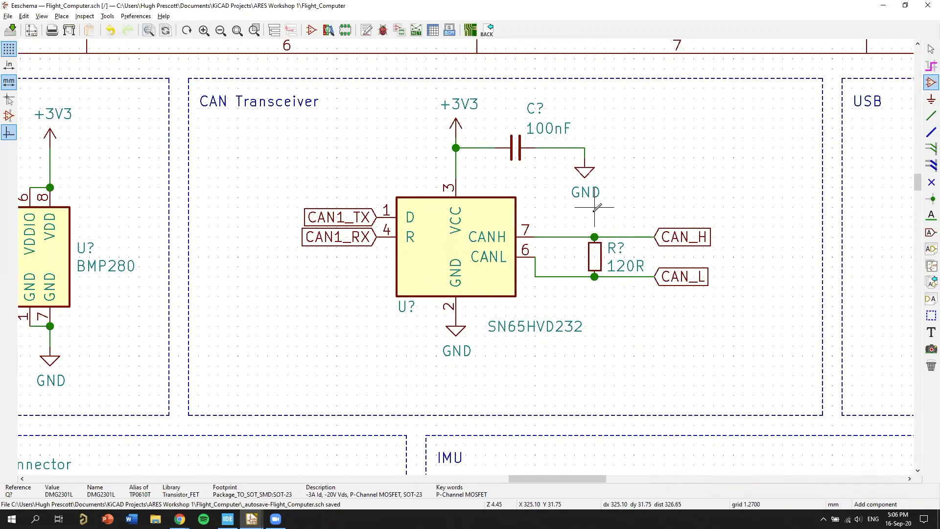
scroll(594, 207, down, 1)
scroll(466, 255, down, 1)
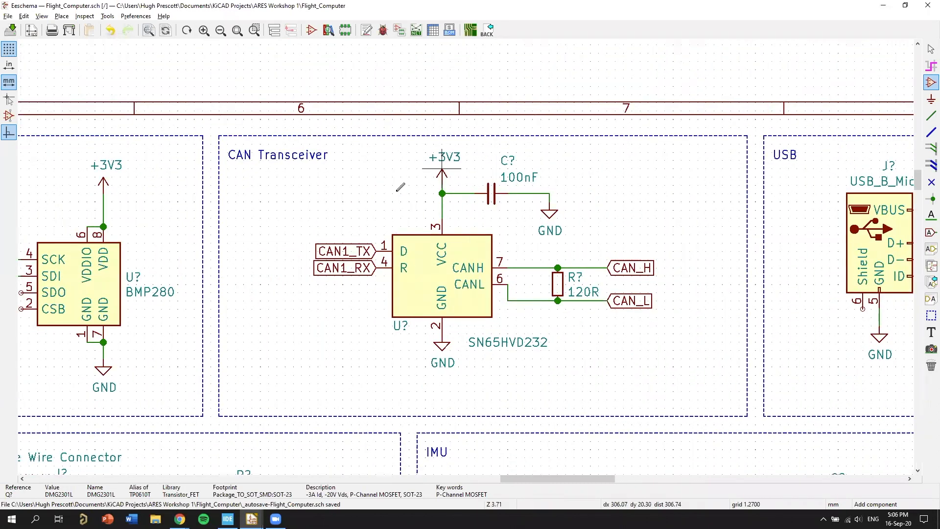
middle_drag(359, 194, 519, 169)
middle_drag(726, 216, 826, 195)
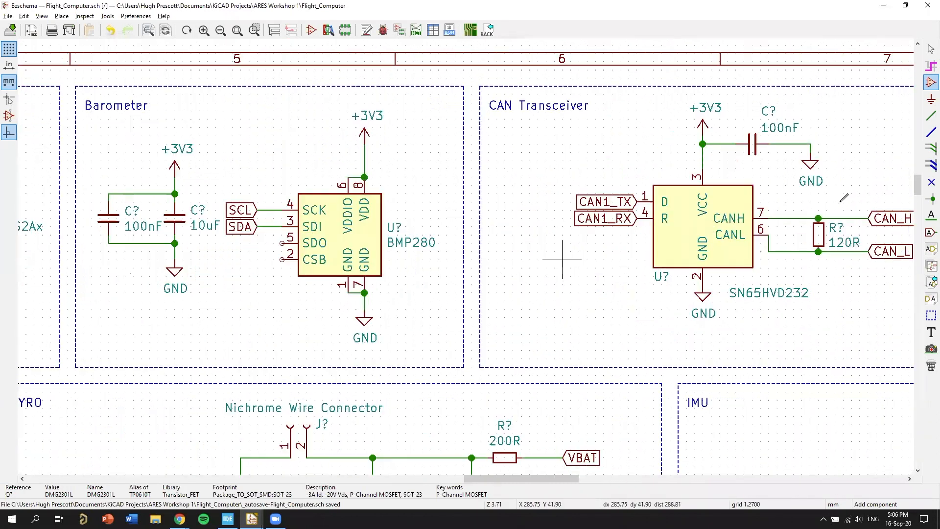
Step: Examine the BMP280 barometer's SCL and SDA connections, unconnected pins and decoupling capacitors, alongside the Flash block
middle_drag(596, 296, 768, 300)
scroll(685, 315, down, 1)
middle_drag(471, 216, 552, 260)
scroll(536, 295, down, 1)
middle_drag(435, 247, 534, 253)
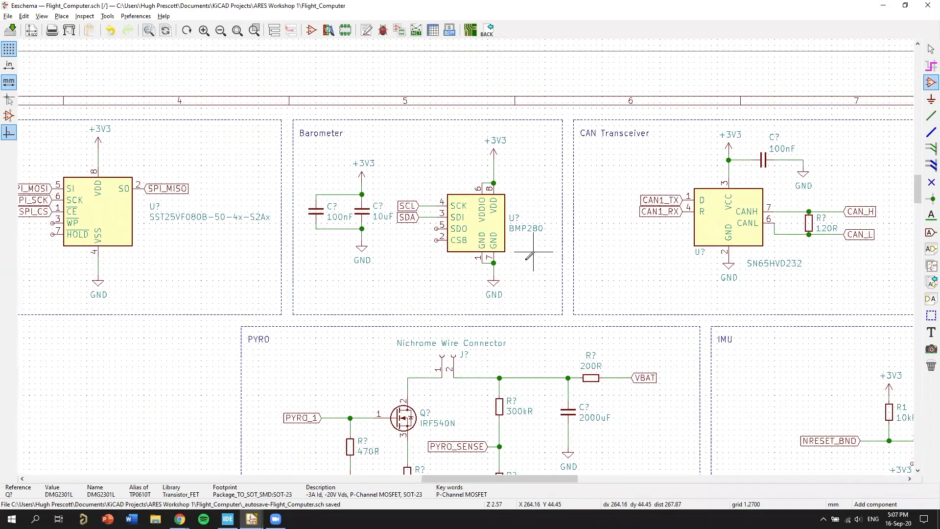
middle_drag(602, 253, 738, 253)
scroll(734, 256, up, 1)
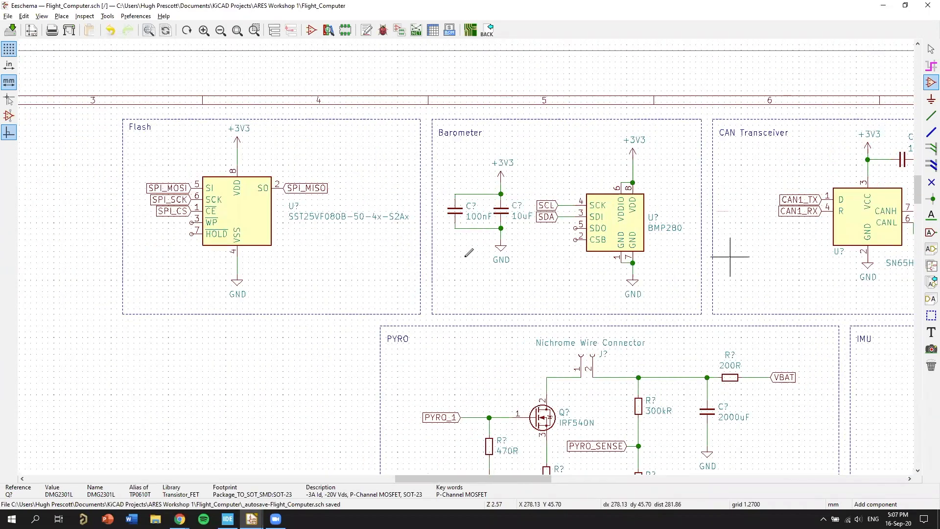
scroll(329, 223, down, 1)
middle_drag(333, 223, 571, 267)
scroll(557, 269, up, 4)
scroll(467, 256, down, 7)
scroll(471, 251, up, 5)
scroll(450, 263, up, 1)
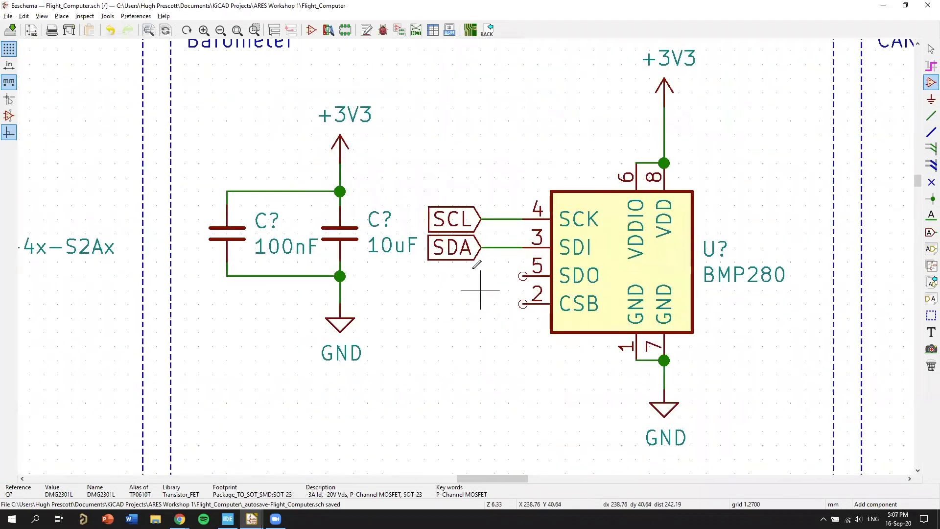
scroll(481, 240, down, 2)
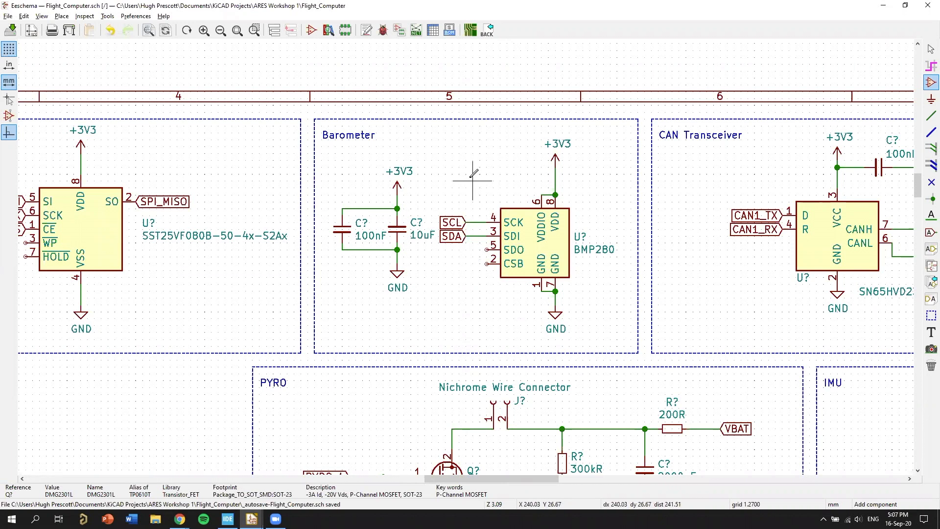
scroll(471, 266, down, 2)
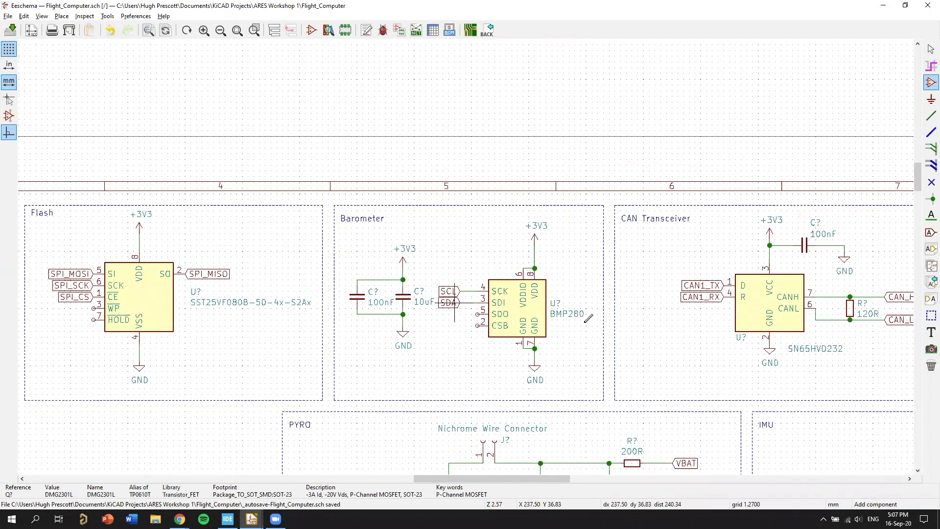
scroll(490, 250, up, 1)
scroll(502, 239, down, 1)
Step: Examine the BNO055 circuit in the IMU block, including its reset line, and look back over the Flash block
middle_drag(546, 336, 412, 156)
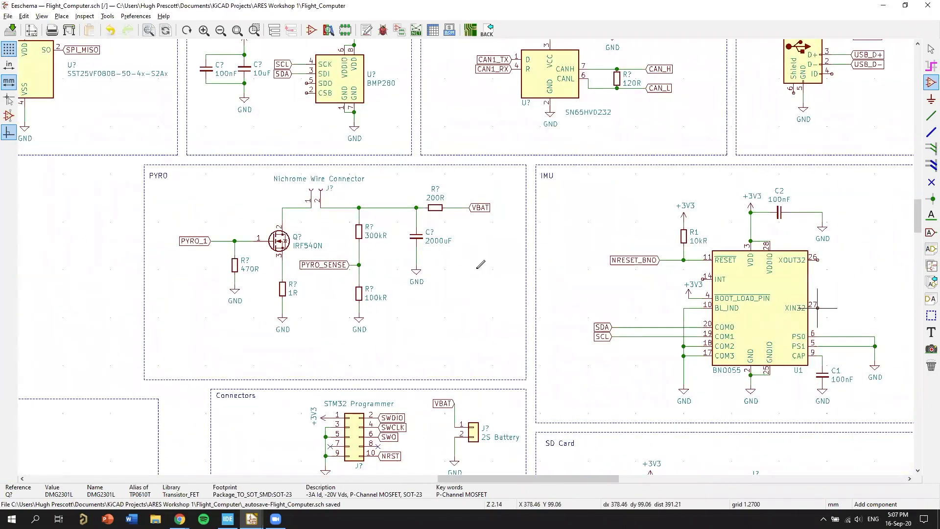
scroll(474, 208, up, 1)
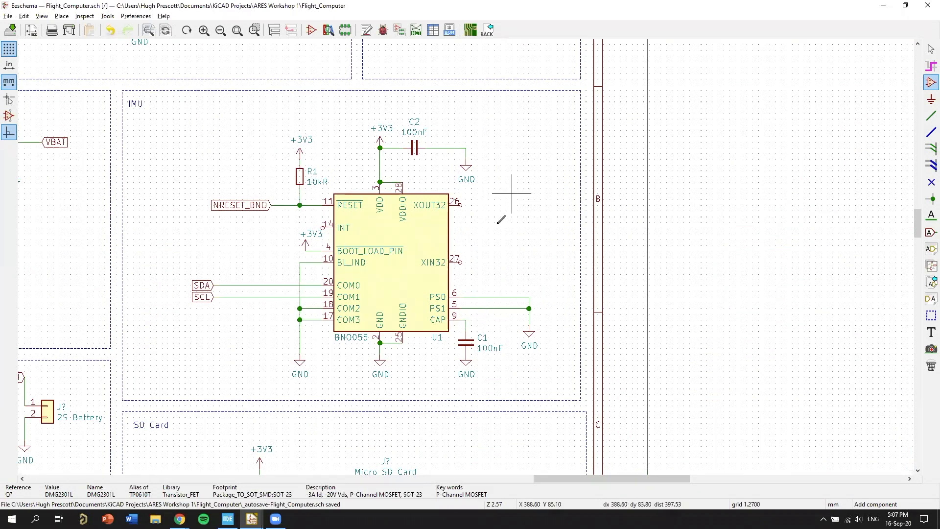
scroll(545, 226, down, 1)
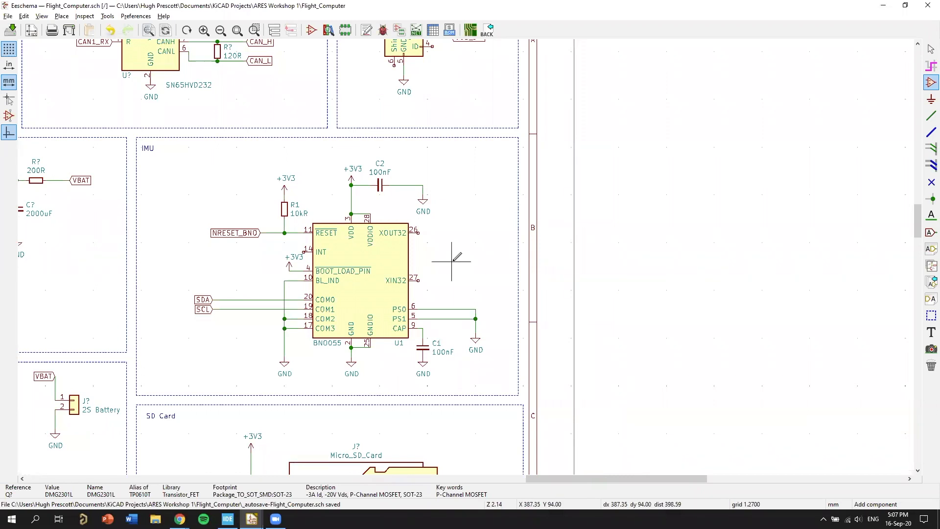
middle_drag(265, 237, 642, 330)
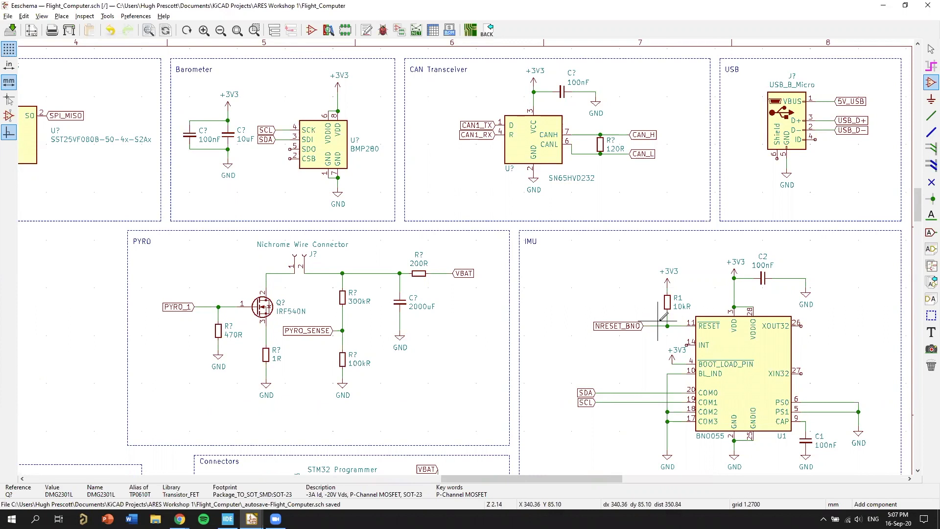
middle_drag(288, 231, 509, 268)
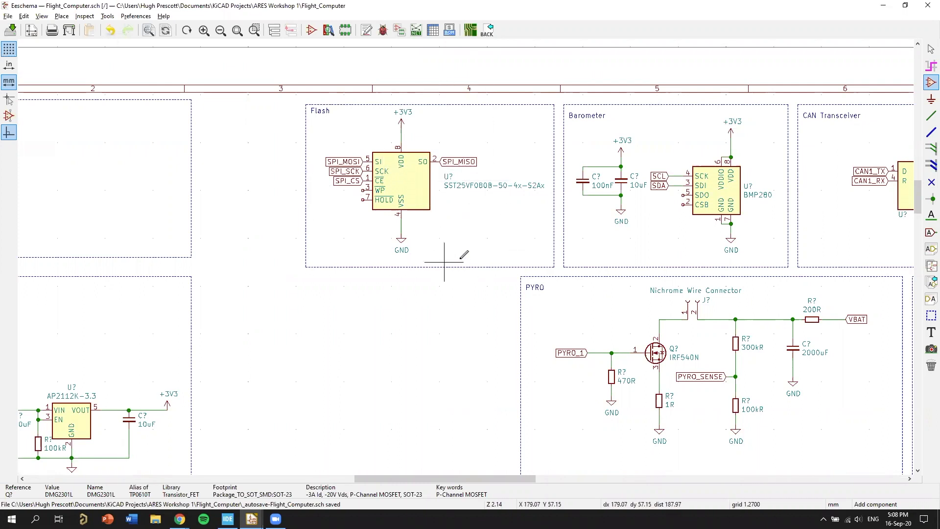
scroll(470, 252, down, 1)
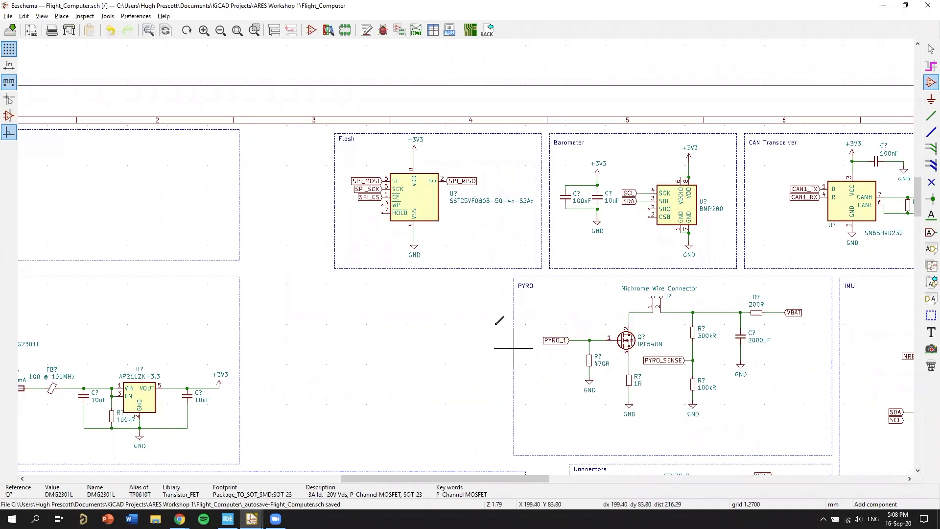
Step: Survey the PYRO, IMU, Connectors and SD Card blocks, including the STM32 programmer header and the Micro_SD_Card's SPI labels
middle_drag(509, 410, 390, 248)
scroll(389, 249, down, 1)
middle_drag(773, 340, 633, 379)
scroll(505, 283, down, 1)
middle_drag(687, 354, 559, 267)
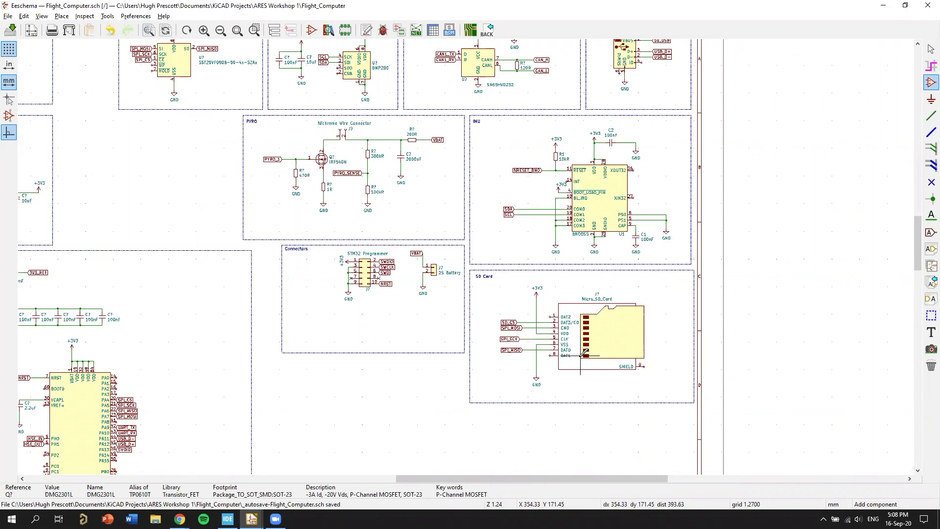
middle_drag(442, 291, 454, 292)
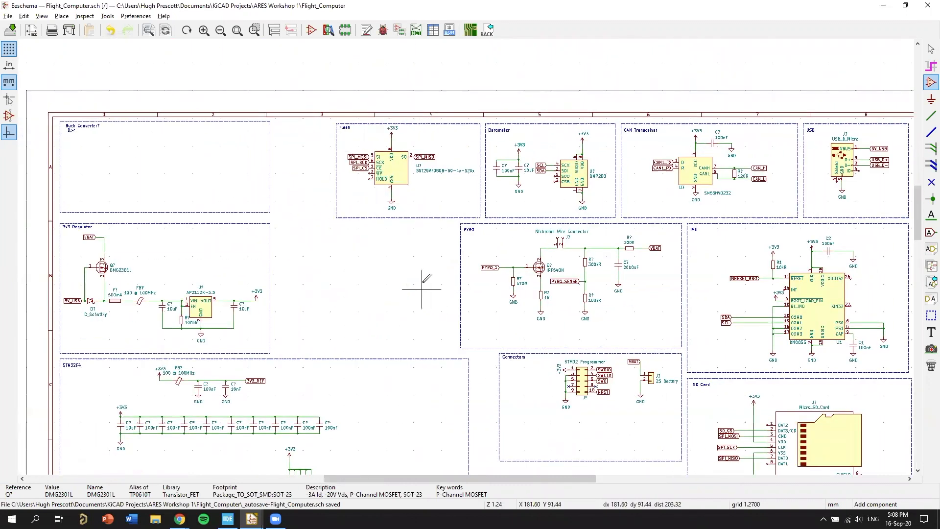
middle_drag(408, 258, 278, 190)
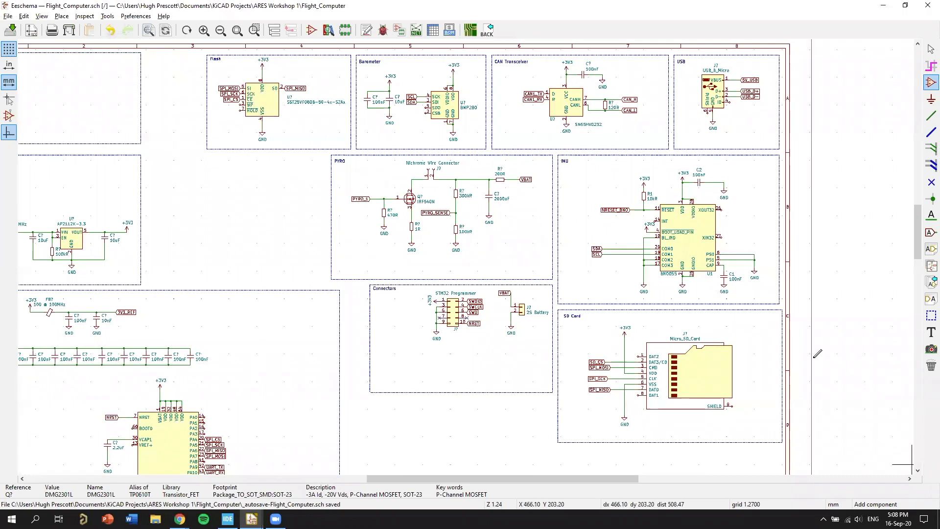
scroll(494, 346, up, 2)
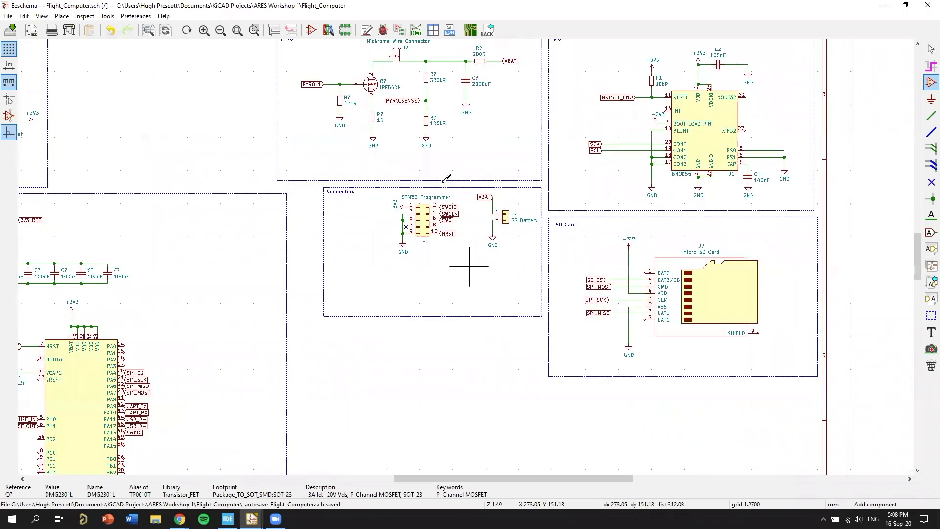
middle_drag(688, 310, 518, 342)
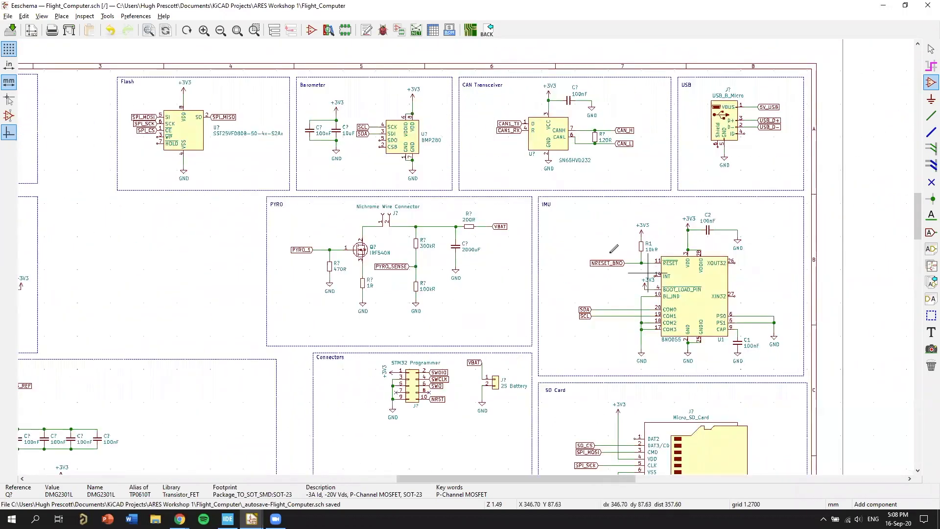
Step: Examine the PYRO block's IRF540N MOSFET, nichrome wire connector, PYRO_1 gate line and VBAT-fed capacitor
middle_drag(323, 139, 720, 130)
middle_drag(690, 253, 451, 186)
scroll(626, 236, up, 2)
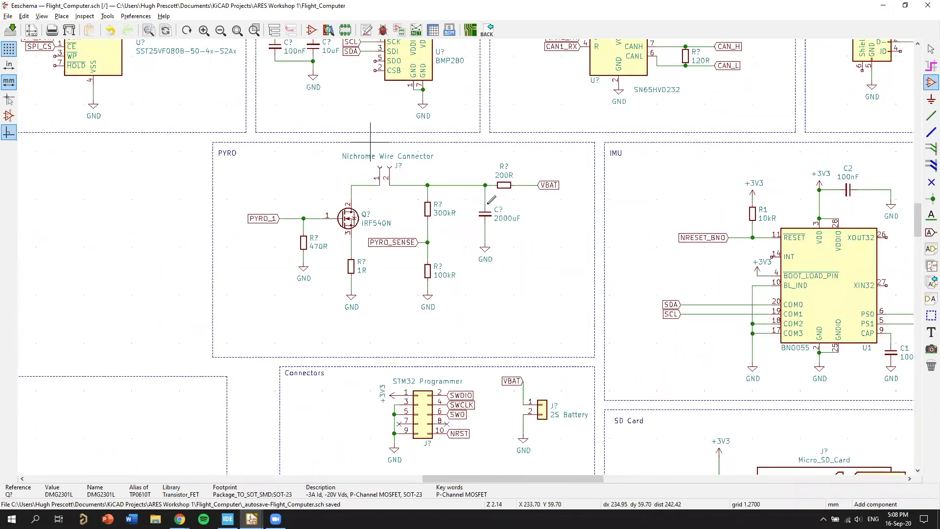
middle_drag(492, 256, 590, 188)
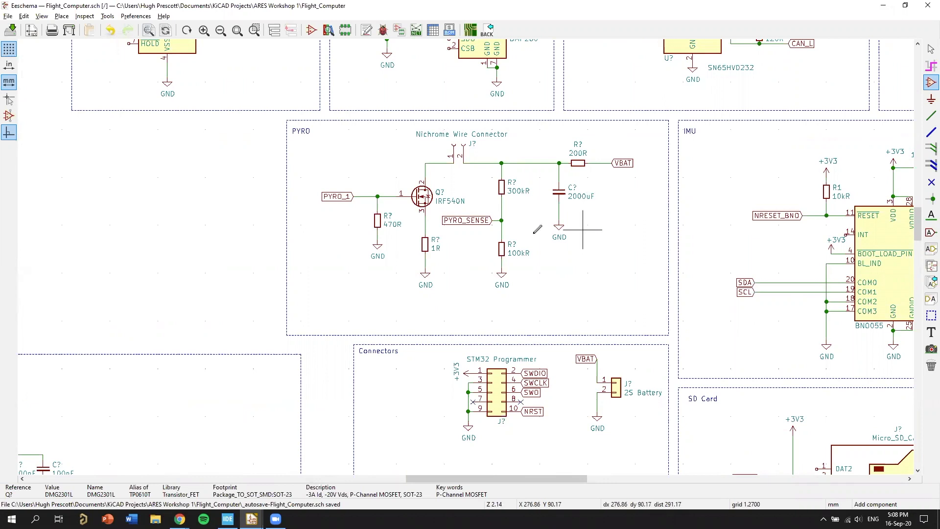
scroll(480, 267, up, 4)
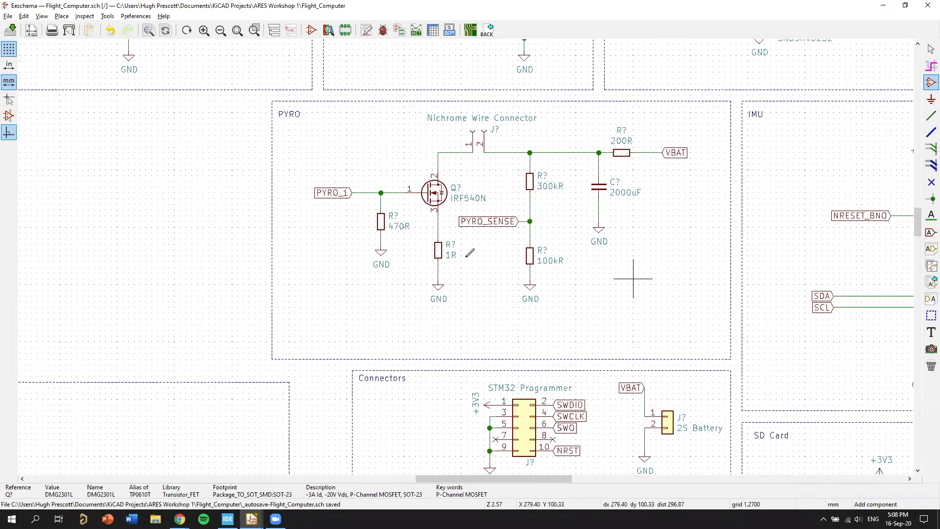
scroll(466, 256, up, 1)
middle_drag(459, 240, 615, 311)
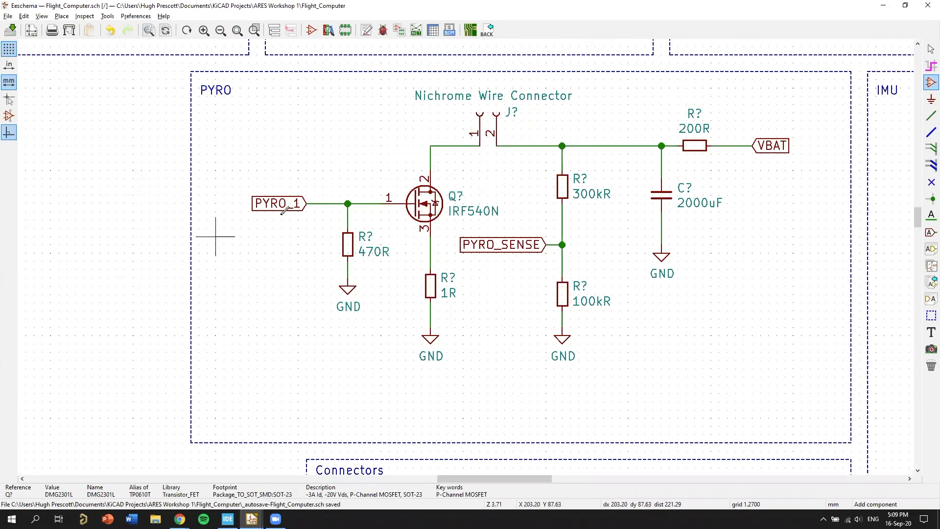
Step: Check the STM32F401's pins and labels against the PYRO block's control and sense signals
scroll(478, 279, down, 6)
scroll(475, 302, up, 4)
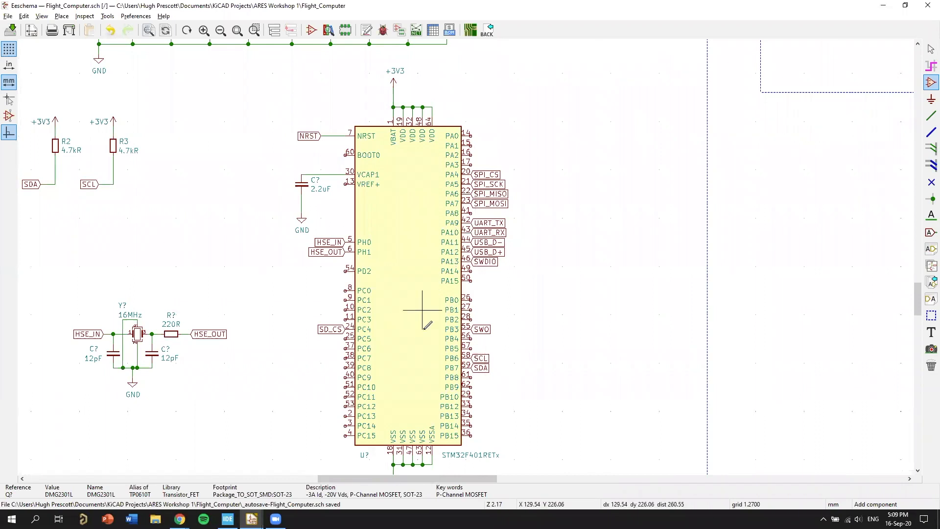
scroll(567, 179, down, 1)
middle_drag(478, 196, 421, 374)
middle_drag(499, 203, 463, 299)
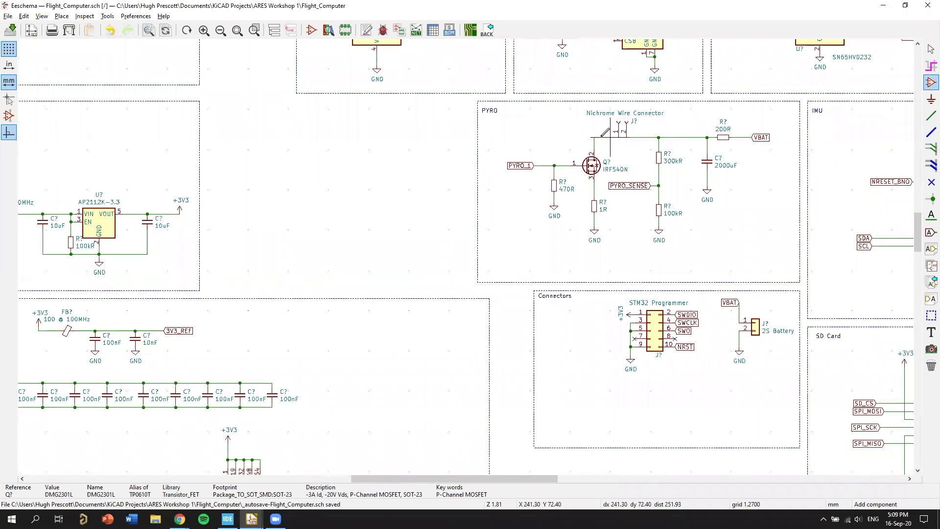
Step: Examine the PYRO_SENSE voltage divider made of the 300kR and 100kR resistors, and glance over the neighbouring Connectors block
scroll(720, 248, up, 3)
middle_drag(514, 314, 545, 320)
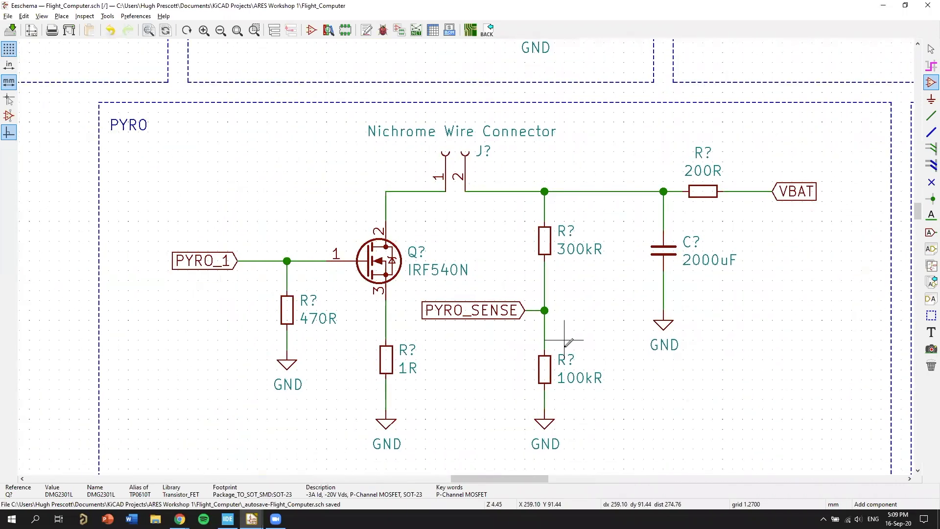
middle_drag(475, 261, 502, 203)
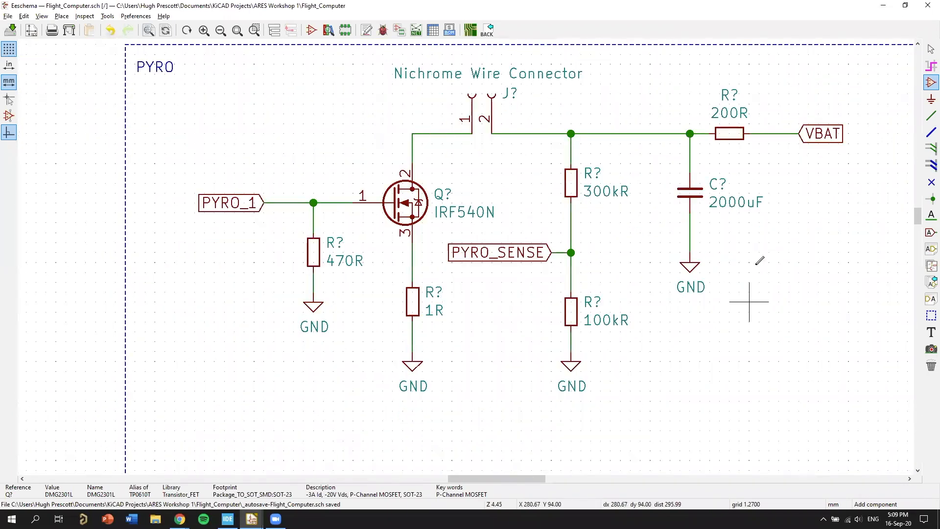
scroll(654, 272, down, 3)
middle_drag(409, 317, 653, 186)
scroll(651, 217, down, 1)
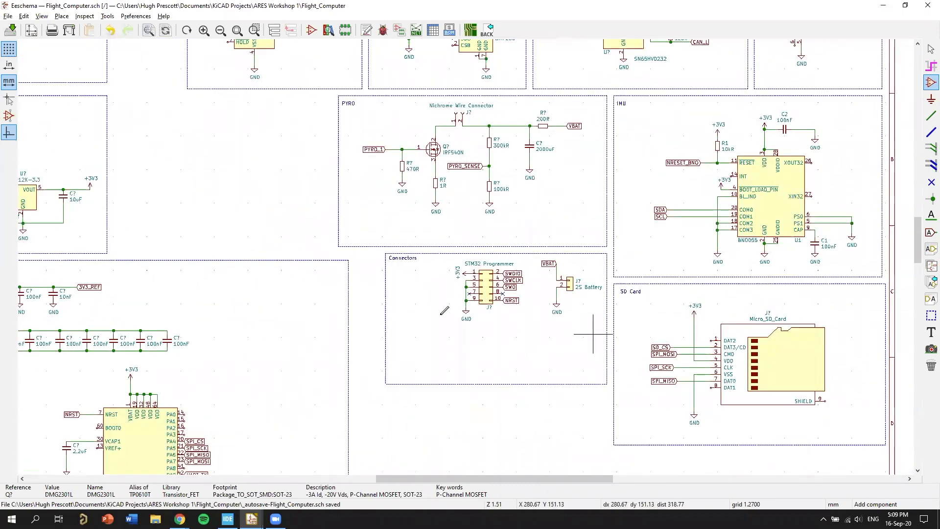
Step: Inspect the 3v3 Regulator block from its VBAT and 5V_USB inputs, and end the active component placement command
middle_drag(244, 250, 681, 316)
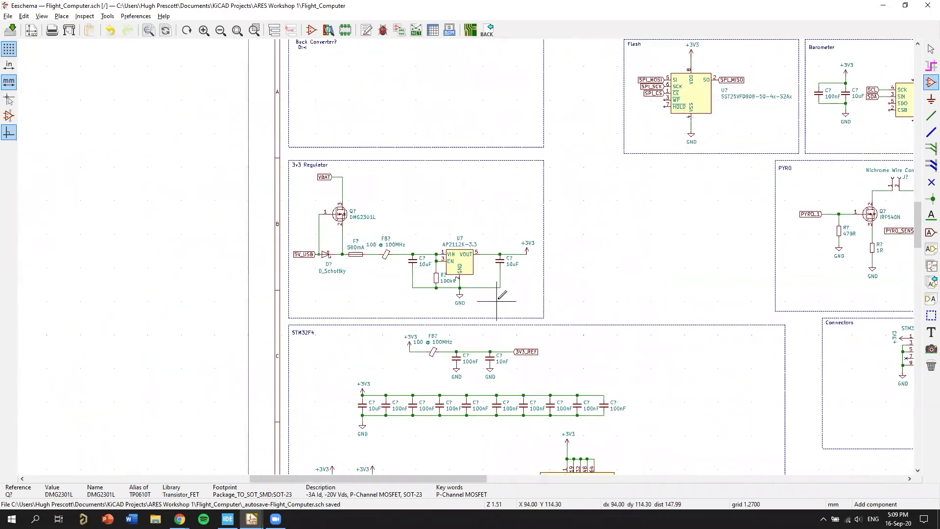
middle_drag(557, 173, 663, 201)
scroll(663, 202, up, 3)
middle_drag(383, 183, 525, 165)
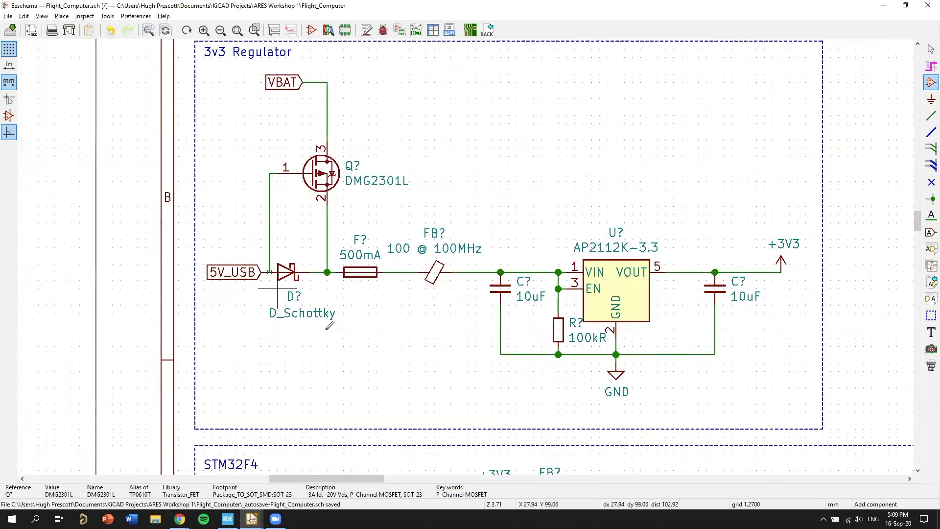
middle_drag(675, 212, 667, 200)
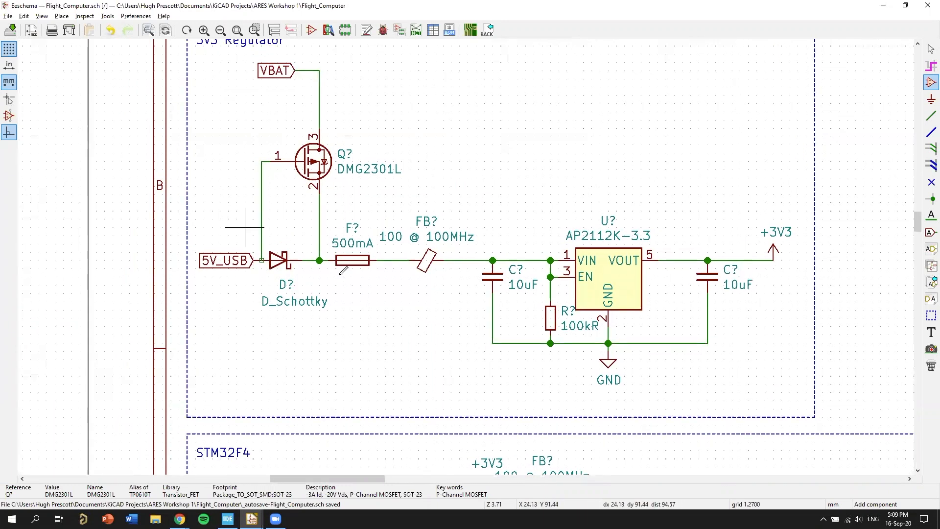
right_click(387, 323)
click(401, 333)
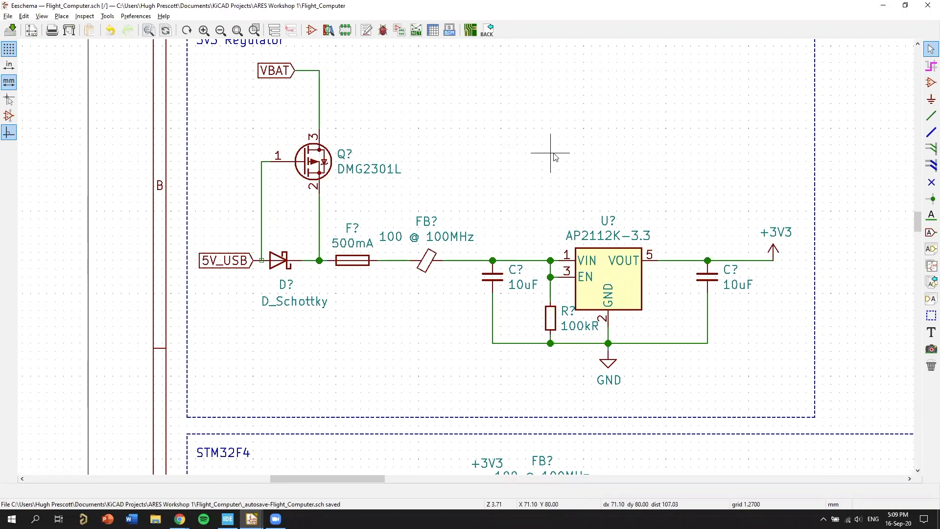
Step: Trace how VBAT and 5V_USB reach the regulator through the DMG2301L MOSFET, Schottky diode, fuse and ferrite bead
middle_drag(663, 120, 715, 139)
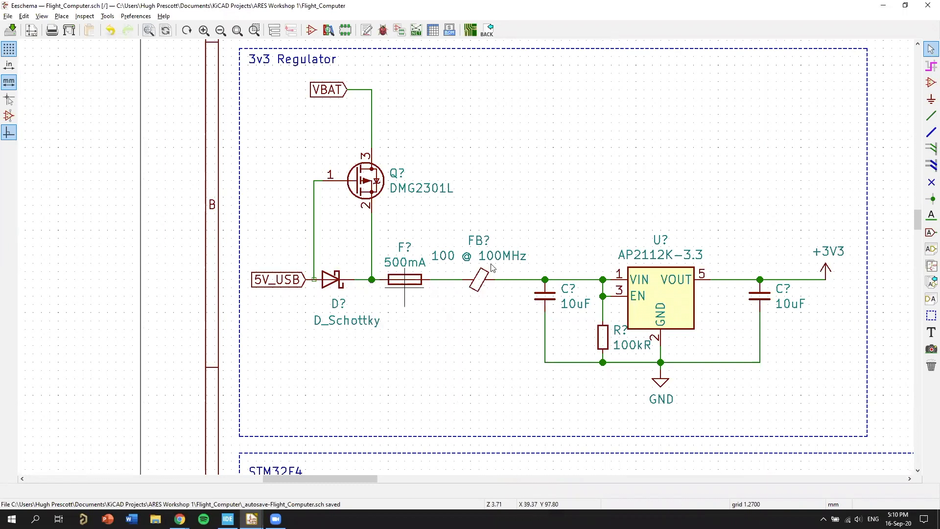
middle_drag(442, 348, 553, 357)
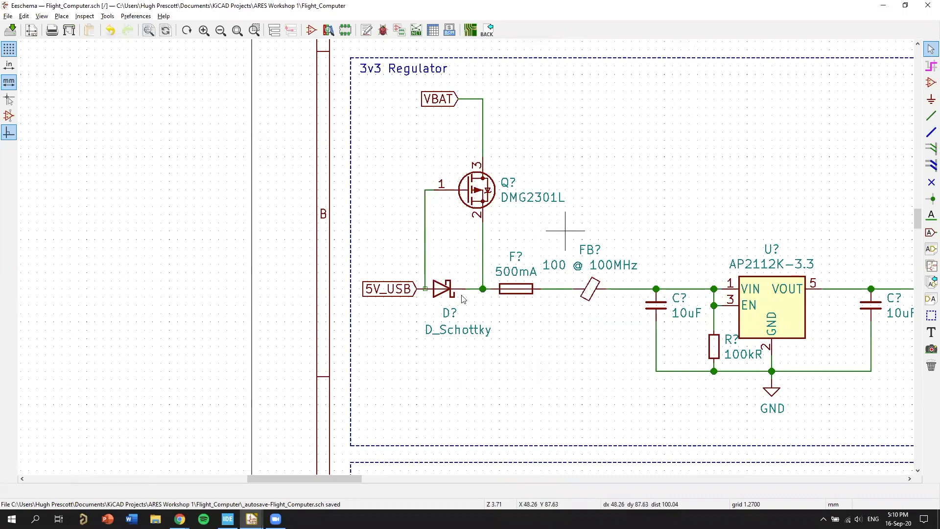
scroll(565, 228, up, 1)
middle_drag(529, 225, 603, 212)
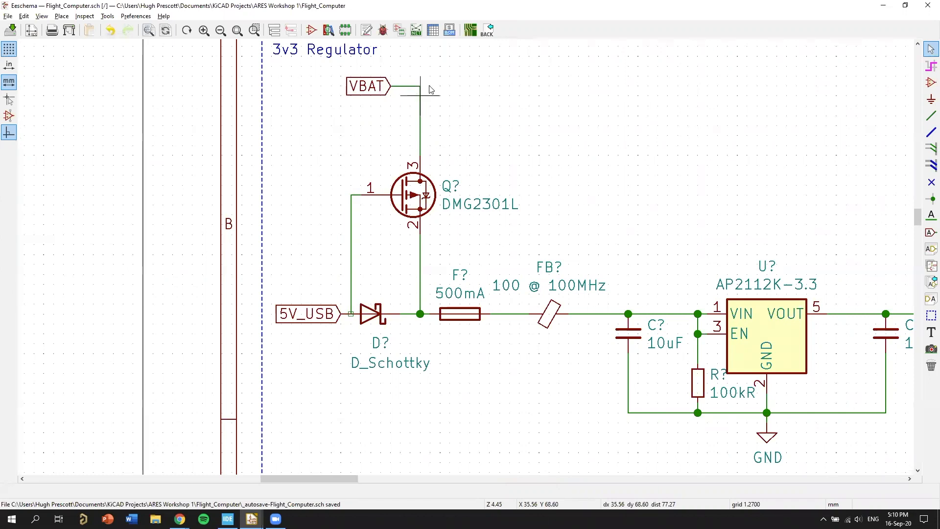
middle_drag(521, 228, 578, 214)
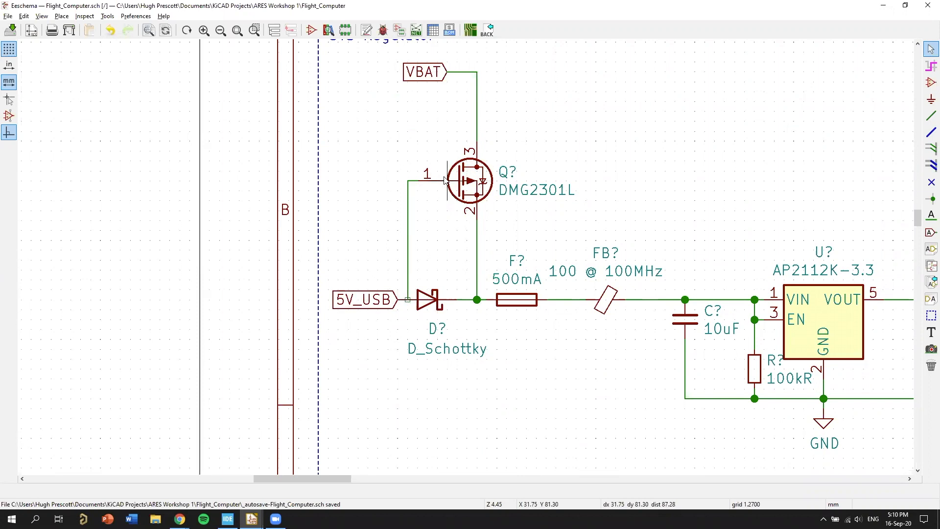
middle_drag(685, 359, 585, 330)
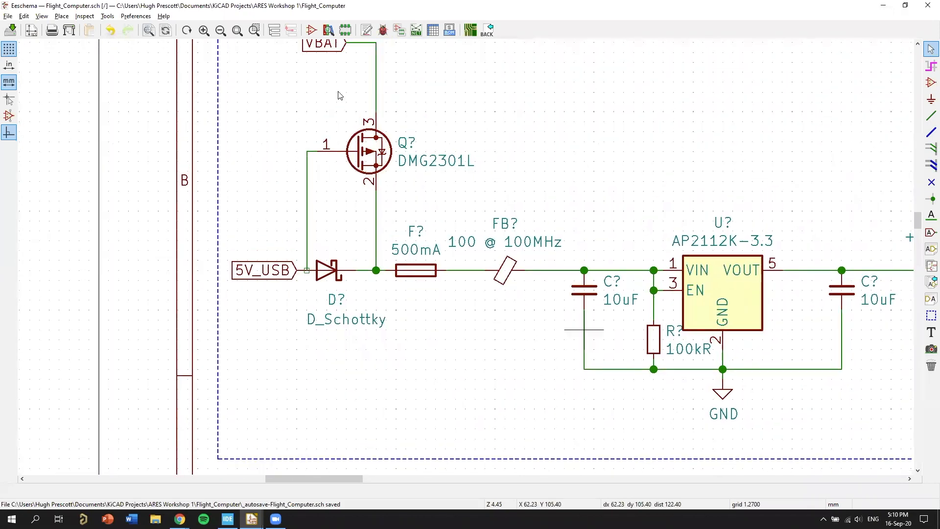
middle_drag(569, 274, 596, 267)
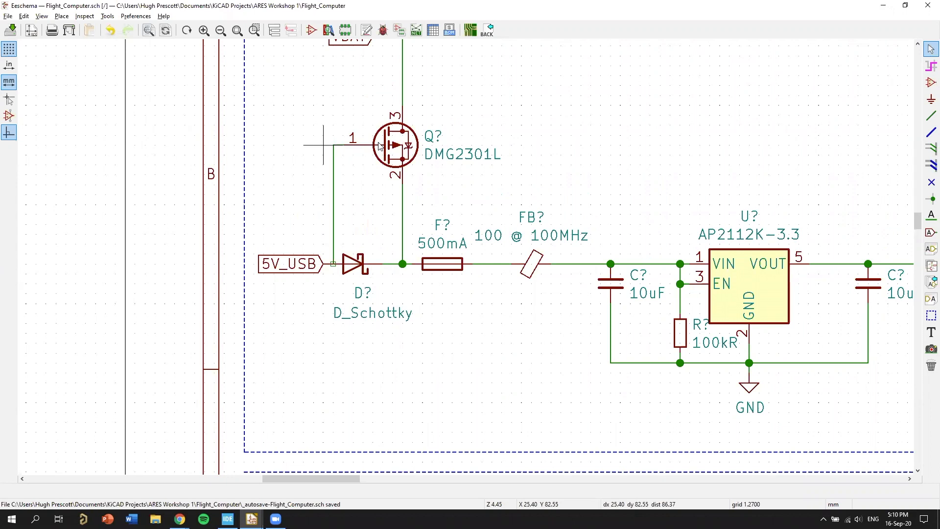
Step: Examine the DMG2301L's gate, source and drain connections close up, together with the Schottky diode on the 5V_USB line
scroll(363, 148, up, 4)
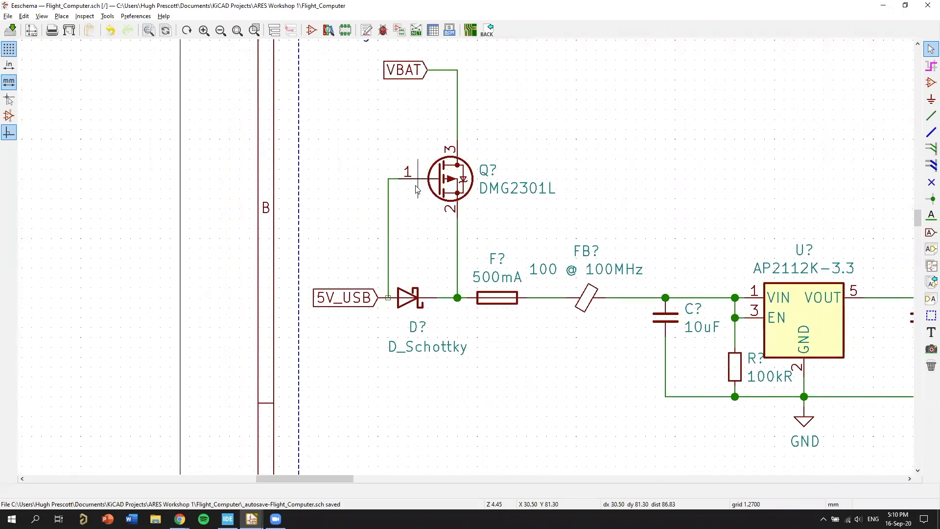
scroll(464, 263, down, 1)
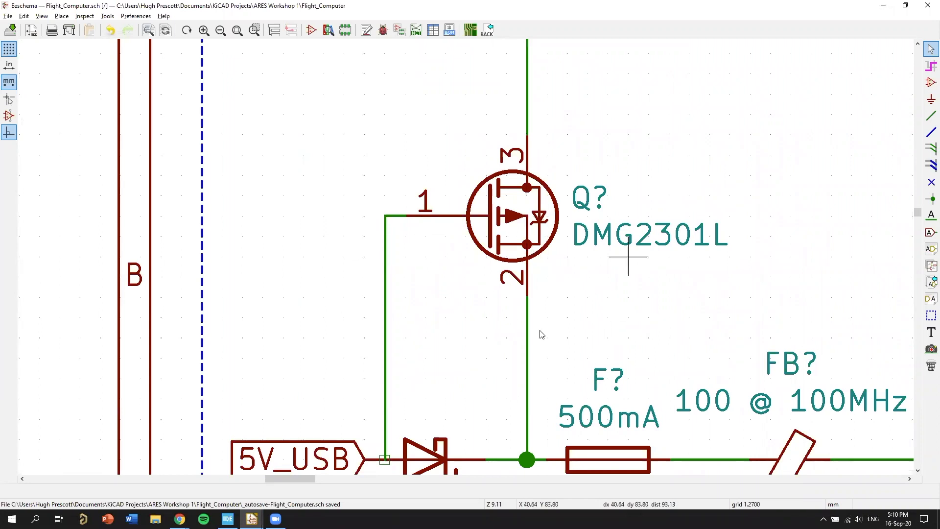
scroll(776, 235, down, 1)
middle_drag(364, 240, 500, 221)
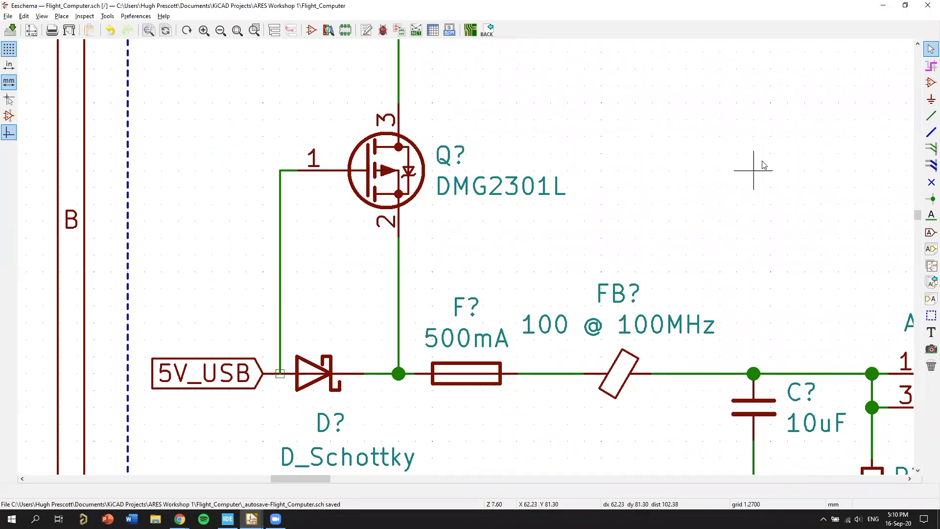
middle_drag(603, 161, 726, 156)
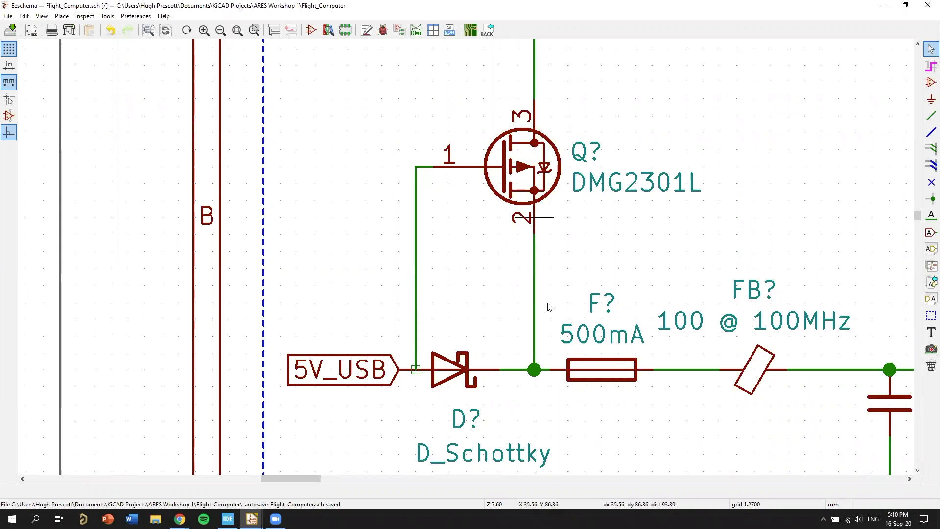
scroll(703, 235, down, 1)
middle_drag(457, 258, 545, 260)
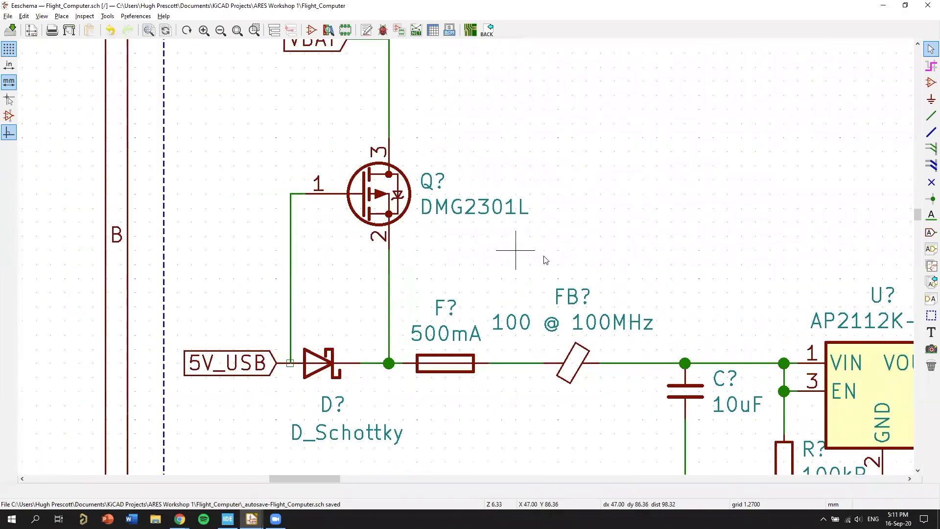
middle_drag(440, 301, 610, 250)
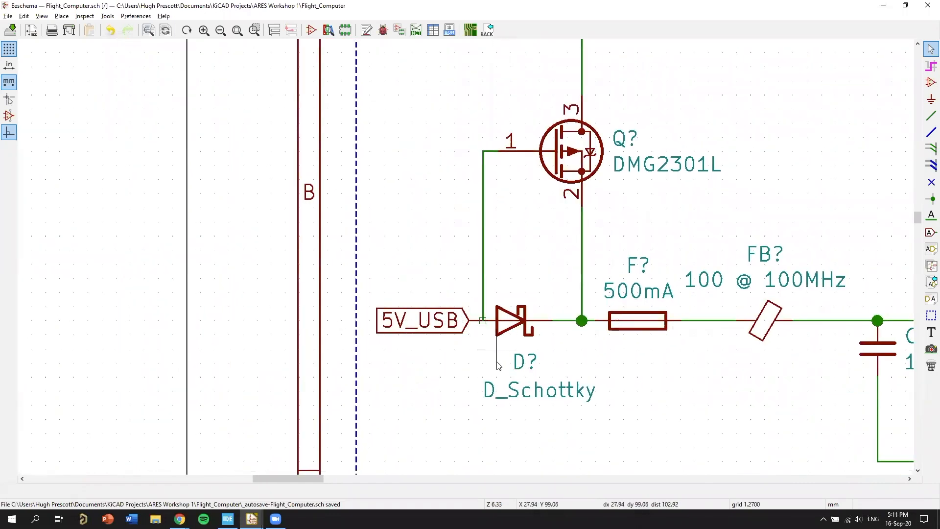
middle_drag(498, 365, 441, 330)
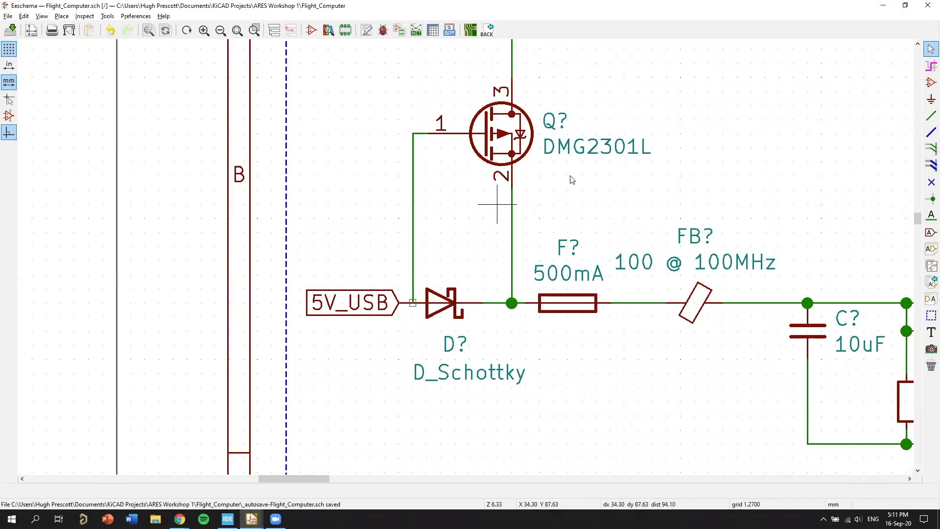
Step: Follow the supply through the 500mA fuse and ferrite bead to the AP2112K-3.3's input, enable and +3V3 output wiring
scroll(668, 320, down, 1)
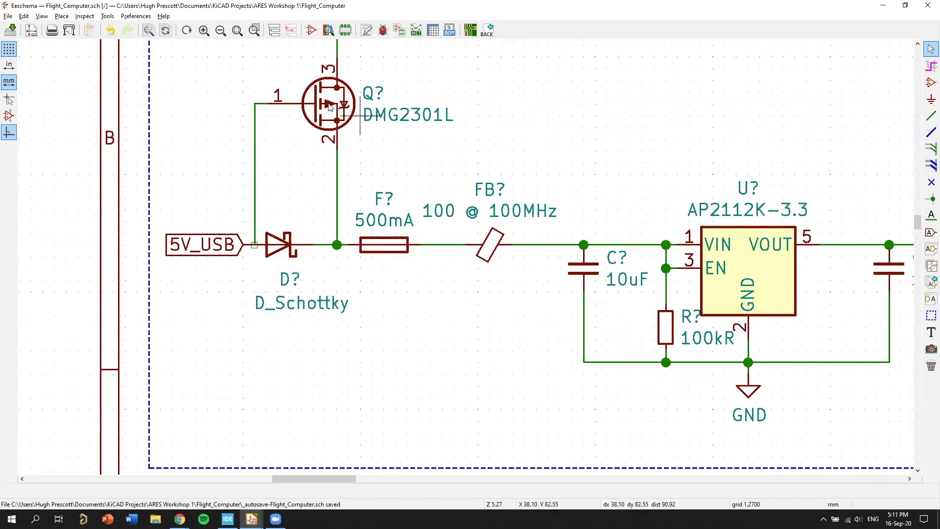
middle_drag(442, 248, 494, 349)
middle_drag(555, 248, 459, 152)
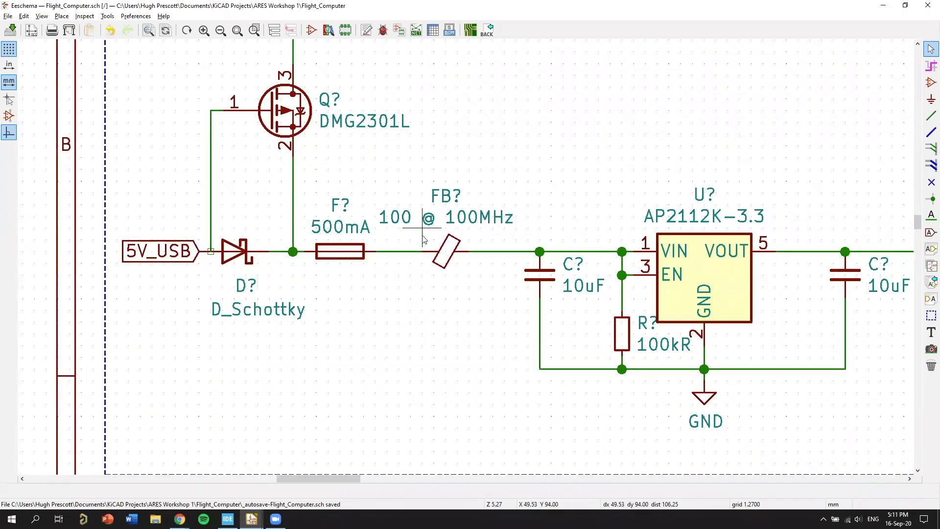
middle_drag(635, 230, 415, 216)
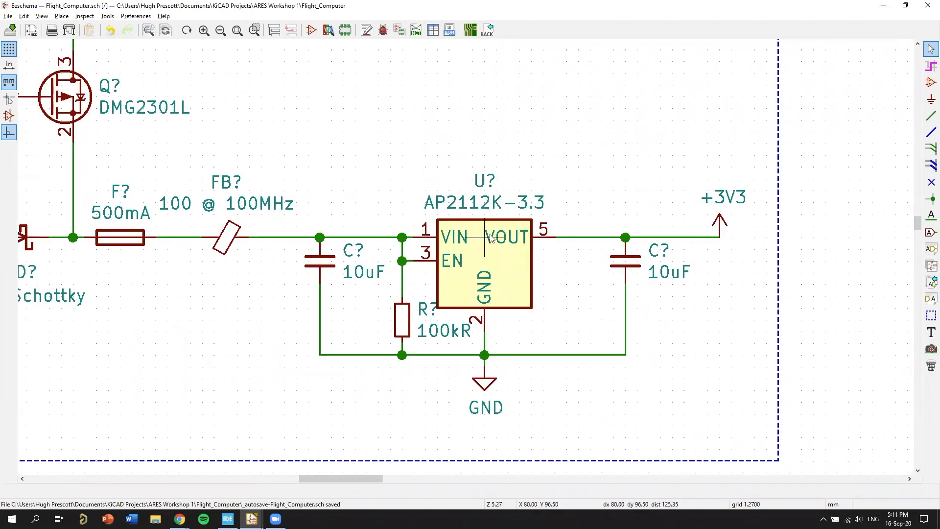
scroll(471, 258, down, 4)
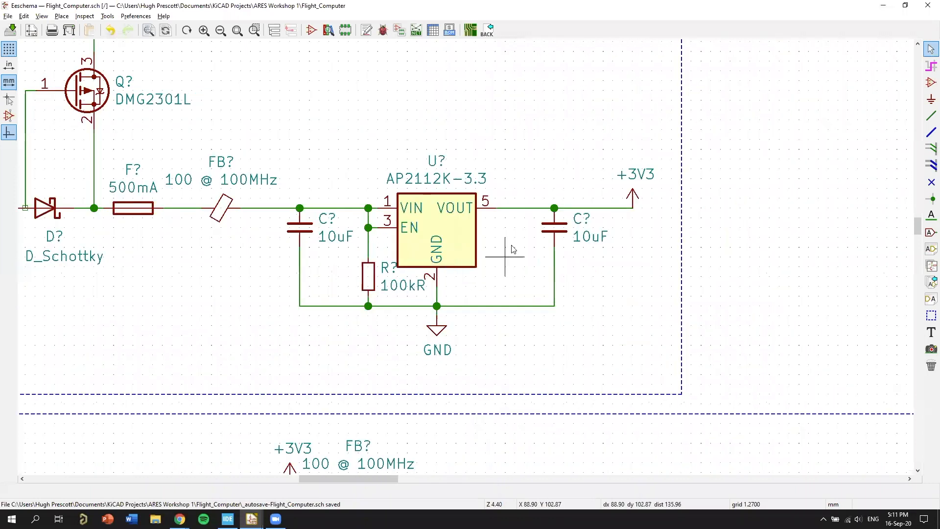
Step: Examine the AP2112K-3.3's +3V3 output and its place in the complete 3v3 Regulator circuit
middle_drag(522, 343, 630, 372)
scroll(630, 371, up, 1)
scroll(471, 246, up, 3)
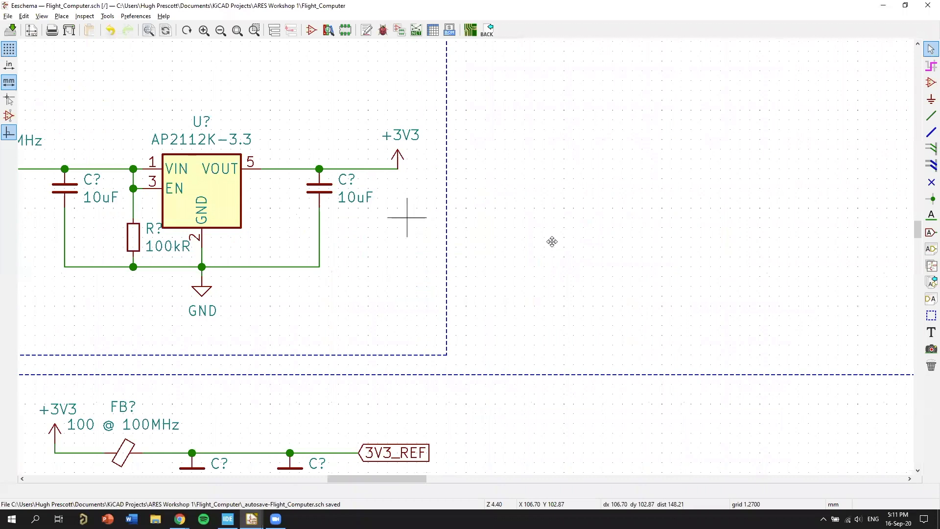
middle_drag(242, 171, 534, 240)
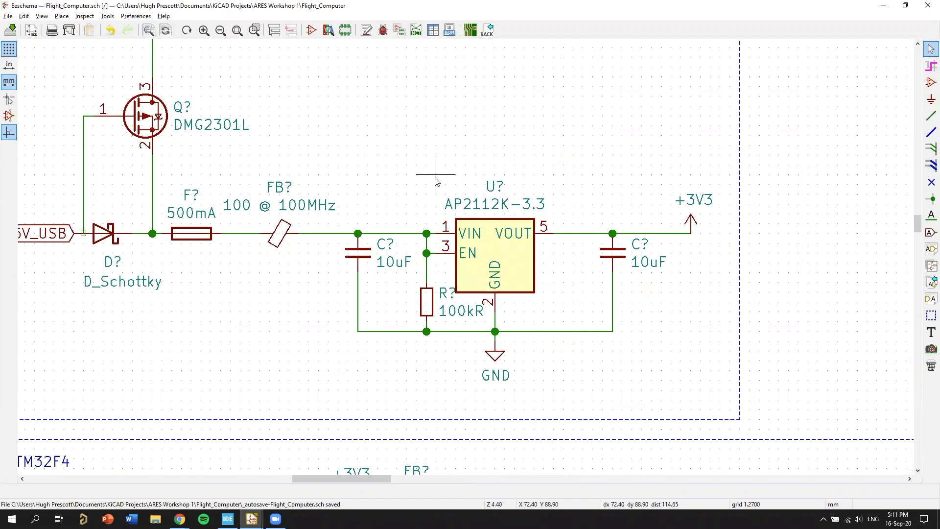
scroll(467, 263, down, 2)
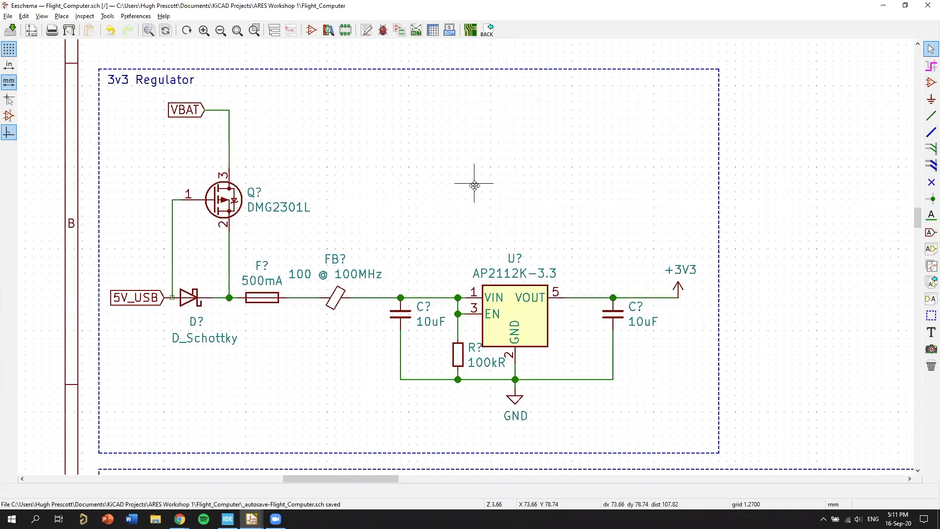
scroll(498, 229, up, 1)
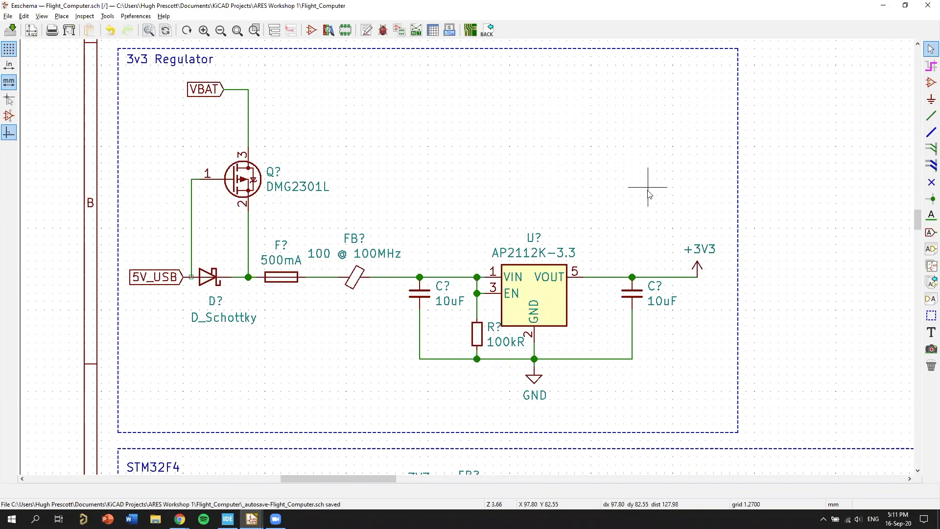
middle_drag(501, 122, 586, 159)
middle_drag(600, 268, 544, 263)
middle_drag(592, 207, 608, 185)
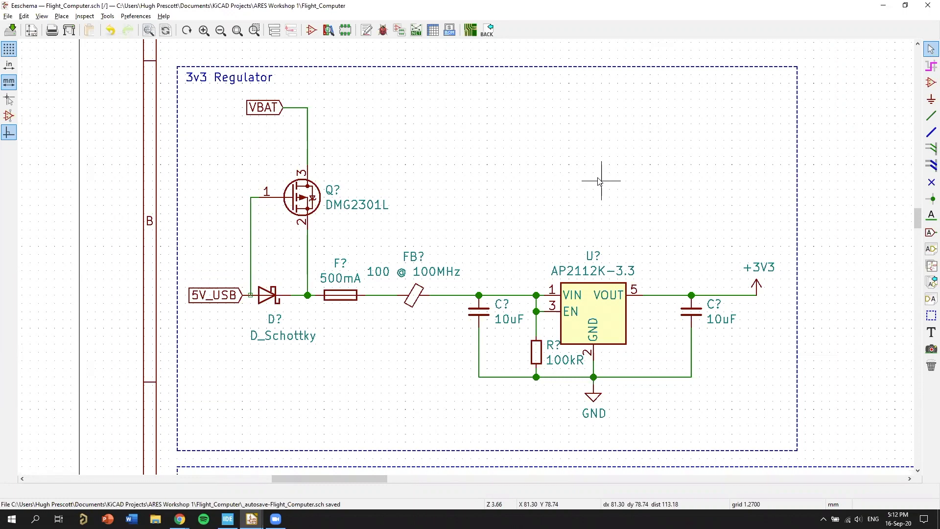
Step: Look at the Buck Converter? block above the 3v3 Regulator block, and return to the regulator circuit
middle_drag(487, 116, 530, 421)
scroll(526, 391, down, 1)
middle_drag(472, 295, 528, 368)
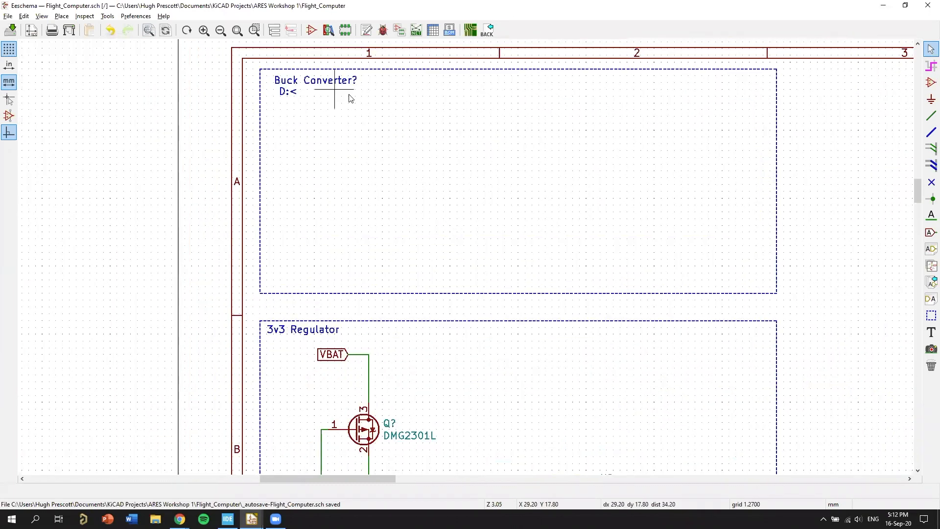
middle_drag(531, 298, 468, 161)
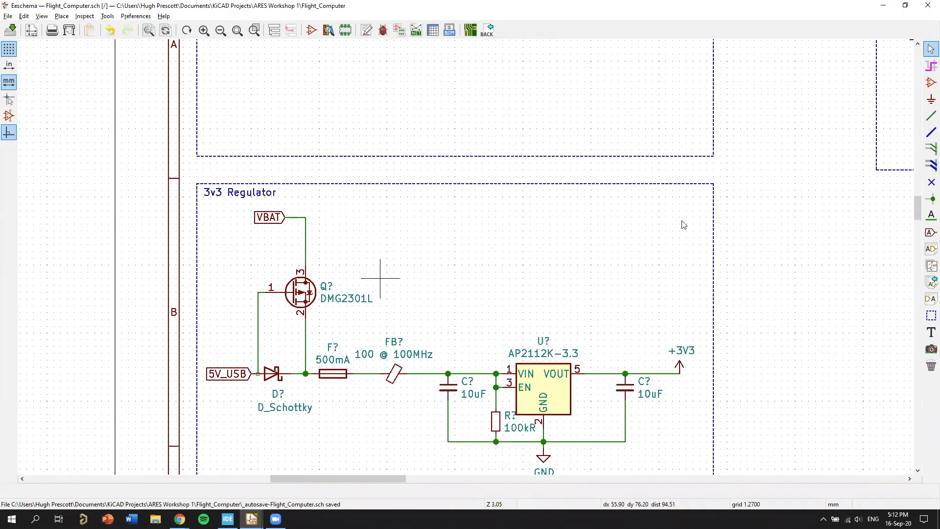
middle_drag(642, 377, 668, 185)
scroll(667, 184, up, 1)
middle_drag(343, 226, 480, 203)
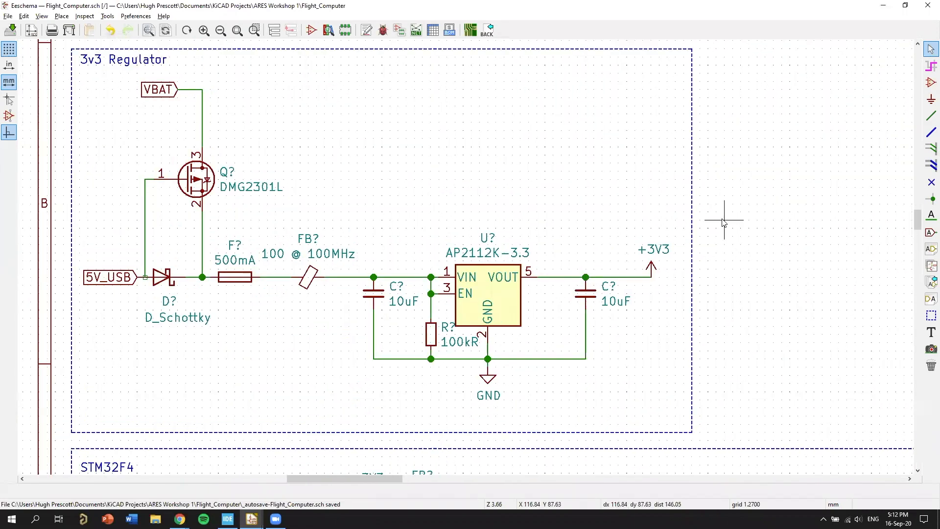
Step: Review the AP2112K-3.3's VIN, EN, VOUT and GND wiring with the 100kR resistor and the two 10uF capacitors
middle_drag(548, 216, 601, 226)
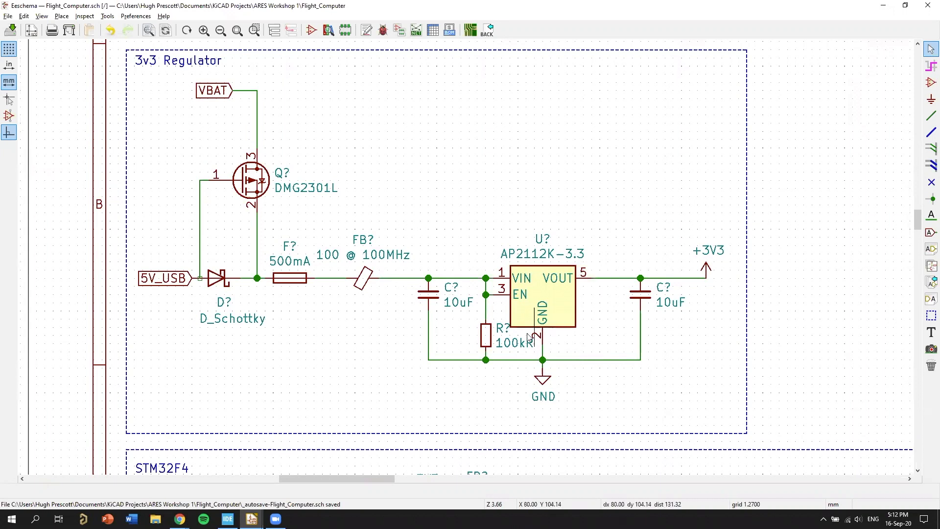
scroll(534, 321, up, 1)
middle_drag(426, 160, 584, 229)
middle_drag(677, 254, 639, 264)
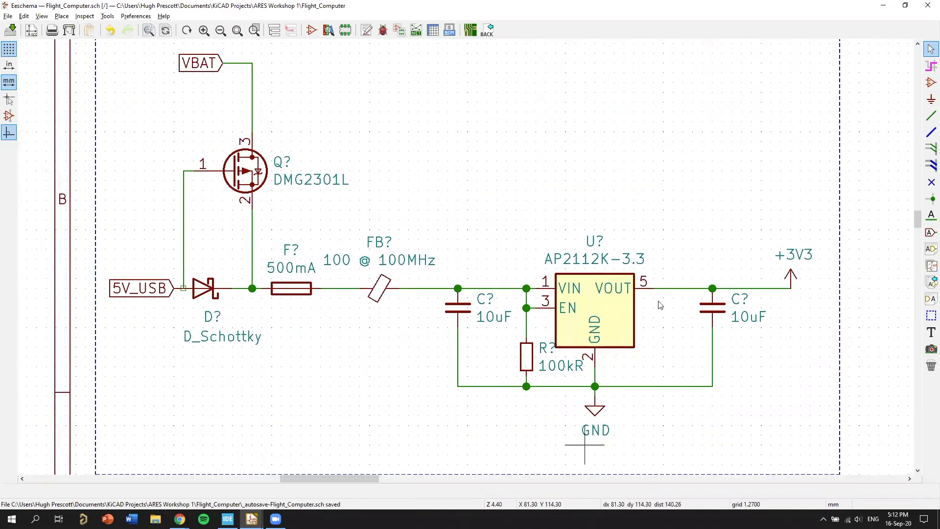
middle_drag(667, 336, 631, 308)
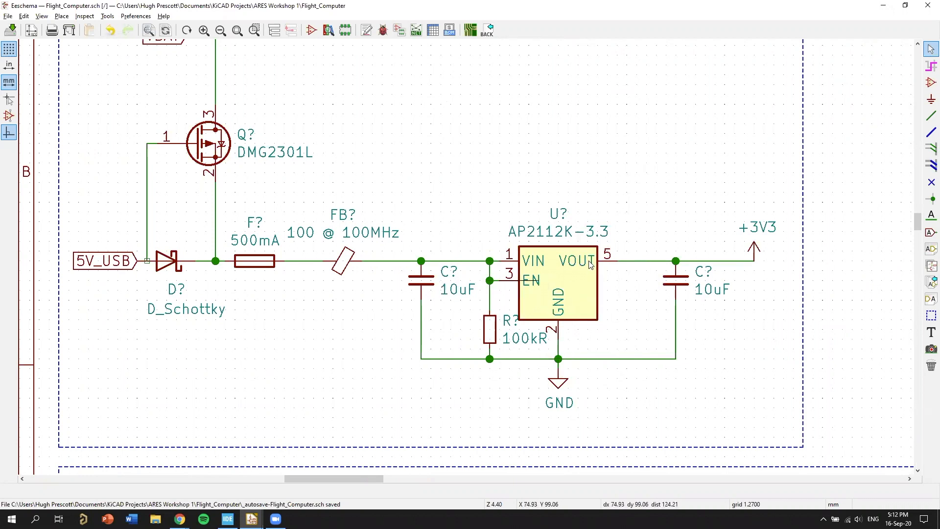
scroll(569, 185, down, 1)
middle_drag(485, 228, 526, 194)
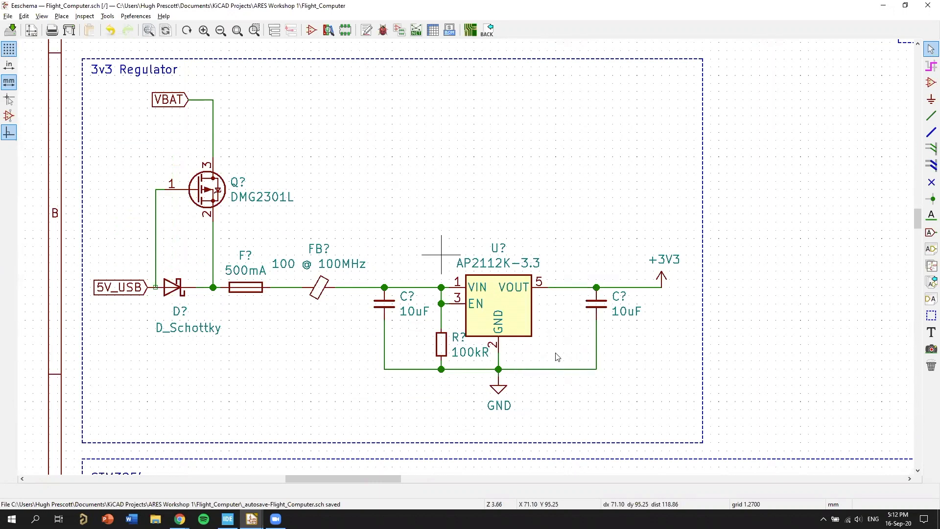
middle_drag(563, 319, 625, 323)
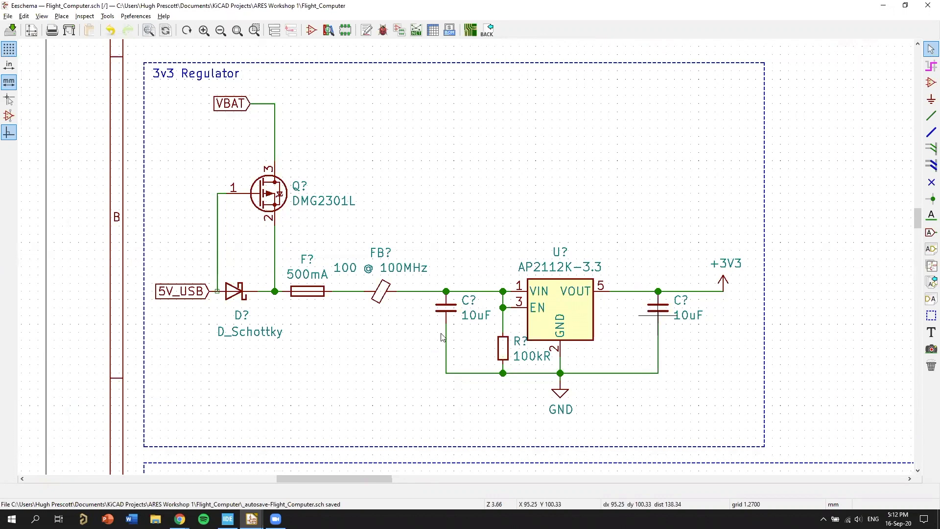
scroll(659, 294, down, 1)
middle_drag(507, 289, 589, 261)
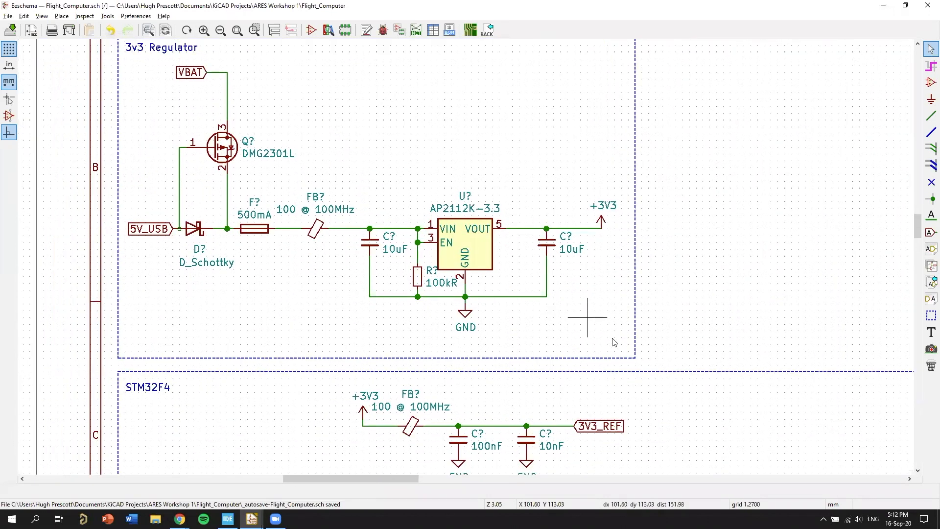
Step: Survey the Buck Converter? and 3v3 Regulator blocks alongside the neighbouring STM32F4, Flash and PYRO blocks
middle_drag(622, 374, 626, 307)
scroll(531, 283, down, 1)
middle_drag(446, 269, 542, 327)
scroll(587, 287, down, 1)
middle_drag(349, 124, 487, 309)
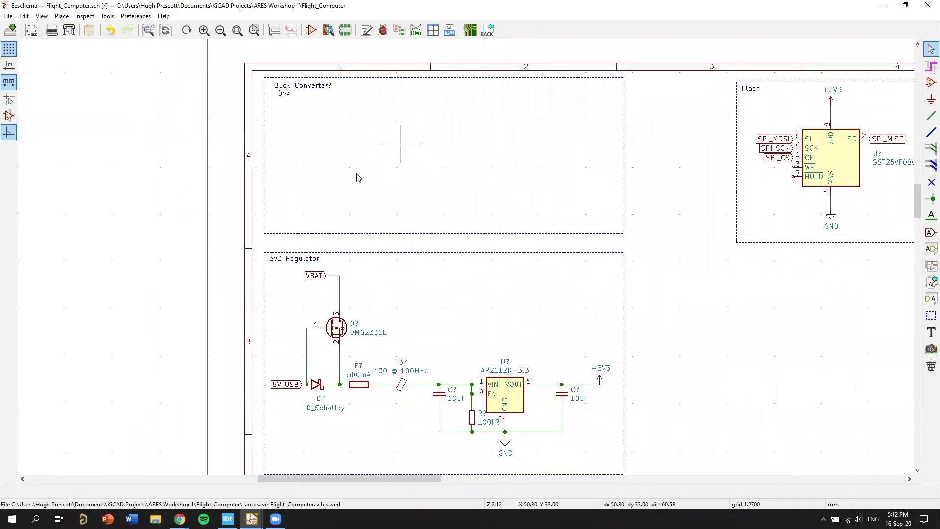
middle_drag(643, 395, 617, 198)
middle_drag(701, 248, 634, 170)
scroll(554, 280, down, 1)
middle_drag(473, 166, 465, 318)
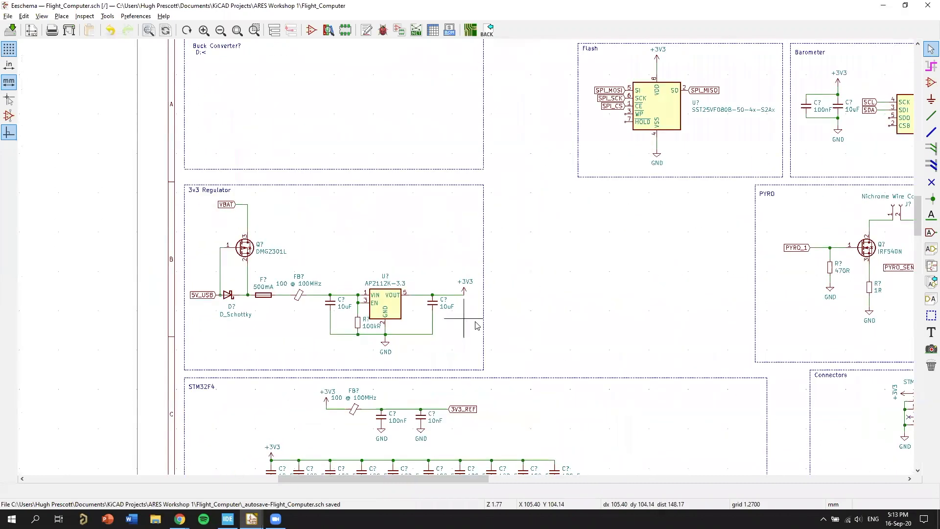
Step: Find the SD Card block and inspect the Micro_SD_Card connector with its +3V3 and GND connections
middle_drag(362, 283, 588, 359)
middle_drag(699, 369, 524, 334)
middle_drag(416, 211, 486, 330)
middle_drag(590, 342, 526, 170)
scroll(468, 260, up, 5)
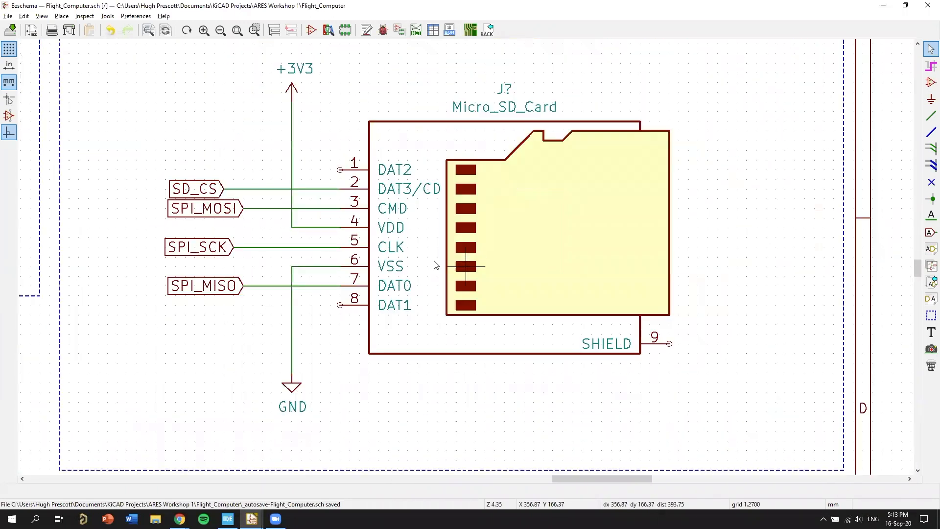
scroll(466, 260, down, 1)
middle_drag(389, 163, 375, 140)
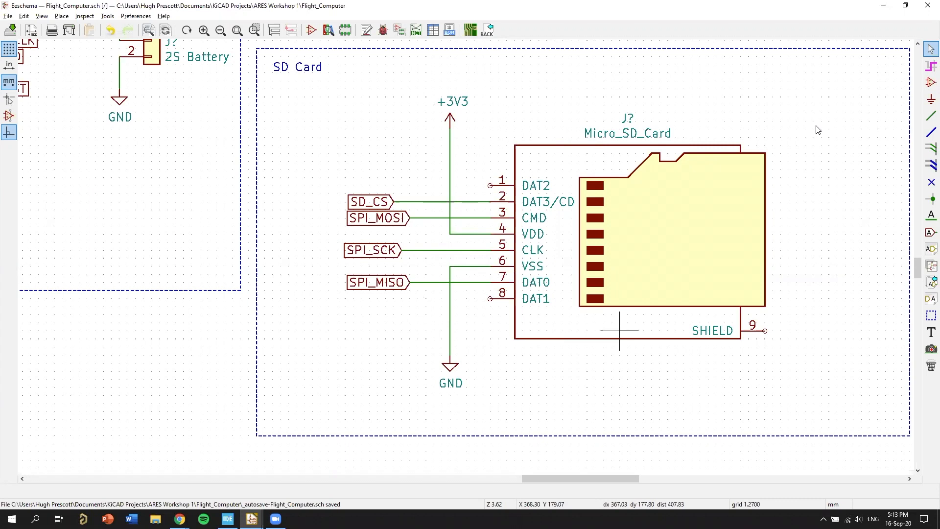
scroll(556, 268, up, 1)
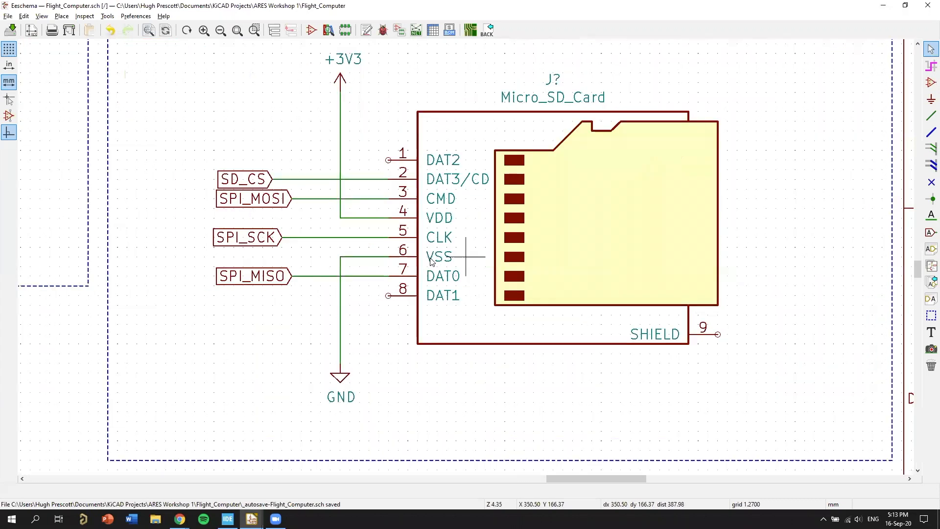
Step: Examine the SD_CS, SPI_MOSI, SPI_SCK and SPI_MISO labels close up against the Micro_SD_Card pins
scroll(521, 247, up, 3)
scroll(586, 276, down, 1)
middle_drag(579, 279, 543, 254)
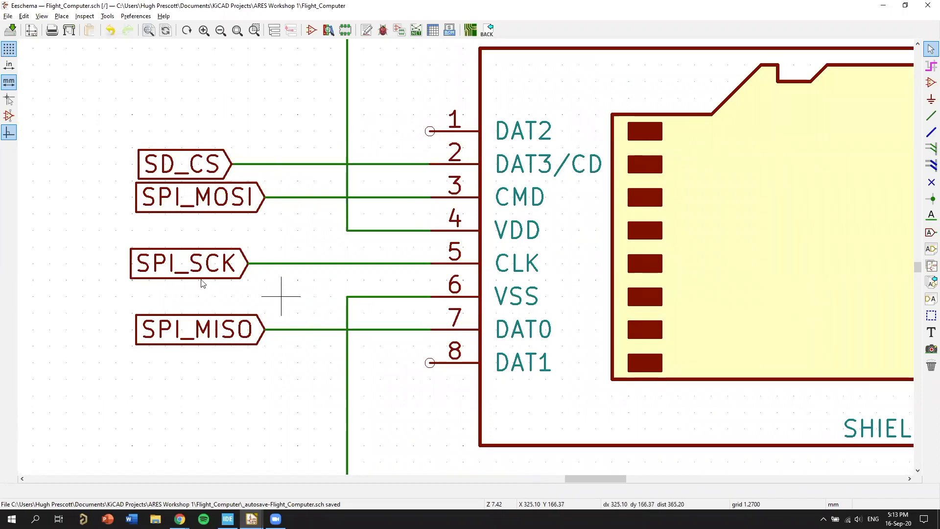
scroll(465, 260, down, 2)
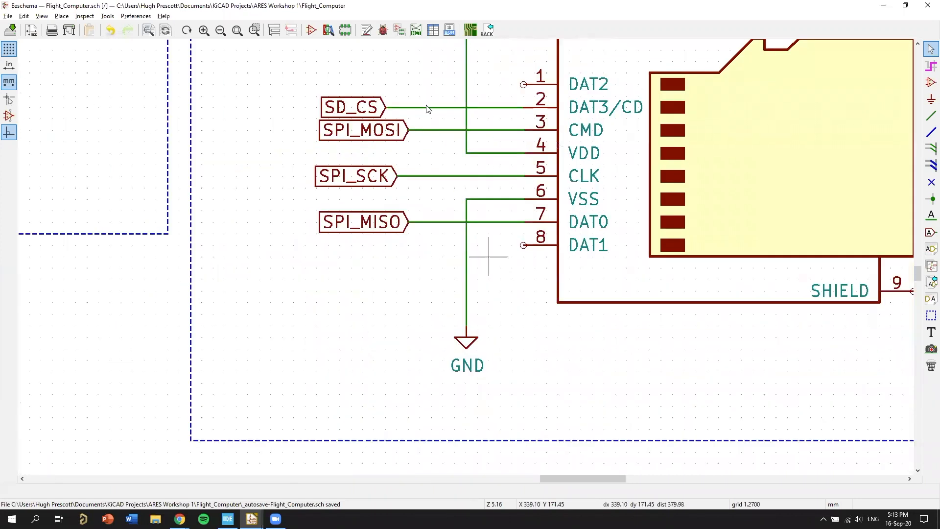
scroll(418, 285, up, 2)
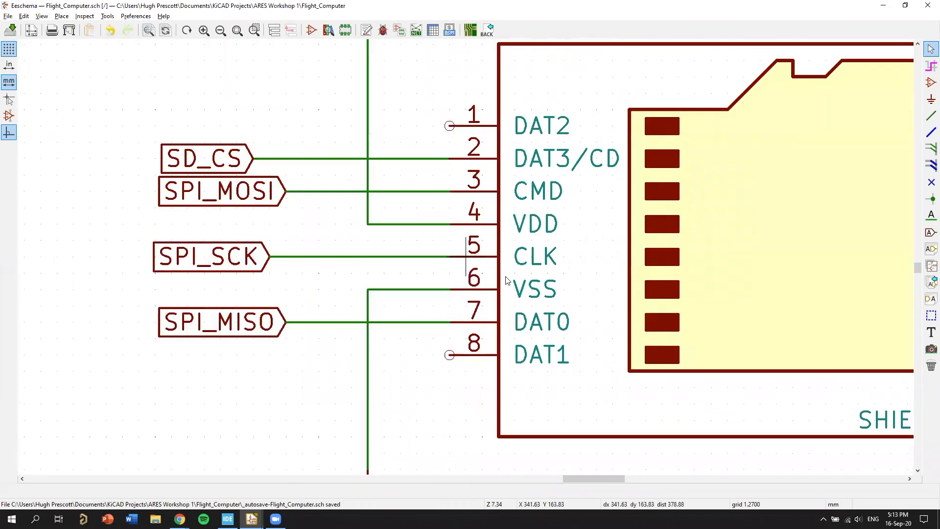
scroll(622, 279, down, 3)
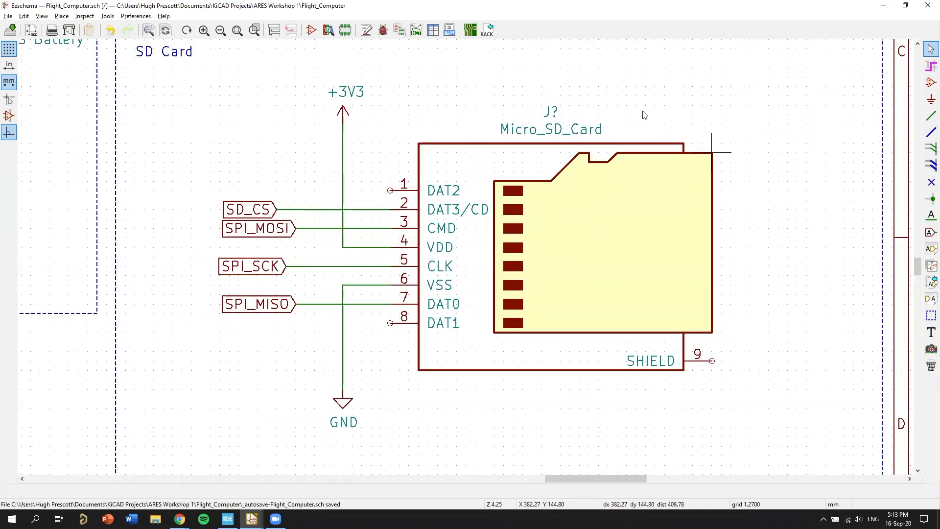
Step: Go from the SD Card block back to the STM32F401RETx microcontroller in the STM32F4 block
scroll(470, 289, down, 4)
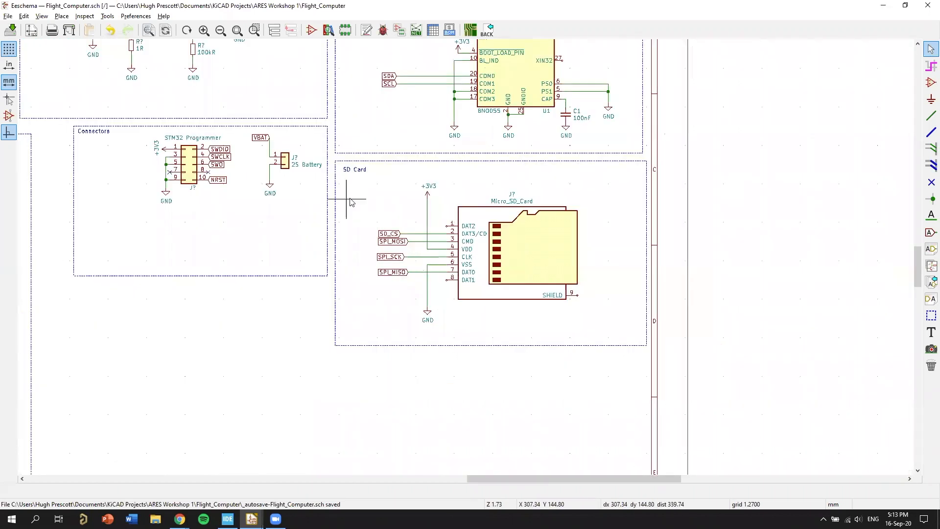
middle_drag(377, 216, 549, 269)
scroll(549, 245, down, 1)
middle_drag(327, 253, 561, 349)
middle_drag(291, 270, 618, 151)
middle_drag(485, 372, 496, 237)
scroll(467, 263, up, 1)
scroll(382, 279, up, 1)
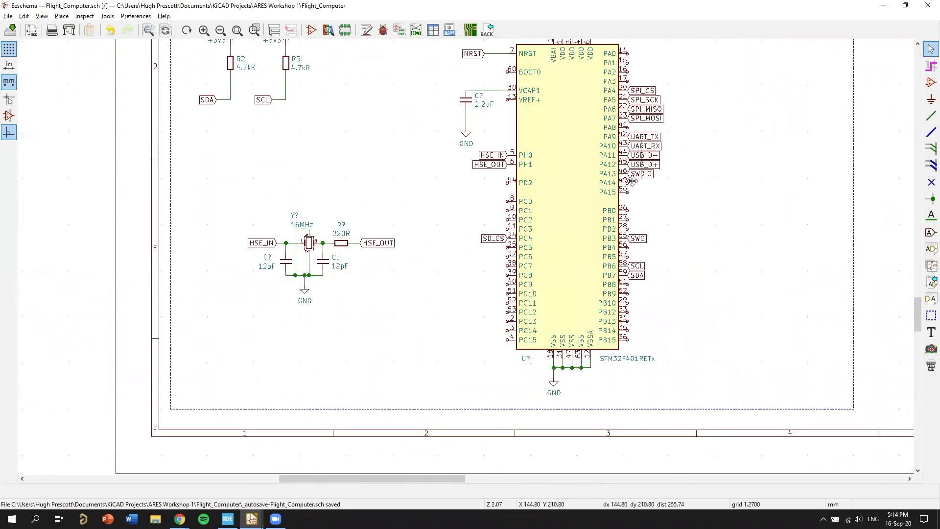
Step: Review the STM32F401RETx's labelled signal pins together with the 16MHz crystal and the SDA and SCL pull-up resistors
middle_drag(636, 173, 604, 243)
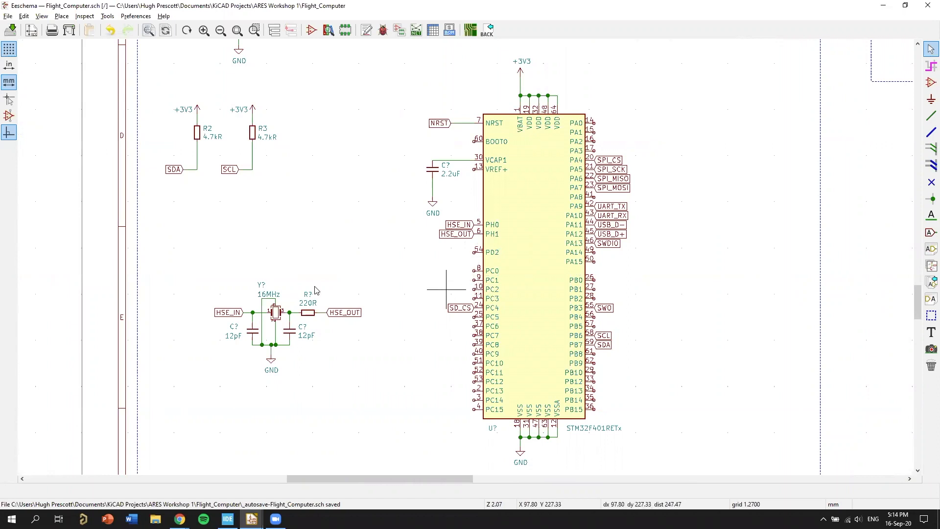
scroll(383, 273, down, 1)
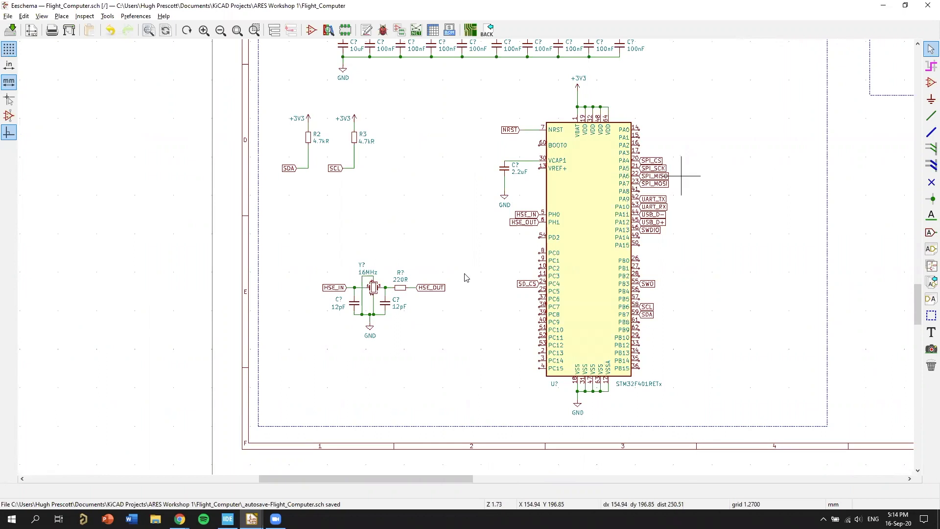
scroll(682, 176, up, 1)
middle_drag(493, 299, 552, 225)
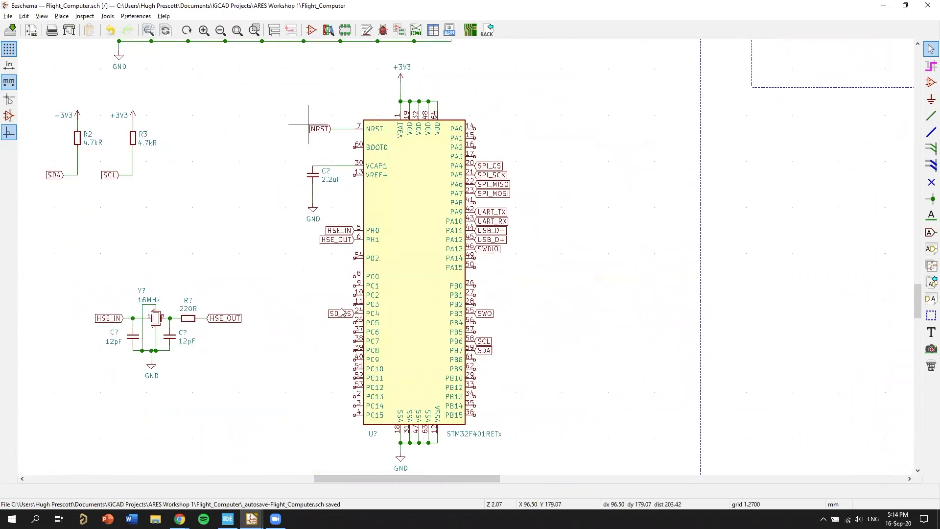
middle_drag(668, 336, 714, 306)
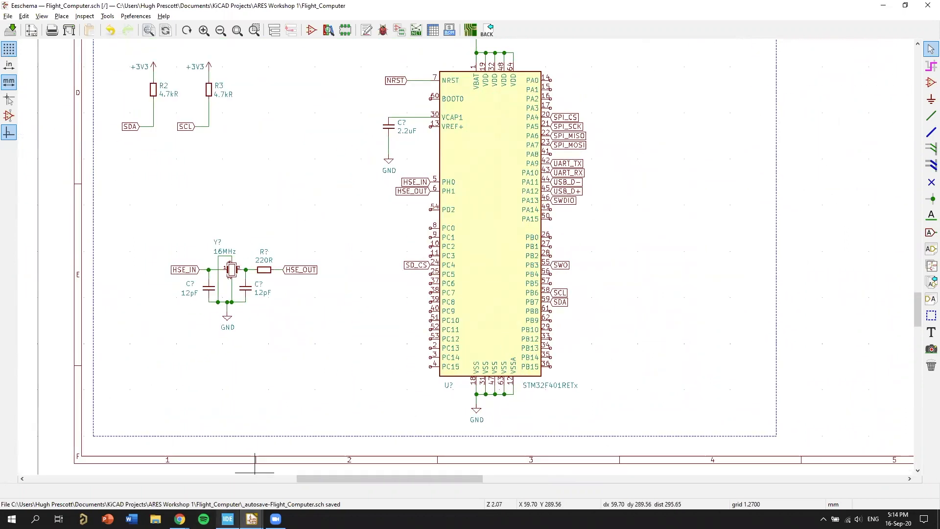
Step: Switch to STM32CubeIDE and view the STM32F401RETx pin assignments in the flight_computer_v_01.ioc pinout
click(228, 519)
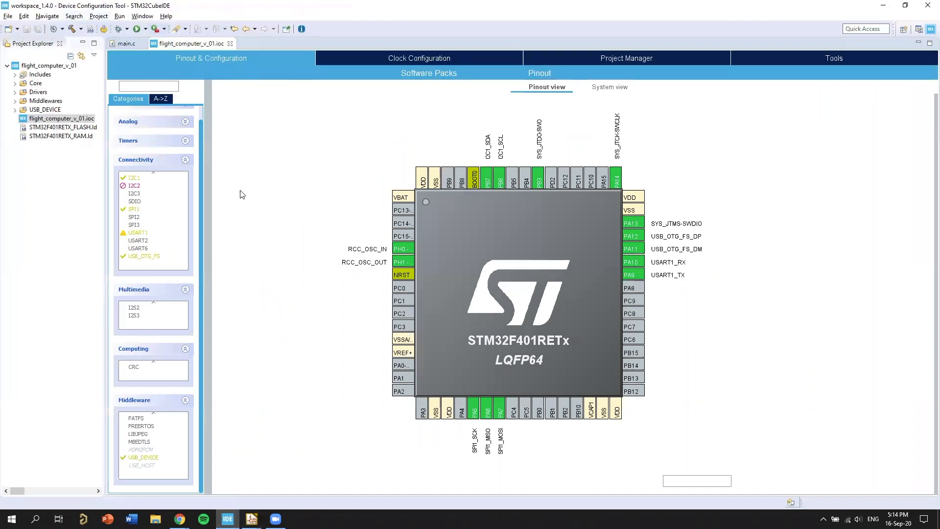
mouse_move(228, 518)
Step: Switch to Chrome, search for "stm32cubeide" in a new tab, and open the st.com product page to its description
mouse_move(179, 518)
click(230, 477)
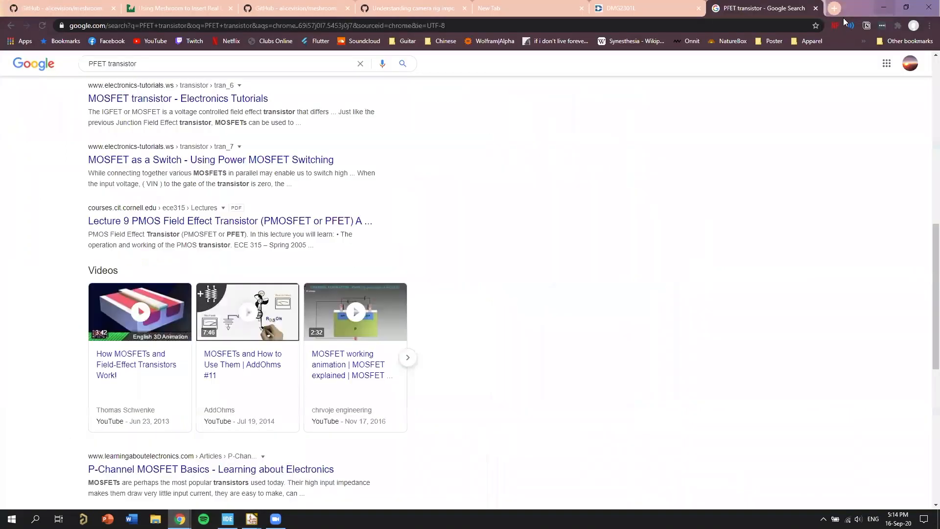
click(841, 15)
text(stm32cubeide)
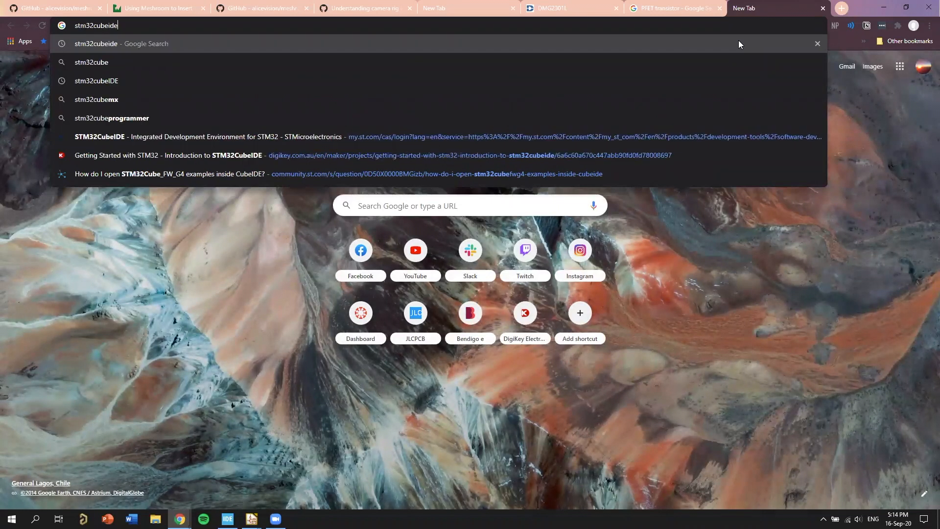
key(Return)
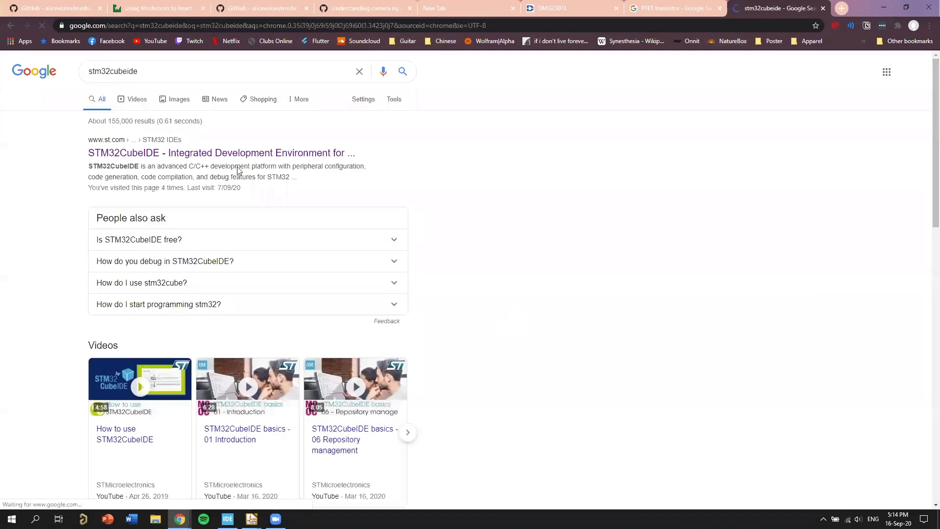
click(147, 154)
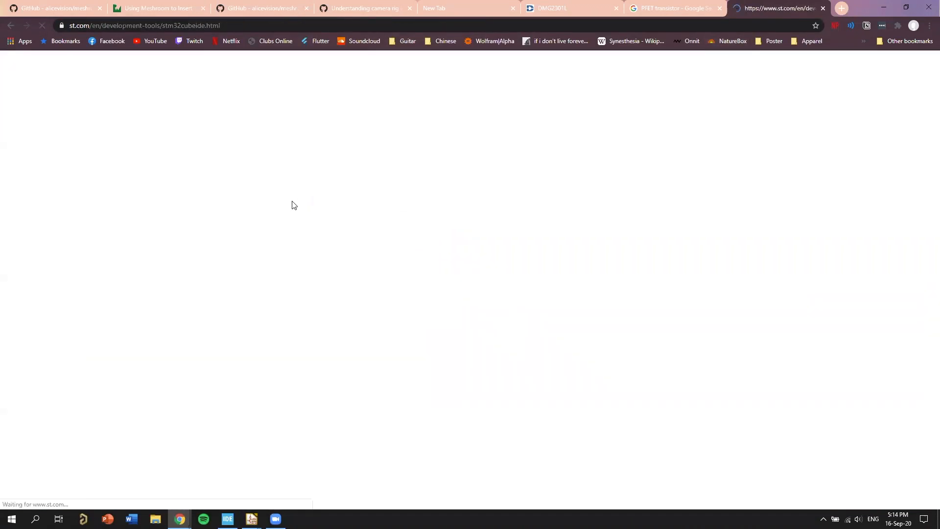
scroll(506, 255, down, 2)
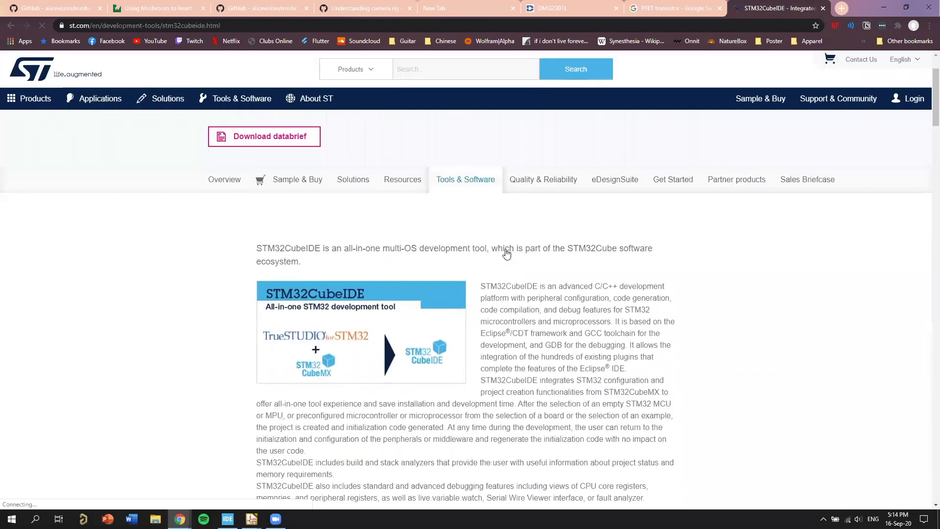
Step: Look through the STM32CubeIDE product page's description and features down to the Get Software table of installers
scroll(774, 221, down, 8)
scroll(774, 230, down, 12)
scroll(925, 184, up, 13)
scroll(926, 135, down, 4)
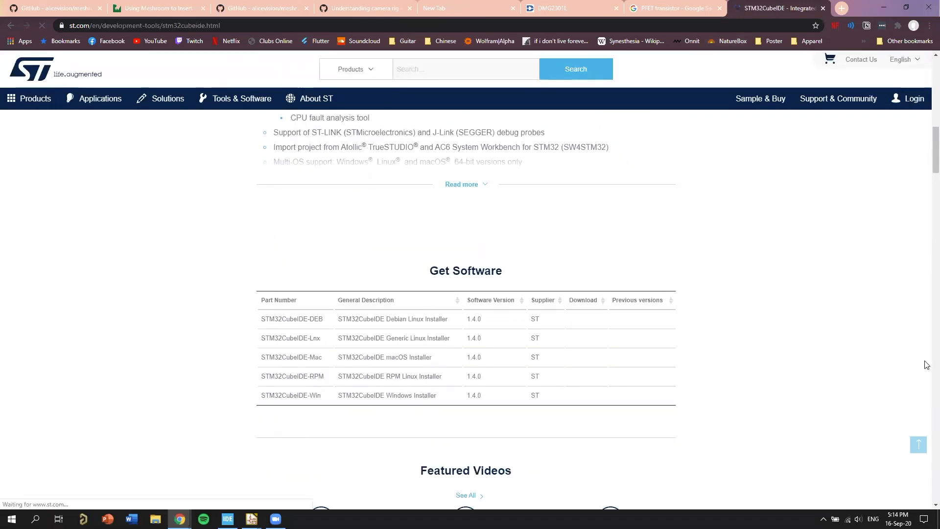
scroll(925, 365, down, 4)
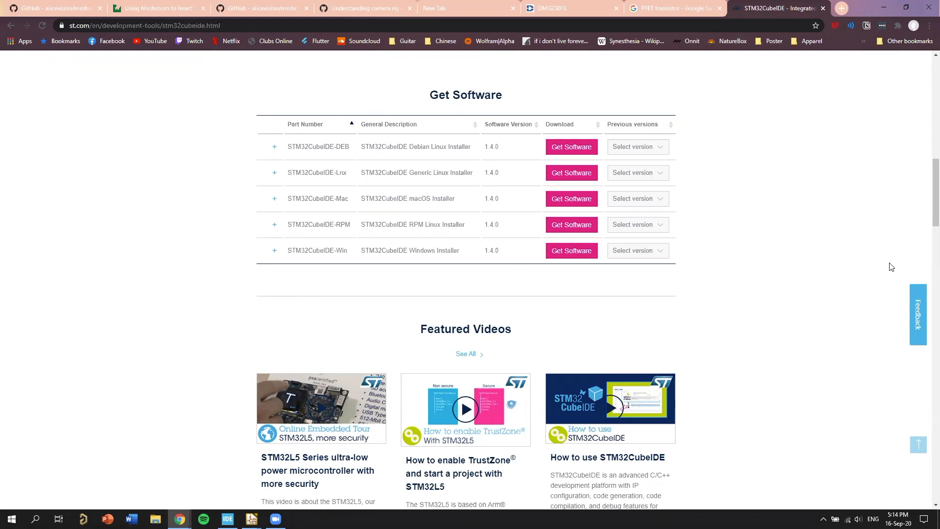
Step: Close the STM32CubeIDE product page, return to the pinout in STM32CubeIDE, and collapse the flight_computer_v_01 project tree
click(823, 10)
key(alt+Tab)
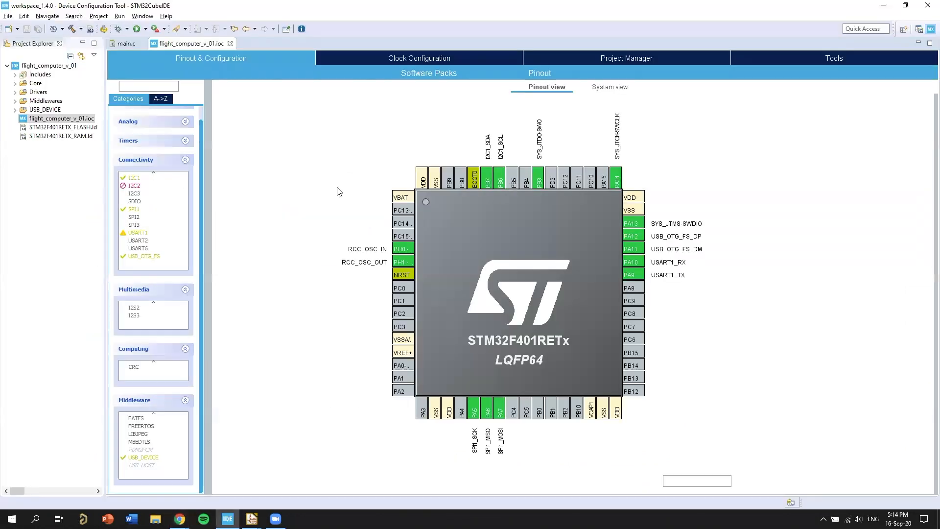
scroll(350, 163, down, 1)
drag(362, 142, 447, 151)
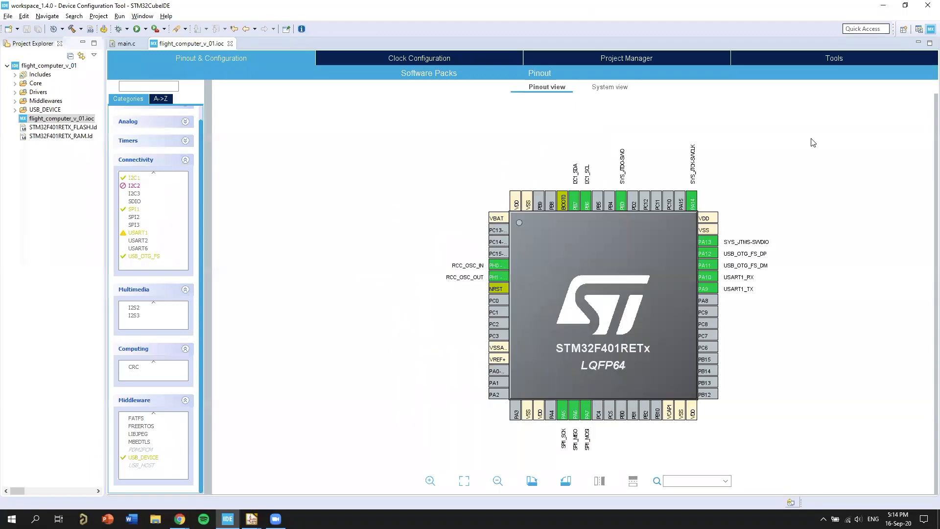
scroll(425, 175, down, 1)
drag(688, 141, 573, 122)
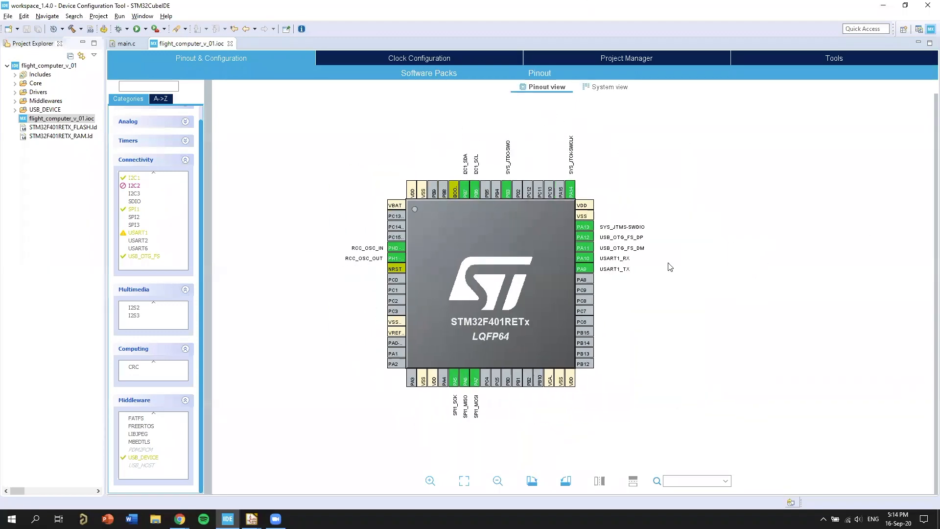
click(8, 66)
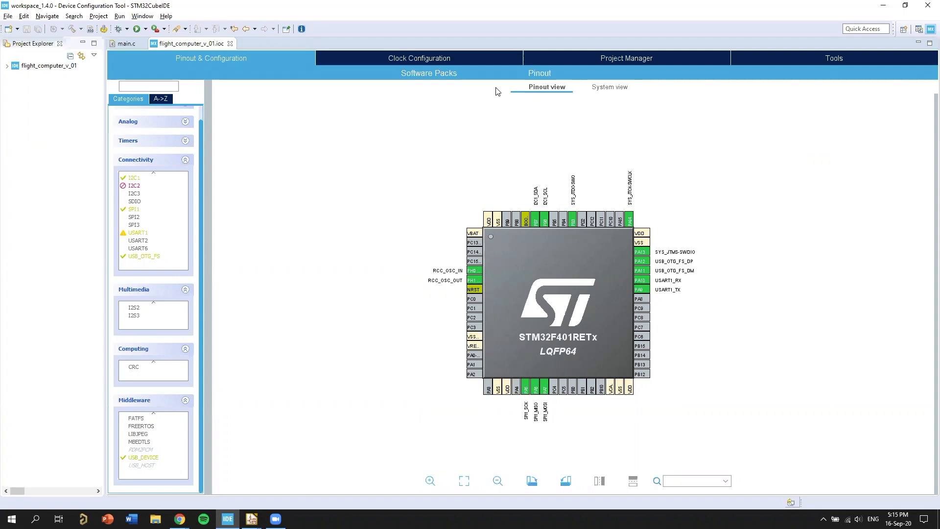
Step: View the STM32F401RETx pinout up close and open the project's clock configuration diagram
scroll(558, 171, up, 1)
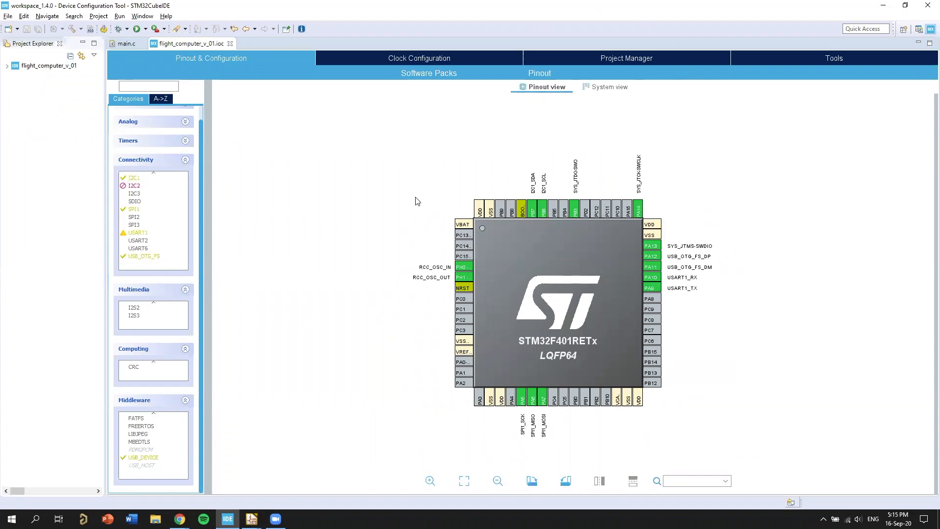
scroll(688, 234, up, 3)
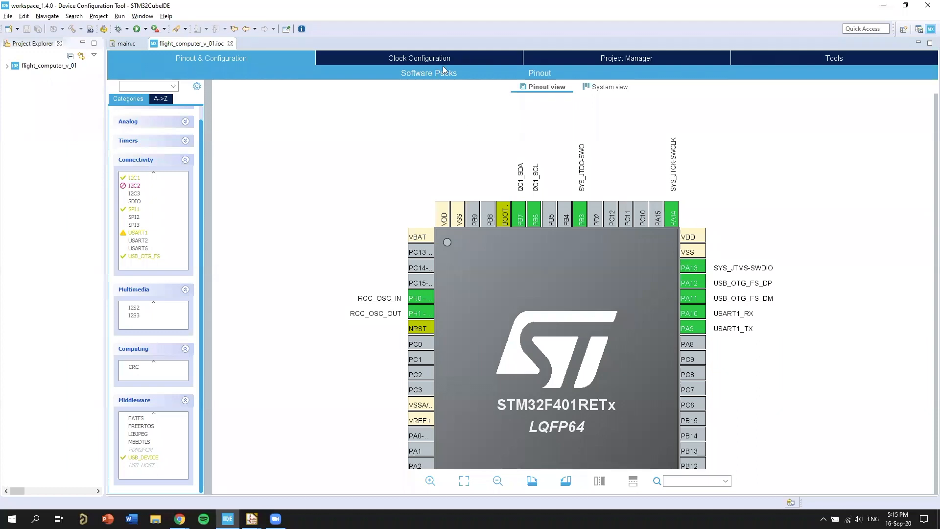
click(413, 61)
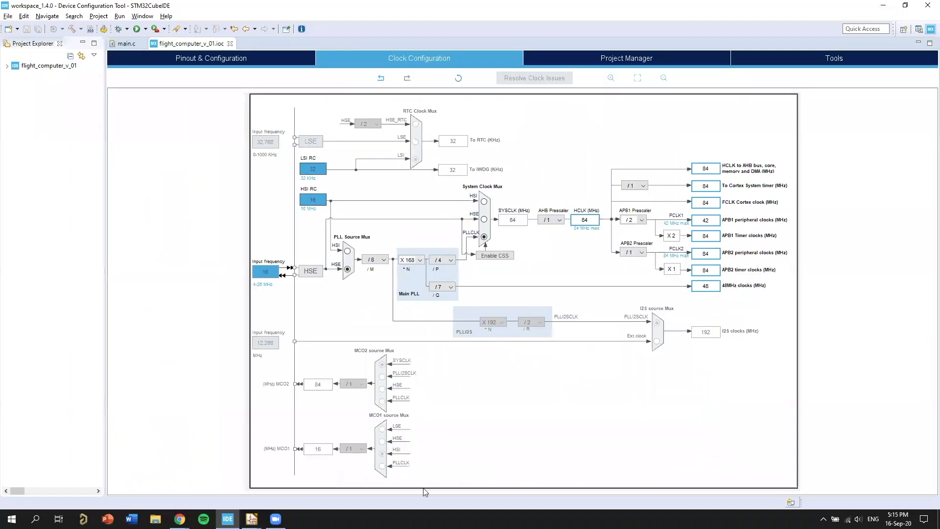
Step: Switch to the Flight_Computer schematic in Eeschema and examine the 16MHz crystal circuit with its 12pF capacitors and 220R resistor
mouse_move(252, 519)
click(303, 470)
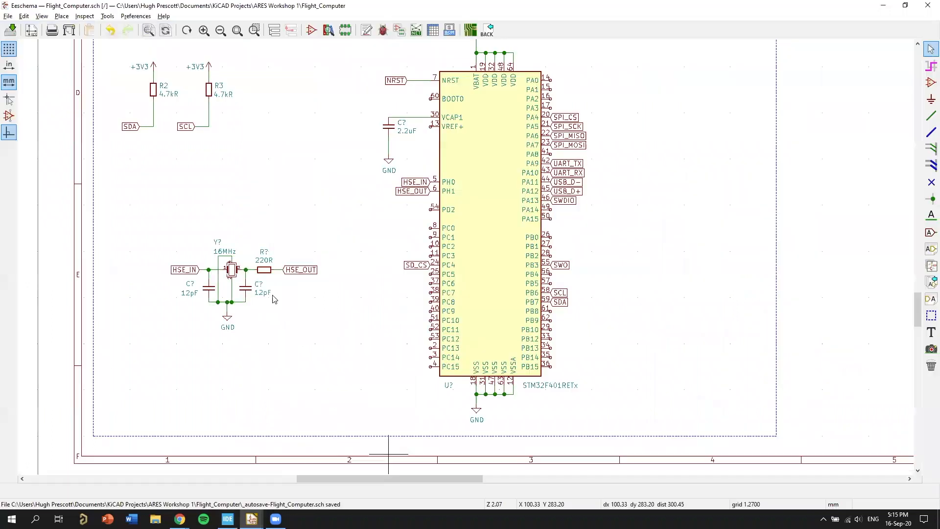
scroll(231, 289, up, 4)
scroll(605, 256, down, 2)
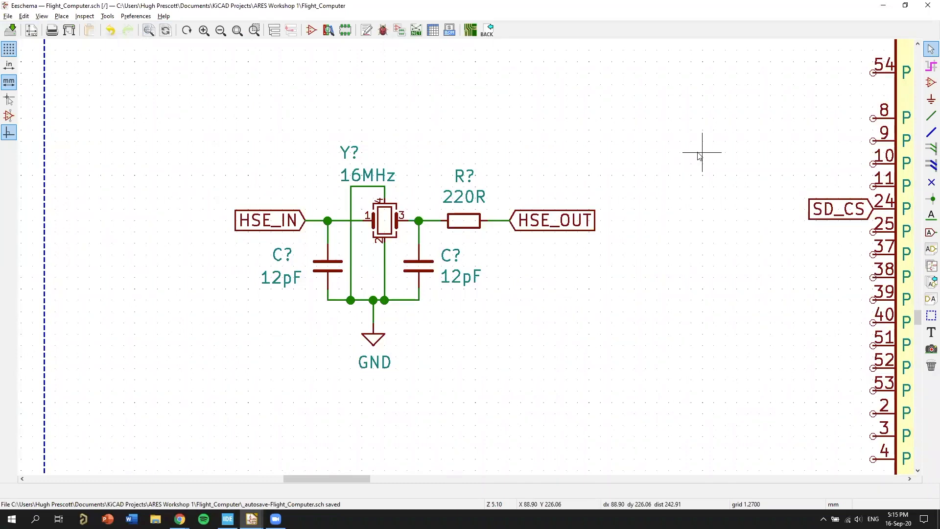
middle_drag(700, 156, 583, 294)
middle_drag(426, 279, 505, 215)
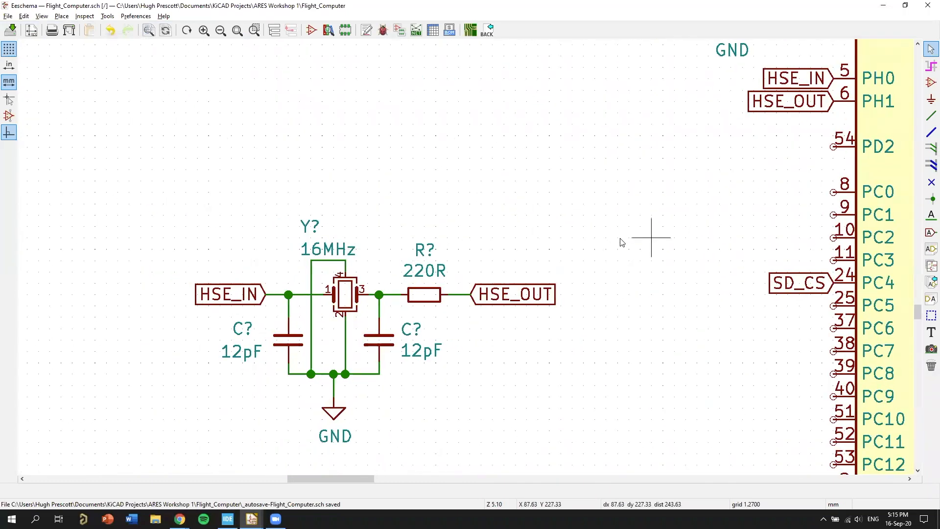
scroll(621, 243, down, 1)
middle_drag(430, 320, 457, 267)
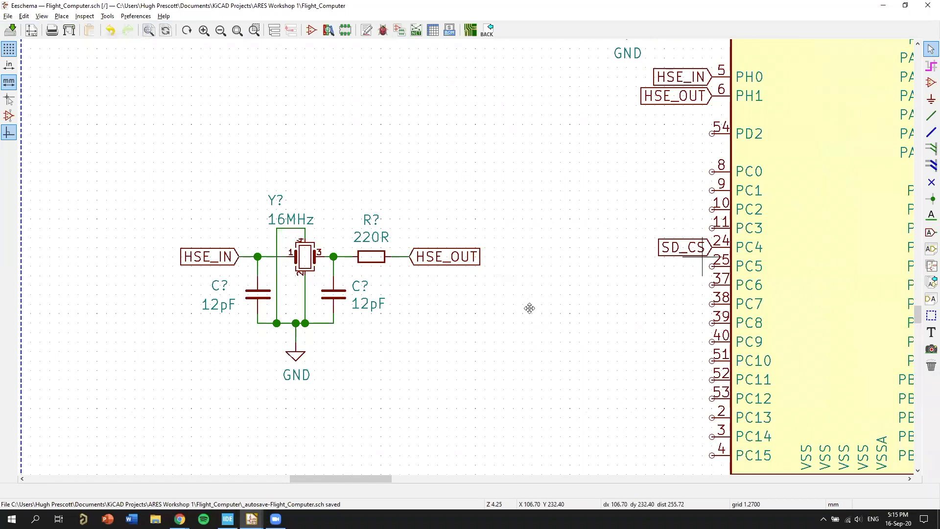
Step: Trace the crystal's HSE_IN and HSE_OUT labels to pins PH0 and PH1 of the STM32F401RETx
middle_drag(702, 257, 525, 314)
scroll(399, 291, down, 1)
middle_drag(399, 291, 369, 254)
middle_drag(427, 194, 444, 249)
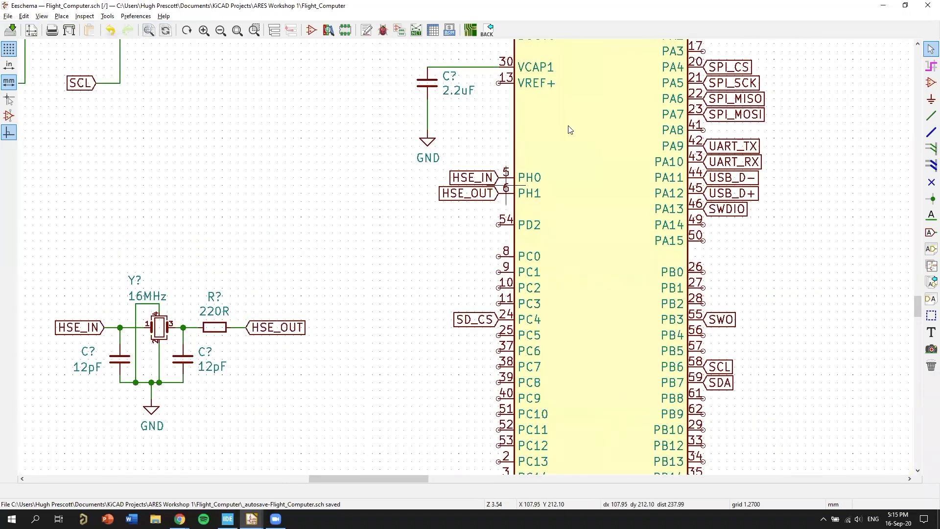
middle_drag(441, 246, 527, 262)
middle_drag(521, 225, 448, 262)
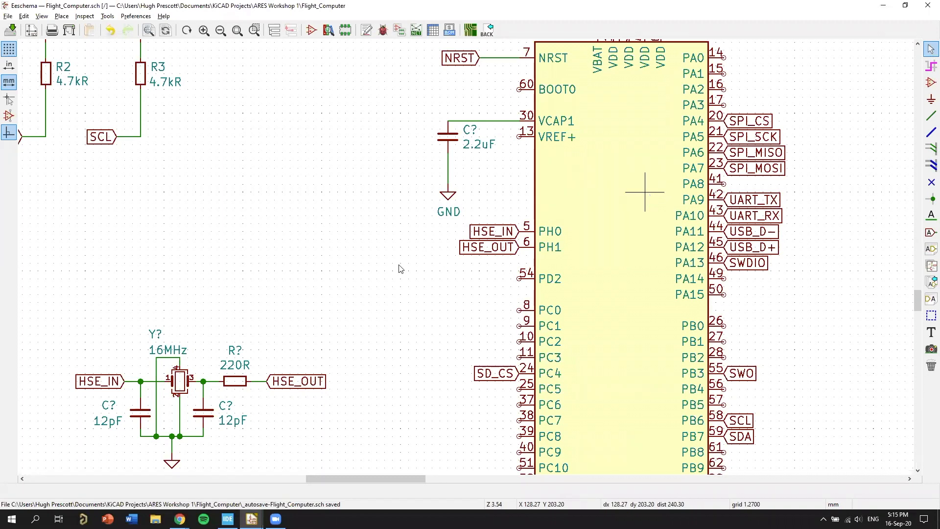
scroll(401, 268, down, 3)
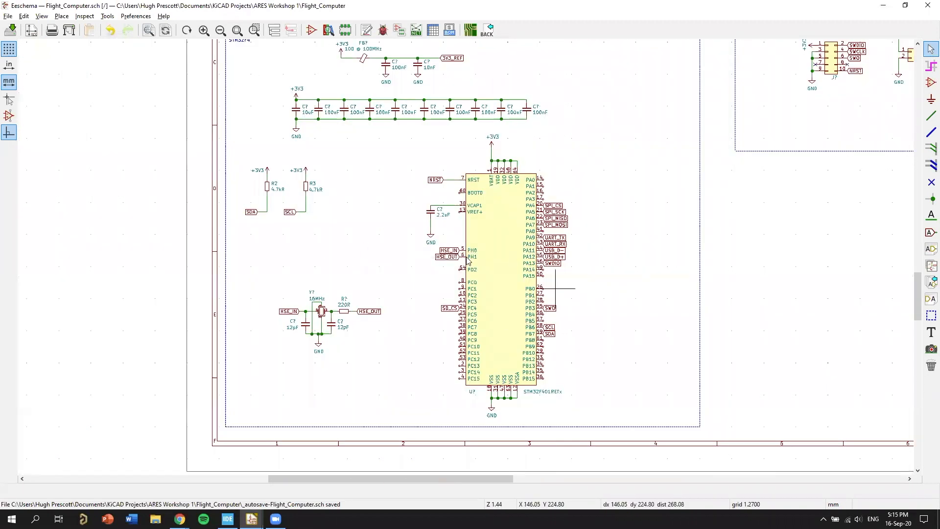
scroll(467, 260, up, 3)
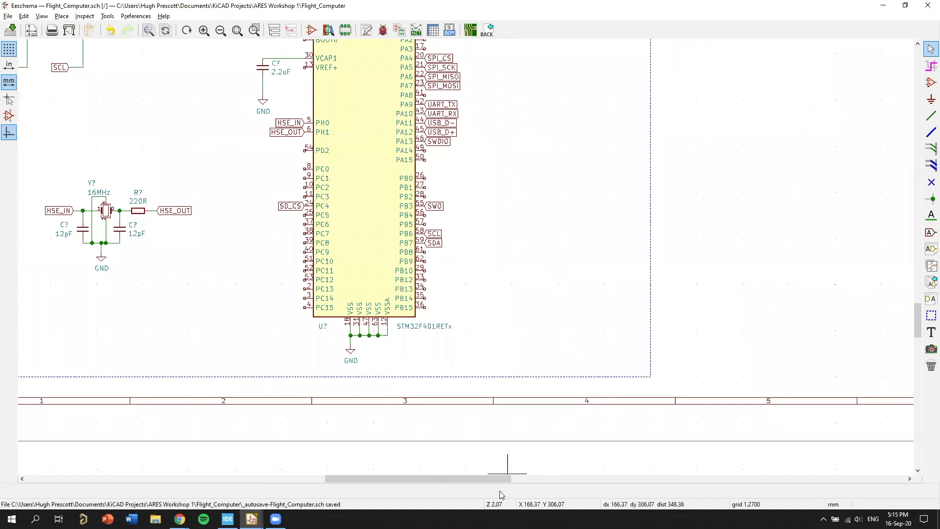
Step: Review the whole STM32F4 block, including the microcontroller's signal labels, the crystal circuit and the pull-up resistors
middle_drag(707, 189, 825, 251)
scroll(795, 233, down, 1)
middle_drag(367, 271, 637, 255)
middle_drag(659, 285, 751, 308)
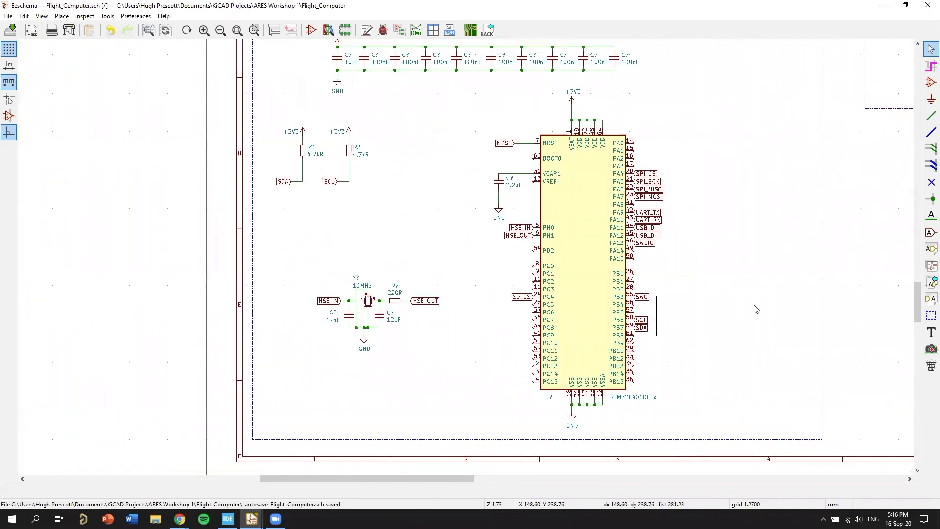
scroll(720, 330, up, 1)
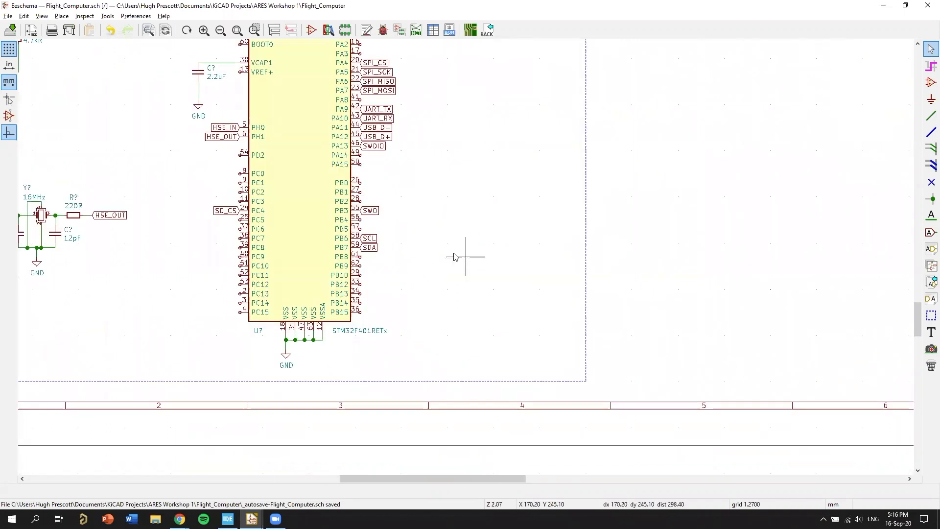
scroll(454, 257, down, 4)
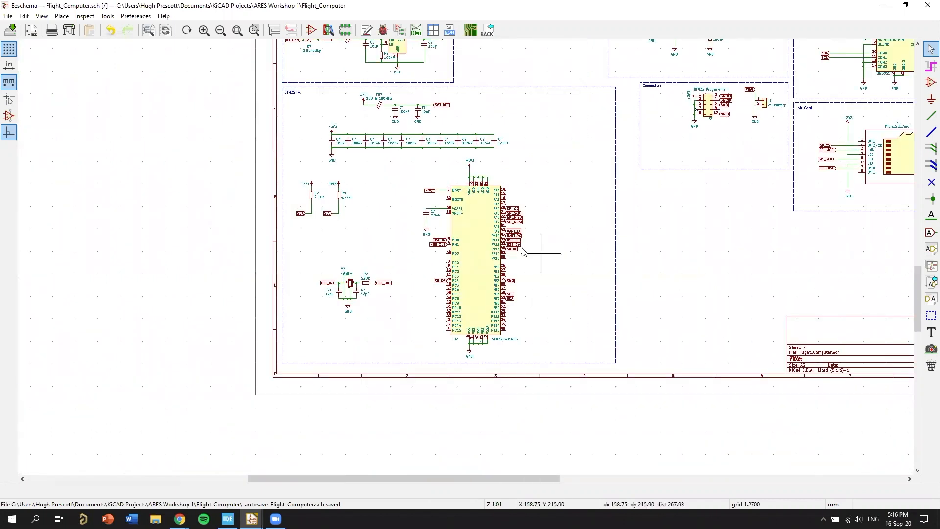
scroll(443, 287, up, 2)
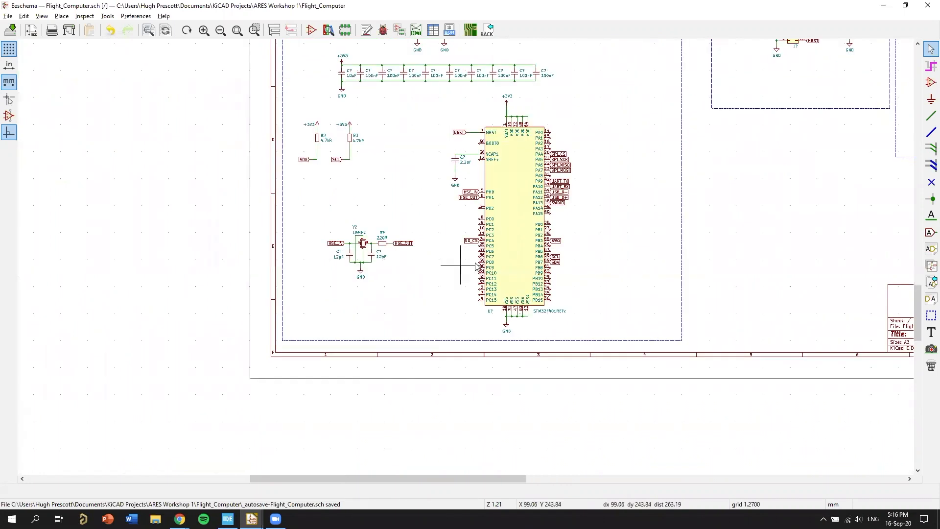
middle_drag(671, 298, 701, 284)
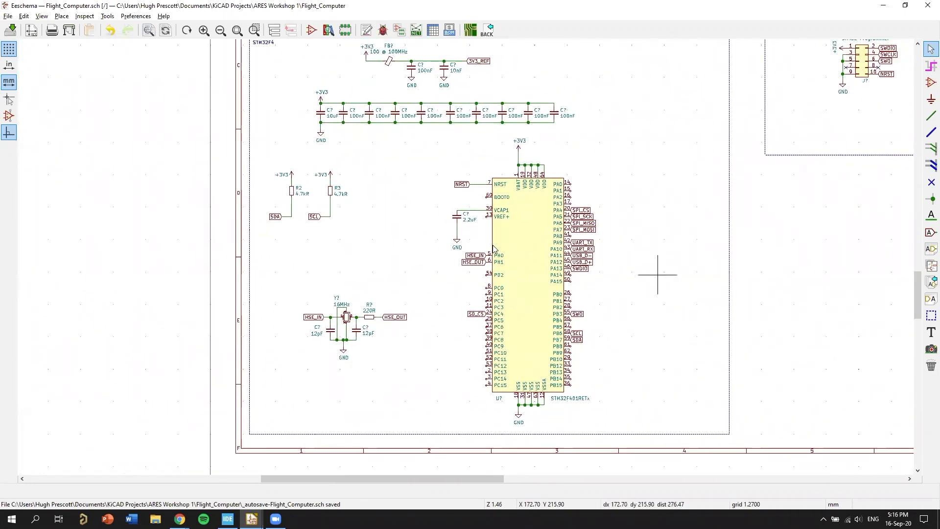
scroll(339, 317, up, 3)
Step: Switch back to STM32CubeIDE and view the STM32F401RETx pinout instead of the clock configuration
key(alt+Tab)
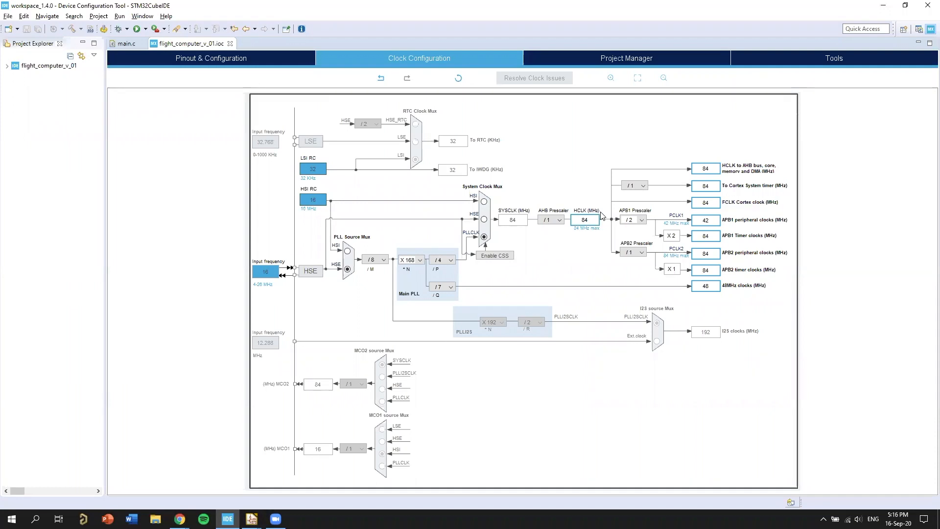
click(222, 59)
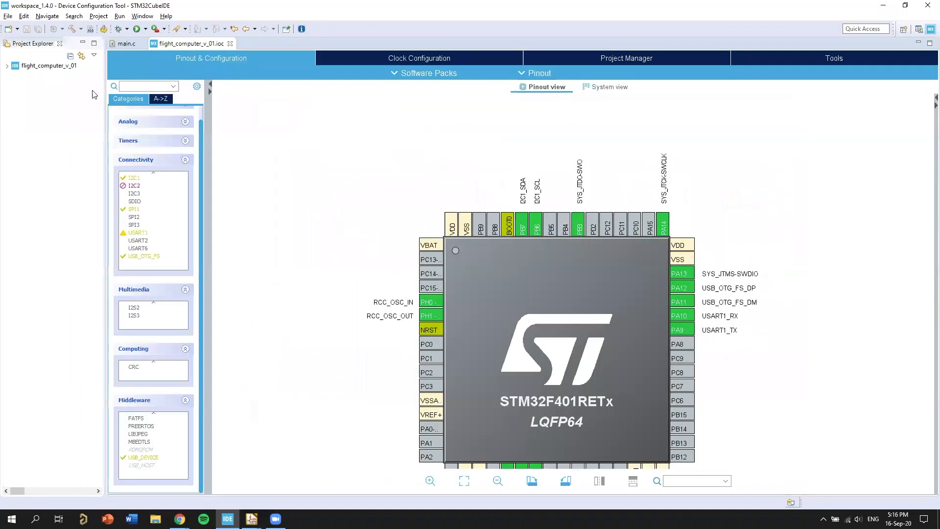
scroll(393, 167, down, 1)
drag(373, 276, 333, 207)
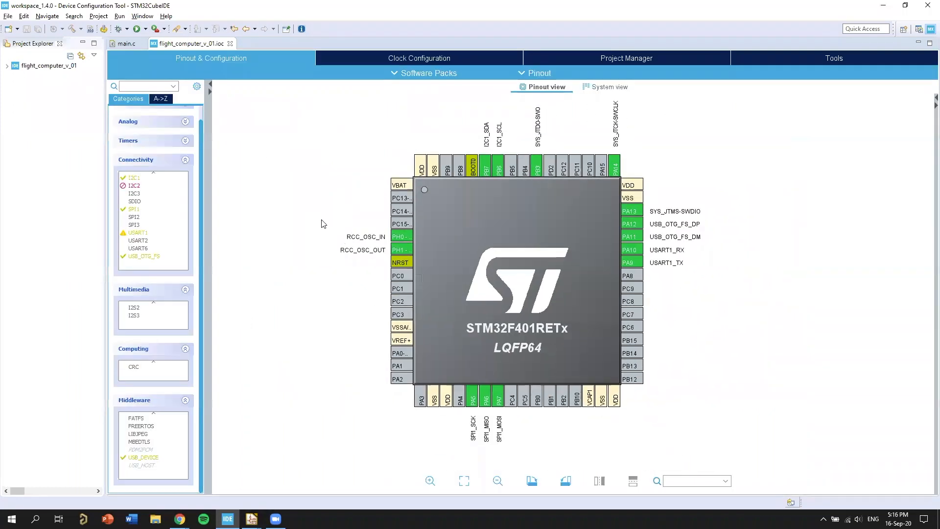
scroll(332, 149, down, 1)
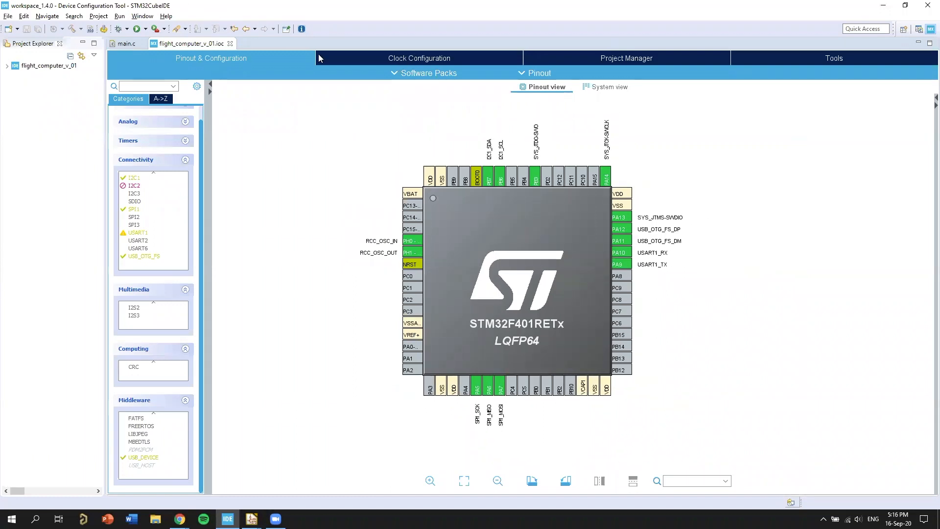
Step: Start creating a new STM32 Project in STM32CubeIDE
click(8, 16)
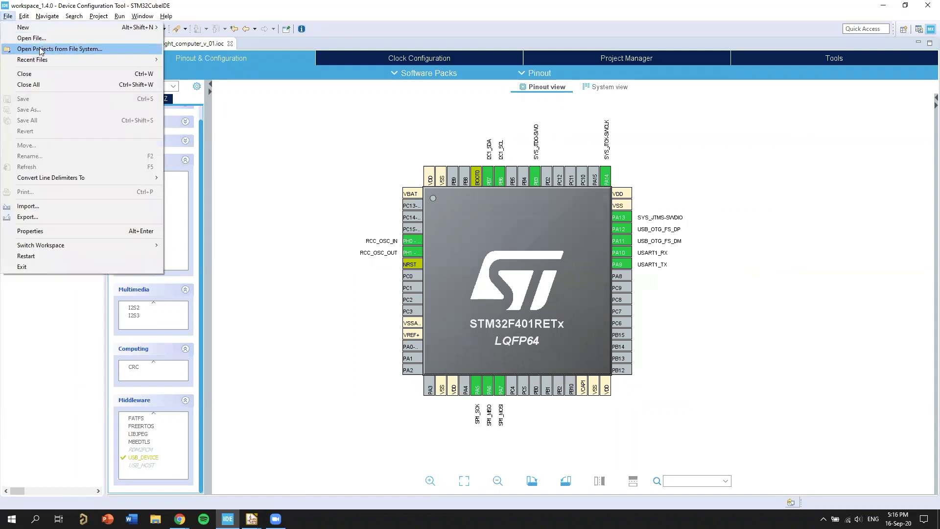
mouse_move(30, 27)
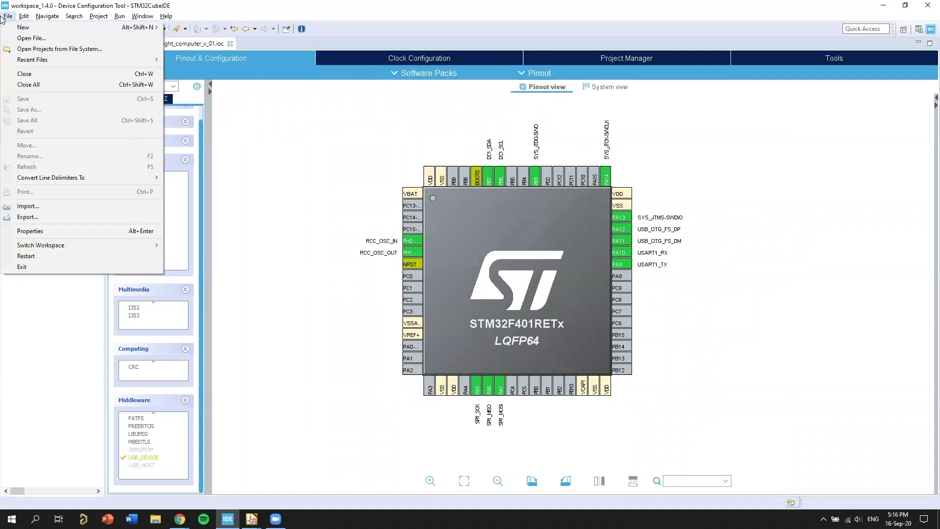
mouse_move(129, 27)
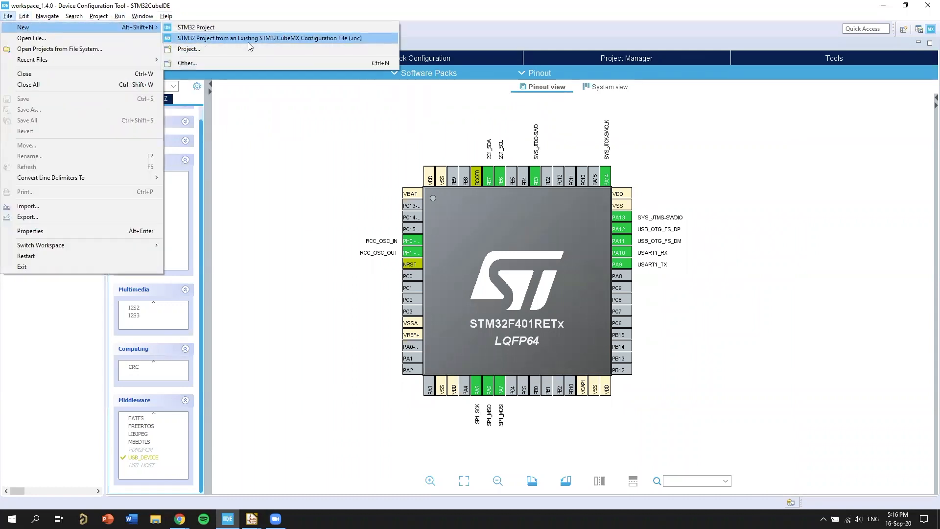
click(254, 28)
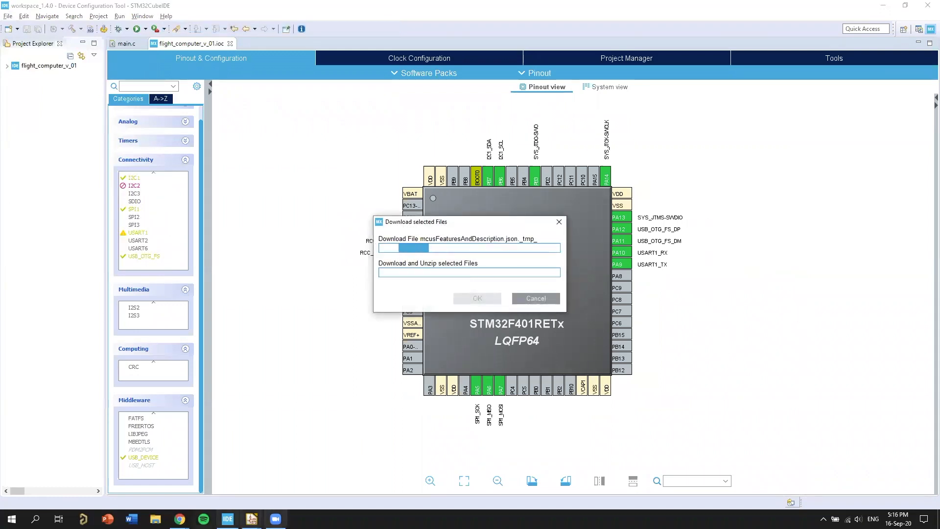
Step: Switch to the Eeschema schematic during the file download and review the STM32F401RETx and its surrounding circuitry
mouse_move(251, 519)
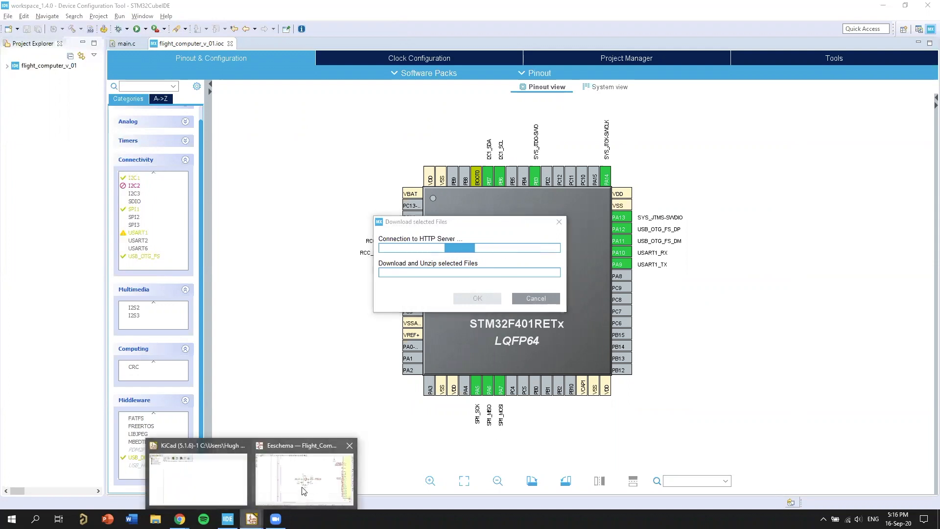
click(305, 489)
scroll(699, 170, down, 2)
scroll(764, 151, down, 1)
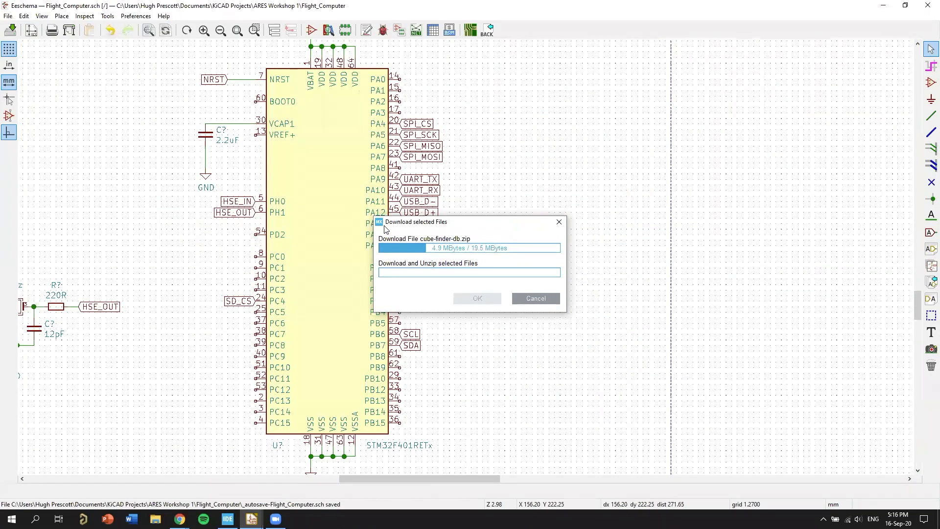
scroll(583, 108, down, 1)
middle_drag(586, 118, 775, 77)
mouse_move(691, 385)
middle_down()
mouse_move(734, 357)
mouse_move(777, 267)
mouse_move(796, 249)
middle_up()
scroll(745, 220, down, 1)
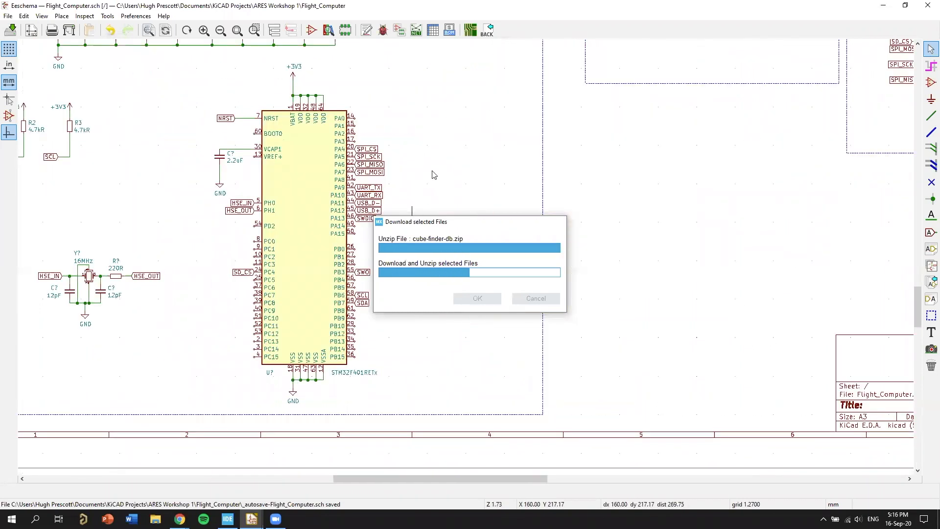
middle_drag(433, 172, 523, 161)
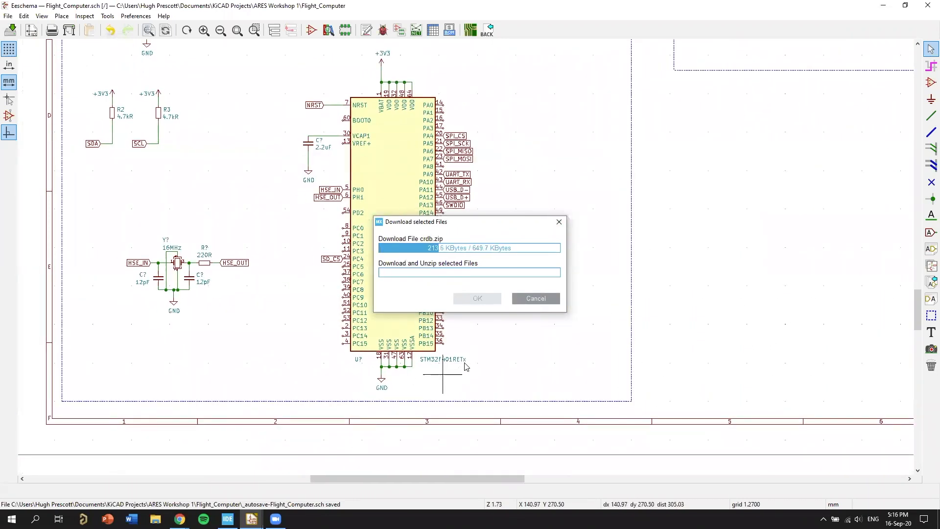
scroll(451, 377, up, 1)
middle_drag(529, 81, 598, 327)
scroll(669, 314, down, 1)
middle_drag(400, 290, 485, 300)
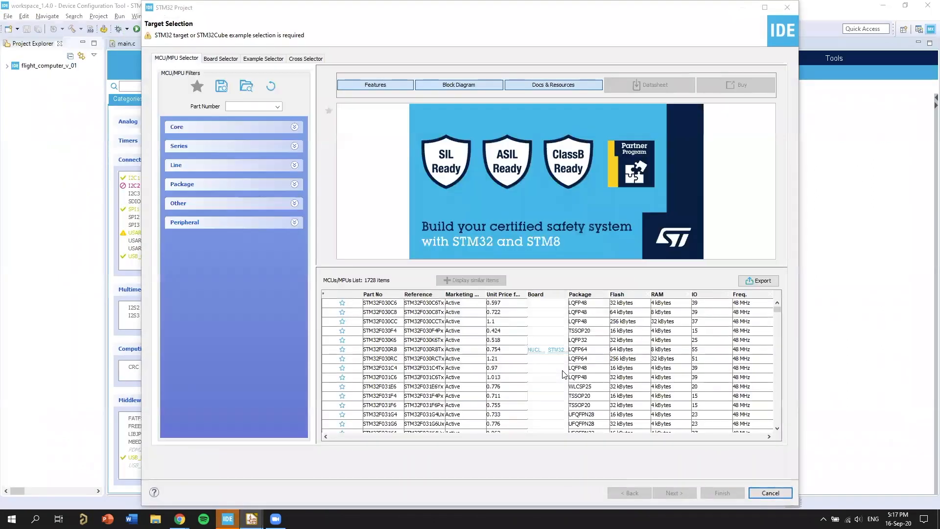
Step: Switch to the Eeschema schematic and examine the STM32F401RETx symbol down to its part name and ground pins
key(alt+Tab)
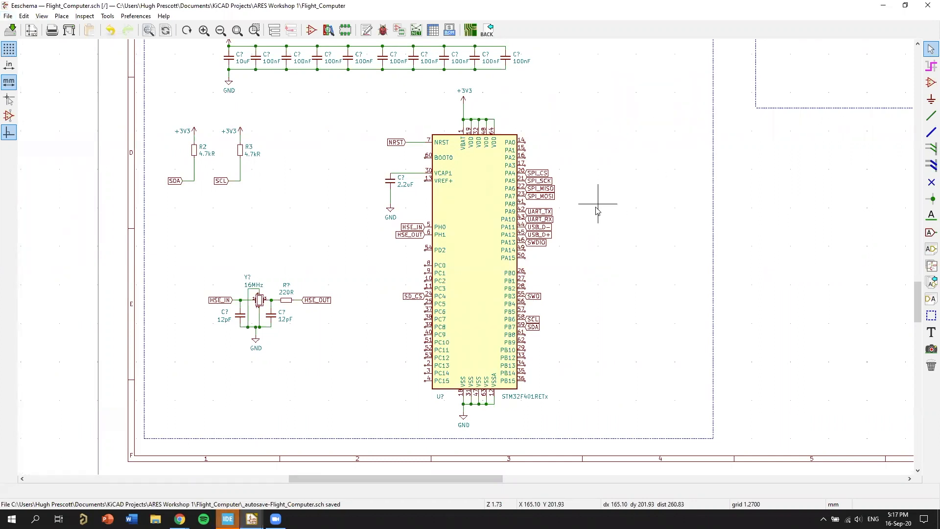
scroll(567, 285, up, 4)
scroll(514, 221, down, 3)
middle_drag(458, 248, 598, 248)
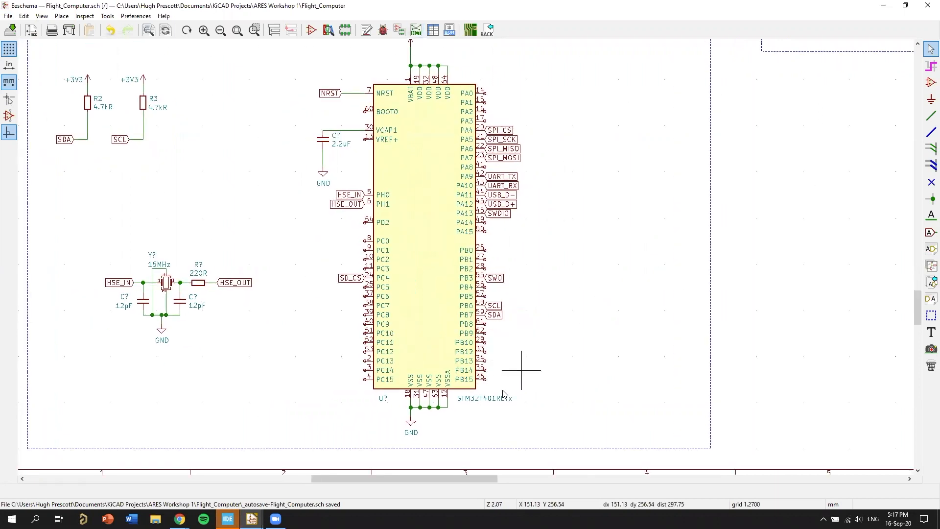
scroll(512, 391, up, 1)
middle_drag(521, 284, 523, 334)
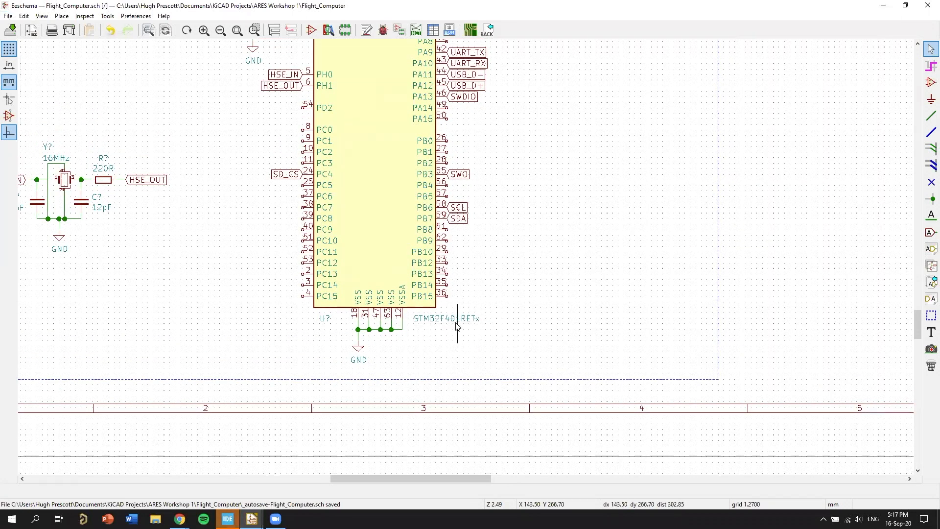
Step: Switch to Chrome and search Google for "black pill stm32" in a new tab
mouse_move(180, 518)
click(233, 472)
click(721, 25)
text(black pill)
key(Return)
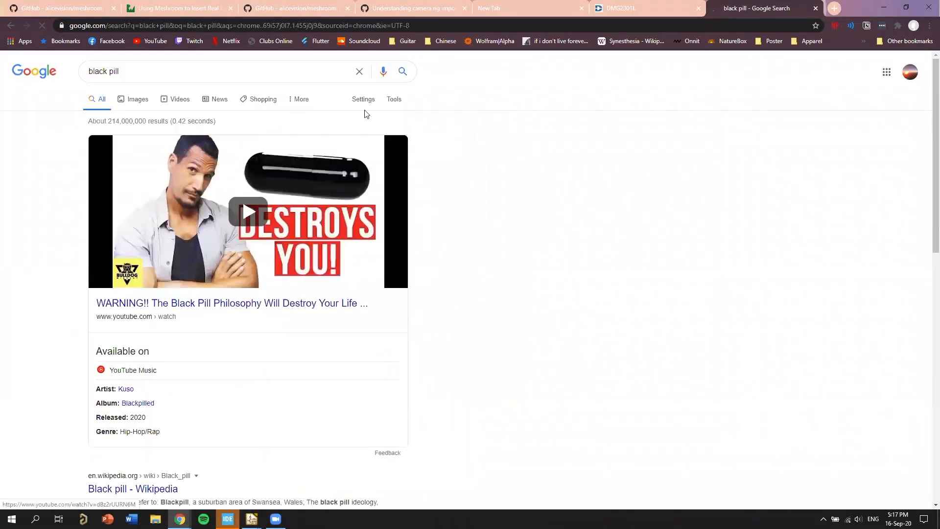
click(338, 71)
text(s)
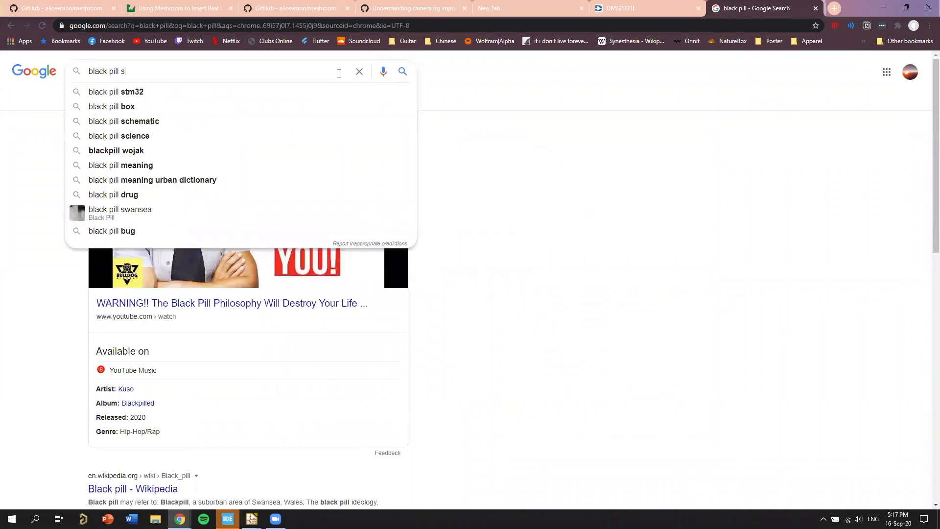
text(tm32)
key(Return)
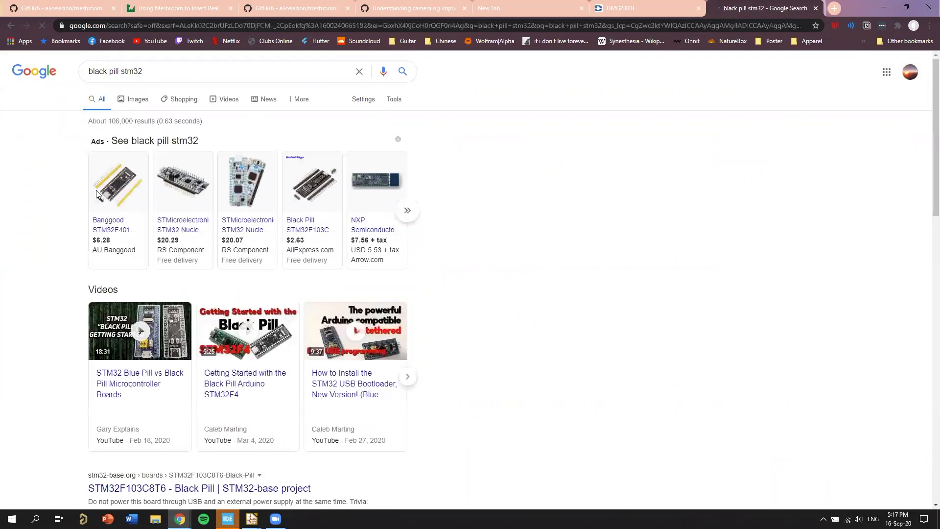
Step: Open the Banggood STM32F401 board listing from the shopping results and close the Google search tab
scroll(94, 220, down, 1)
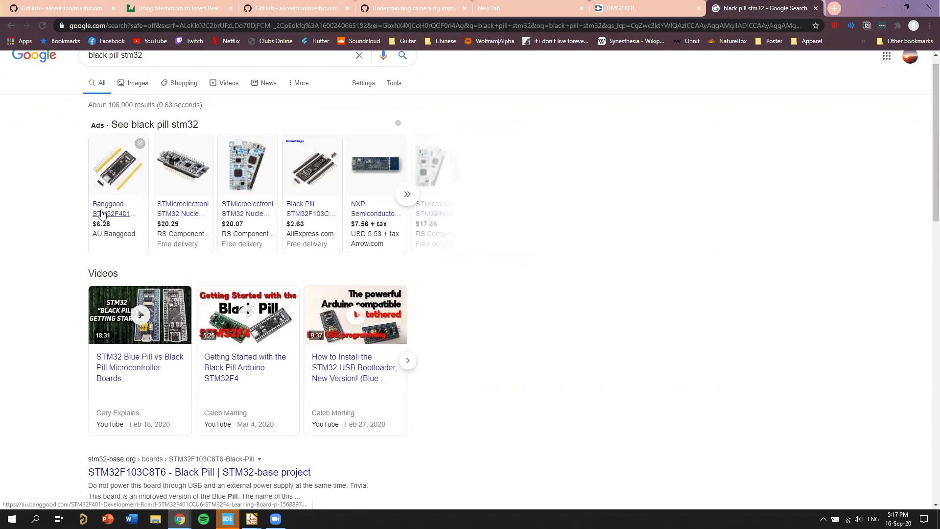
click(108, 219)
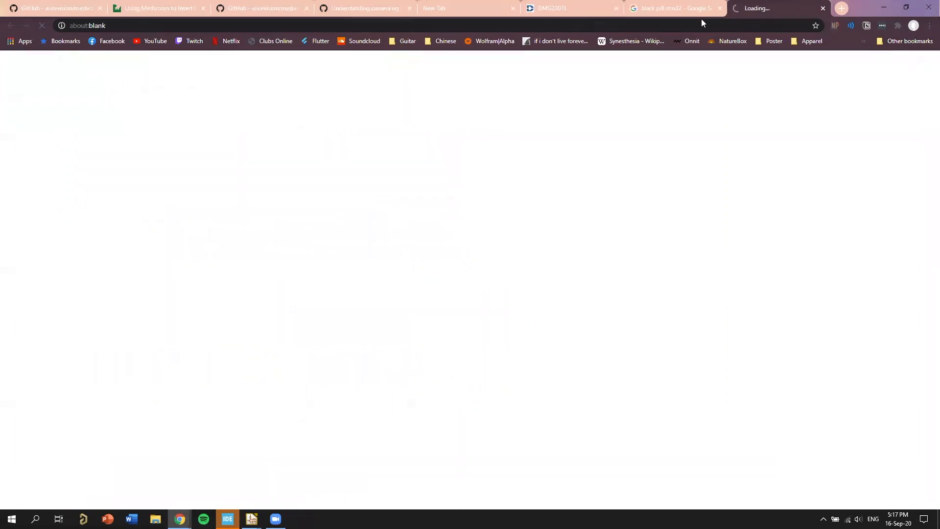
click(719, 8)
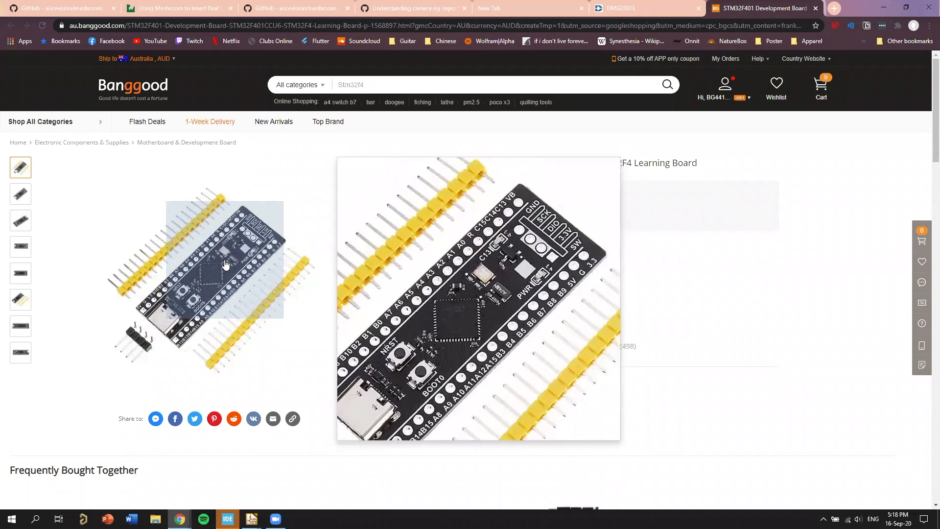
Step: Examine the development board's product photo enlarged, including its chip, crystal and pin headers, and reset the page zoom to 100%
ctrl+scroll(225, 264, up, 7)
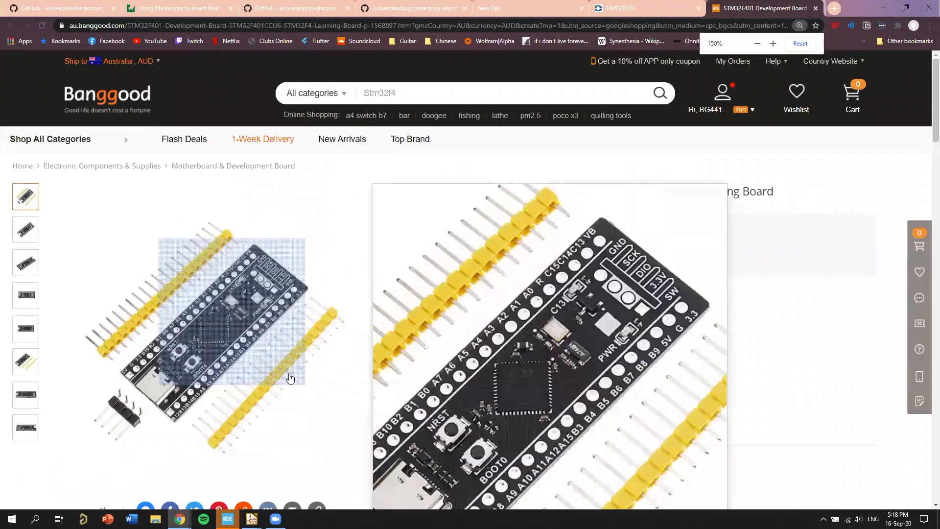
ctrl+scroll(441, 310, up, 2)
scroll(445, 277, down, 2)
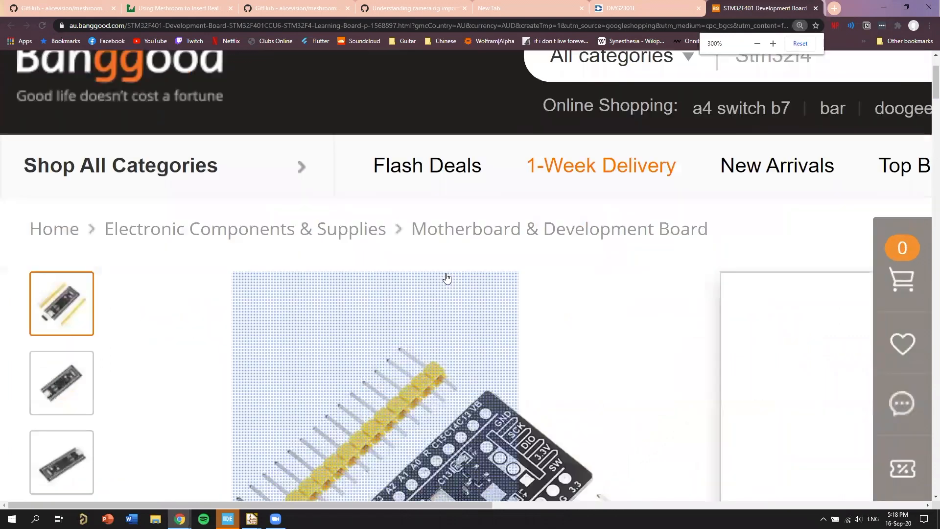
ctrl+scroll(445, 280, up, 1)
ctrl+scroll(294, 201, down, 5)
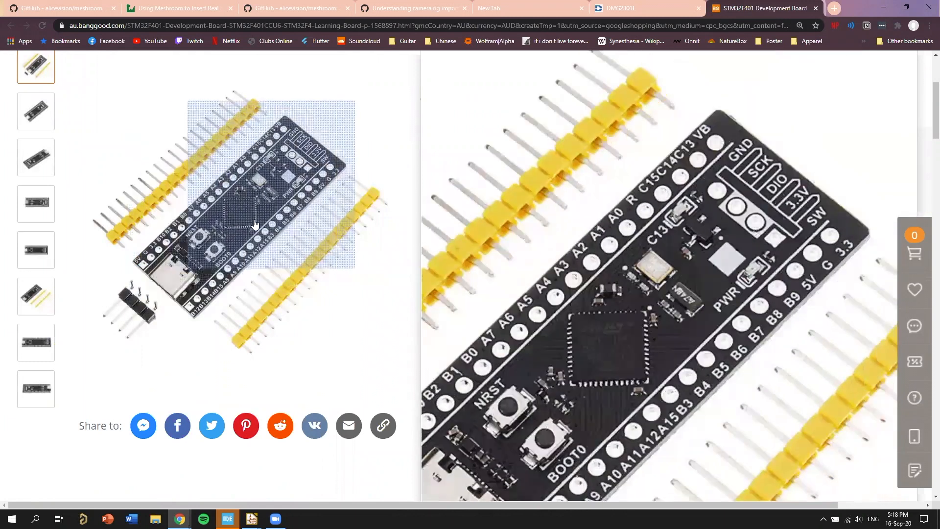
scroll(257, 225, down, 1)
scroll(257, 225, down, 1)
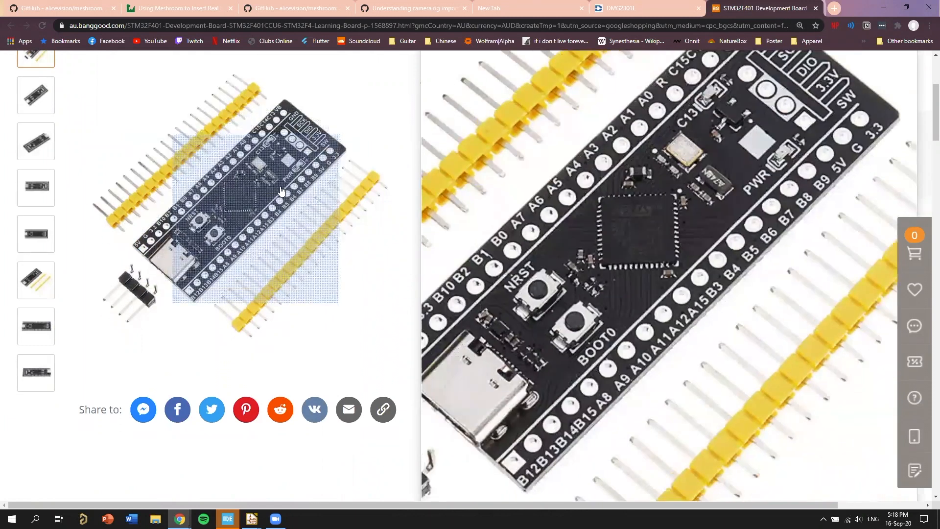
click(800, 26)
click(798, 44)
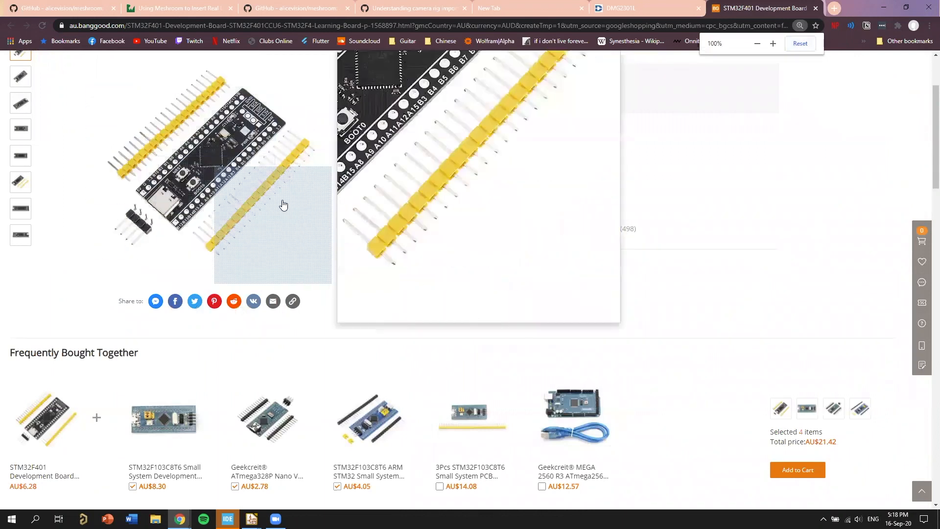
Step: Review the board's photo, price and shipping details on the Banggood listing and highlight the product title
scroll(330, 143, up, 1)
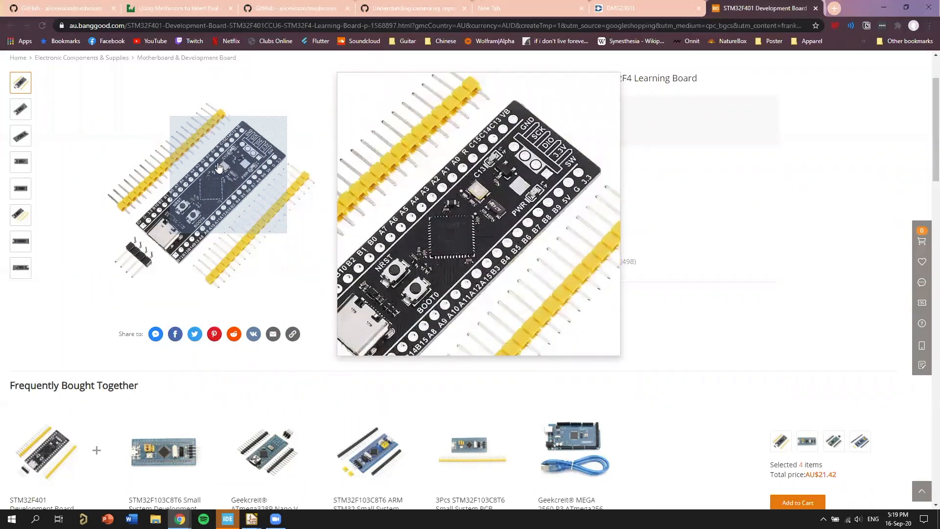
scroll(220, 206, up, 1)
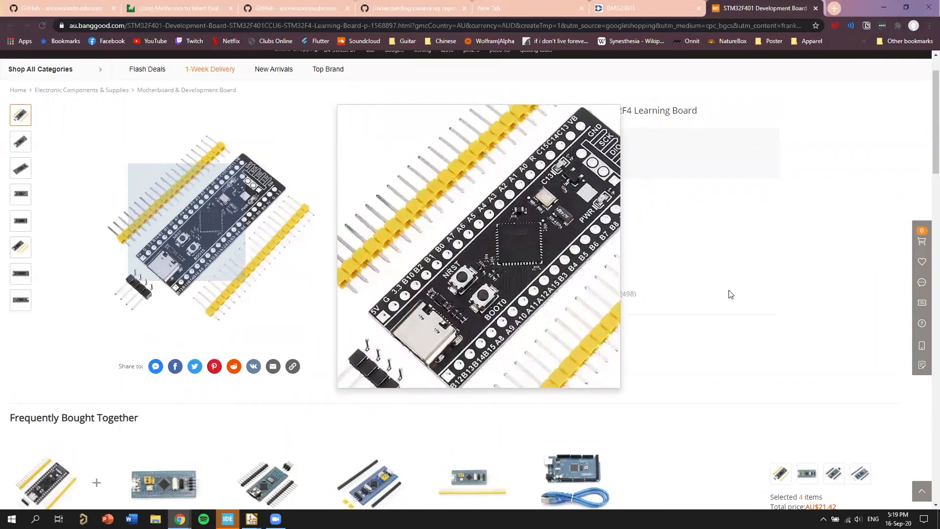
scroll(710, 260, up, 2)
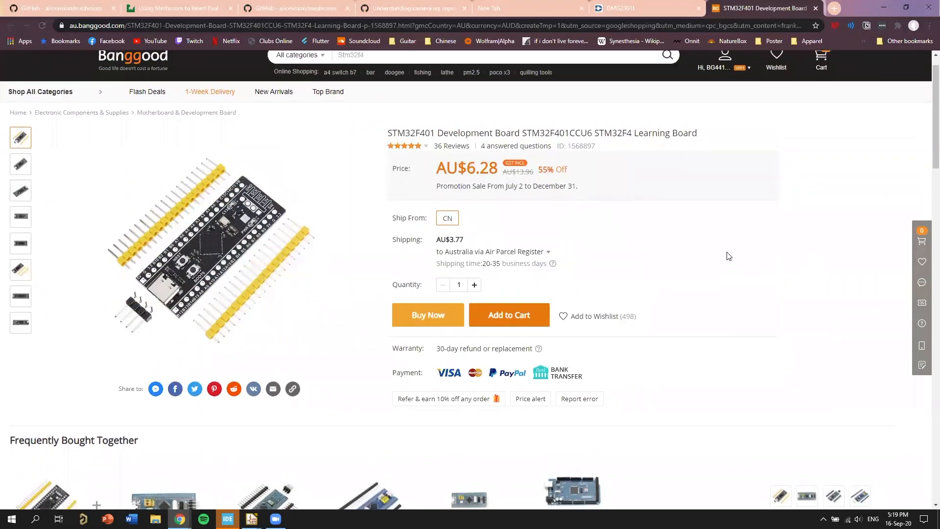
scroll(644, 294, down, 1)
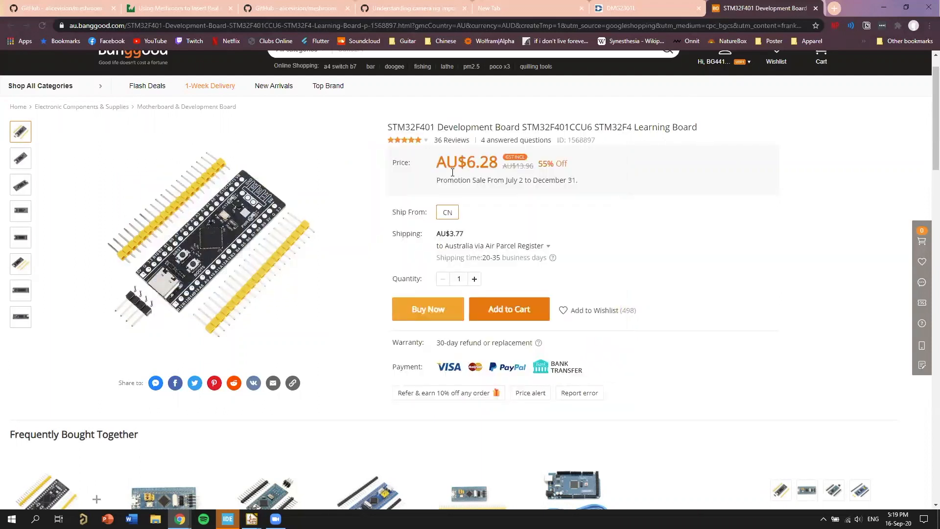
triple_click(415, 127)
Step: Return to the Eeschema schematic and compare the STM32F401RETx circuit with the development board
key(alt+Tab)
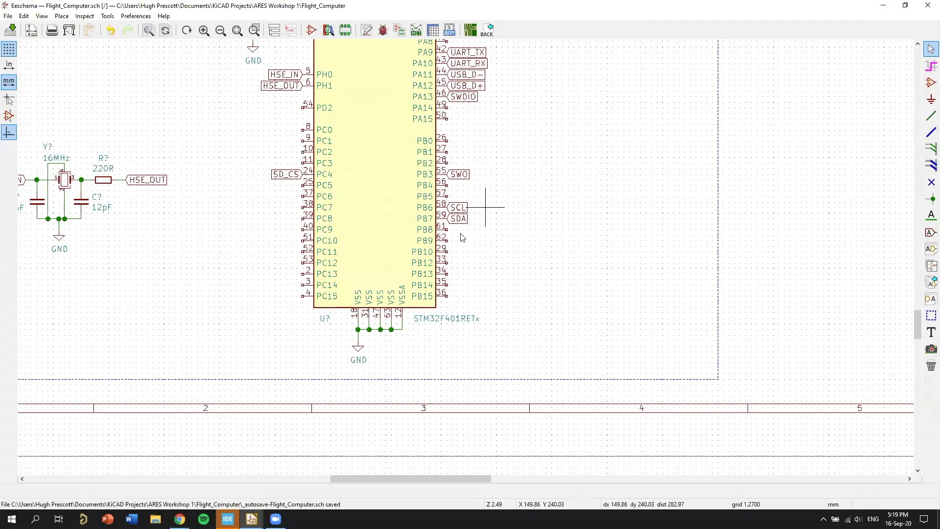
key(alt+Tab)
key(alt+Tab)
scroll(573, 196, up, 1)
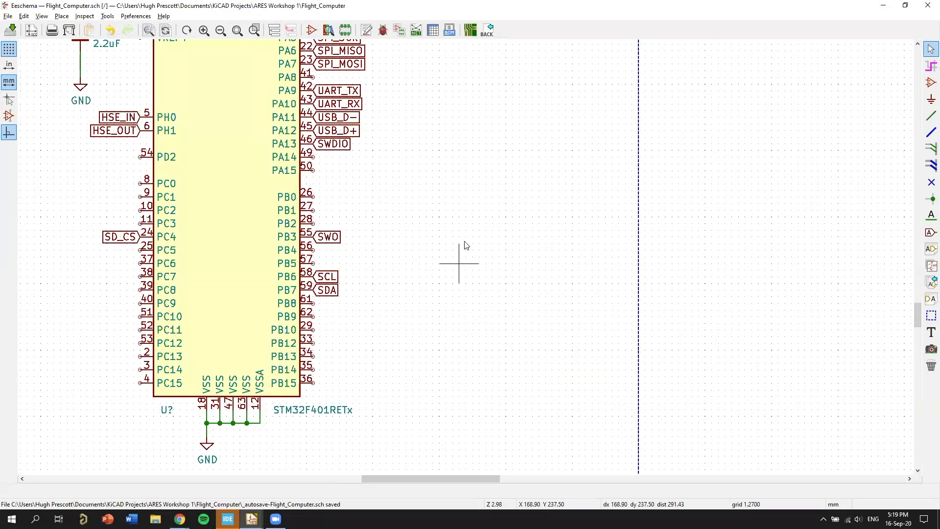
scroll(466, 250, down, 5)
scroll(466, 263, up, 3)
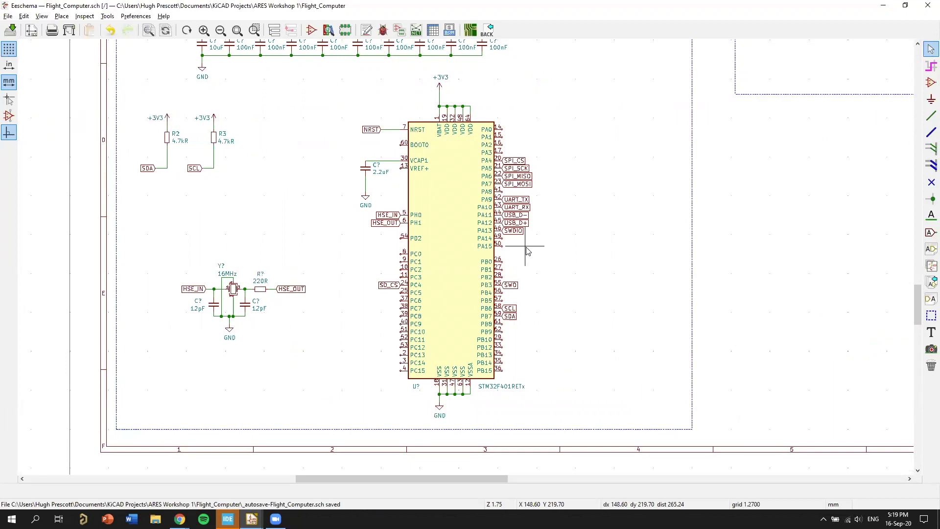
Step: Switch to the Chrome window with the Banggood listing and search Google for "tvc mount" in a new tab
key(alt)
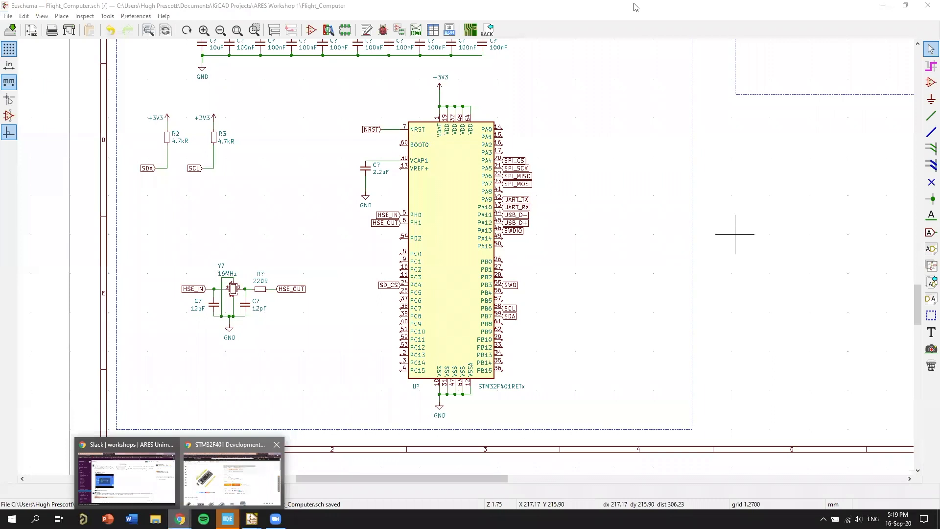
click(228, 477)
click(837, 10)
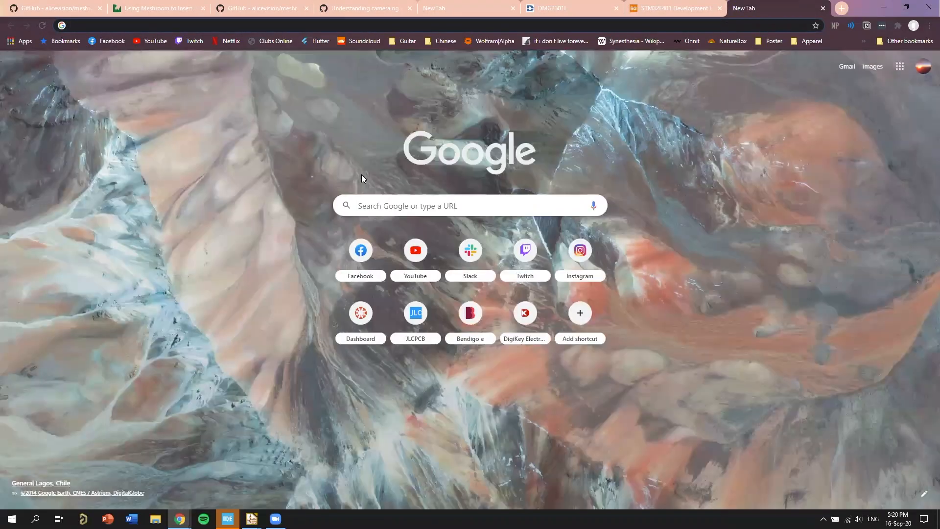
click(155, 41)
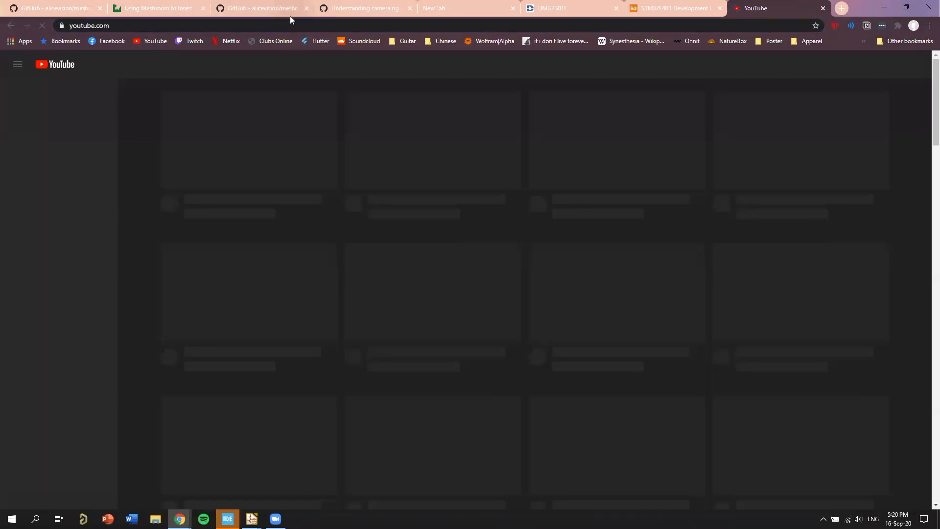
click(303, 26)
text(tv)
key(BackSpace)
text(vc mount)
key(Return)
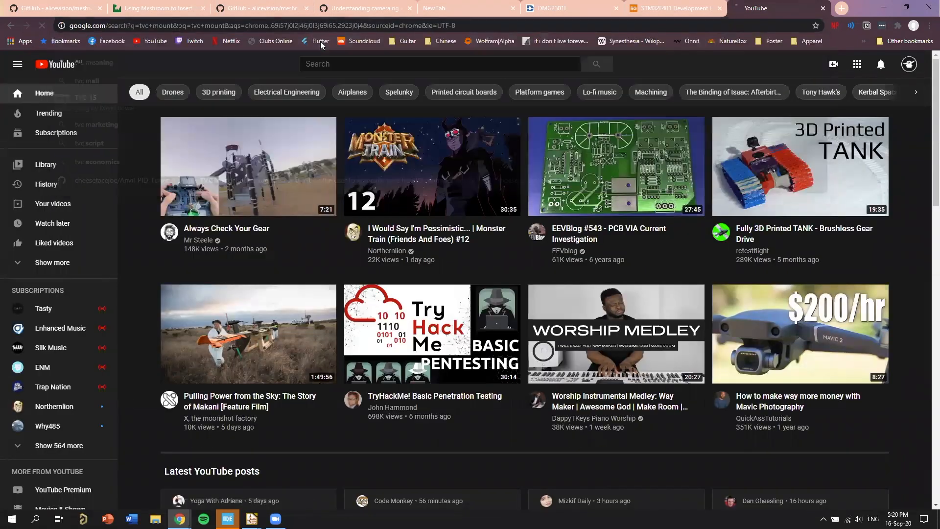
Step: View the image results for the TVC mount, enlarge GrabCAD's BODAEC TVC Mount picture, and close the search tab
click(139, 101)
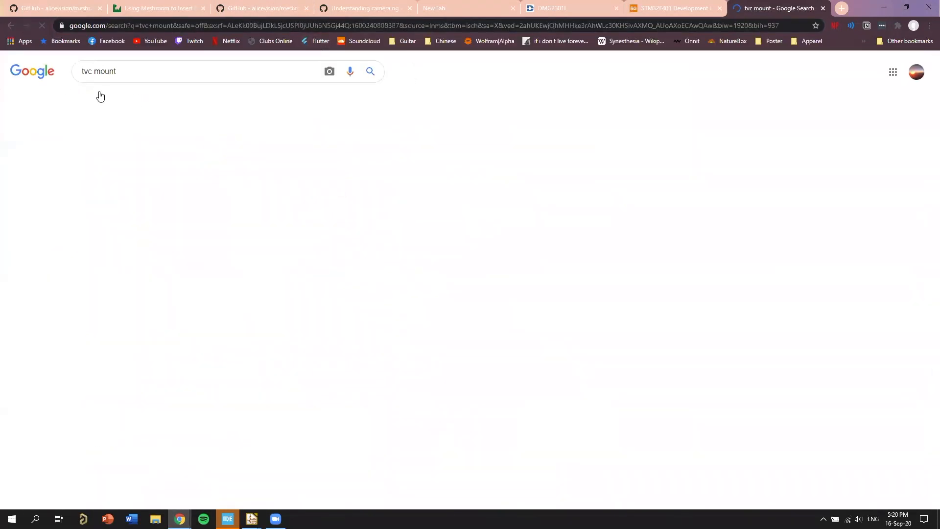
scroll(178, 262, down, 2)
click(216, 252)
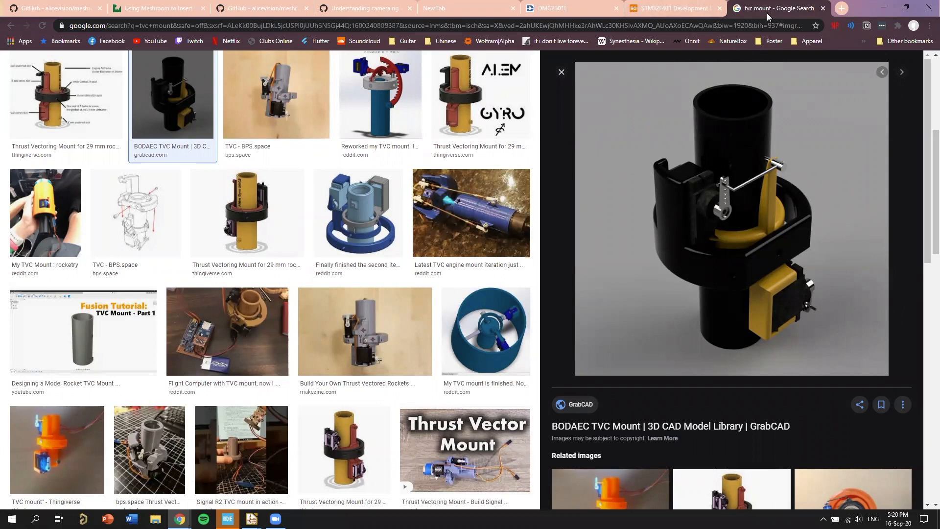
click(823, 8)
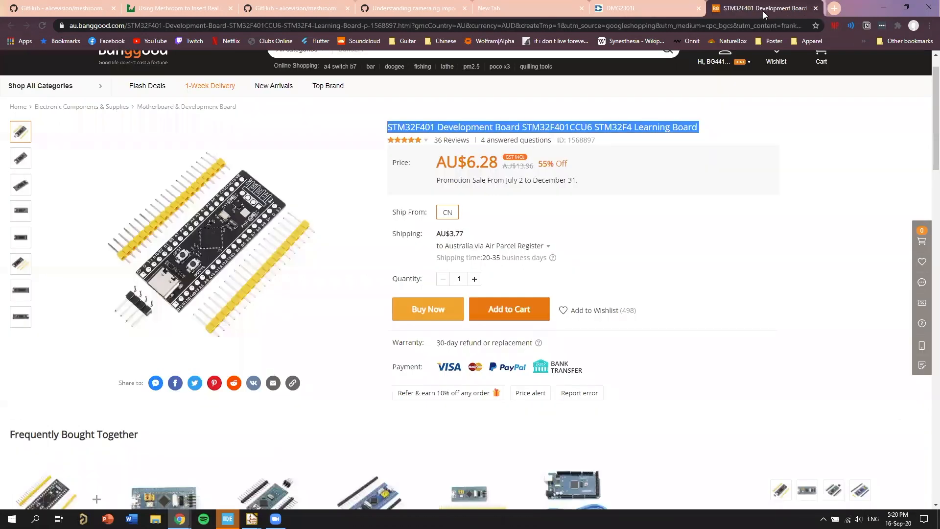
Step: Switch back to the Eeschema schematic and review the STM32F4 block and the whole flight computer sheet
key(alt+Tab)
key(alt+Tab)
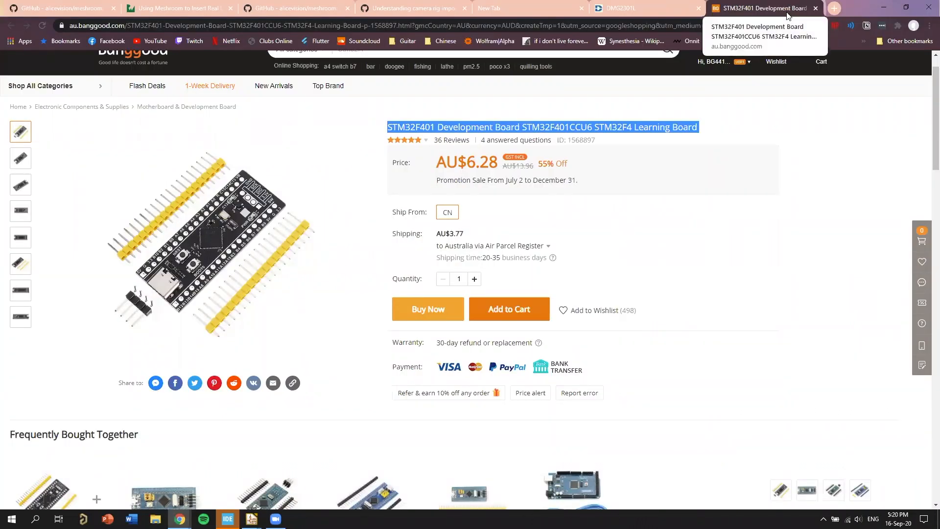
key(alt+Tab)
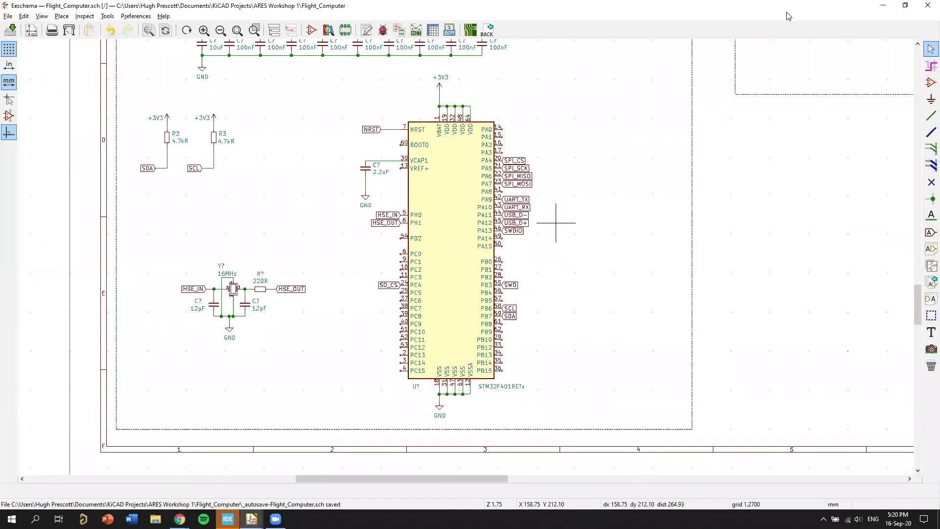
scroll(580, 241, down, 1)
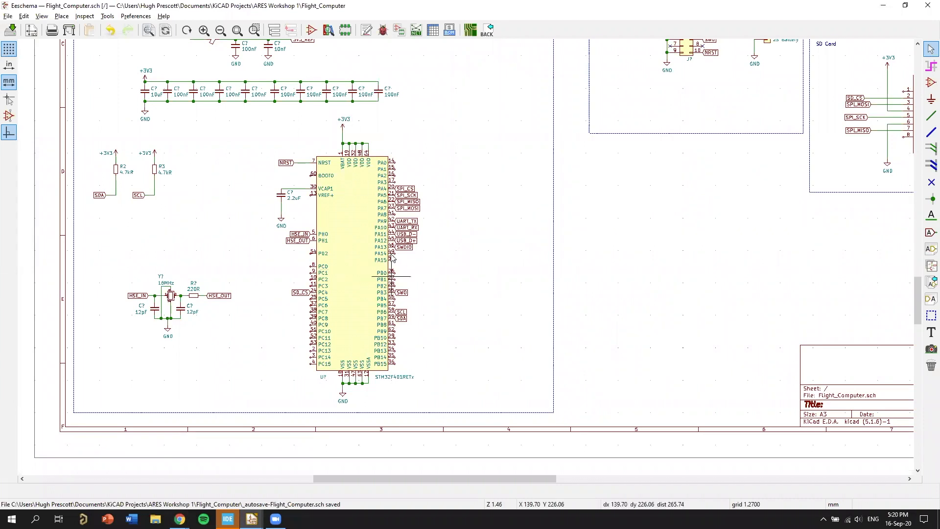
scroll(381, 332, up, 1)
scroll(459, 199, down, 1)
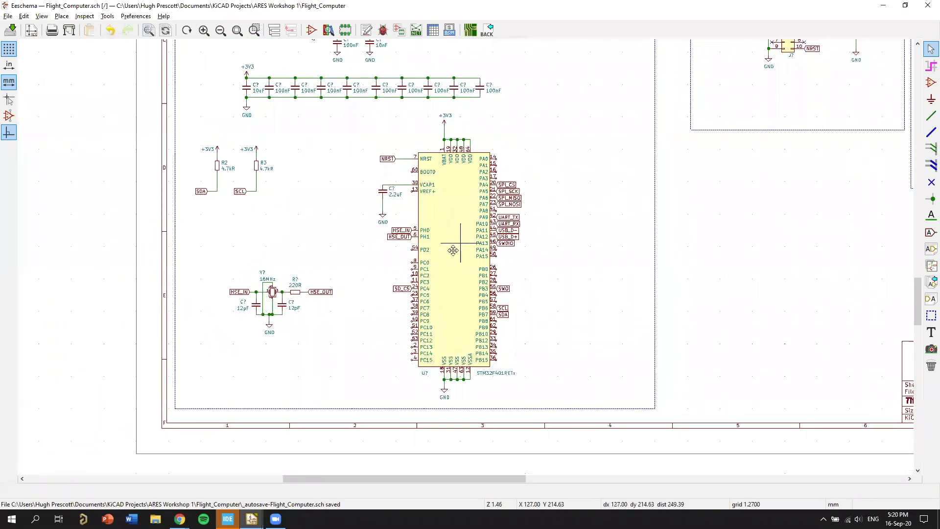
scroll(552, 204, down, 1)
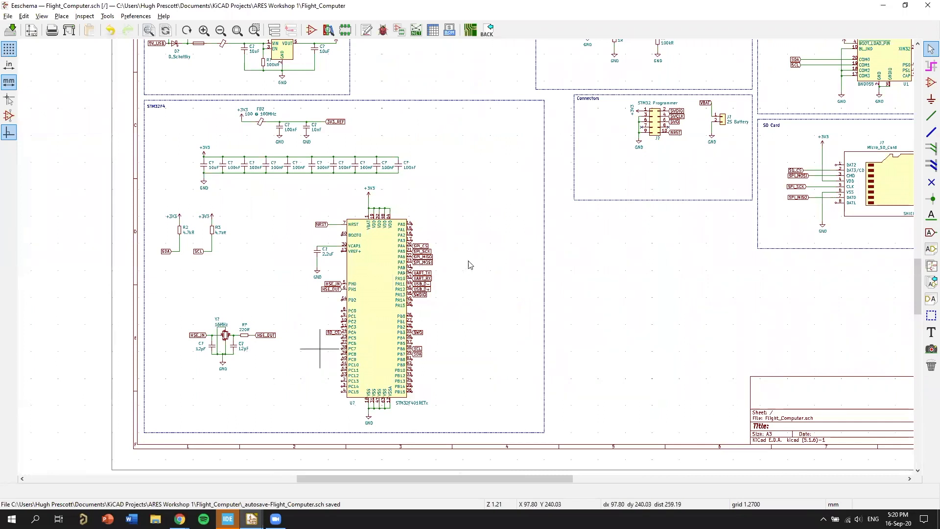
scroll(607, 144, down, 3)
middle_drag(607, 145, 537, 245)
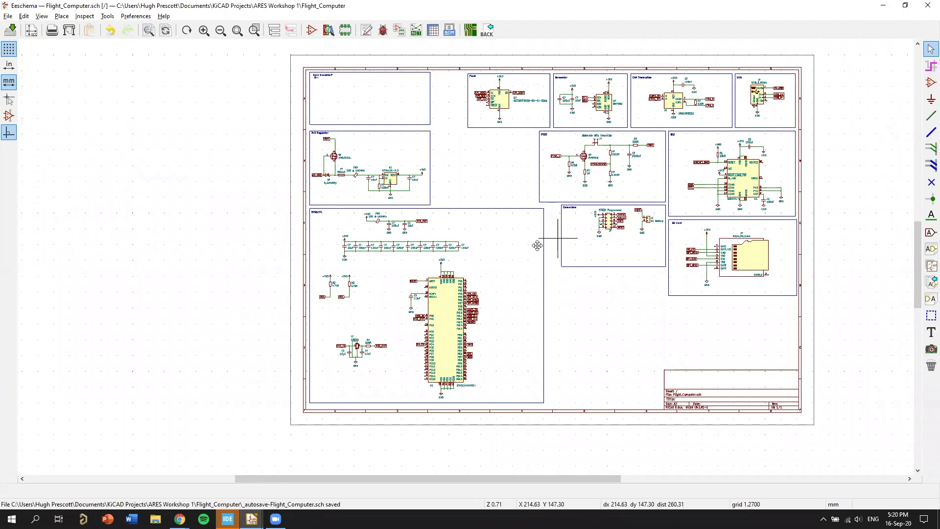
middle_drag(538, 245, 533, 266)
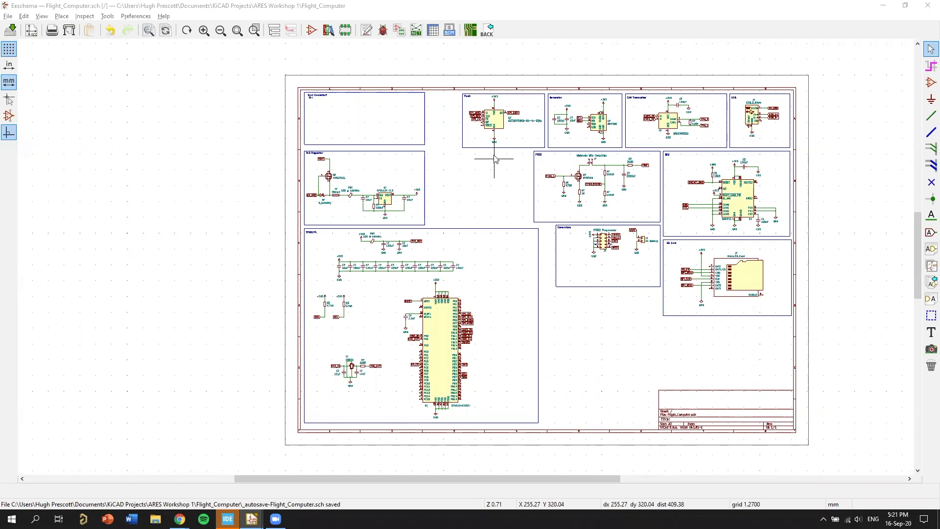
Step: Switch to STM32CubeIDE and filter the new project's microcontroller list by part number STM32F401
click(228, 519)
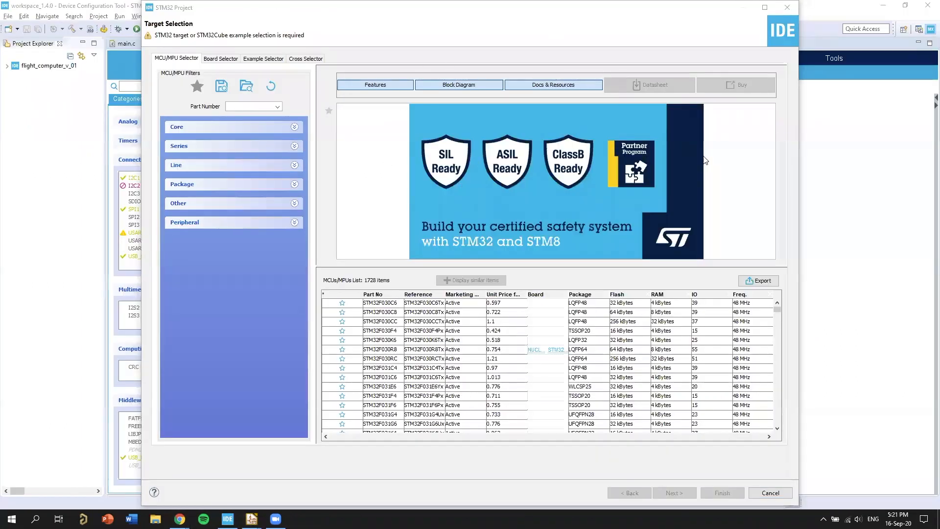
drag(602, 10, 590, 12)
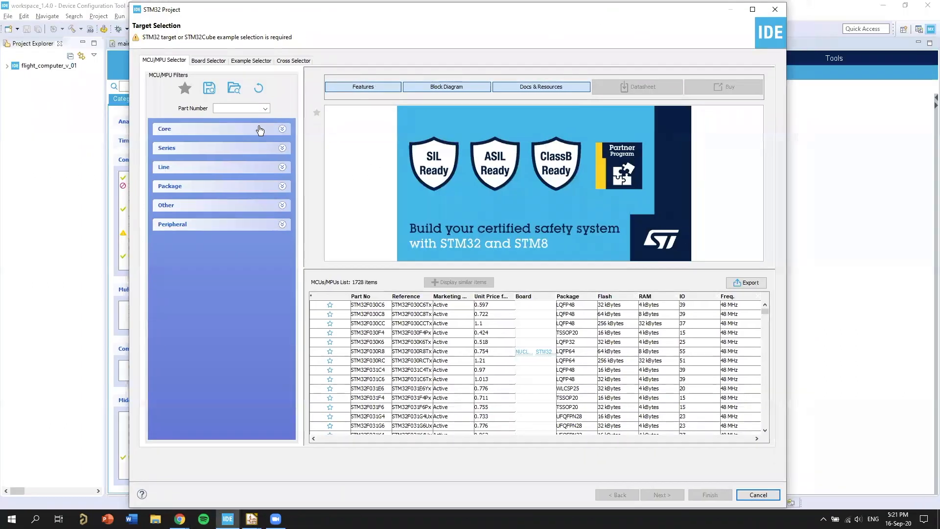
click(238, 107)
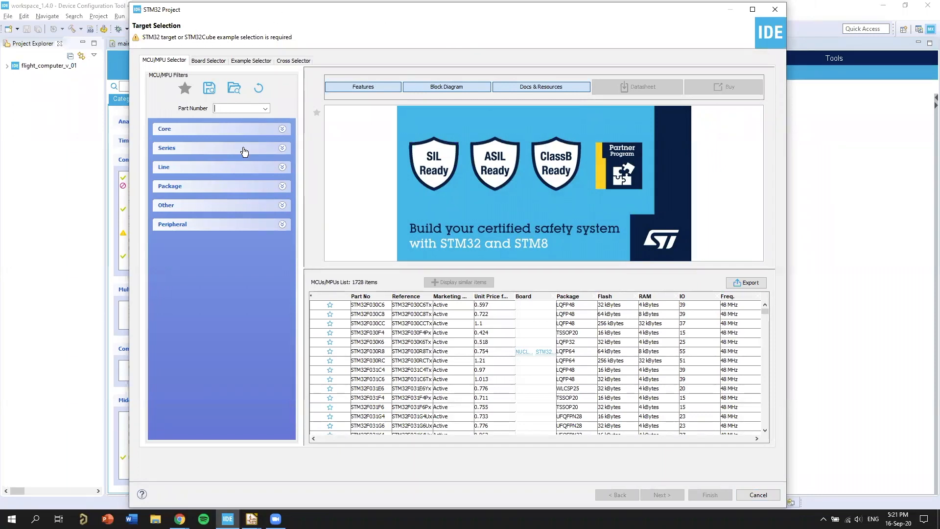
text(STM32)
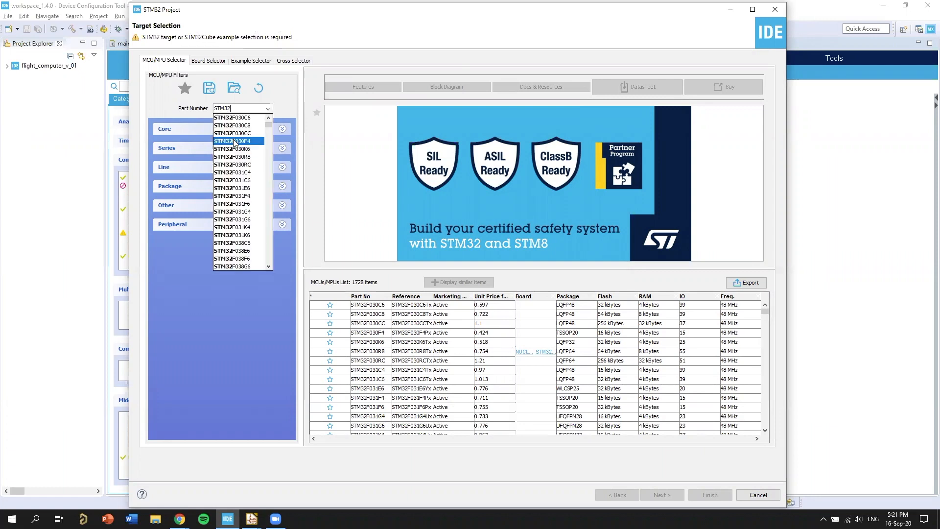
text(F01)
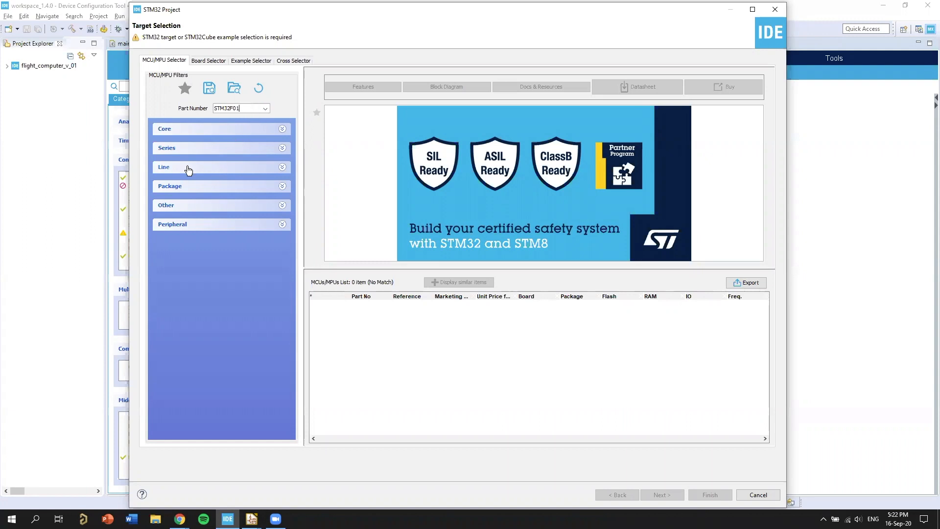
key(BackSpace)
key(BackSpace)
key(BackSpace)
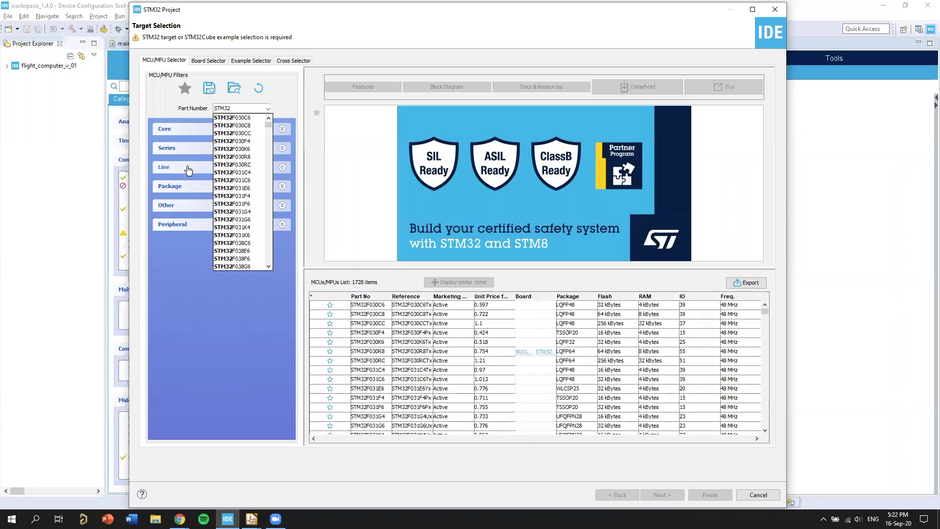
text(F)
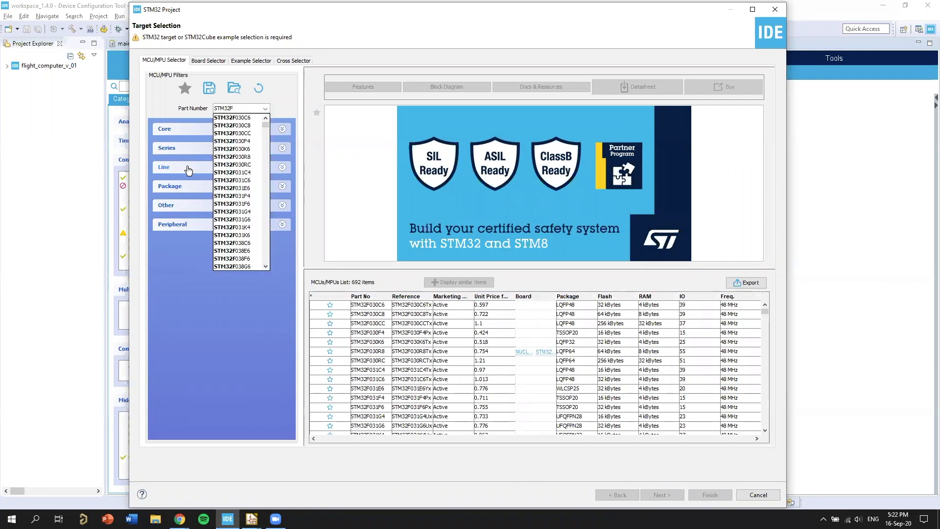
text(4)
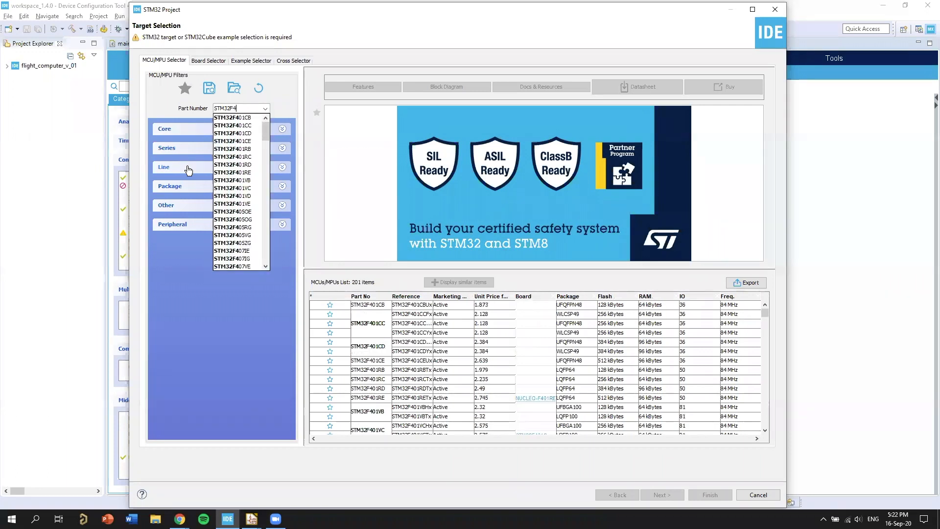
text(01)
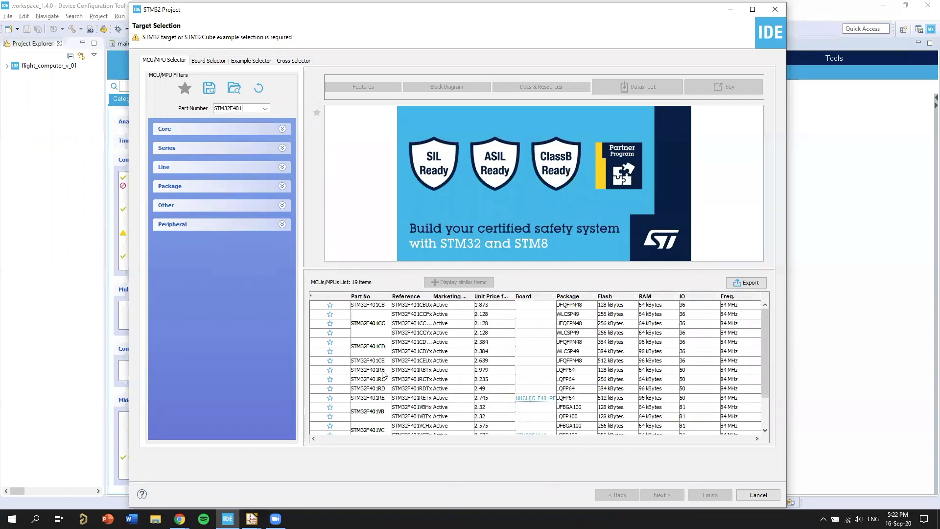
Step: Choose the STM32F401RE in the LQFP64 package as the project's target and proceed to the project setup
scroll(461, 327, down, 2)
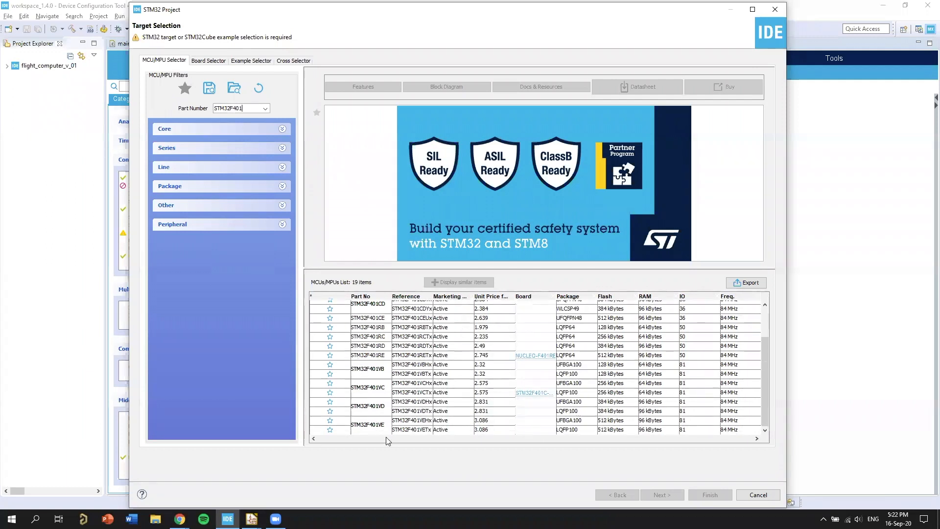
click(413, 356)
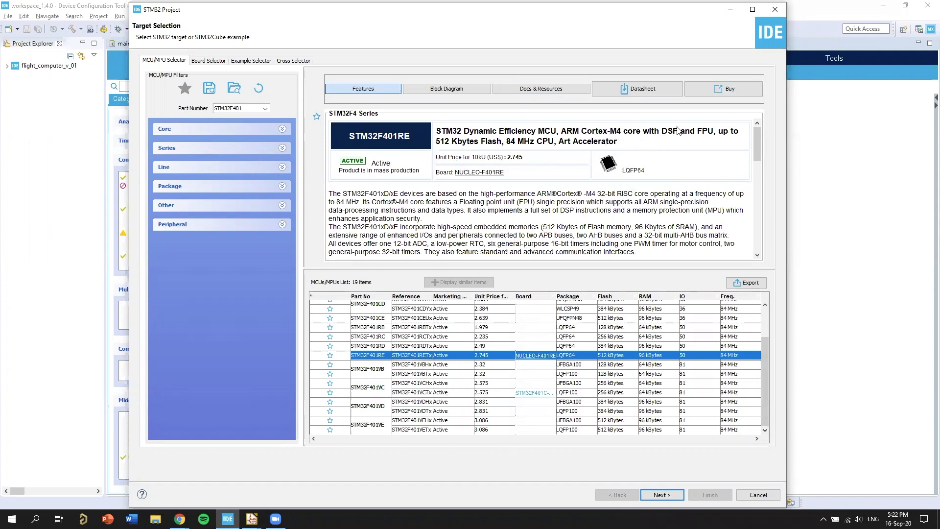
click(659, 494)
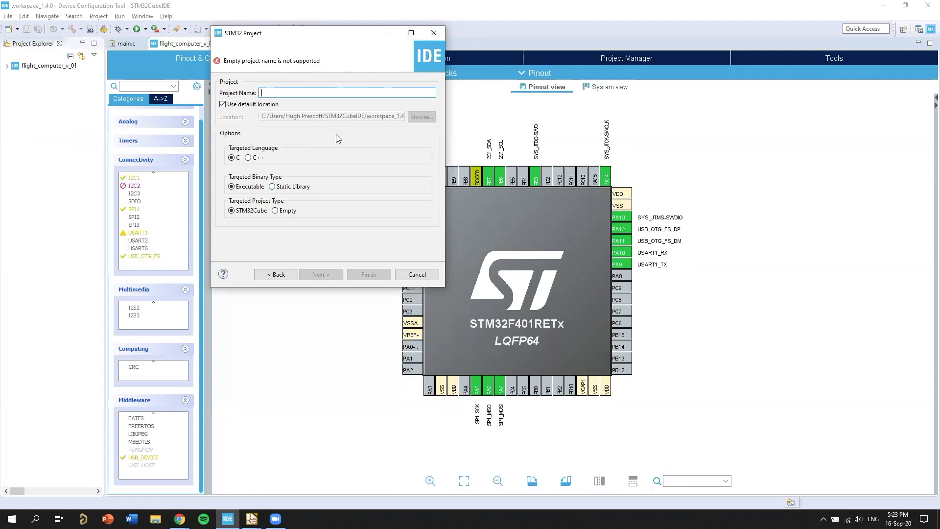
Step: Name the project ares_workshop_test and create it with the default location and options
text(ares)
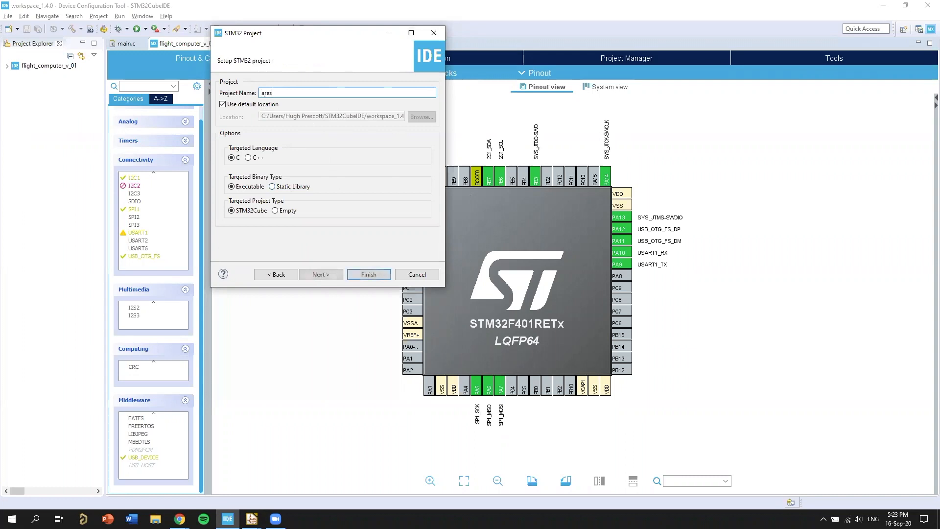
text(_workshop_test)
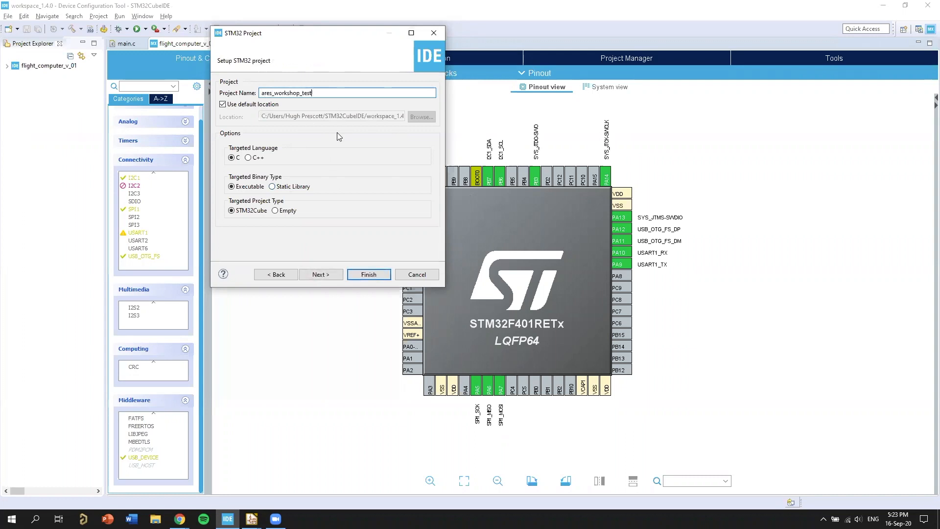
key(Return)
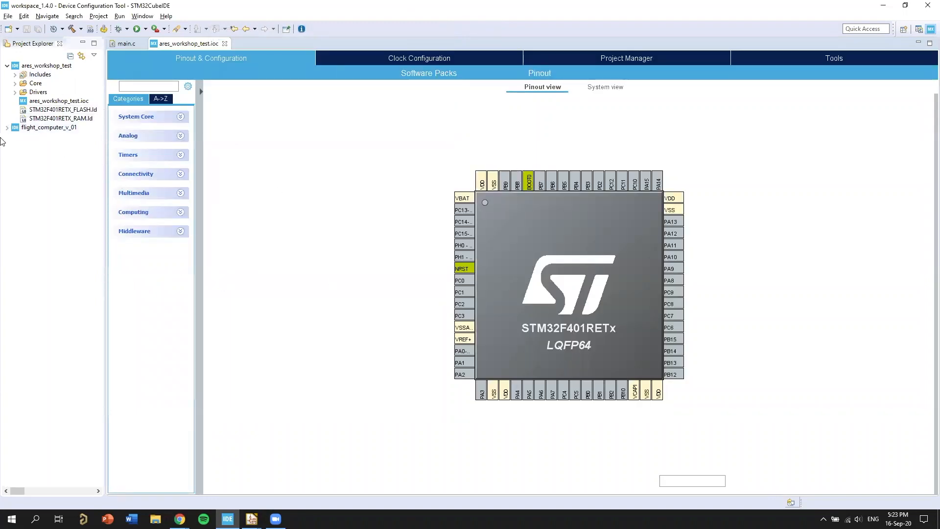
Step: Inspect the functions available for pins PC12 and PB6 on the chip pinout without assigning any
scroll(809, 328, up, 3)
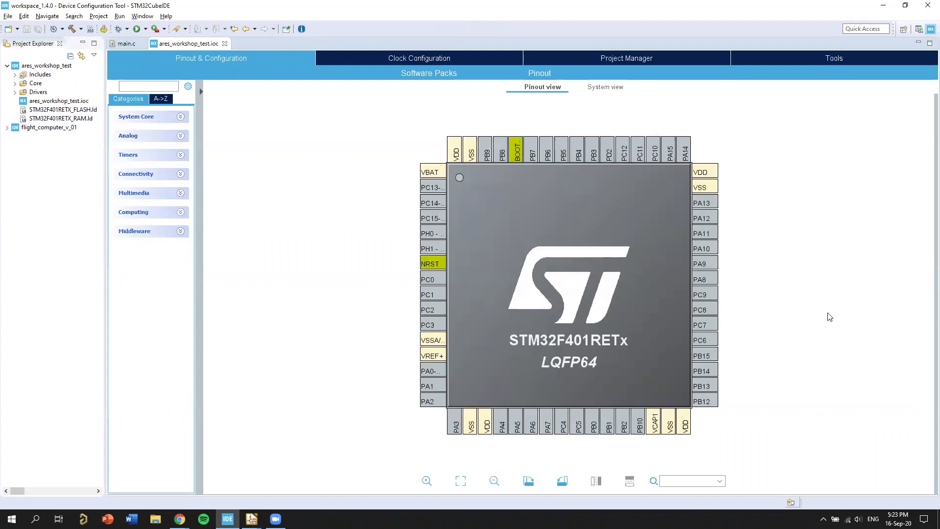
scroll(832, 323, up, 1)
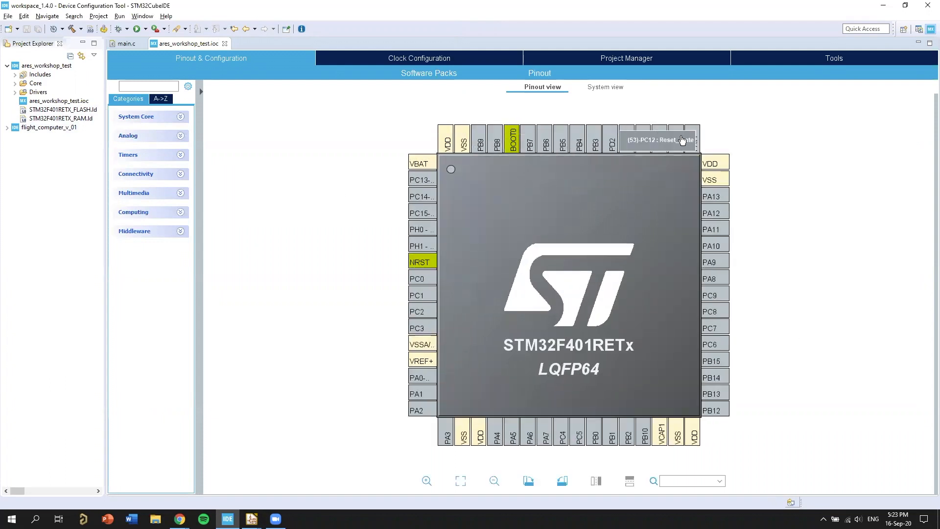
click(628, 146)
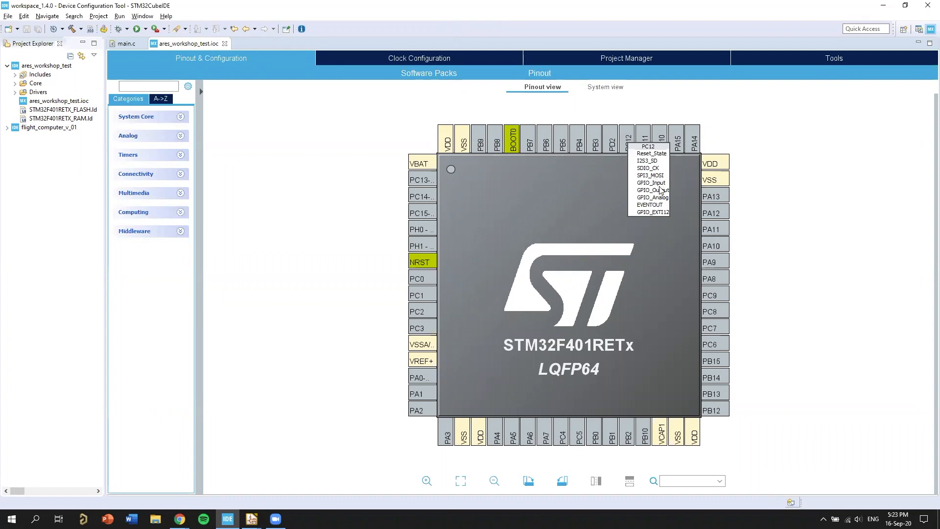
scroll(651, 192, down, 3)
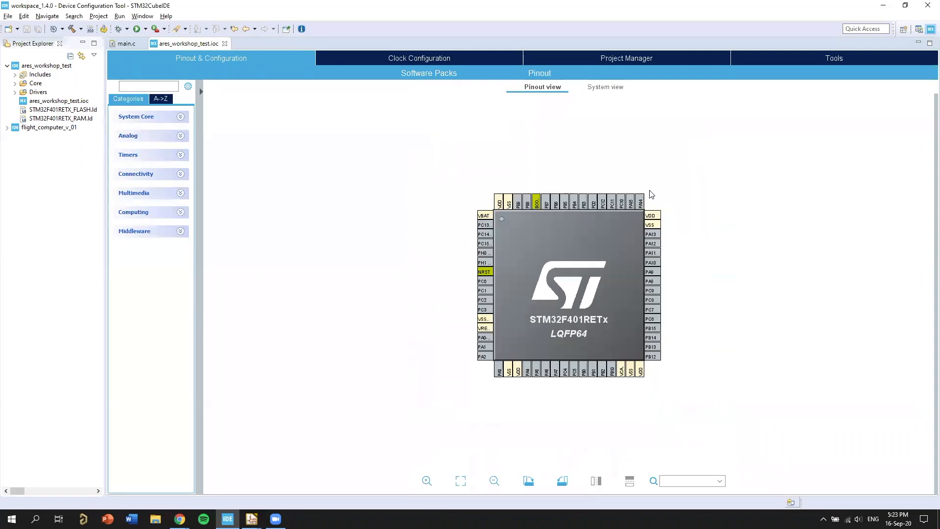
scroll(650, 193, up, 3)
click(550, 141)
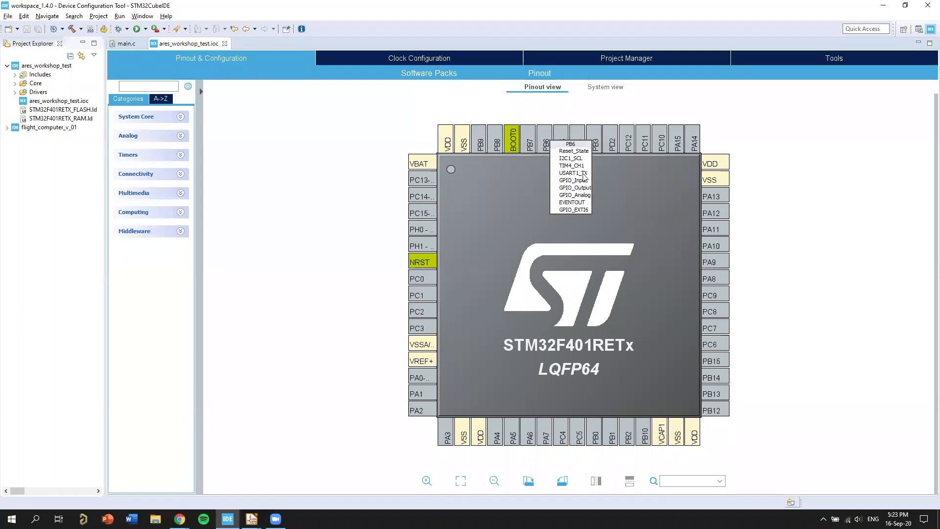
click(356, 201)
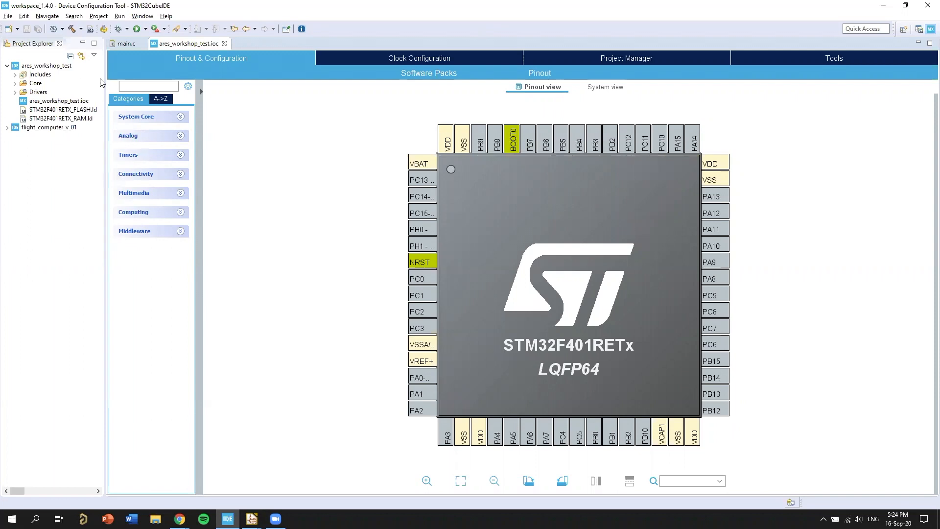
Step: Enable the I2C1 connectivity peripheral by setting its mode to I2C
click(153, 175)
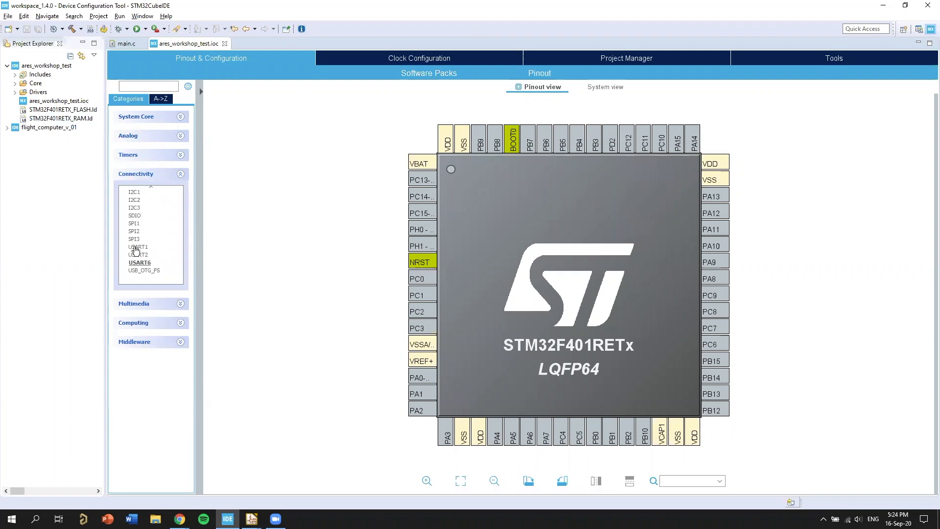
click(138, 194)
click(438, 112)
click(273, 130)
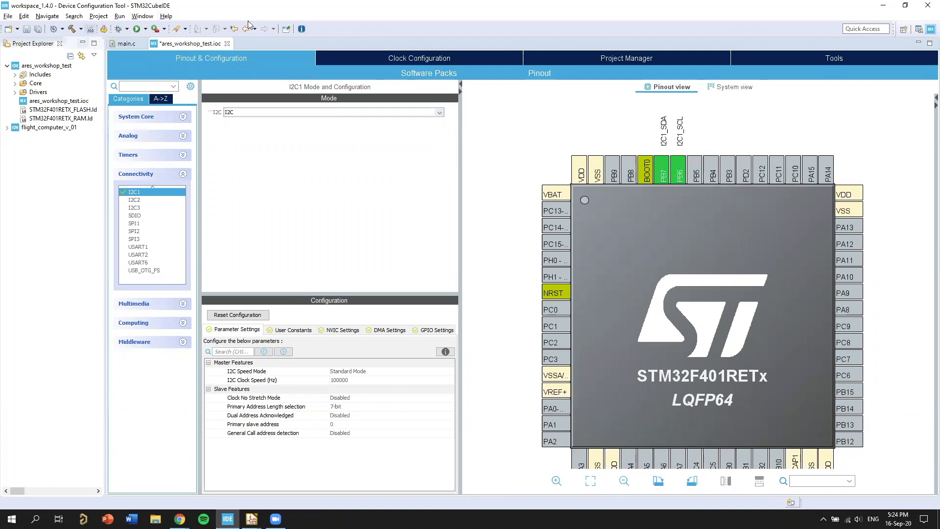
Step: Save the device configuration to generate its code and accept opening the C/C++ perspective
scroll(526, 174, down, 3)
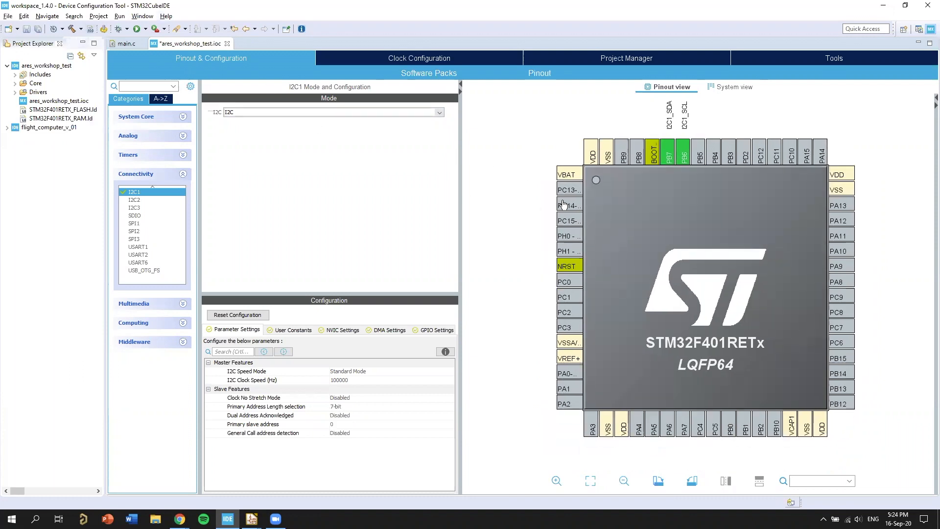
key(ctrl+s)
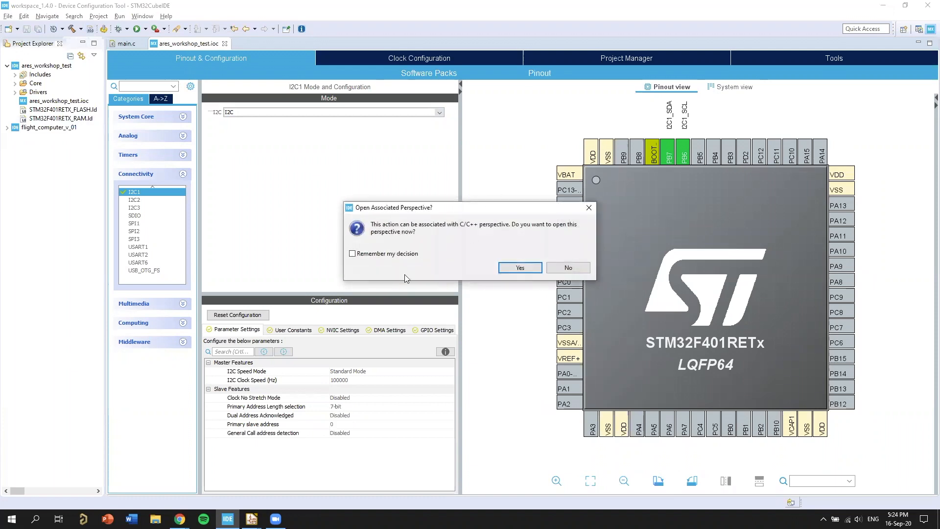
click(525, 268)
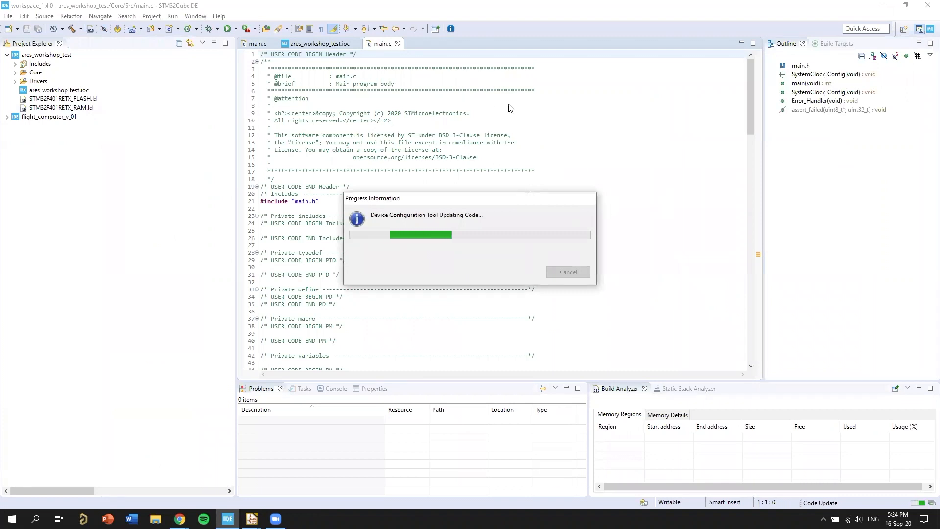
Step: Review the generated main.c from the header through the main function and the system clock configuration
click(523, 127)
scroll(377, 97, down, 5)
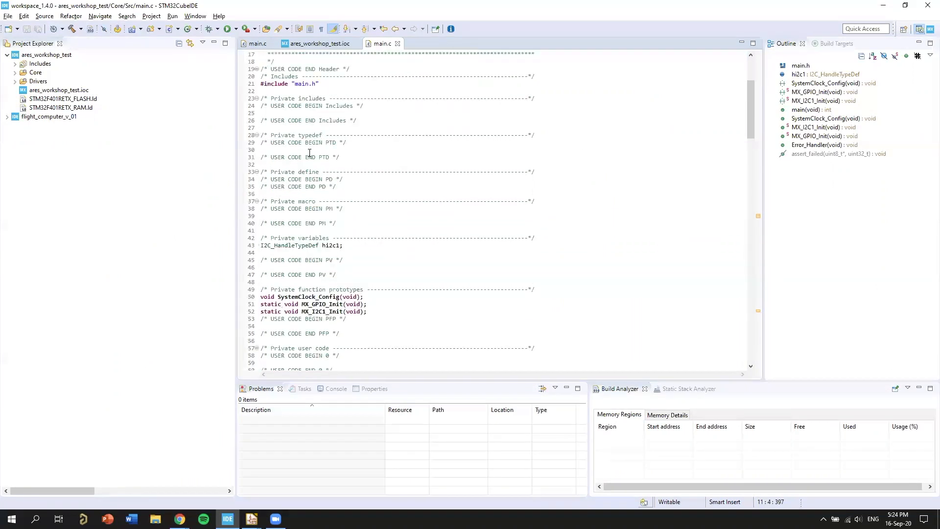
scroll(439, 153, down, 6)
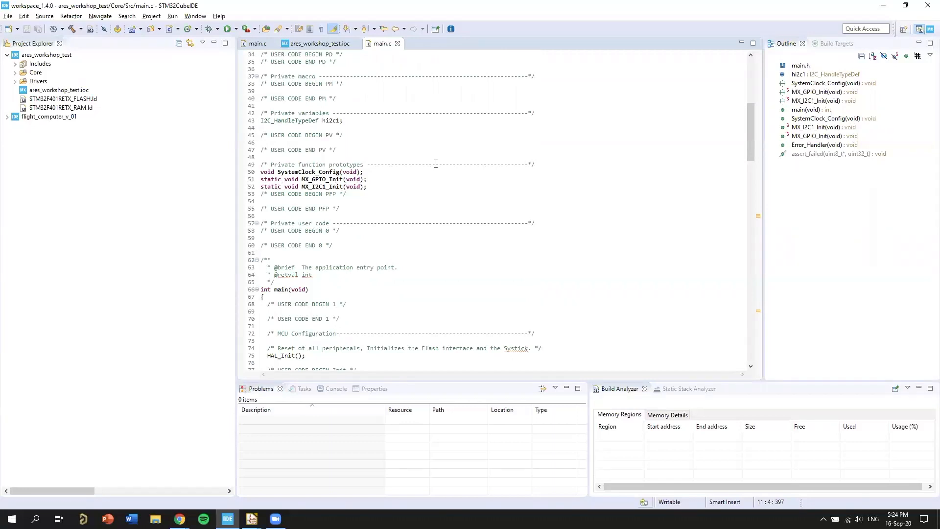
scroll(466, 162, down, 15)
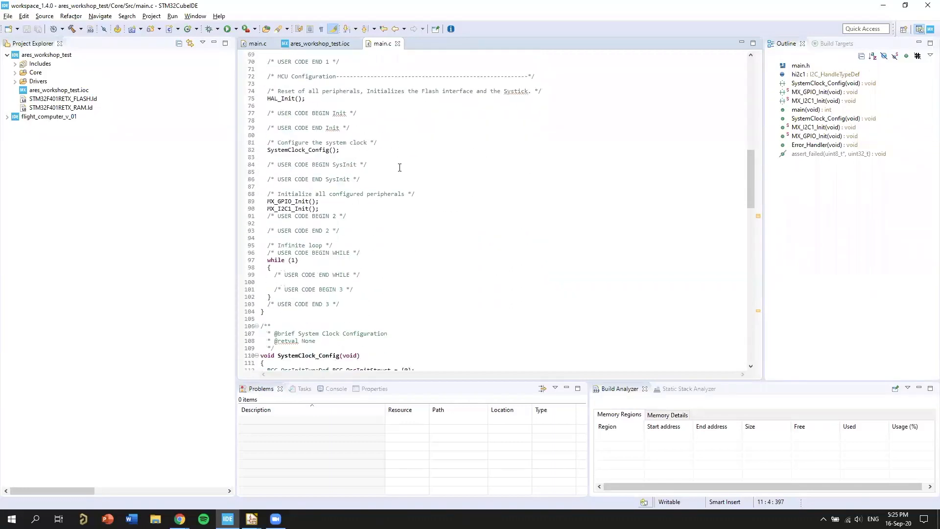
scroll(421, 184, down, 9)
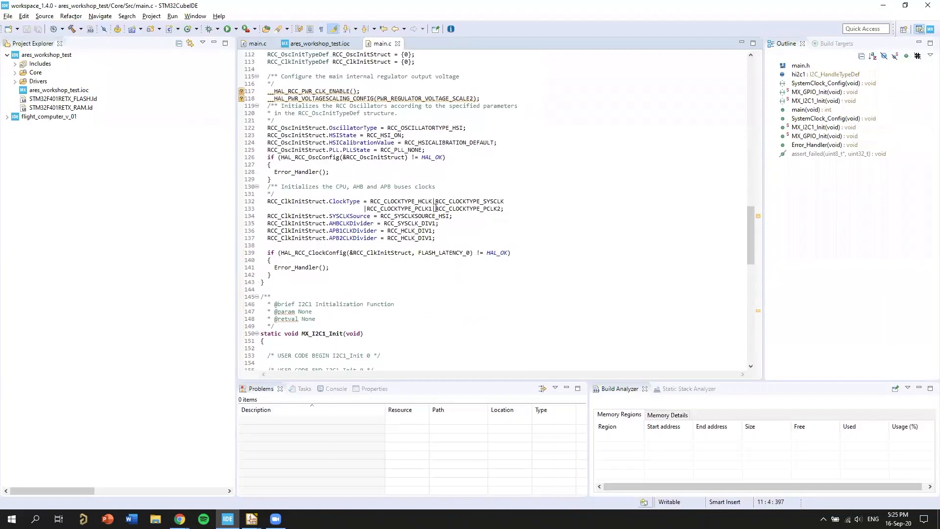
scroll(406, 186, down, 8)
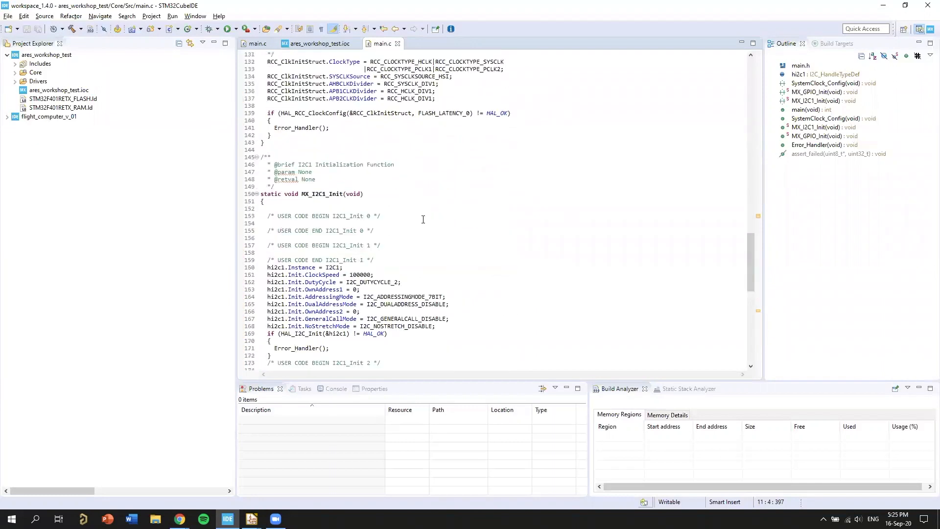
Step: Examine the MX_I2C1_Init function in main.c and the hi2c1 initialization settings it contains
drag(411, 190, 331, 198)
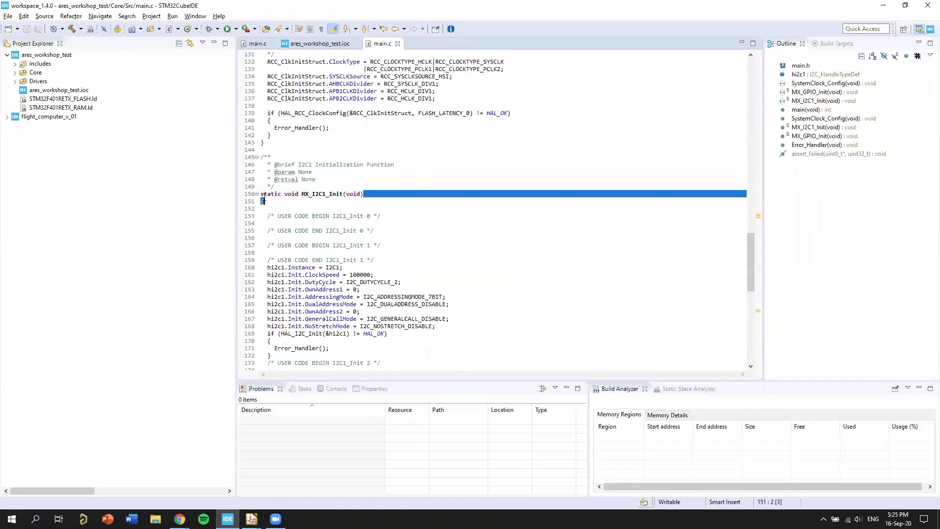
scroll(431, 225, down, 2)
click(390, 179)
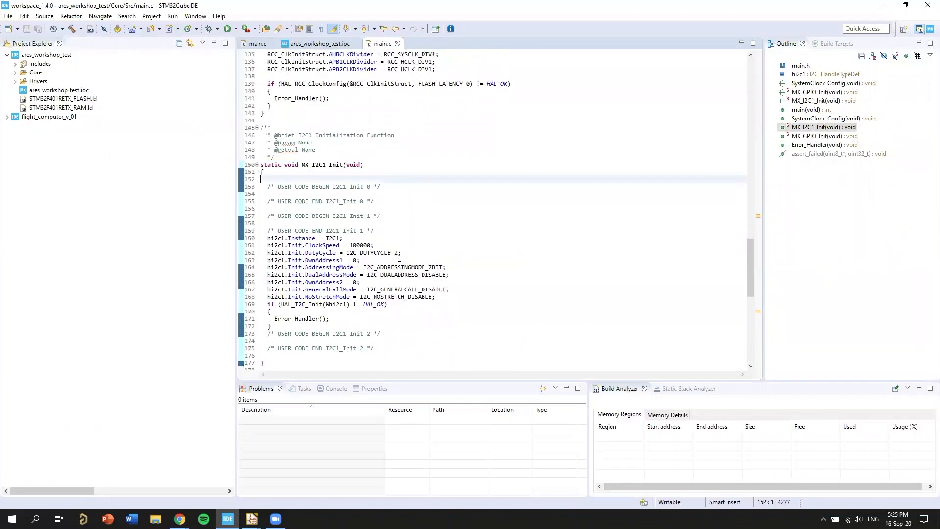
scroll(392, 221, down, 2)
drag(276, 208, 465, 275)
click(465, 276)
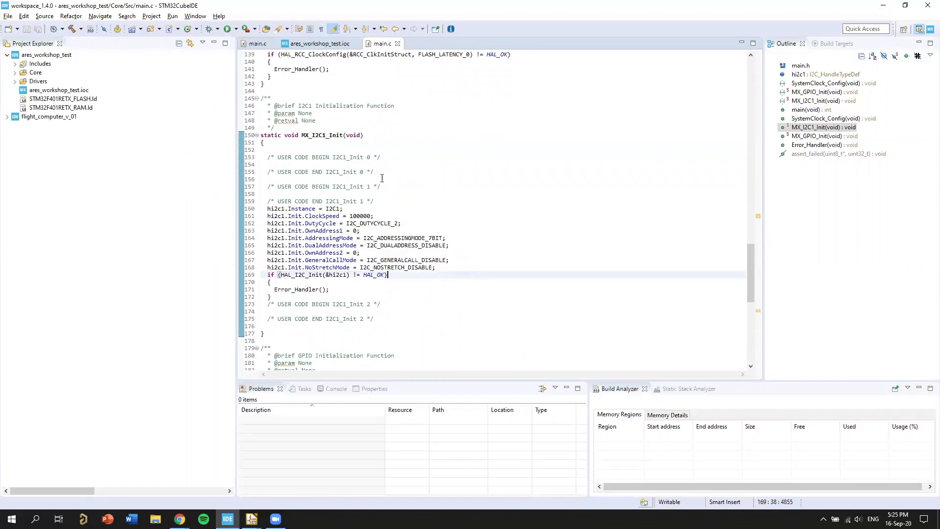
scroll(402, 221, down, 2)
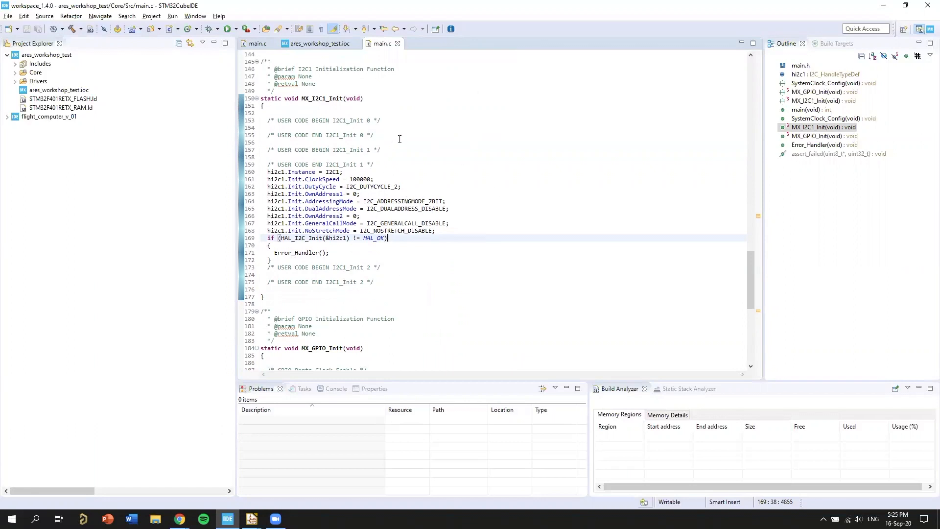
Step: Examine the USER CODE sections inside MX_I2C1_Init and the functions that follow it in main.c
click(338, 129)
mouse_move(278, 120)
mouse_down()
mouse_move(368, 121)
mouse_move(343, 133)
mouse_move(265, 120)
mouse_up()
click(313, 128)
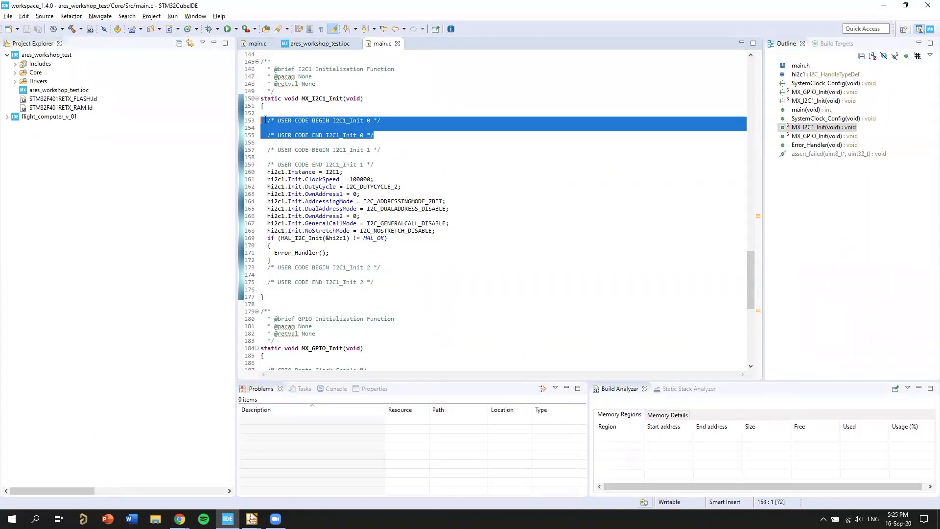
click(334, 124)
drag(399, 141, 262, 121)
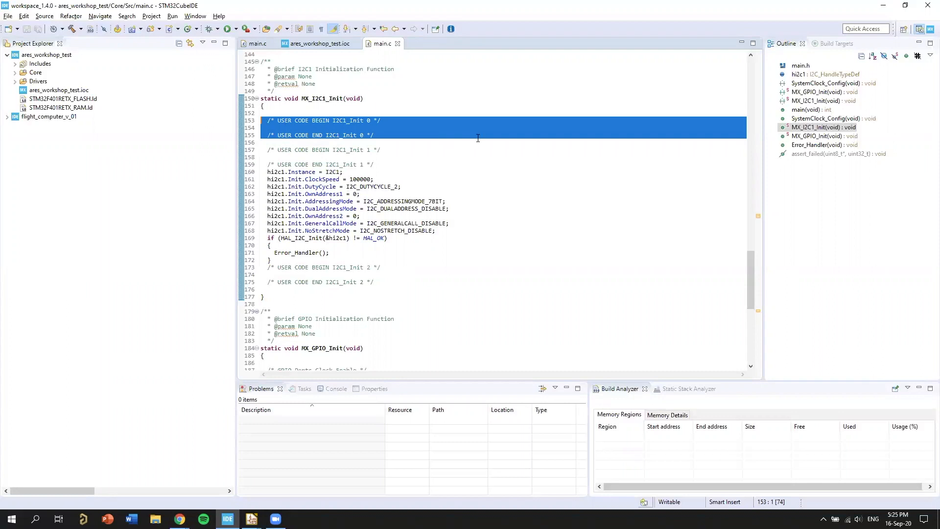
key(Down)
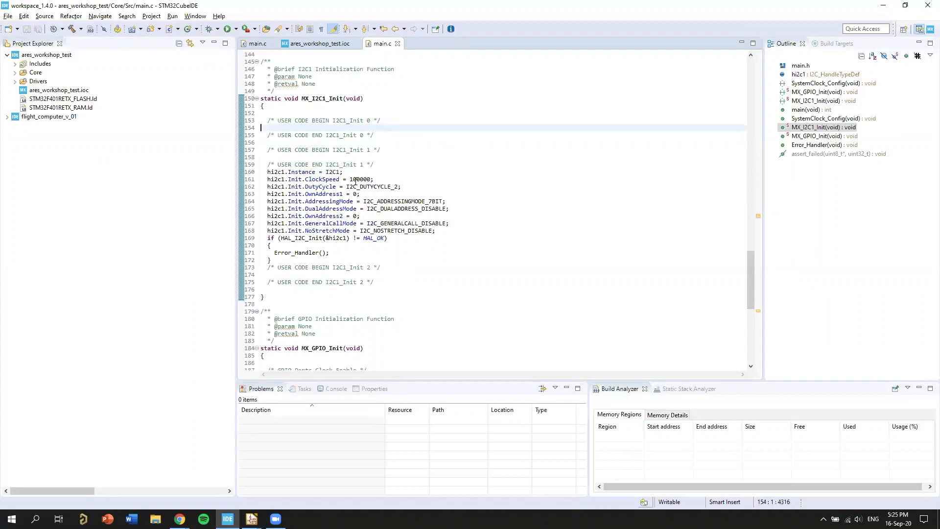
click(396, 156)
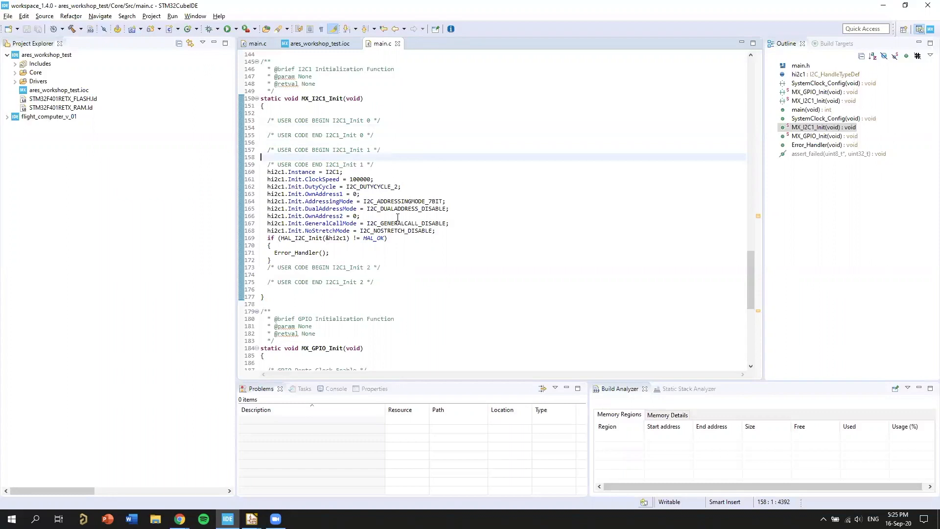
scroll(386, 239, down, 4)
scroll(386, 239, down, 7)
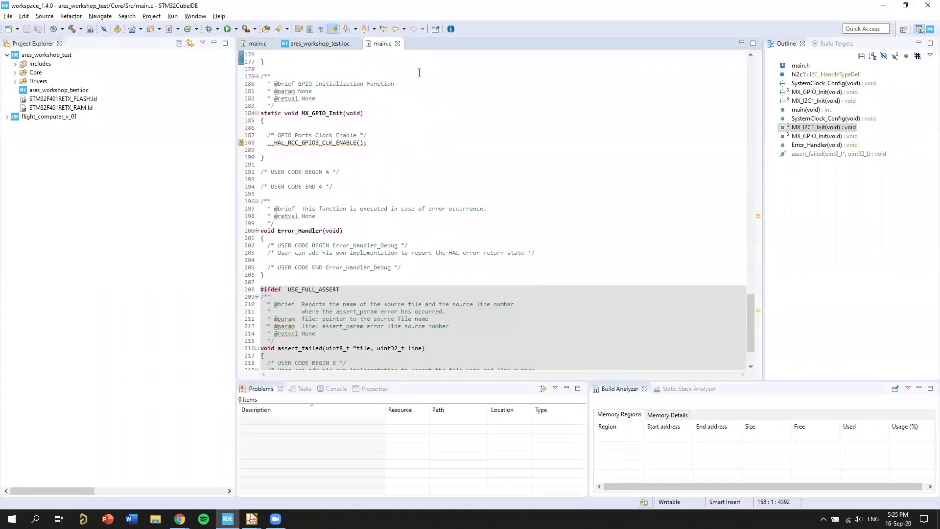
Step: Return to the ares_workshop_test.ioc configuration and look through the System Core peripherals
click(320, 44)
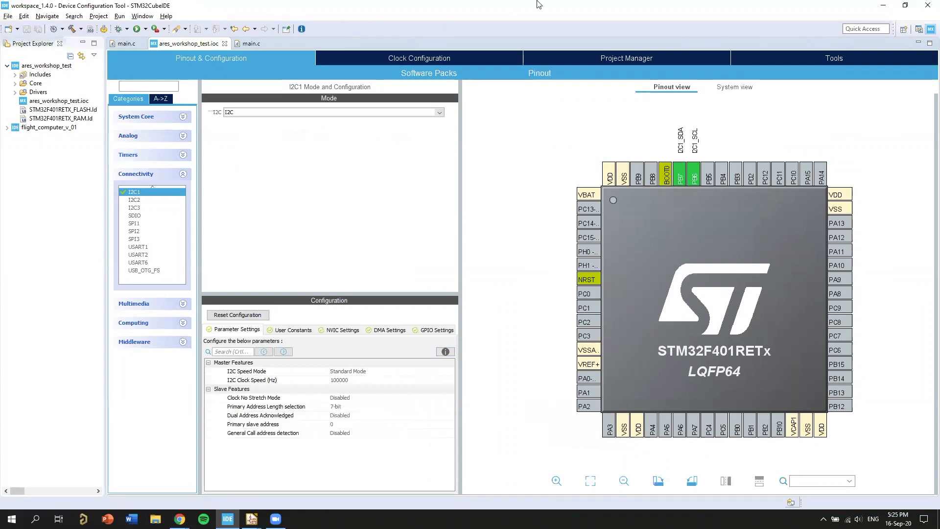
scroll(826, 234, down, 1)
scroll(867, 223, up, 1)
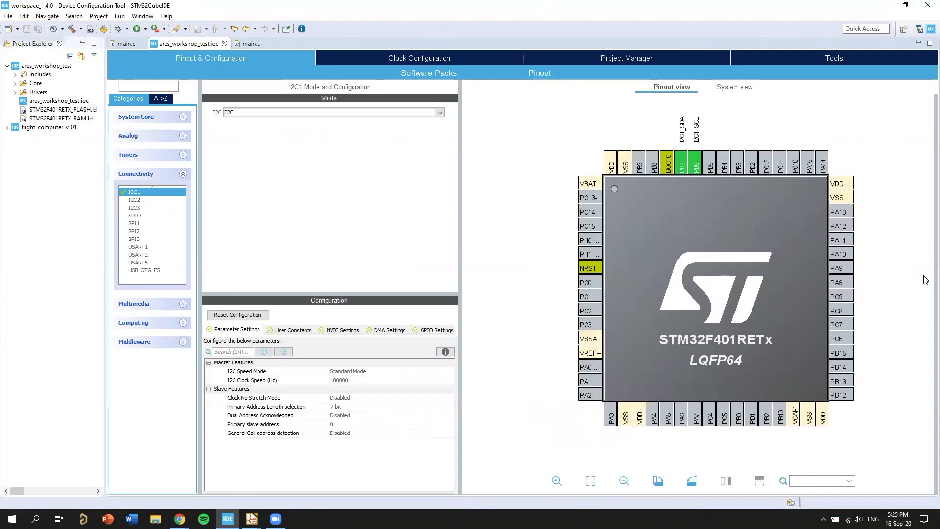
click(155, 117)
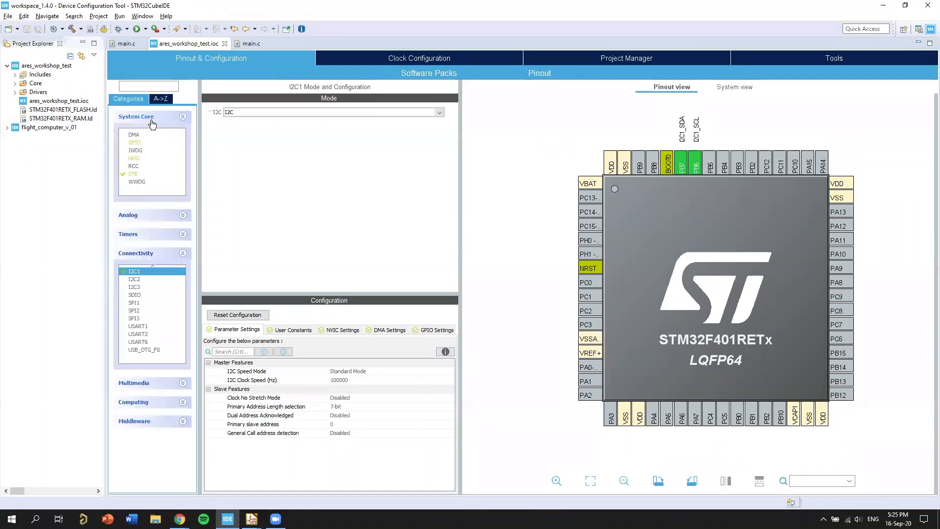
click(151, 120)
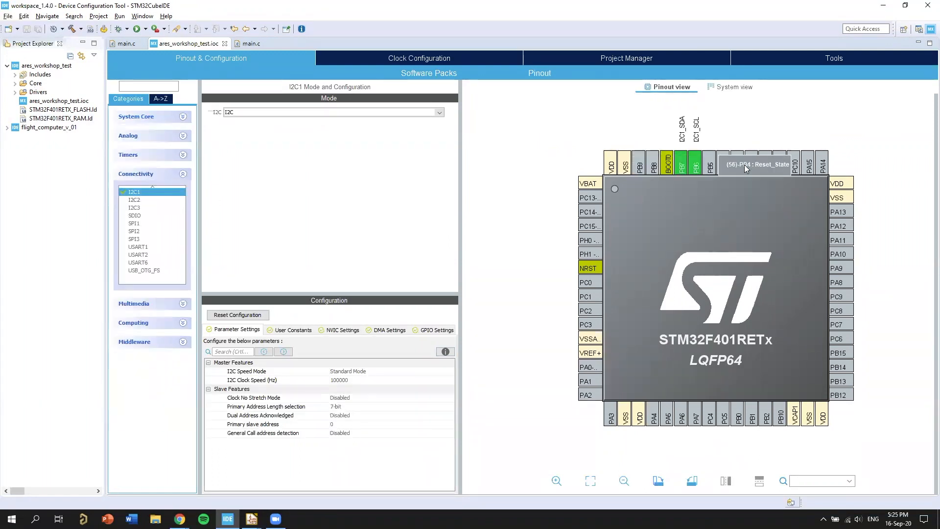
Step: Switch to the Eeschema schematic to check the barometer and IMU I2C connections, and return to STM32CubeIDE
key(alt+Tab)
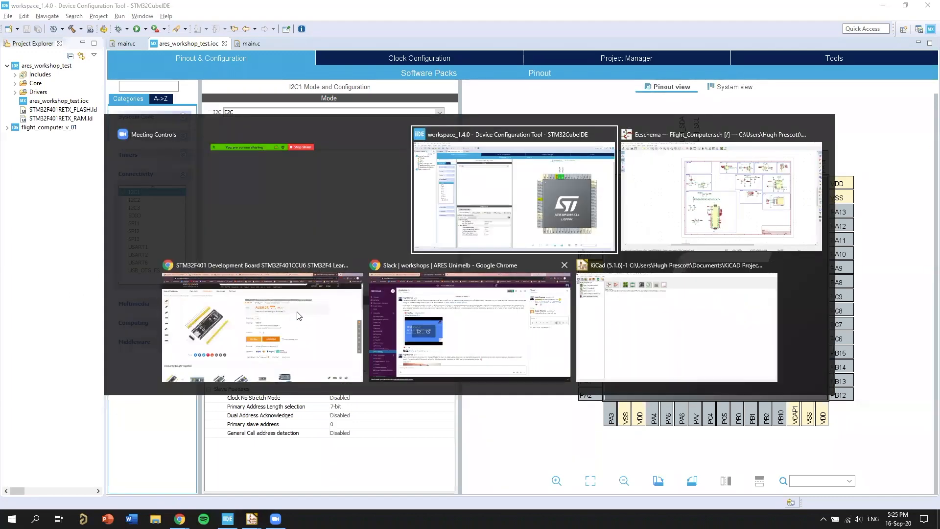
key(alt+Tab)
scroll(438, 262, up, 4)
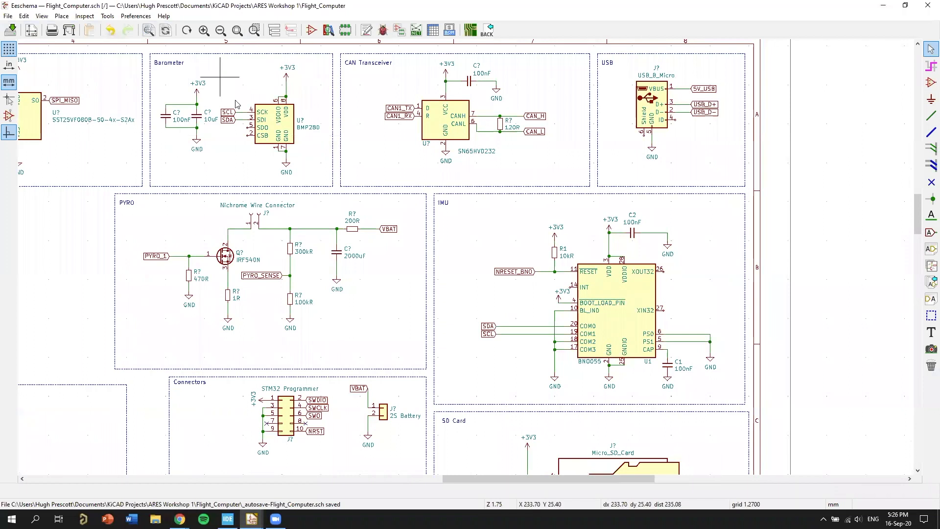
middle_drag(731, 288, 654, 271)
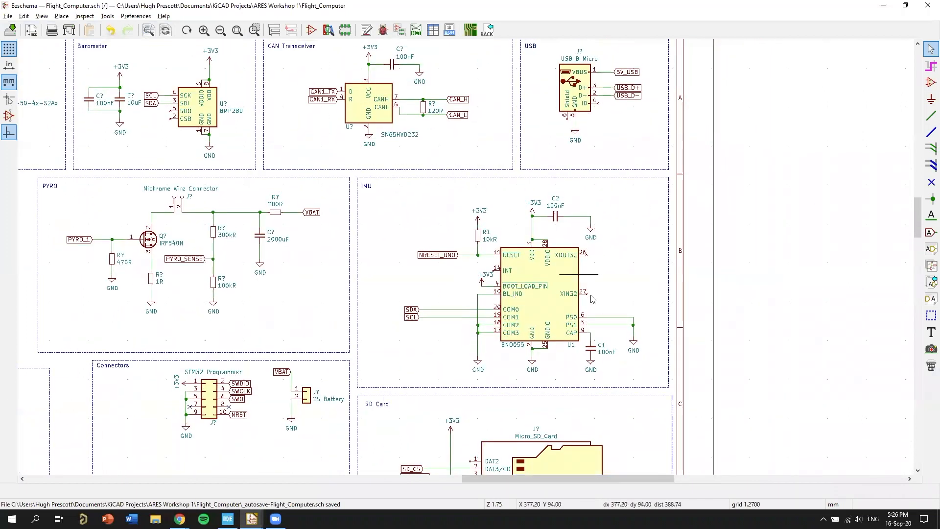
key(alt+Tab)
key(alt+Tab)
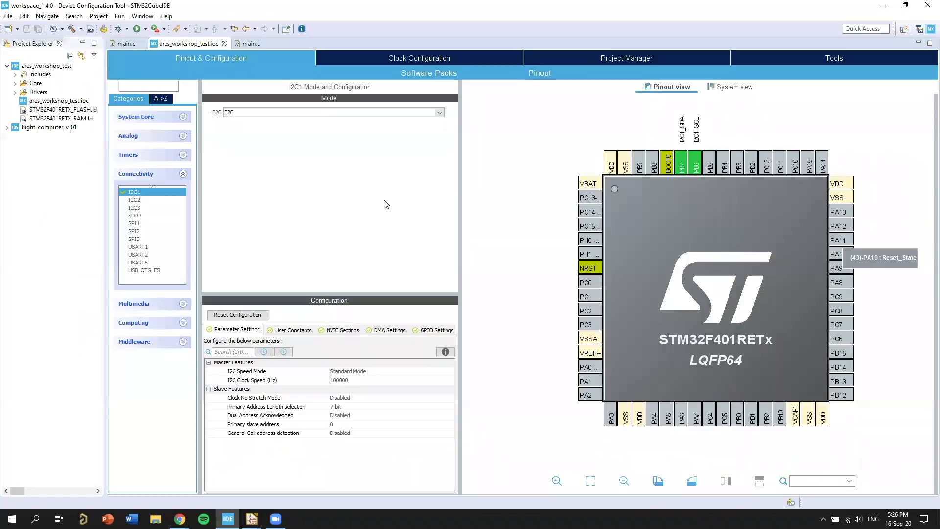
Step: Open the SPI1 settings and check the SPI connections of the flash chip and SD card in the Eeschema schematic
click(147, 224)
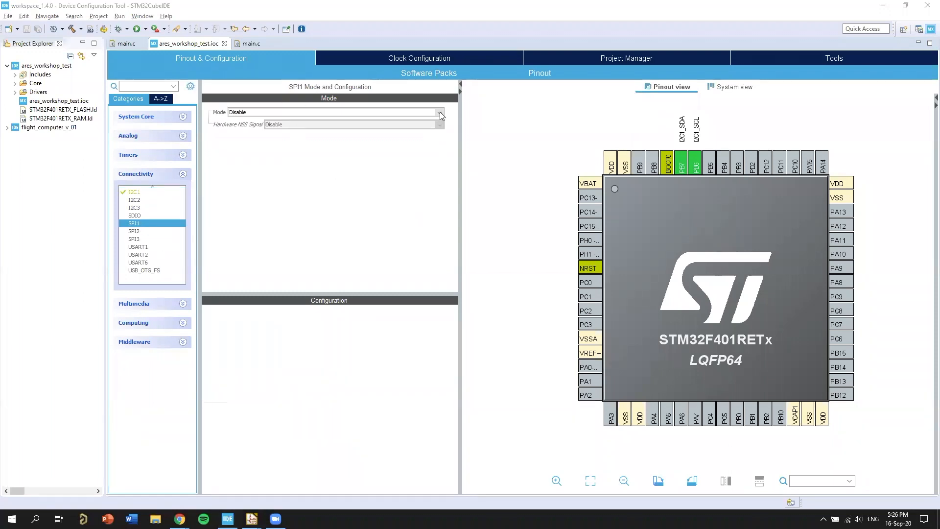
mouse_move(251, 518)
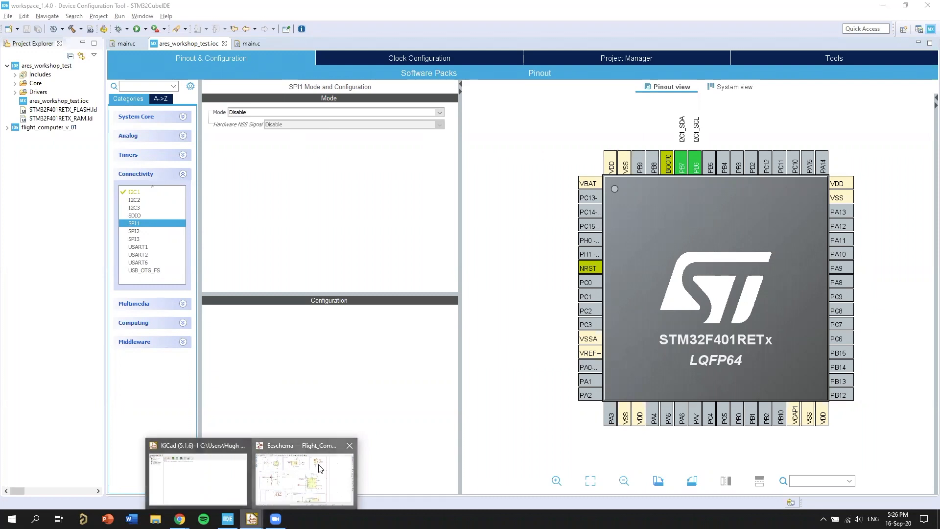
click(304, 477)
scroll(466, 257, up, 5)
middle_drag(466, 256, 494, 353)
scroll(619, 395, down, 3)
middle_drag(513, 236, 514, 286)
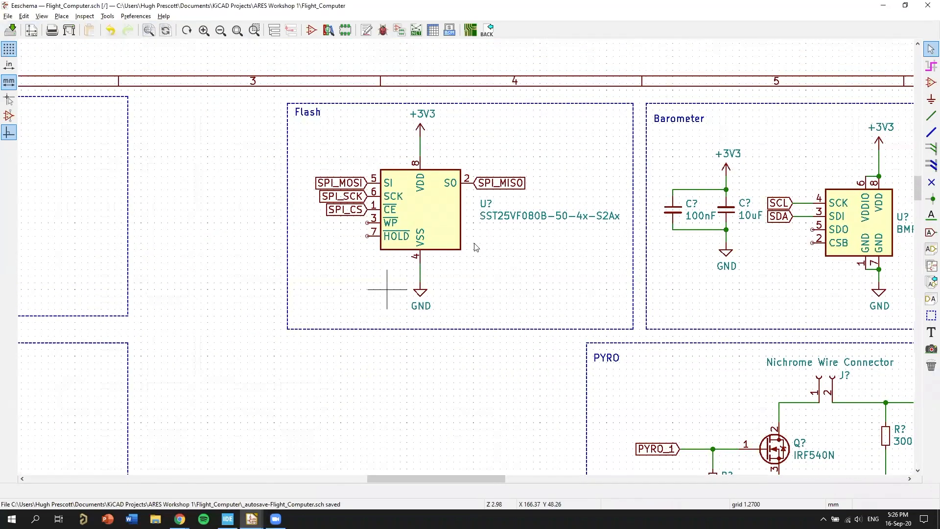
scroll(466, 263, down, 5)
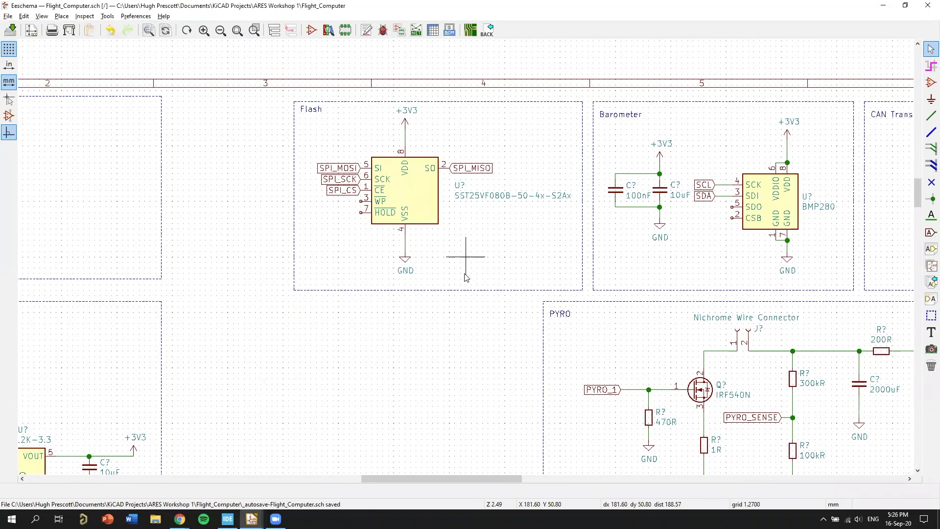
scroll(547, 272, up, 6)
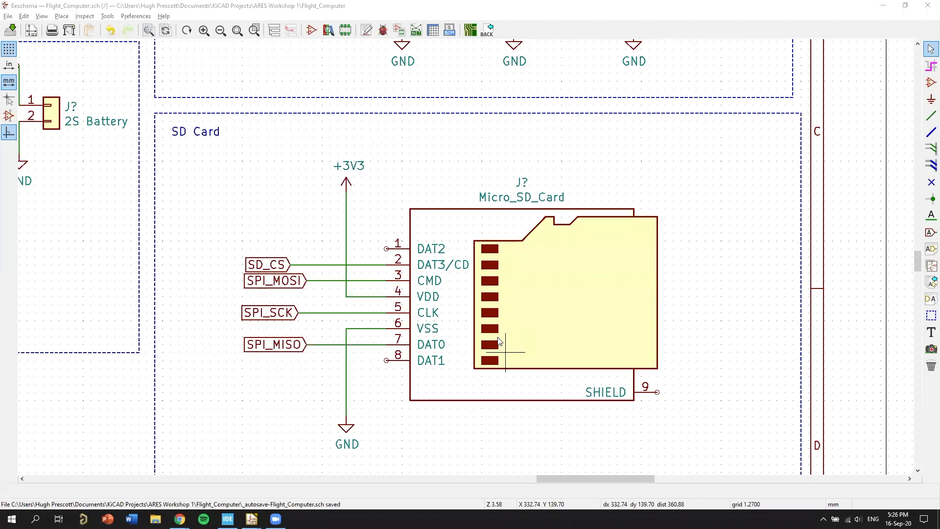
Step: Switch back to STM32CubeIDE and set the SPI1 mode to Full-Duplex Master
key(alt+Tab)
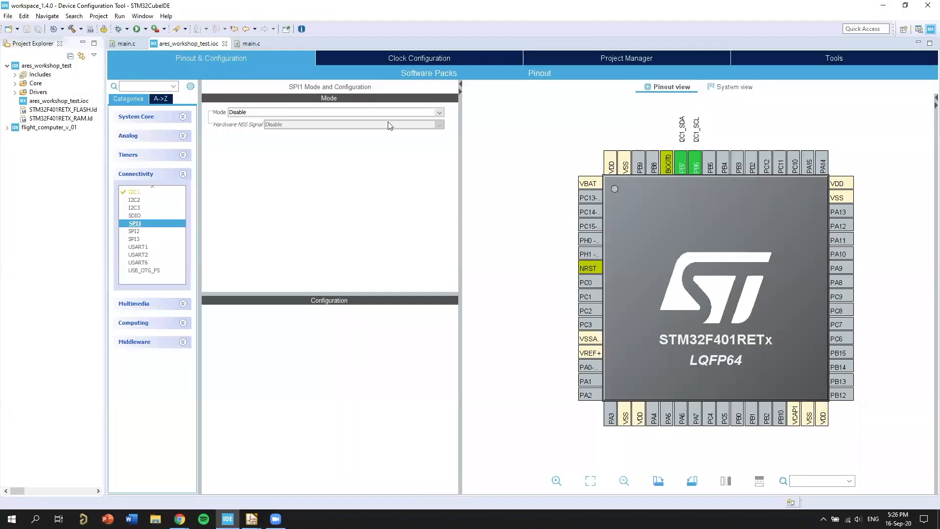
click(440, 114)
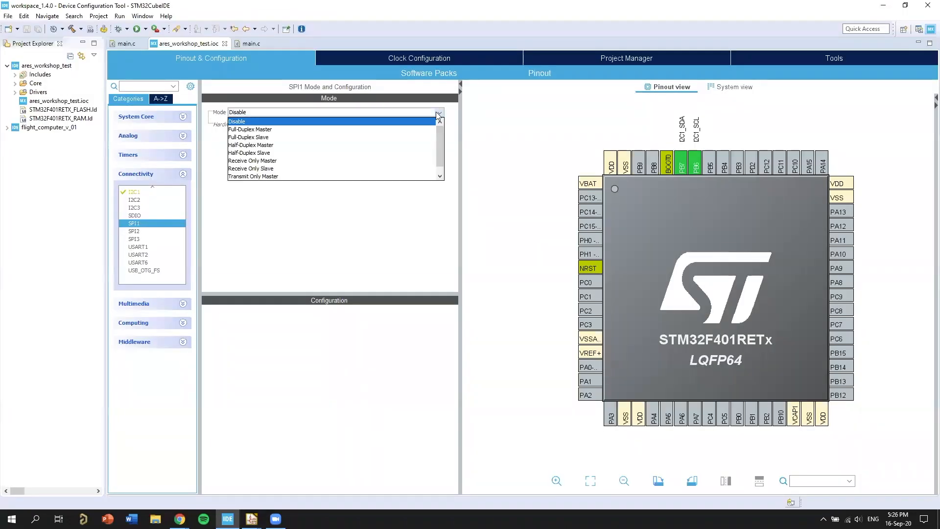
click(275, 130)
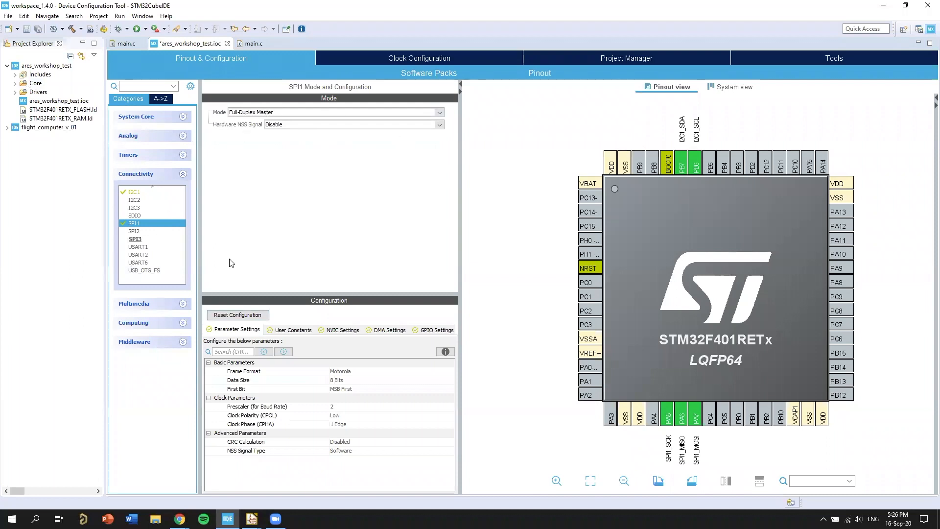
Step: Enable the USART1 connectivity peripheral by setting its mode to Asynchronous
click(160, 247)
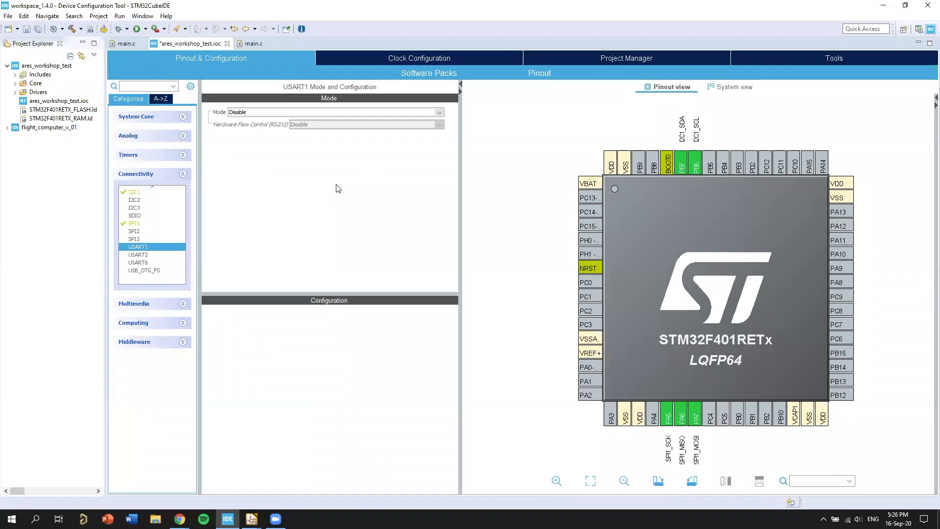
key(alt+Tab)
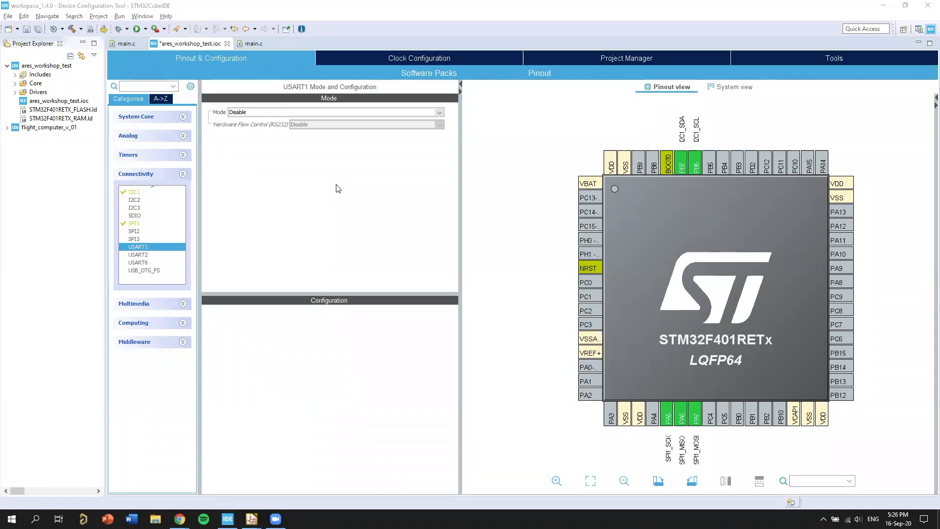
click(315, 112)
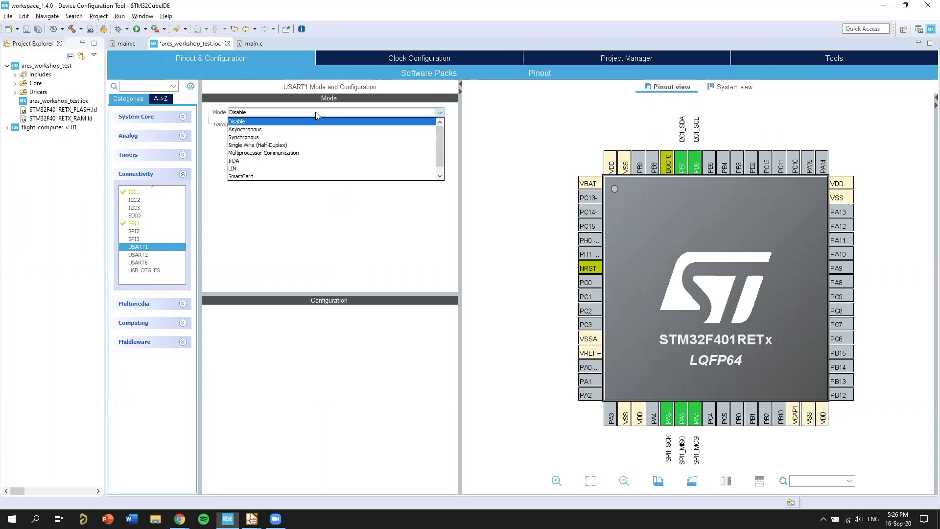
click(247, 129)
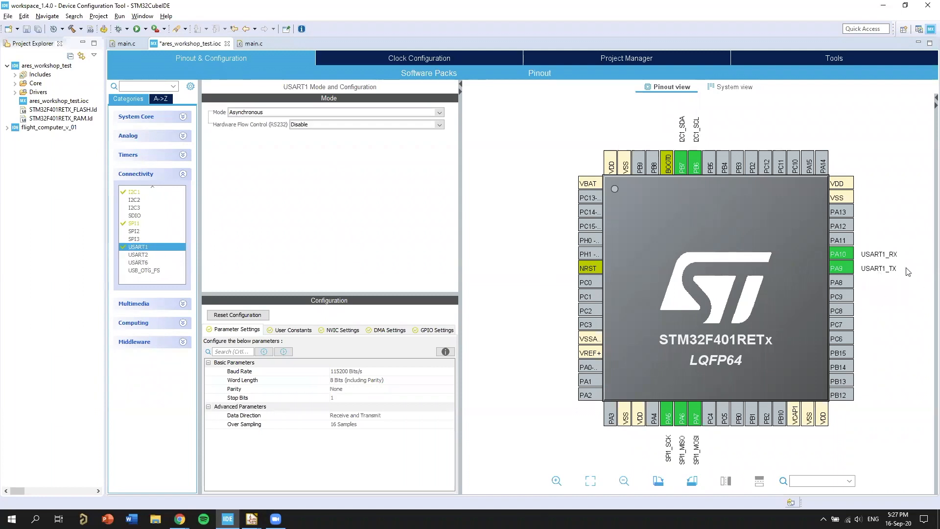
Step: Inspect the pins assigned to USART1, SPI1 and I2C1 on the chip's pinout
scroll(908, 290, up, 4)
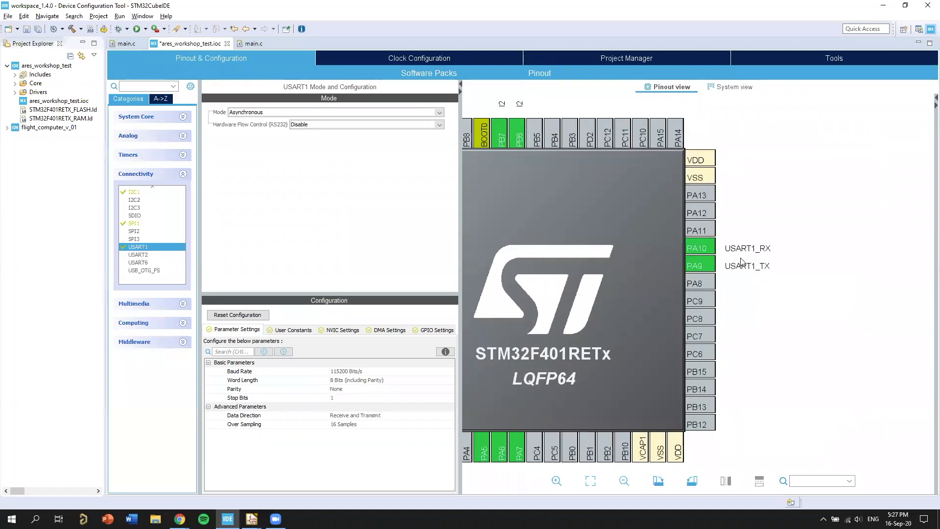
click(254, 120)
click(255, 131)
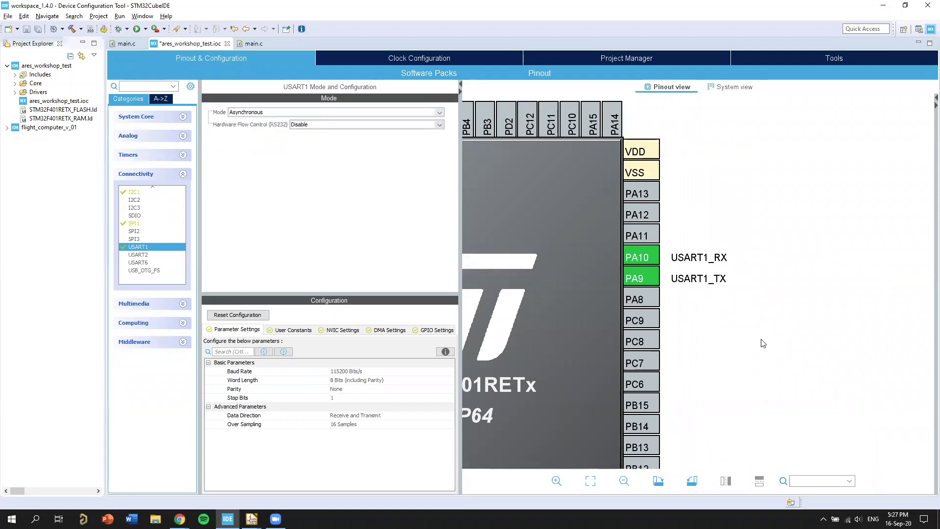
scroll(698, 342, down, 1)
drag(696, 338, 921, 266)
scroll(884, 306, down, 1)
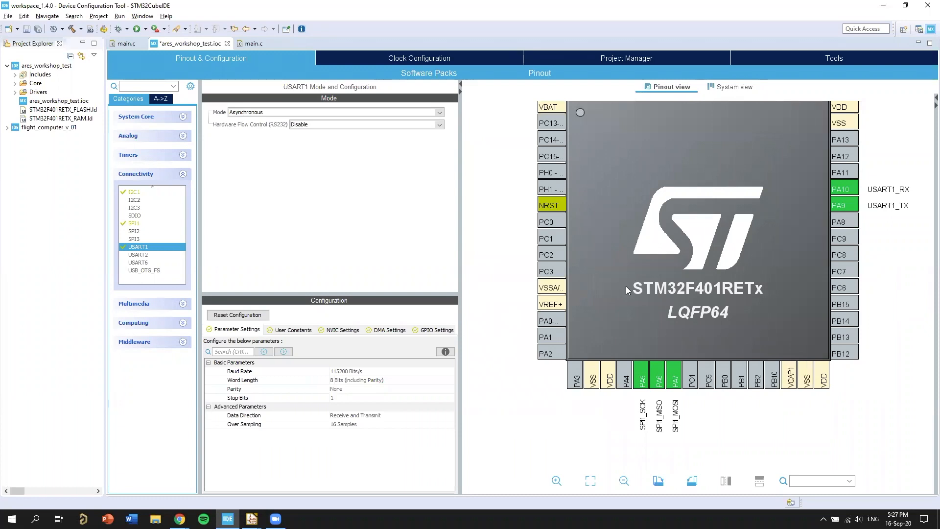
scroll(499, 205, down, 1)
drag(499, 205, 496, 269)
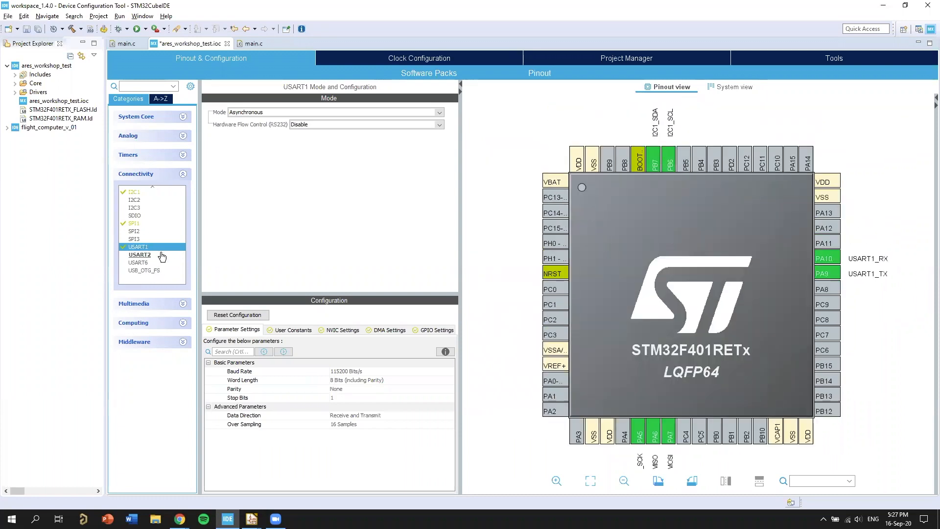
Step: Open the USB_OTG_FS settings and view the available modes without choosing one
click(143, 271)
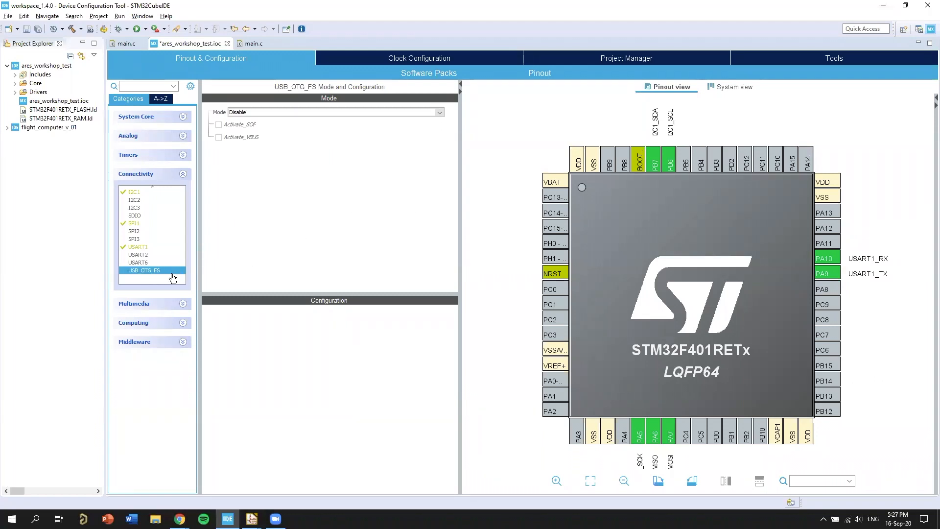
click(438, 113)
click(458, 118)
scroll(905, 284, down, 3)
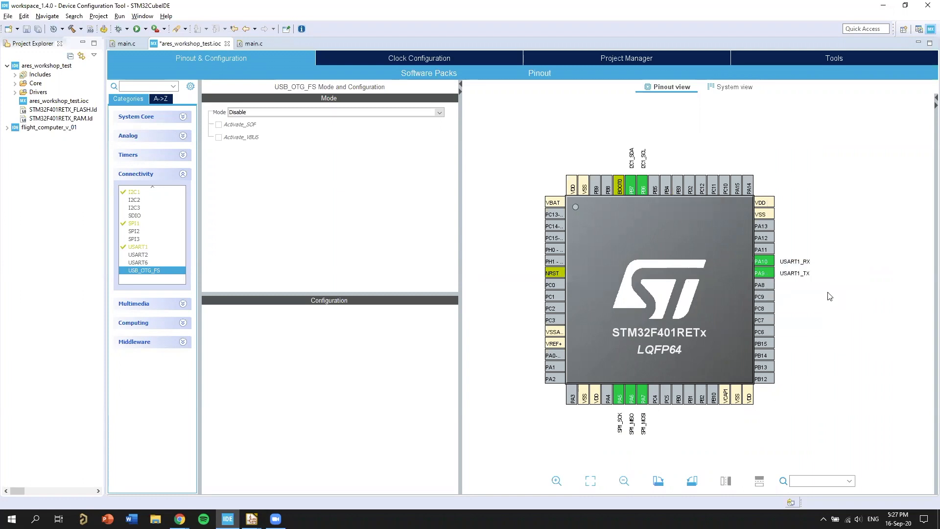
scroll(649, 230, up, 2)
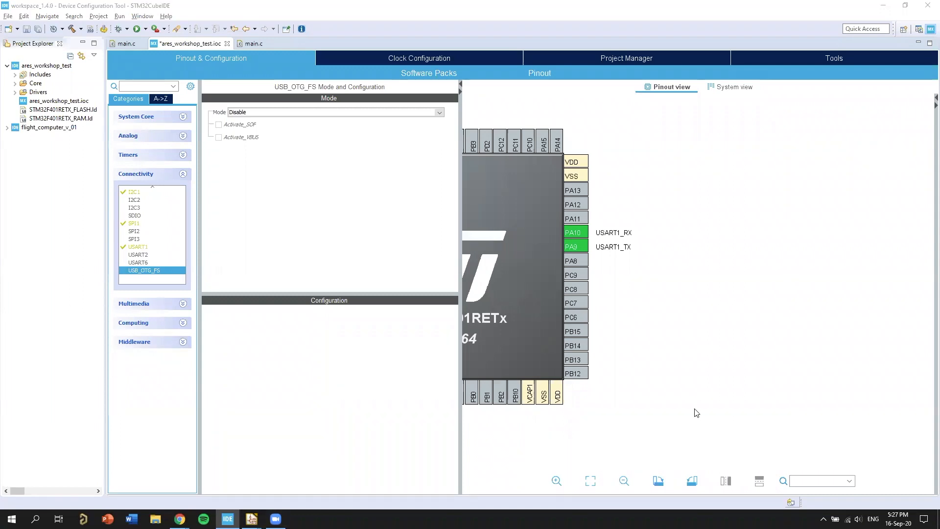
scroll(676, 310, down, 5)
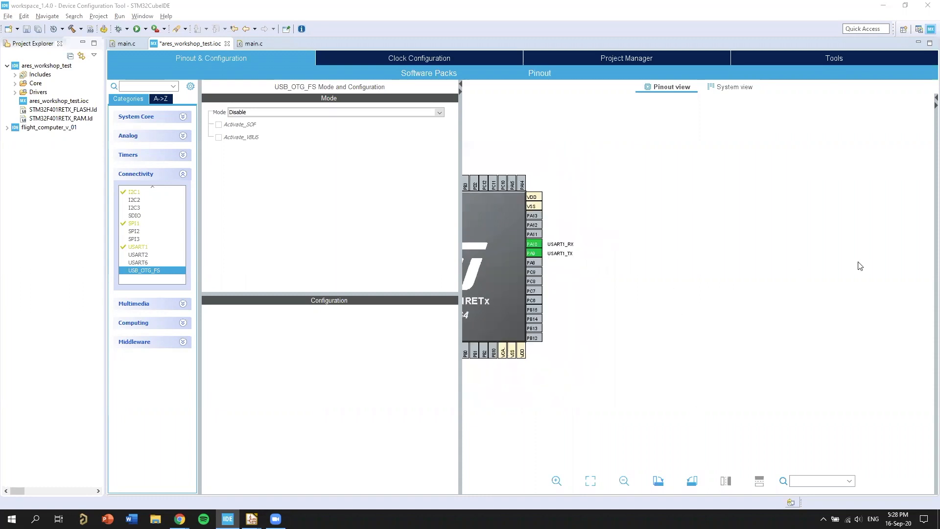
drag(815, 197, 813, 235)
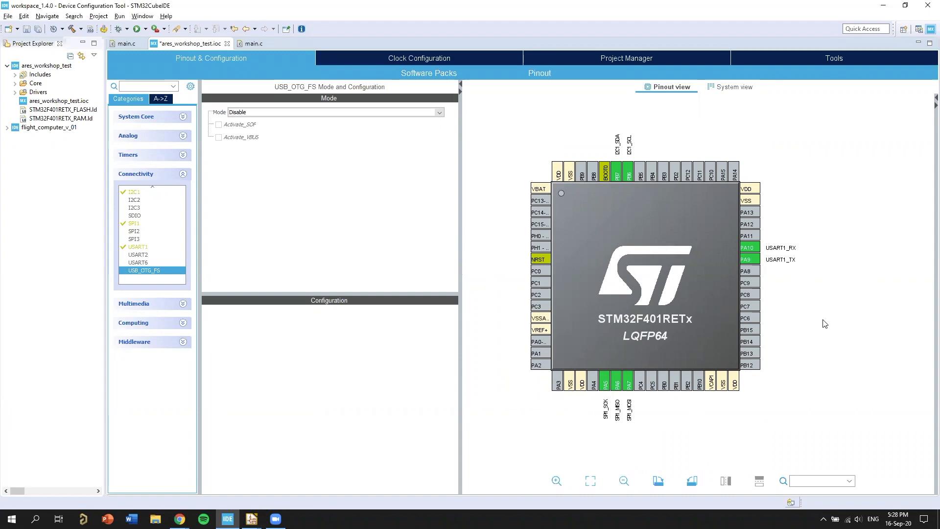
scroll(927, 357, up, 1)
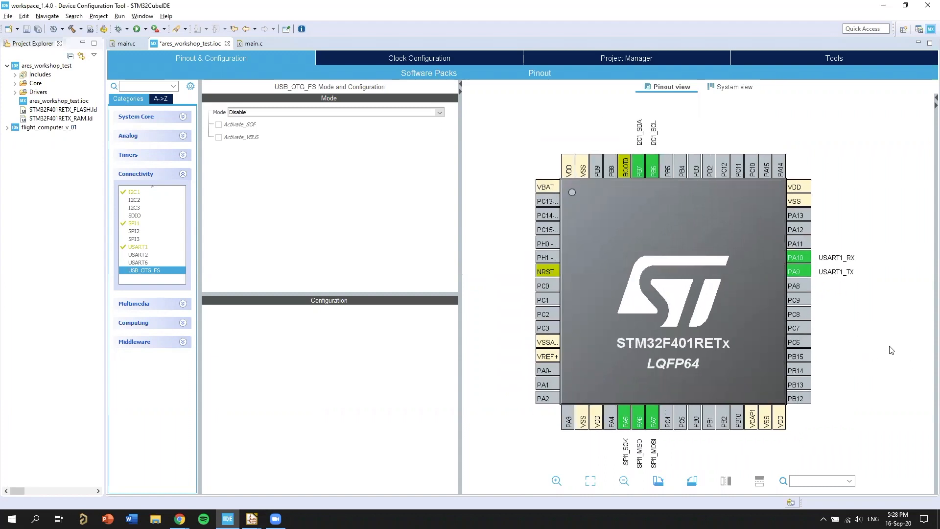
Step: Set the USB_OTG_FS peripheral mode to Device_Only
scroll(924, 361, down, 1)
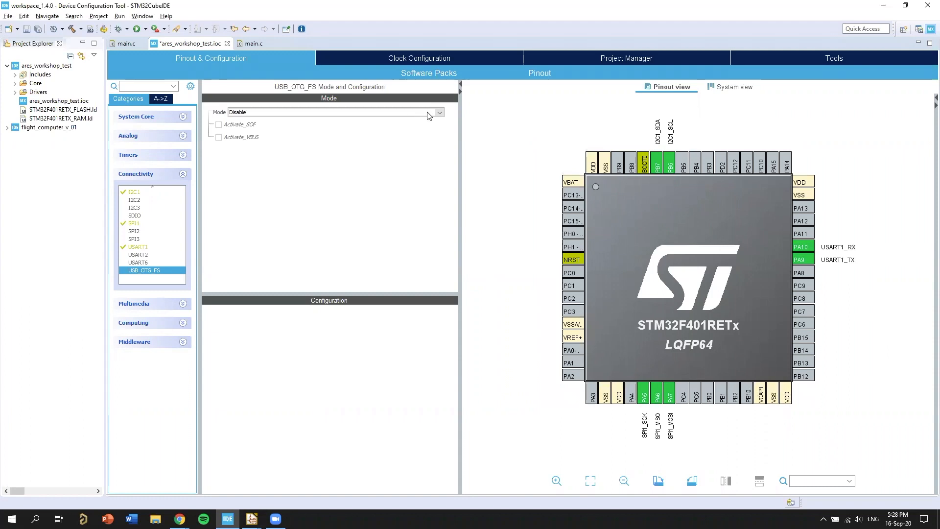
click(251, 113)
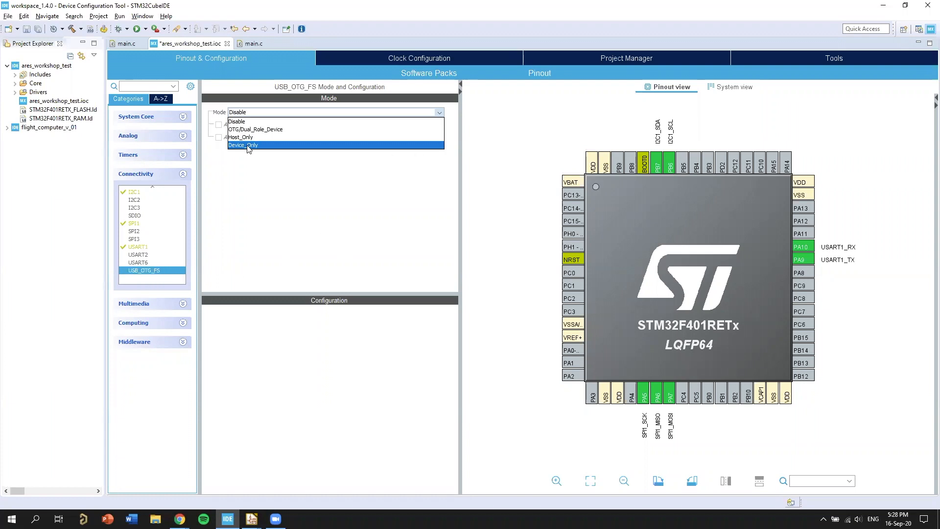
key(Return)
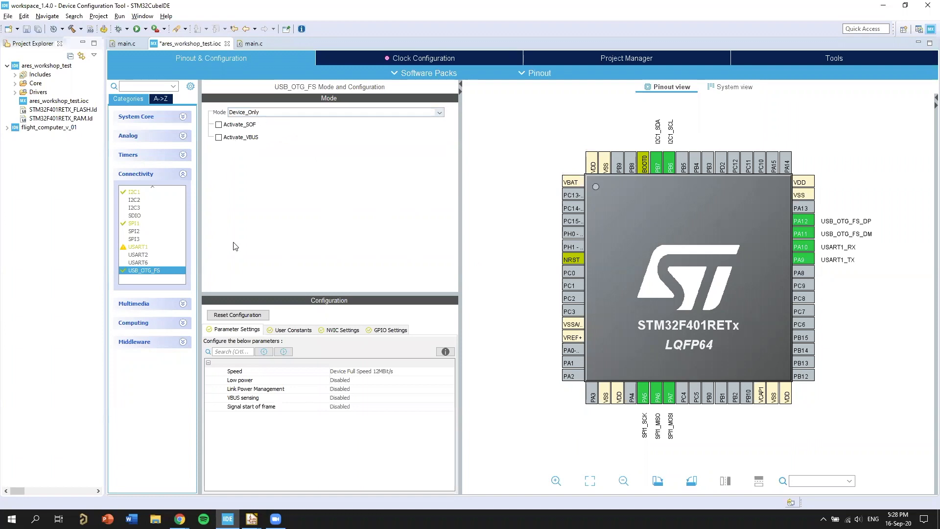
Step: Set the USB_DEVICE middleware's FS class to Communication Device Class (Virtual Port Com) and check the USB_OTG_FS pins on the chip
click(151, 349)
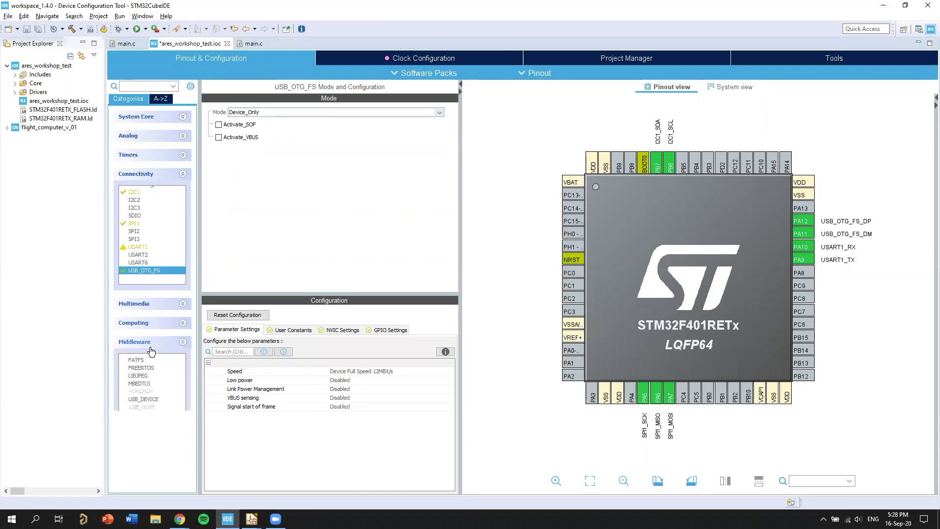
click(149, 400)
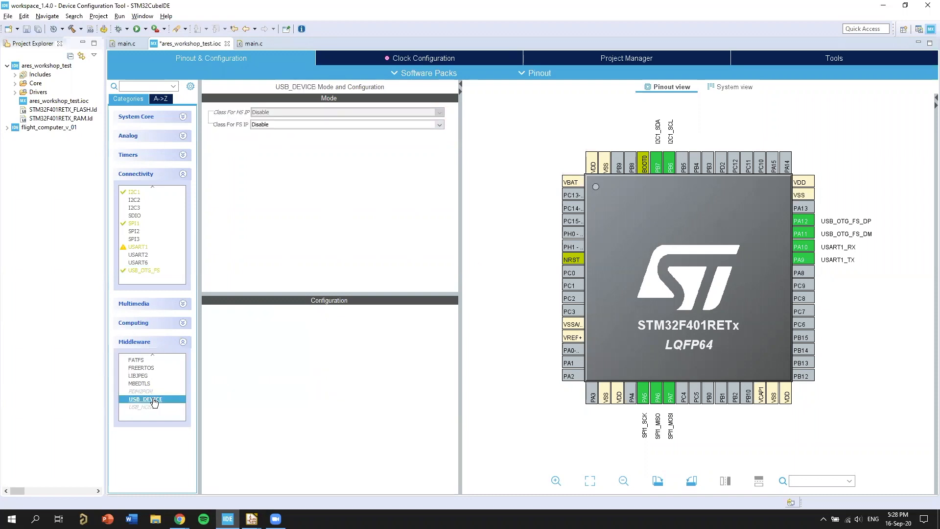
click(350, 125)
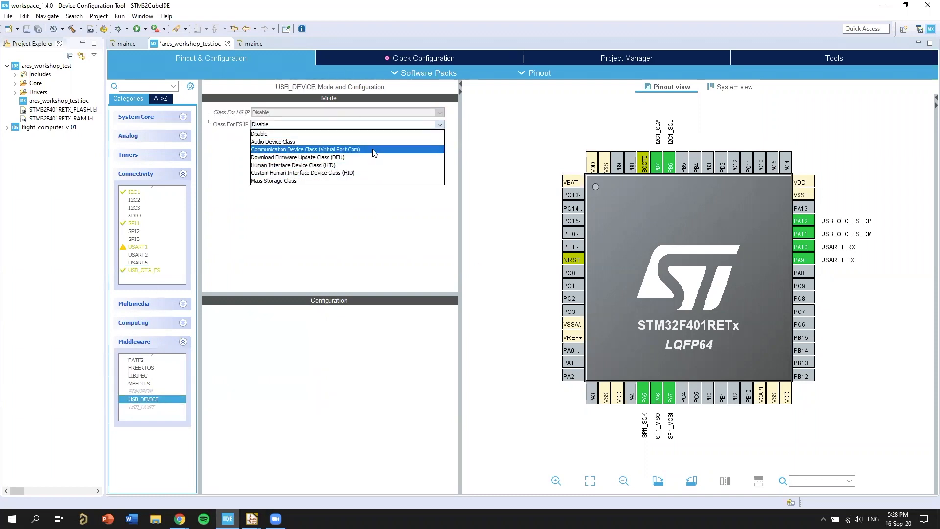
click(341, 150)
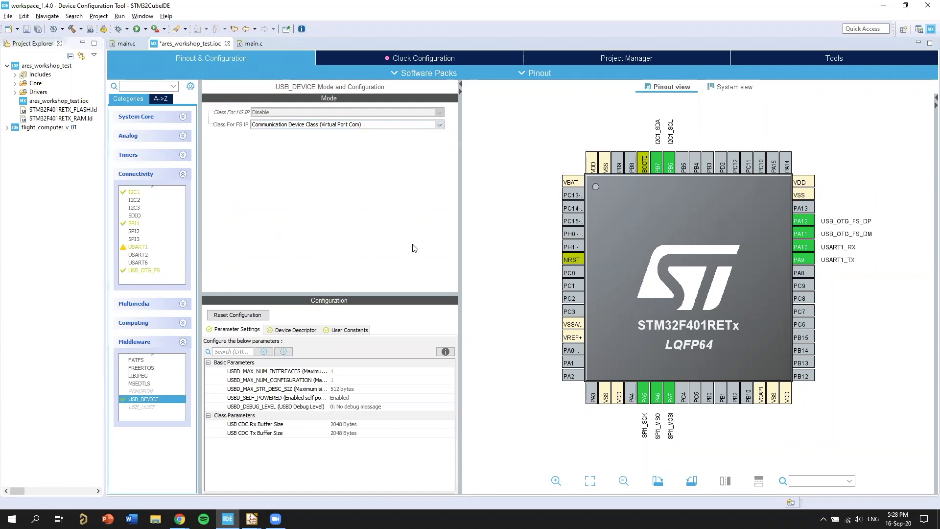
scroll(539, 250, down, 3)
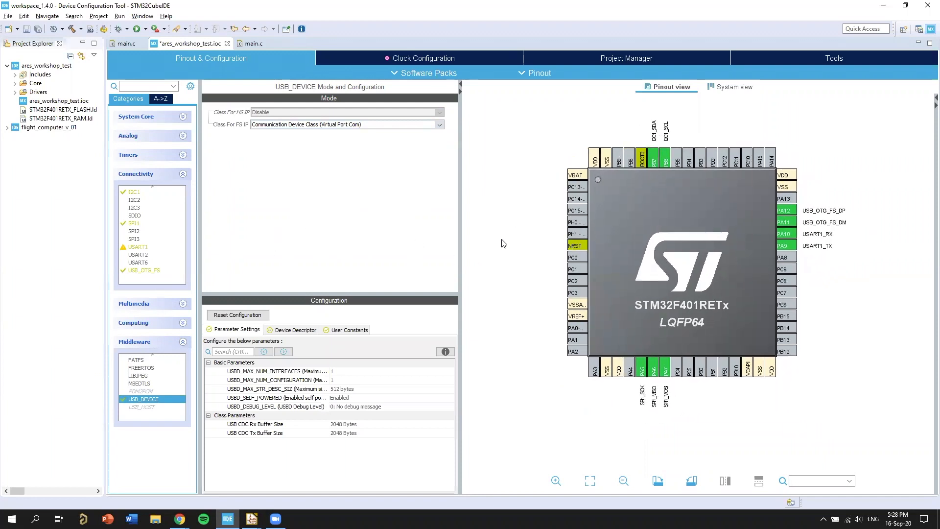
scroll(504, 244, up, 2)
scroll(863, 289, up, 4)
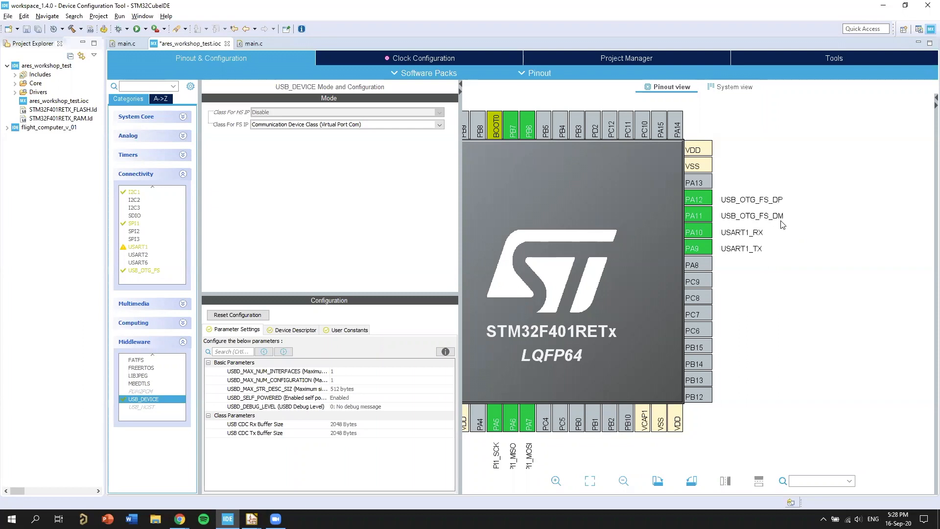
scroll(782, 327, down, 4)
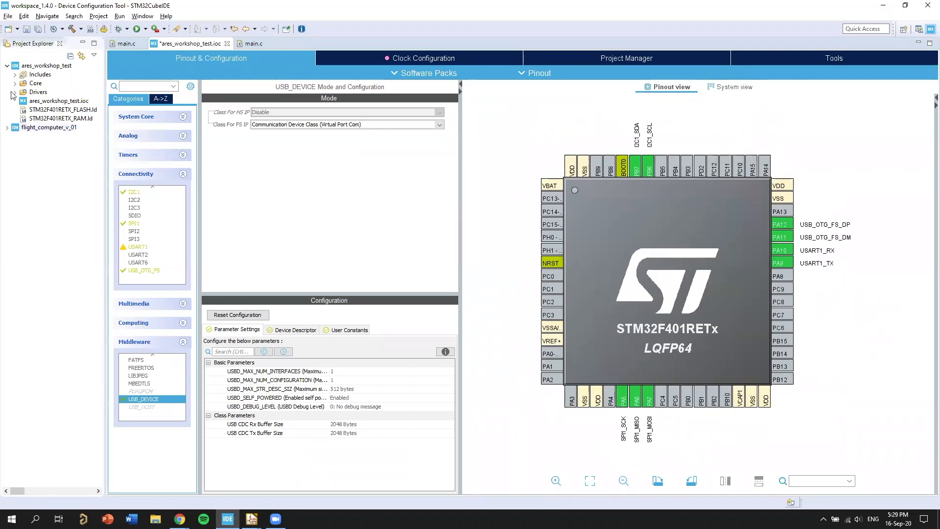
Step: Open flight_computer_v_01.ioc, saving ares_workshop_test.ioc and generating its code despite the clock configuration warning
click(7, 128)
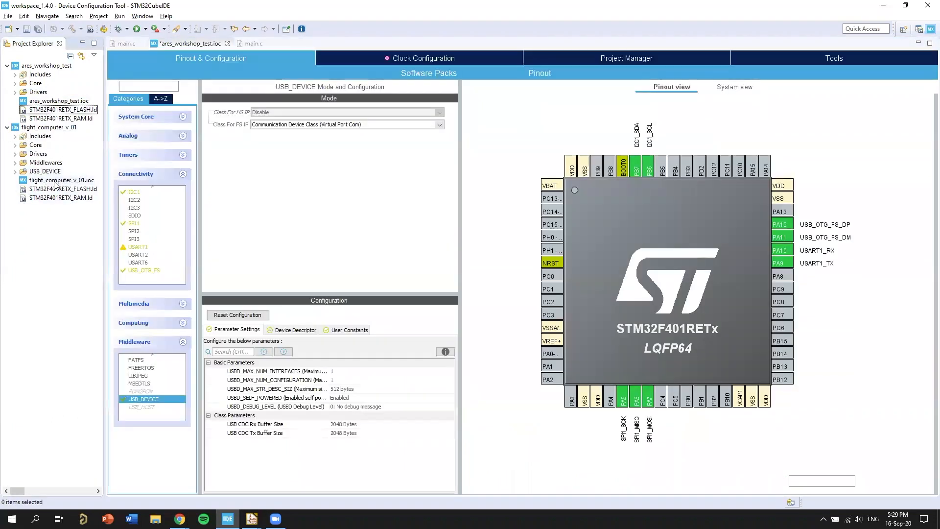
double_click(56, 181)
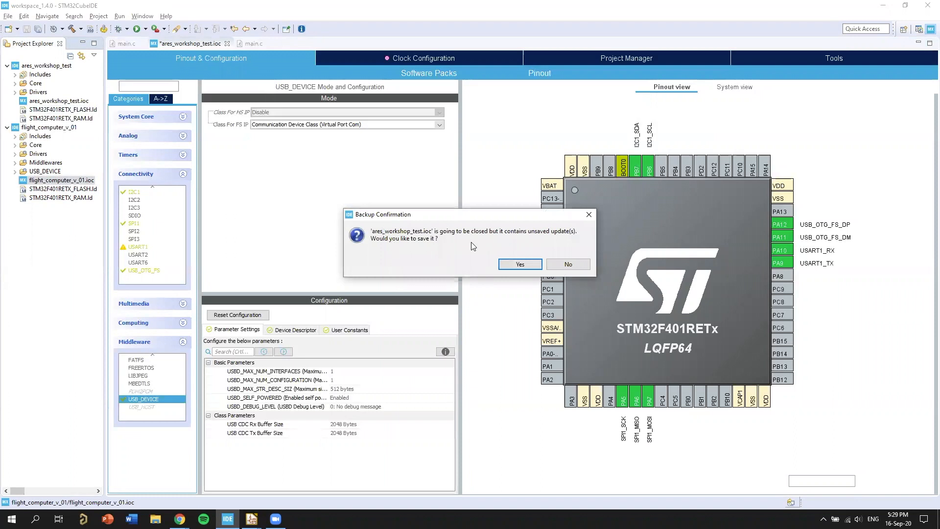
click(521, 263)
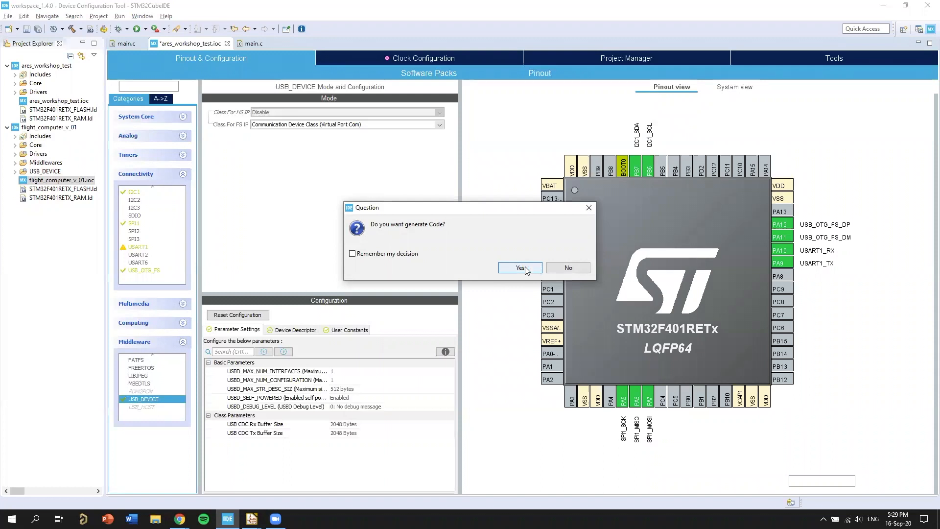
click(525, 268)
click(568, 268)
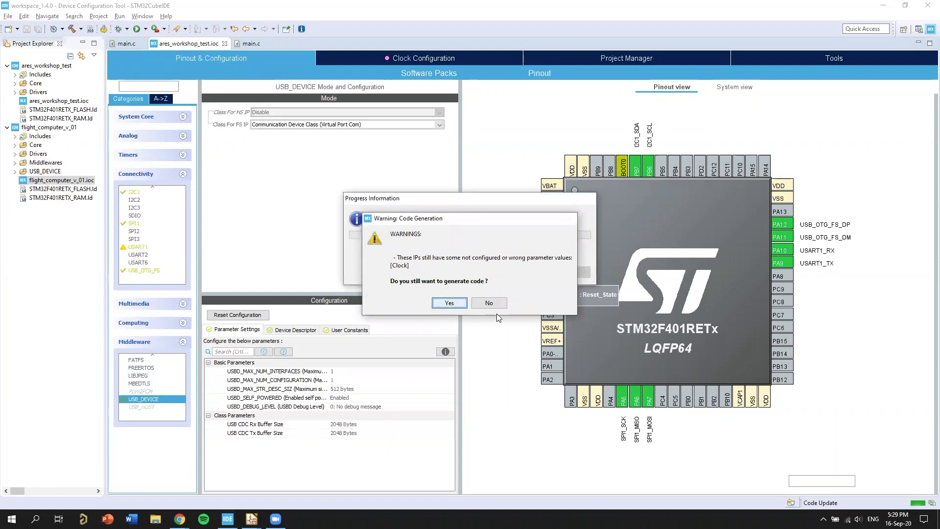
click(449, 303)
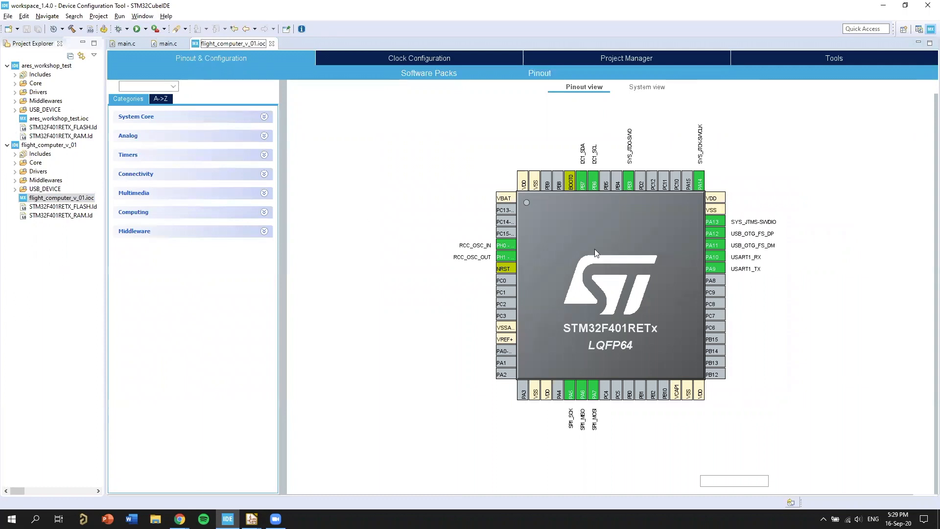
Step: Examine the flight_computer_v_01 pinout for comparison and reopen ares_workshop_test.ioc
scroll(838, 327, up, 3)
scroll(819, 327, down, 3)
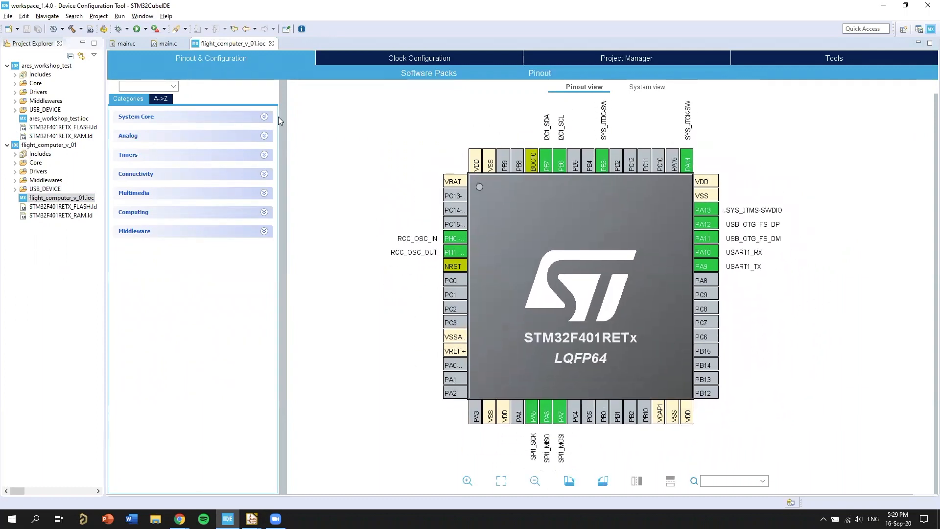
double_click(59, 118)
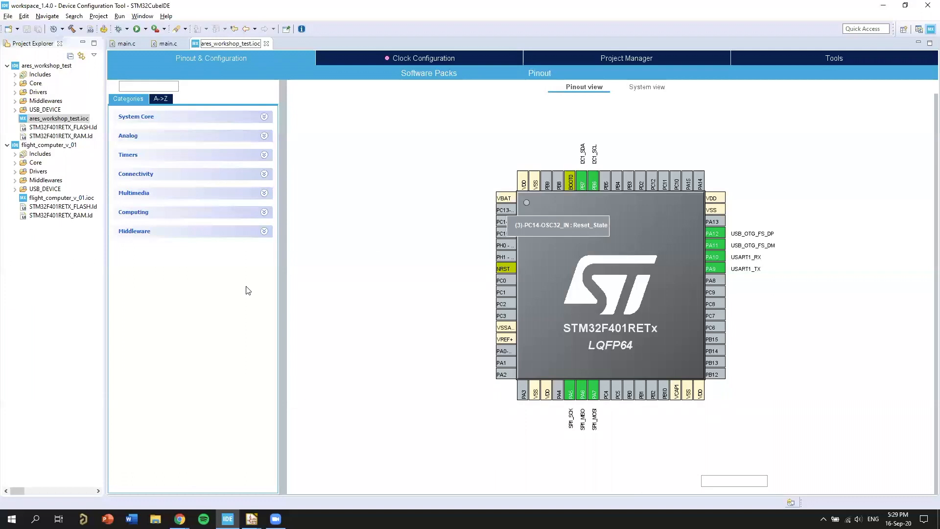
Step: Switch to Chrome, search Google Images for "st link" and enlarge the picture of the blue ST-LINK V2 programmer
click(255, 484)
click(835, 9)
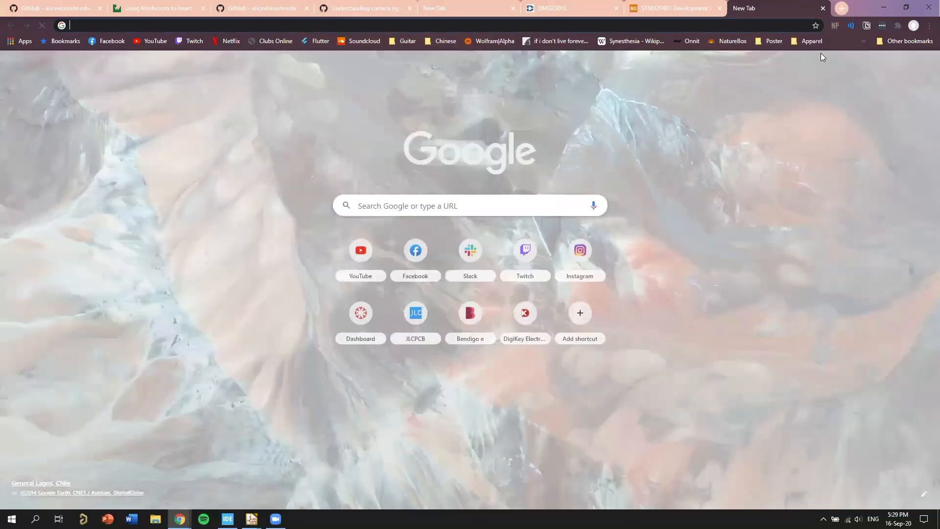
text(st link)
key(Return)
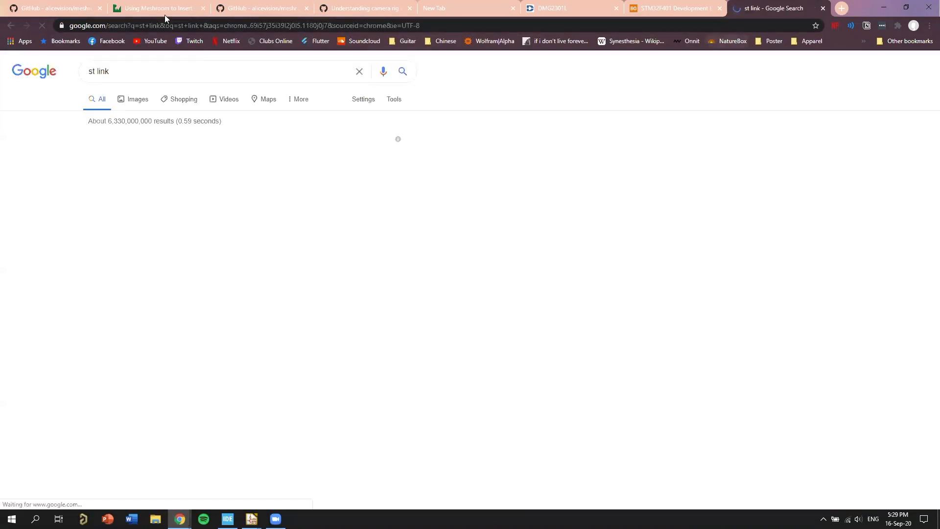
click(133, 99)
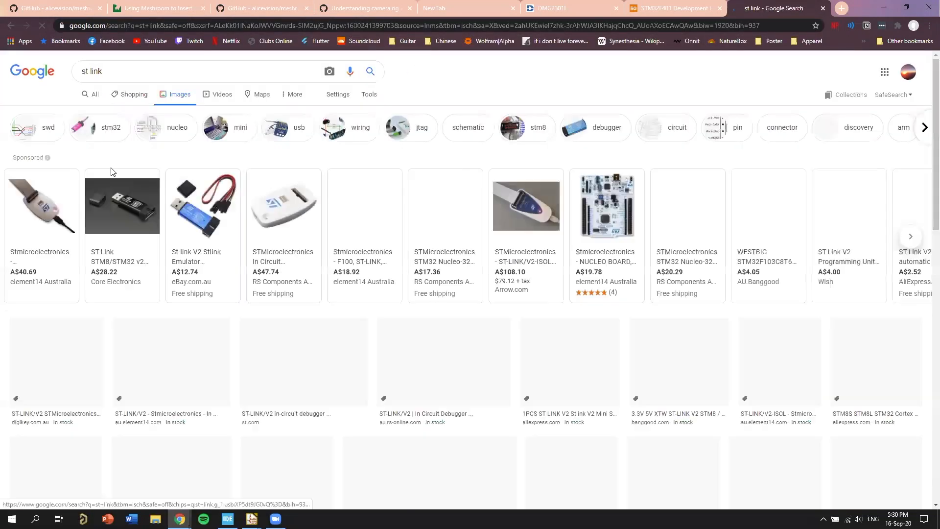
scroll(211, 214, down, 1)
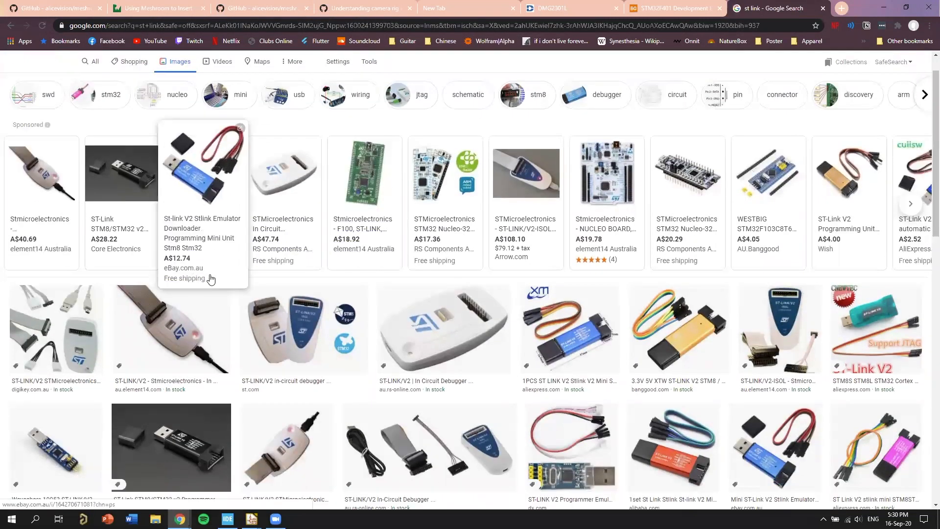
click(571, 328)
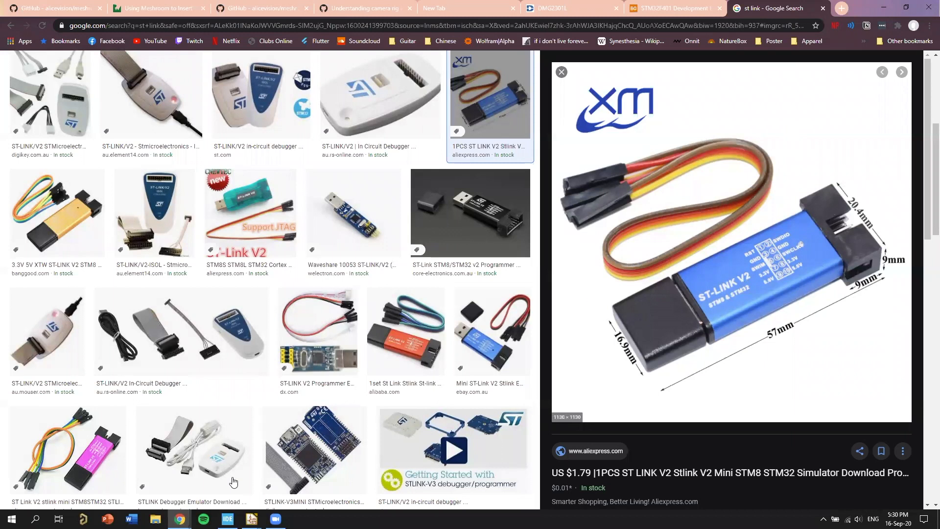
Step: Switch back to STM32CubeIDE and set the SYS debug mode under System Core to Serial Wire
key(alt+Tab)
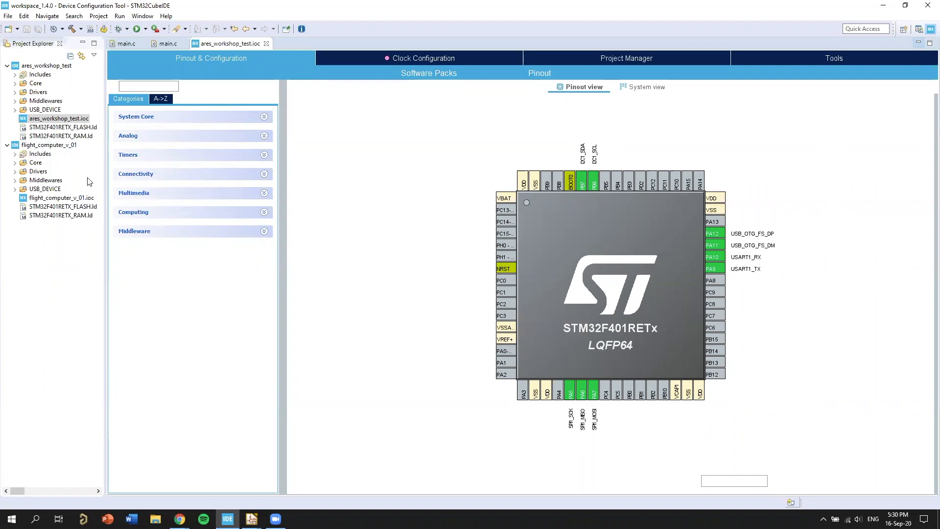
click(167, 178)
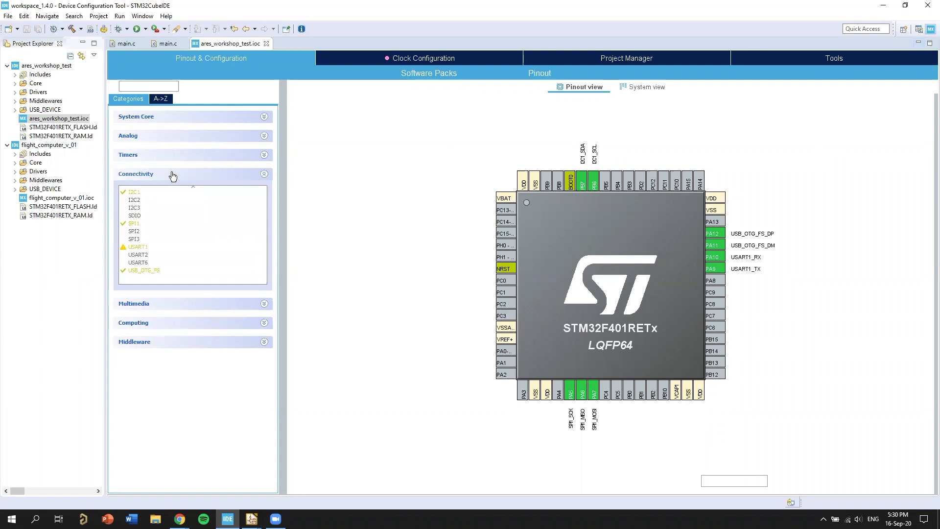
click(176, 119)
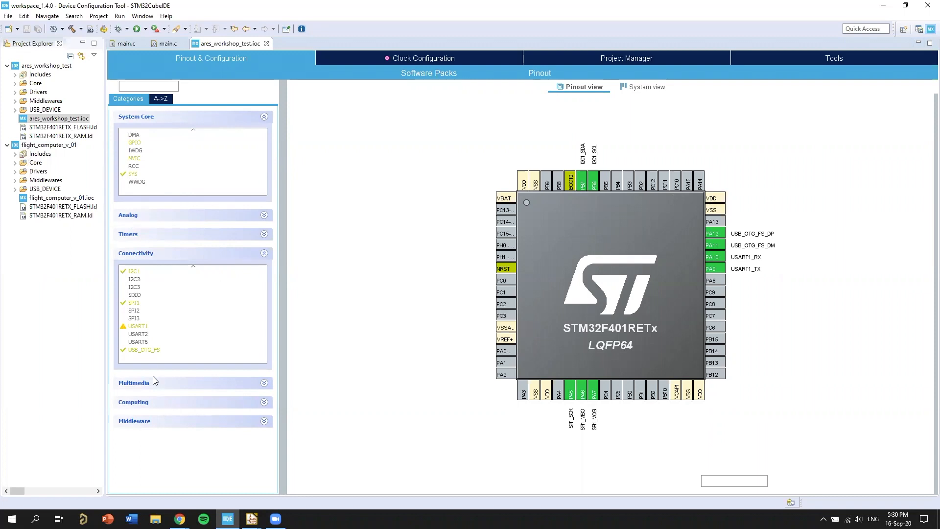
click(157, 423)
scroll(193, 443, up, 2)
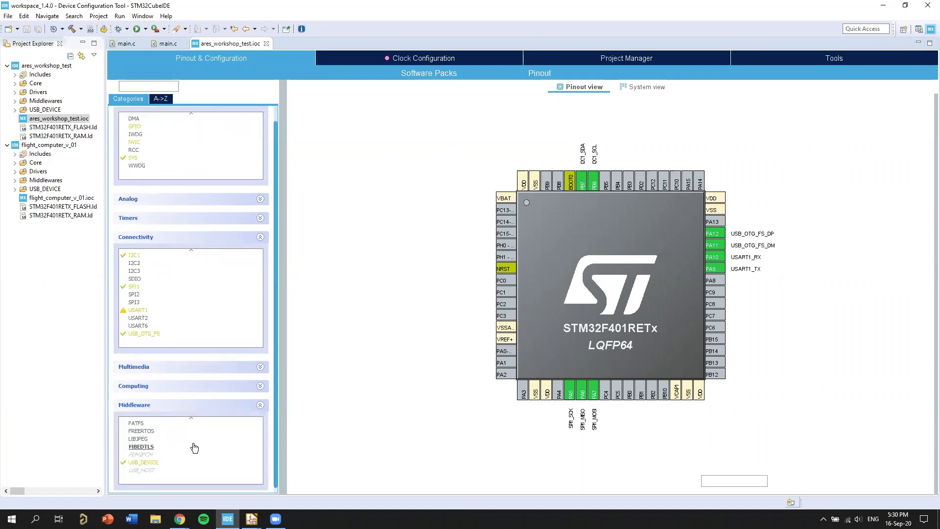
scroll(165, 217, up, 1)
click(134, 174)
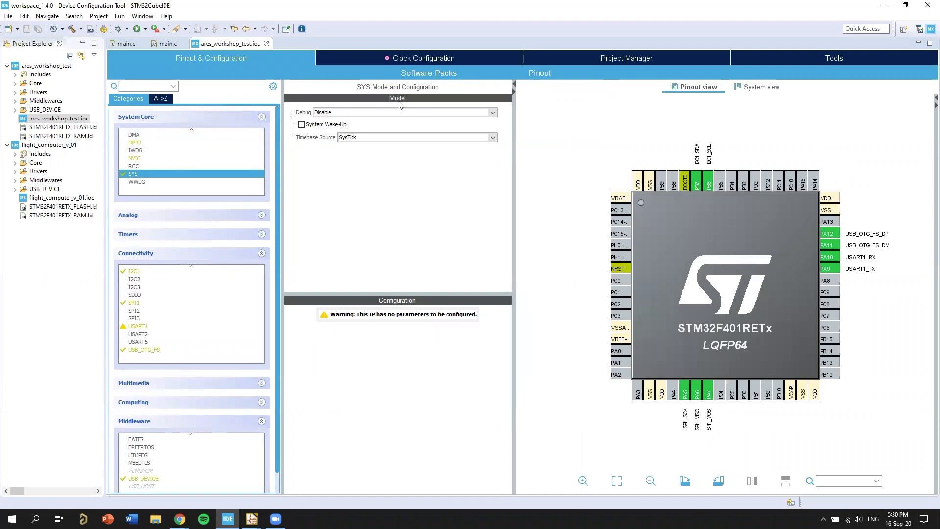
click(458, 113)
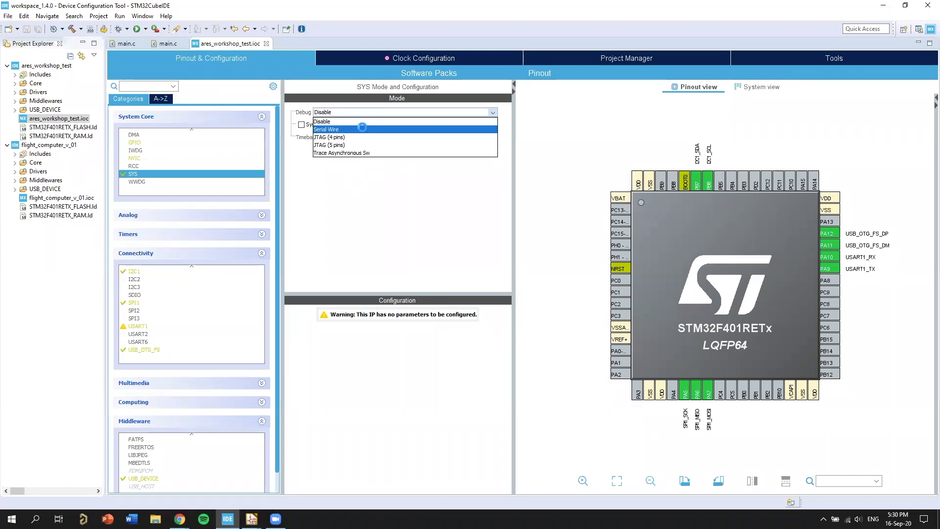
click(363, 129)
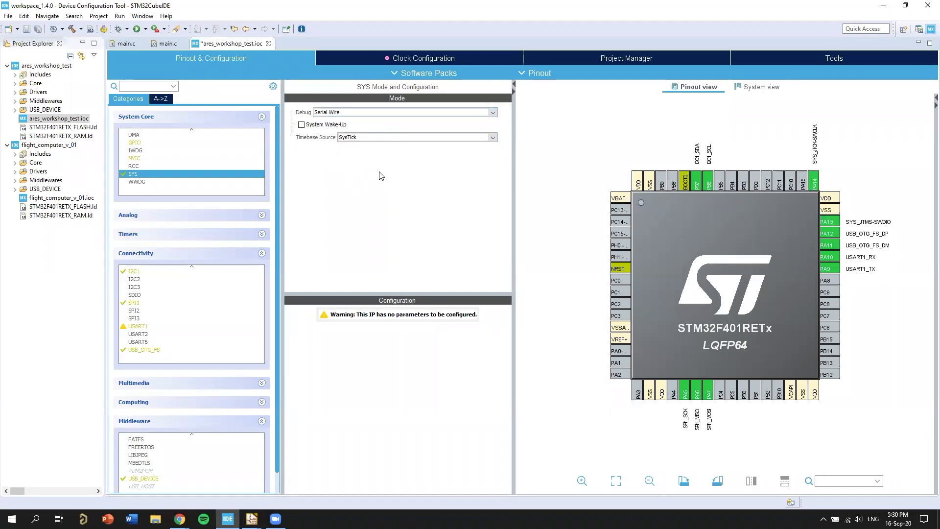
Step: Try the Trace Asynchronous Sw and Disable debug modes for SYS and return the setting to Serial Wire
click(424, 115)
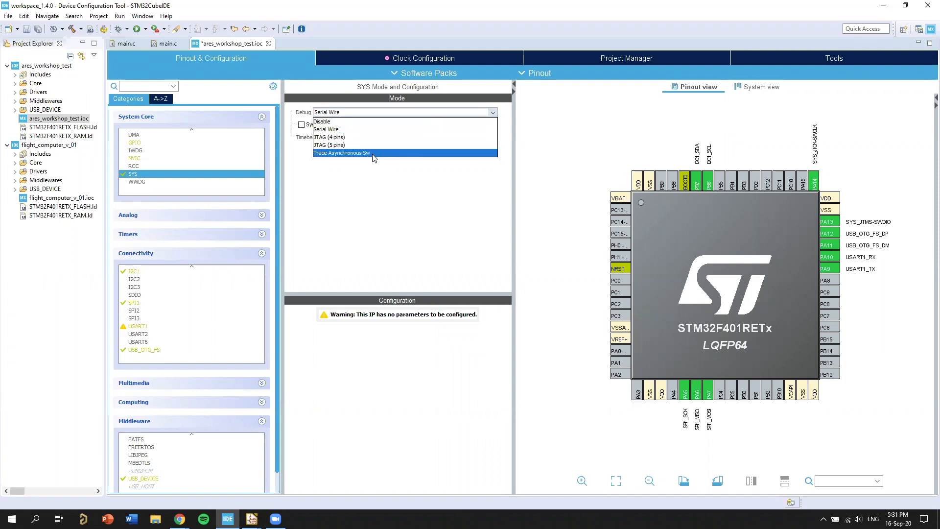
click(374, 152)
click(424, 115)
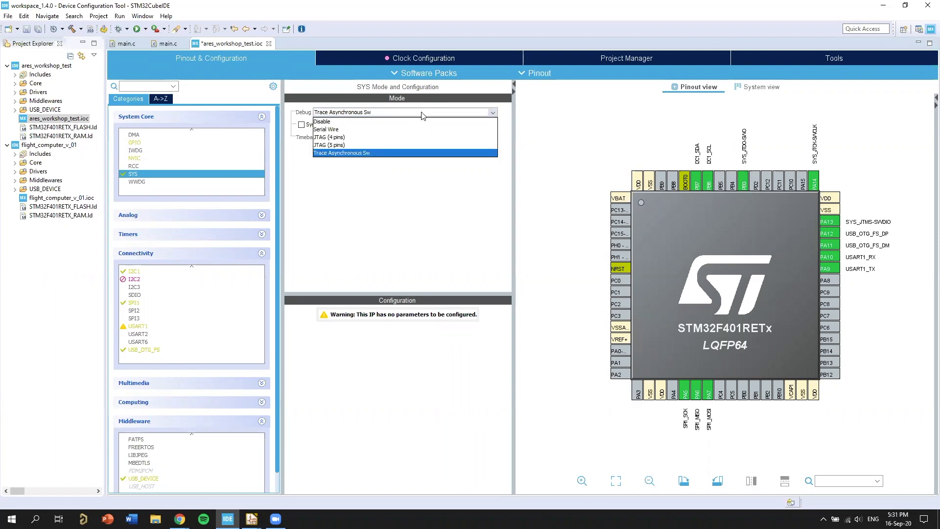
click(362, 122)
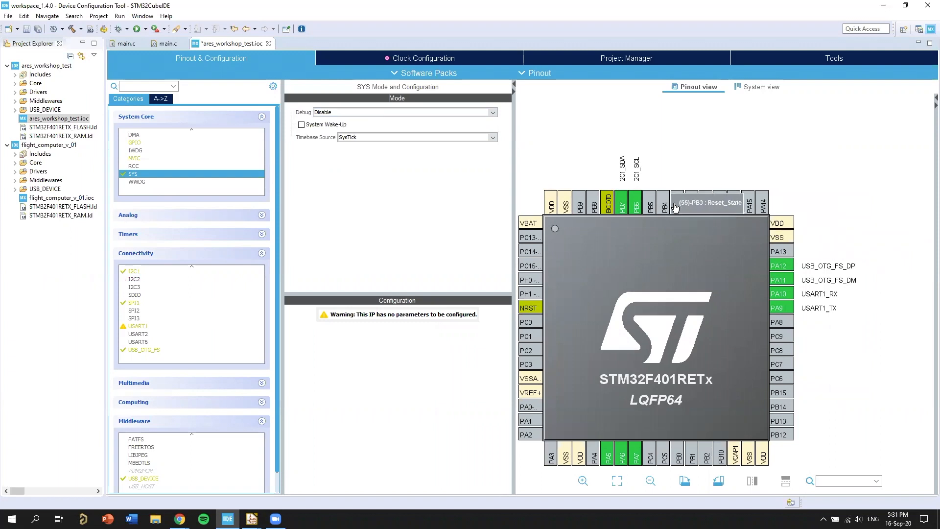
click(366, 112)
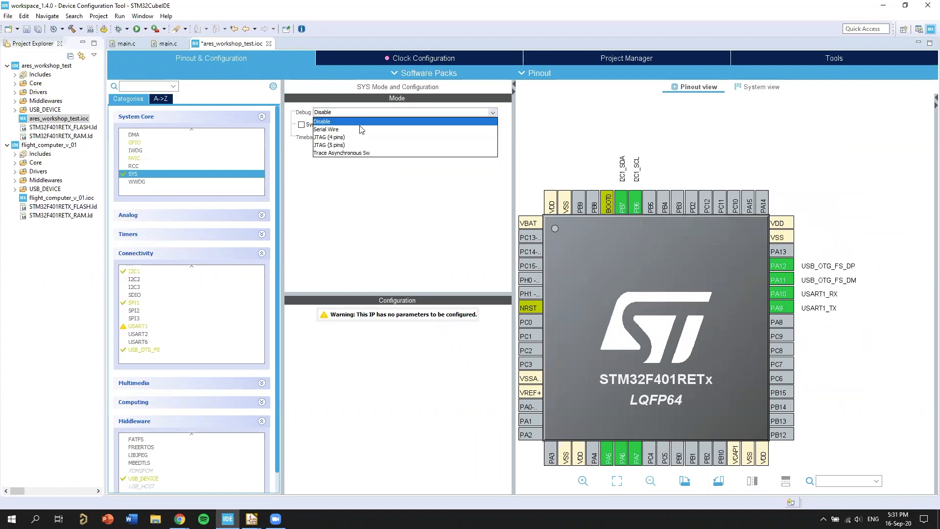
click(361, 129)
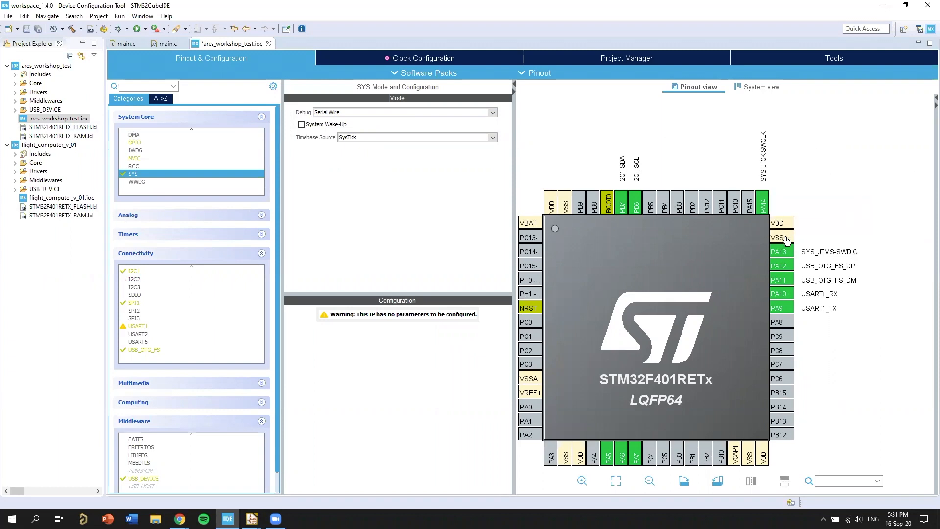
Step: Set the SYS debug mode to Trace Asynchronous Sw
click(474, 112)
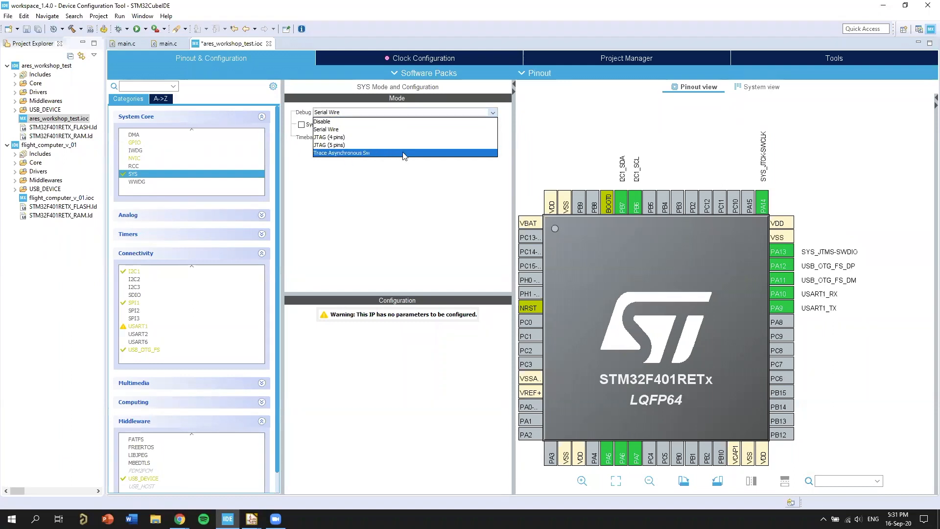
click(365, 153)
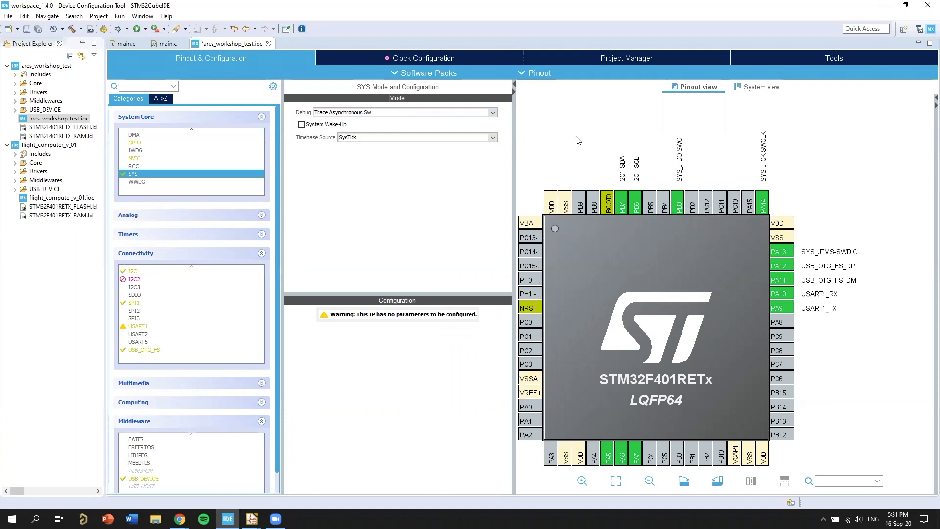
scroll(635, 350, down, 1)
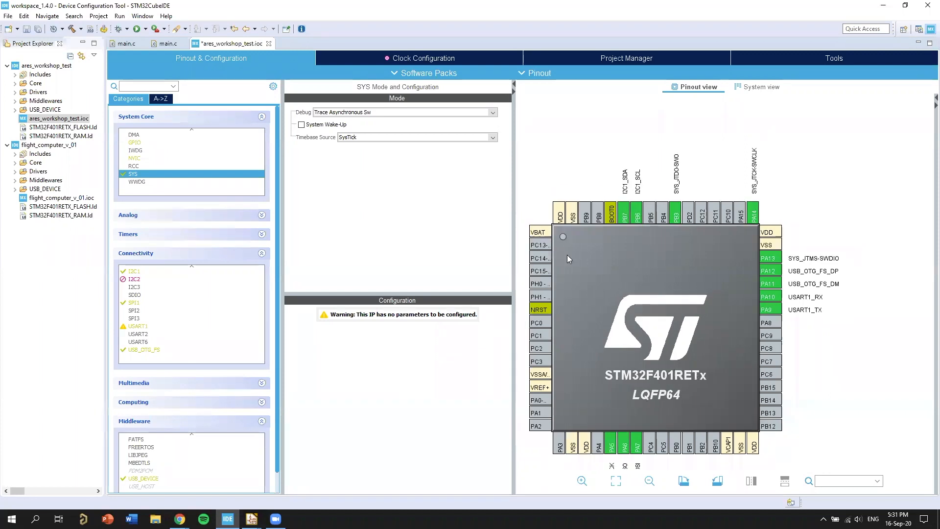
drag(821, 204, 859, 185)
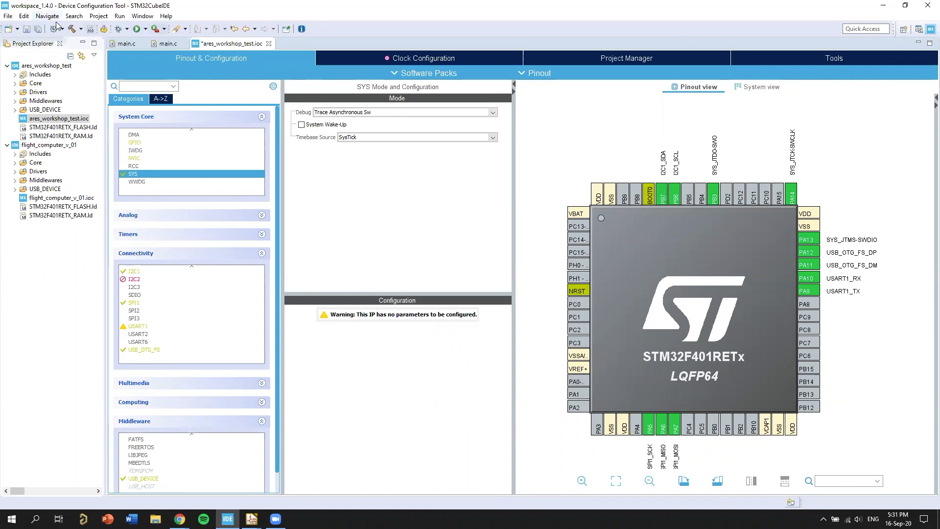
Step: Set the RCC High Speed Clock (HSE) to Crystal/Ceramic Resonator and check its oscillator pins in the pinout
click(134, 167)
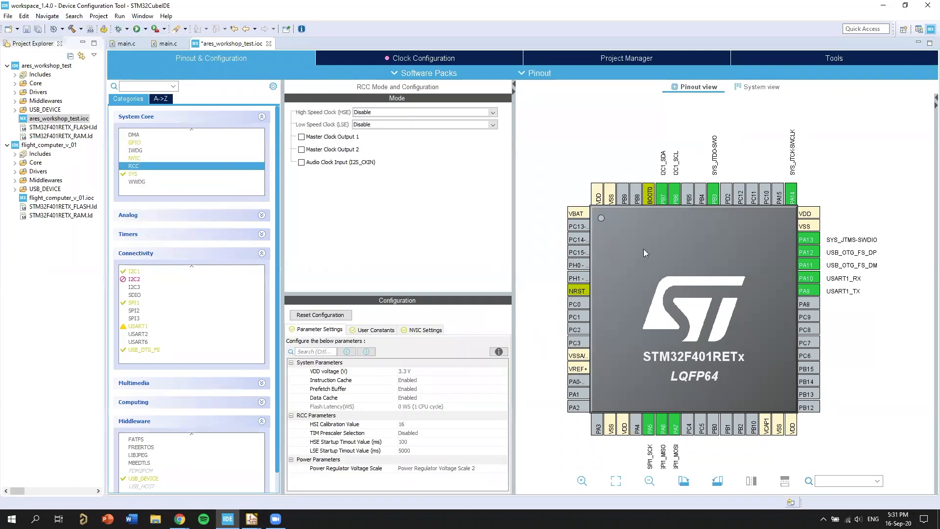
scroll(725, 298, down, 1)
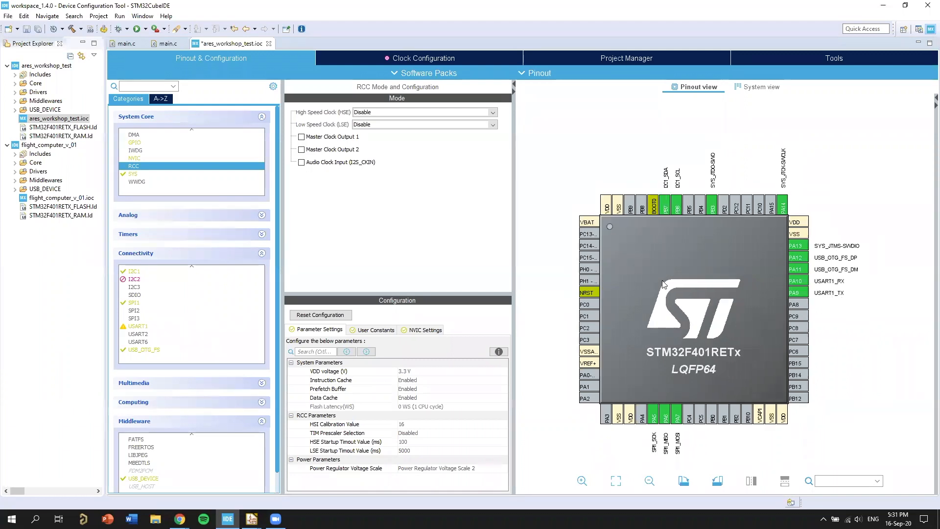
drag(909, 358, 927, 351)
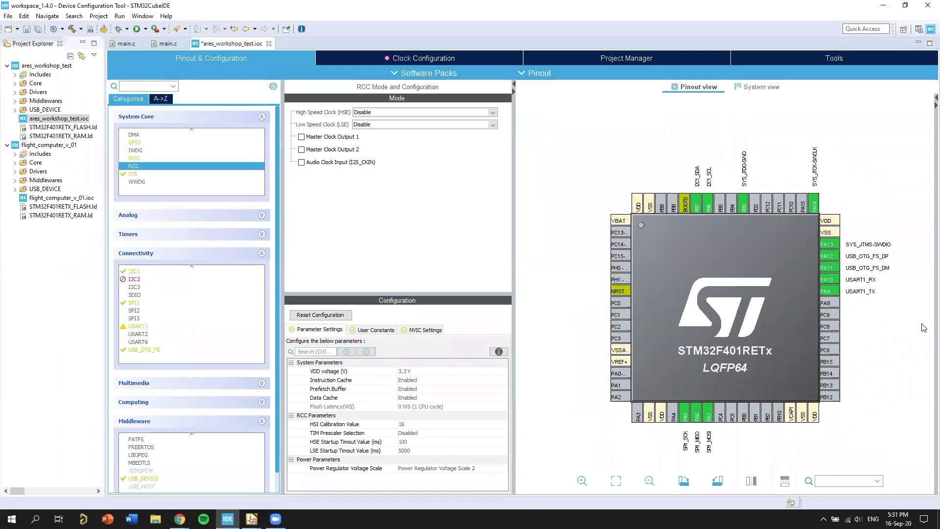
scroll(559, 211, down, 2)
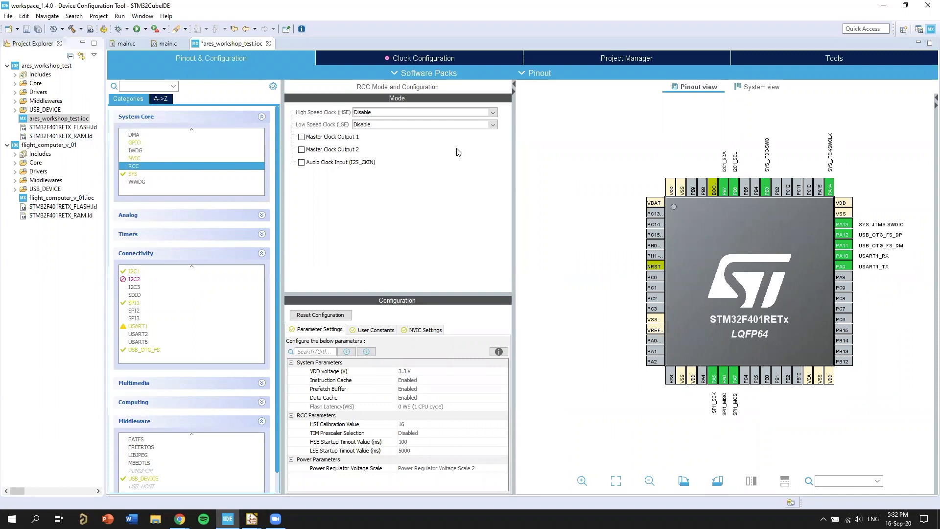
click(491, 112)
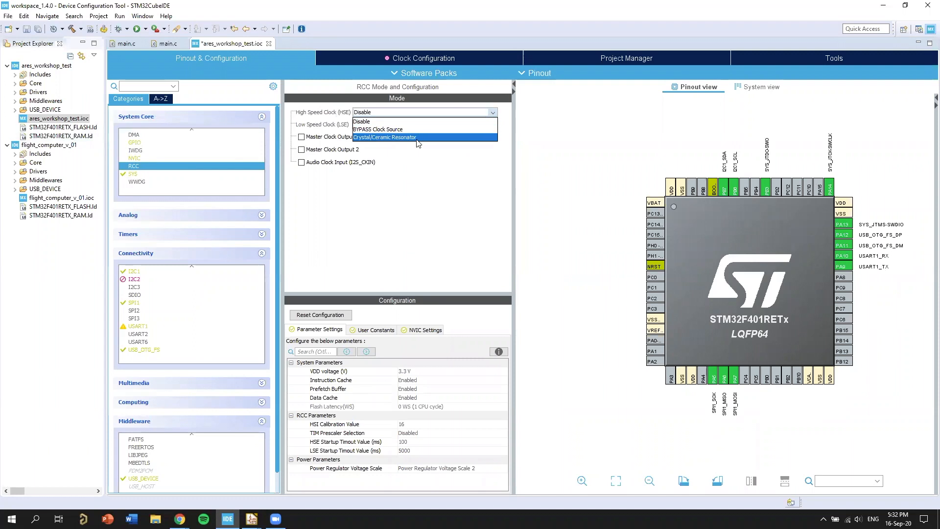
click(389, 139)
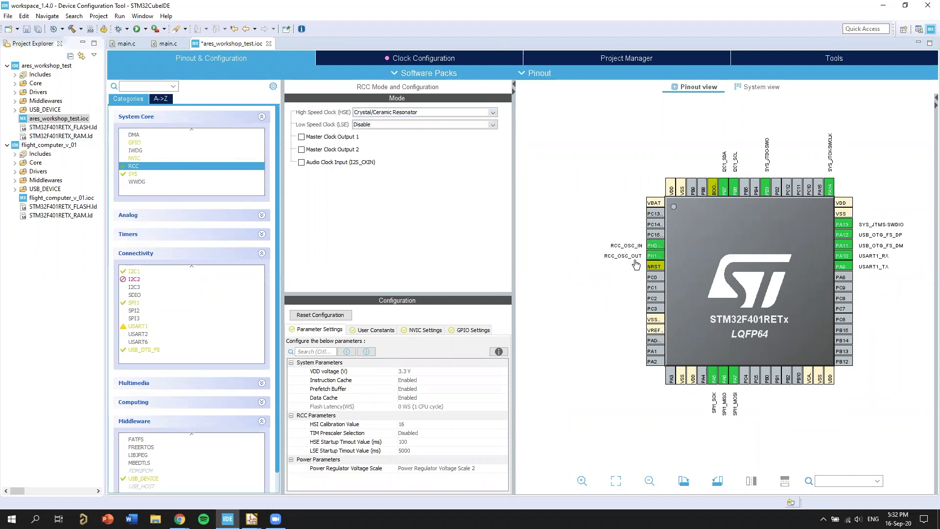
scroll(648, 252, up, 1)
scroll(647, 252, up, 1)
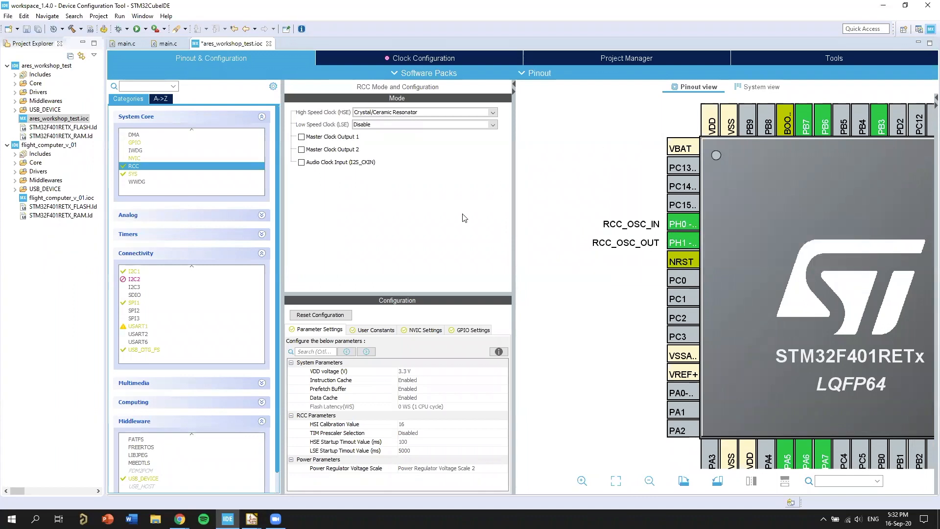
scroll(676, 199, down, 3)
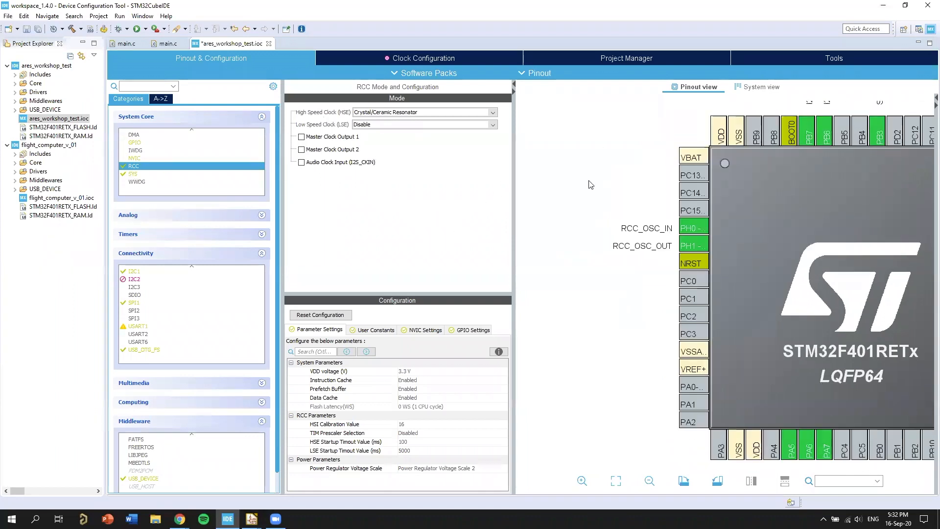
scroll(553, 162, down, 4)
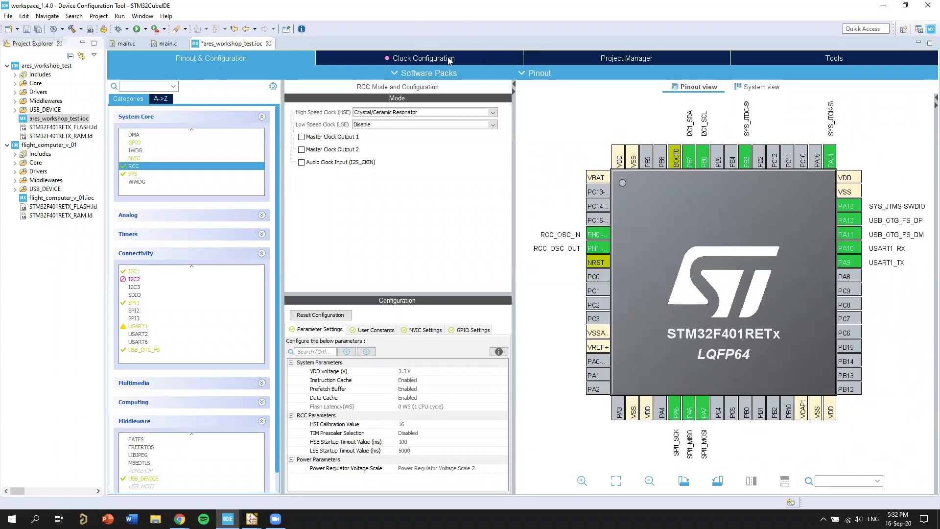
Step: Run the automatic clock issues solver in the clock configuration and set the HSE input frequency to 16 MHz
click(424, 58)
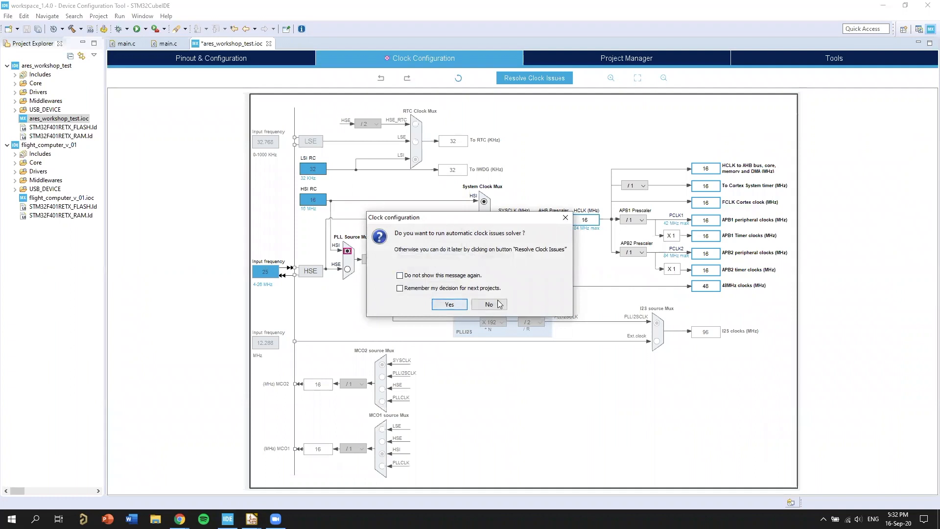
click(449, 304)
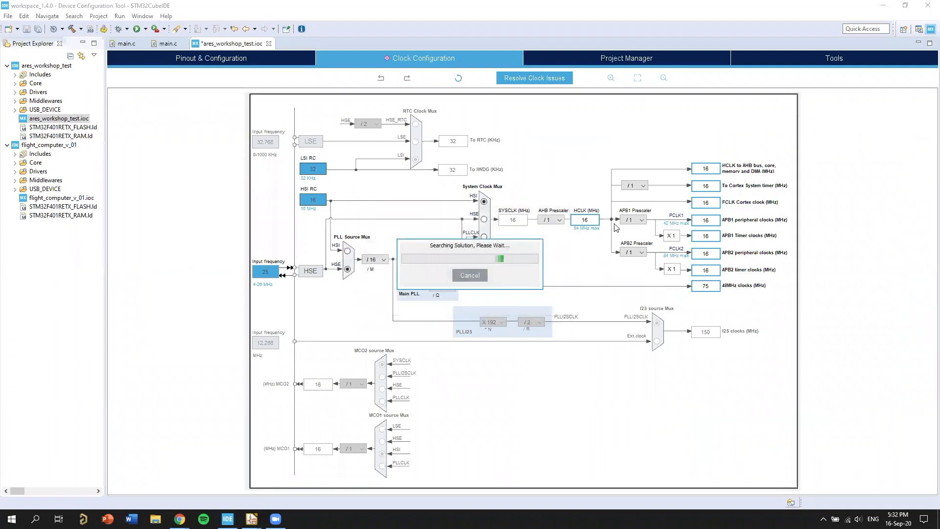
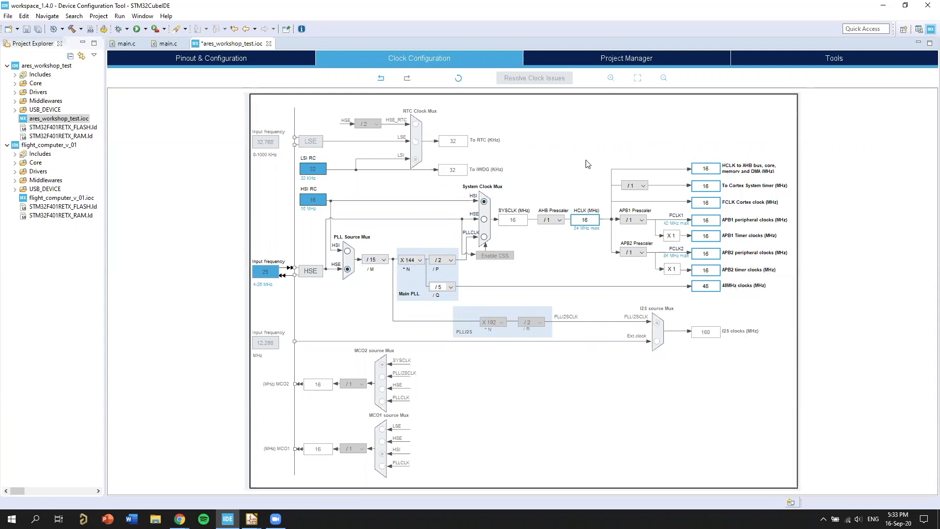
double_click(265, 271)
text(16)
key(Return)
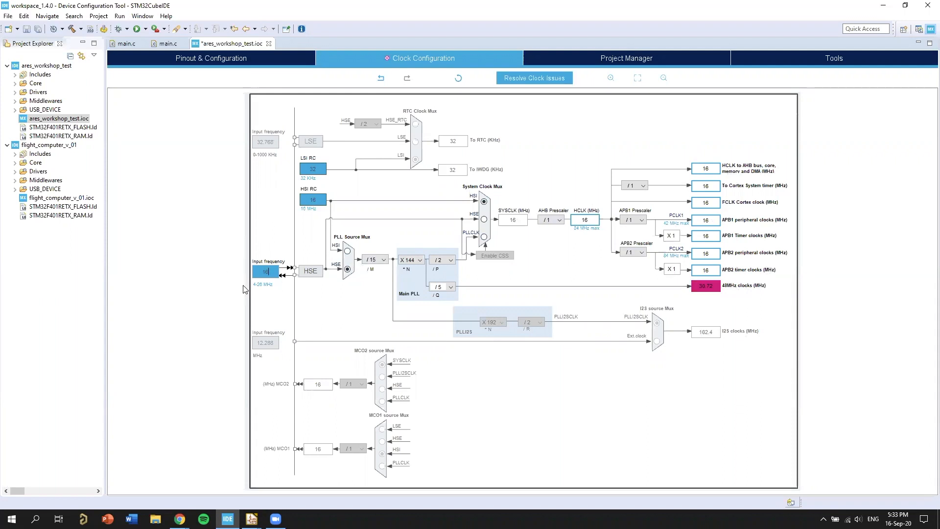
Step: Set HCLK to 84 MHz and let the Clock Wizard use other clock sources
double_click(584, 219)
text(84)
key(Return)
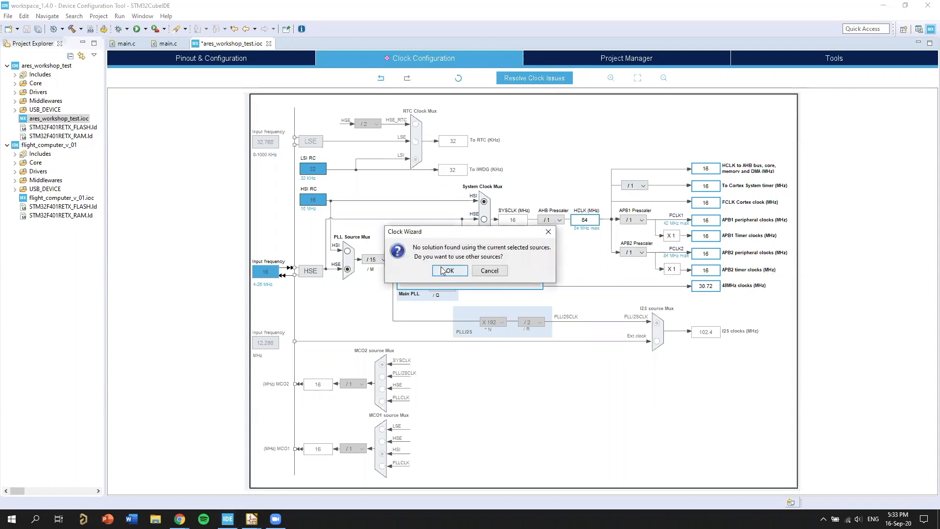
click(448, 271)
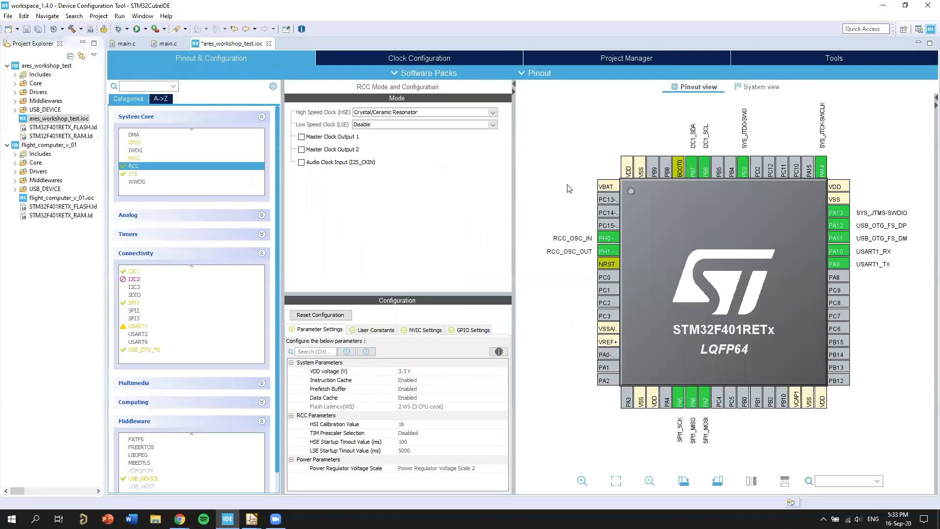
Step: Save ares_workshop_test.ioc with code generation and open the associated C/C++ perspective
key(ctrl+s)
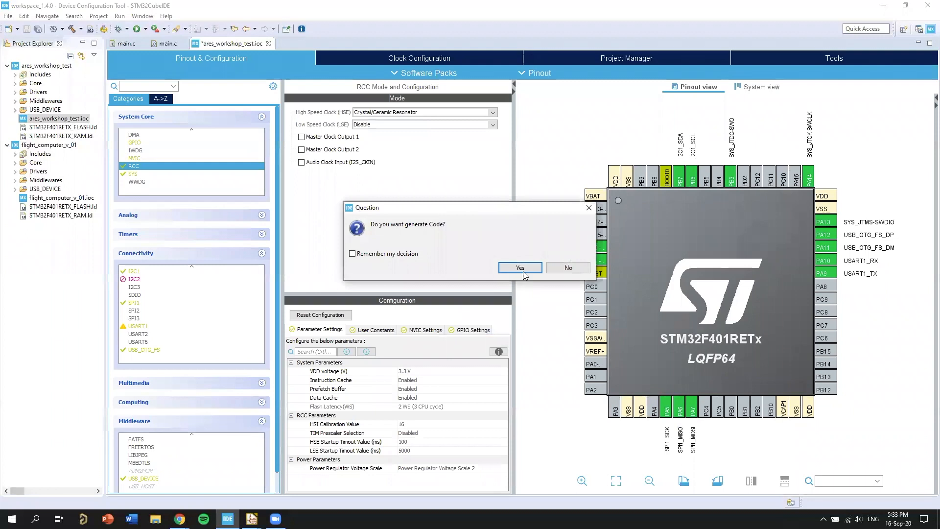
click(522, 271)
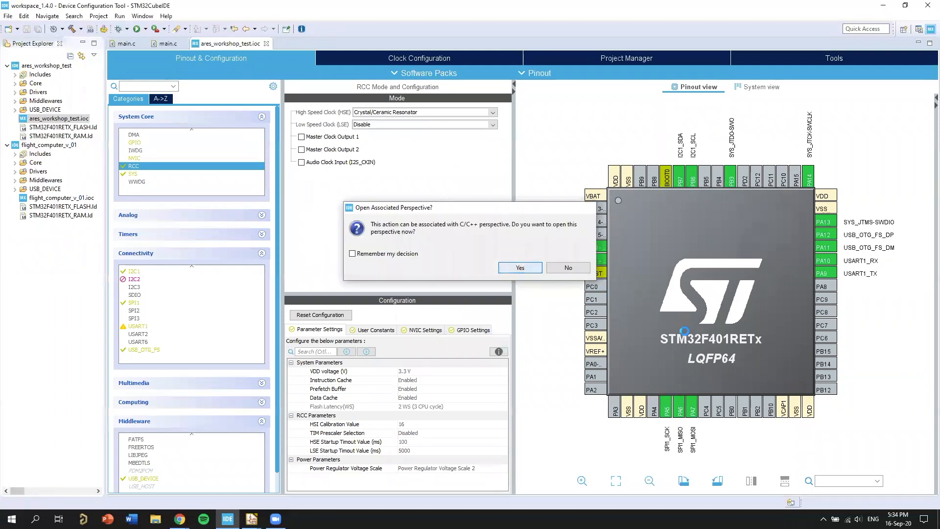
key(Return)
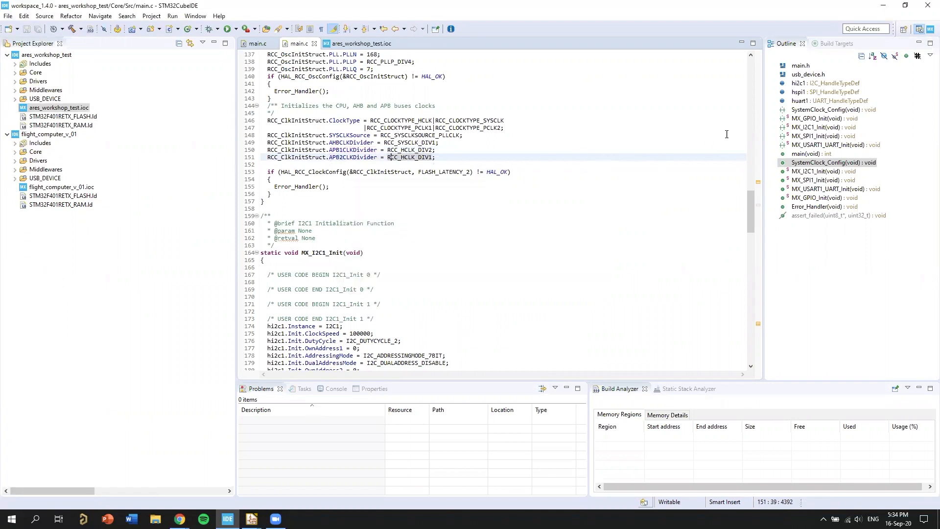
Step: Examine the generated main.c of ares_workshop_test, from SystemClock_Config up to the private function prototypes and main function
scroll(583, 269, up, 9)
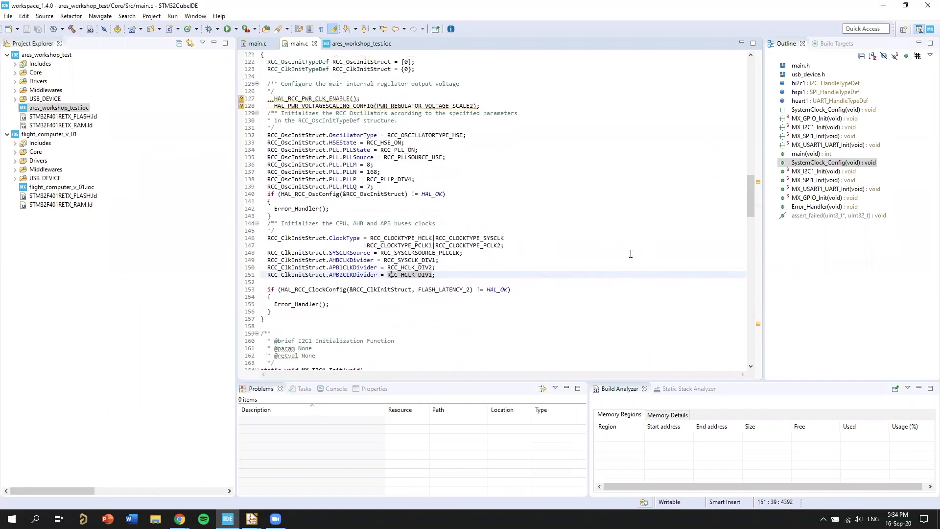
scroll(755, 190, up, 1)
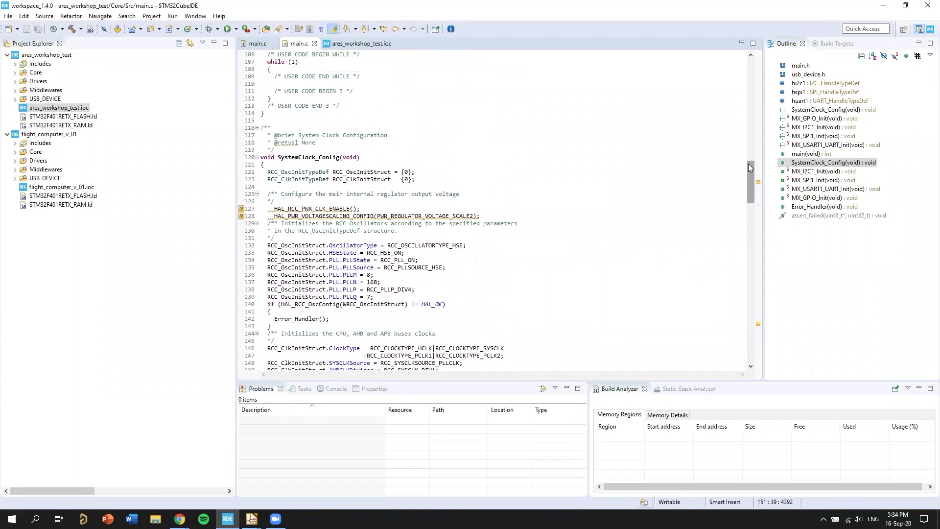
drag(751, 167, 740, 66)
scroll(752, 100, down, 14)
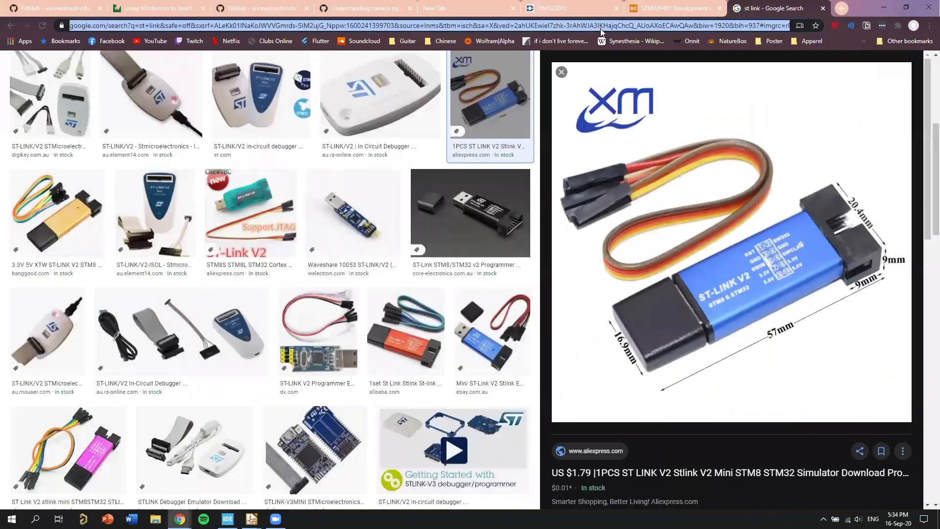
Step: Switch to Chrome, go to the JLCPCB website and open its SMT Parts Library
text(jlcpcb)
key(Return)
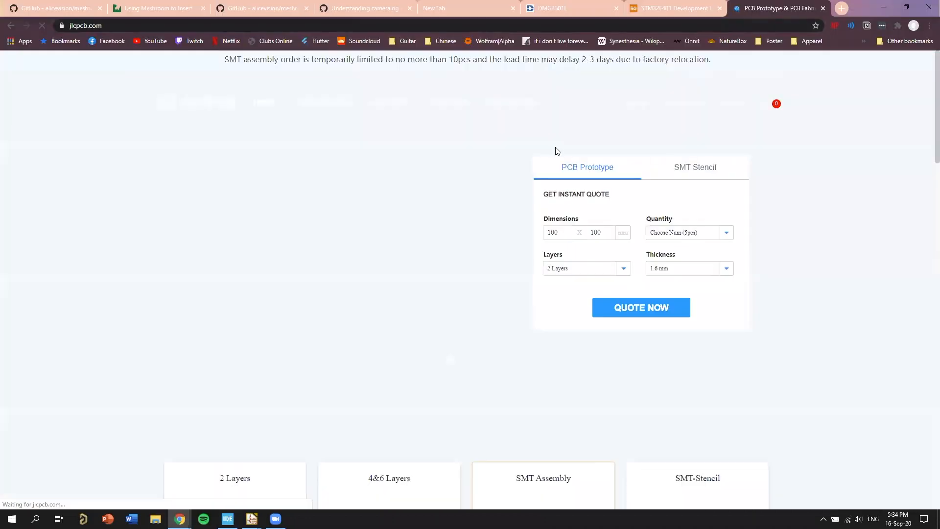
scroll(489, 233, down, 4)
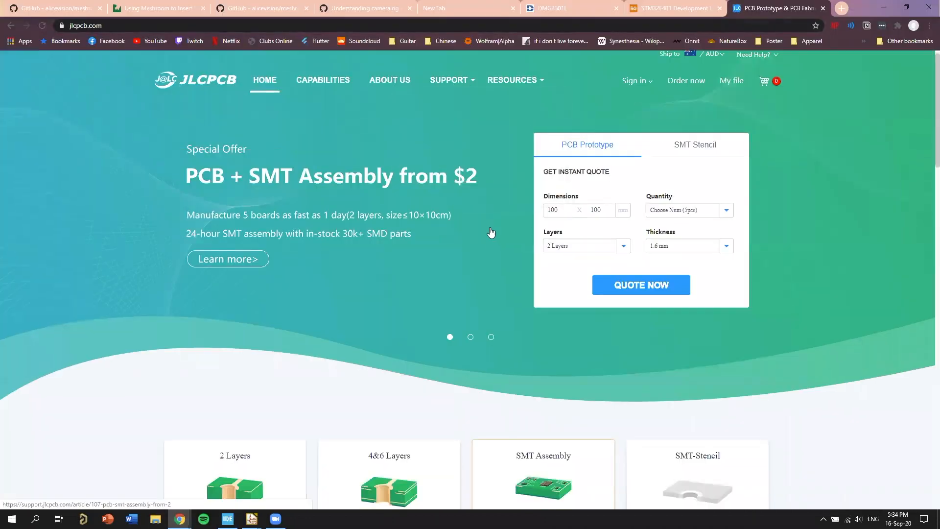
scroll(679, 229, up, 4)
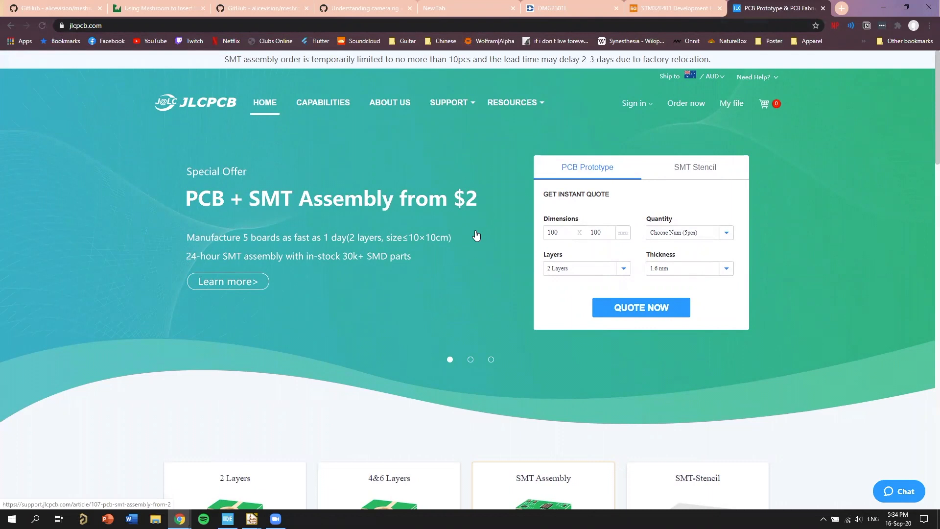
mouse_move(489, 112)
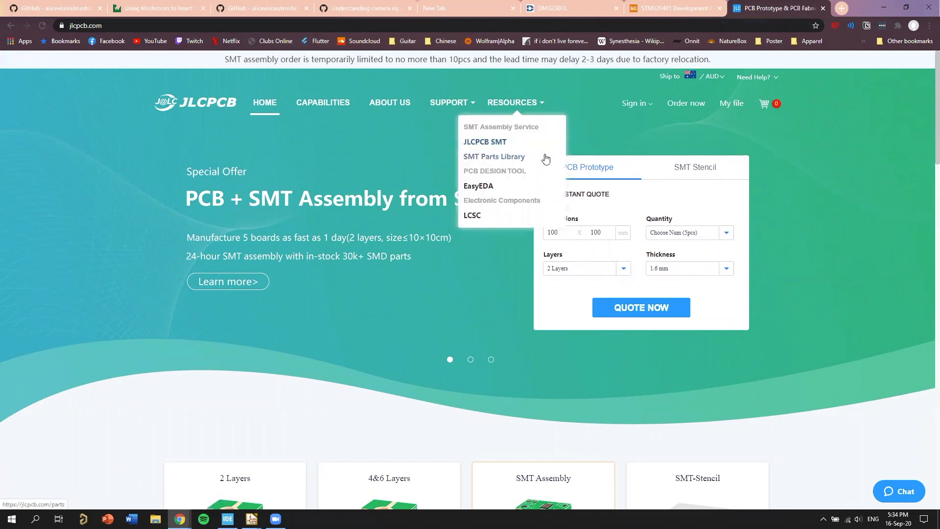
click(508, 155)
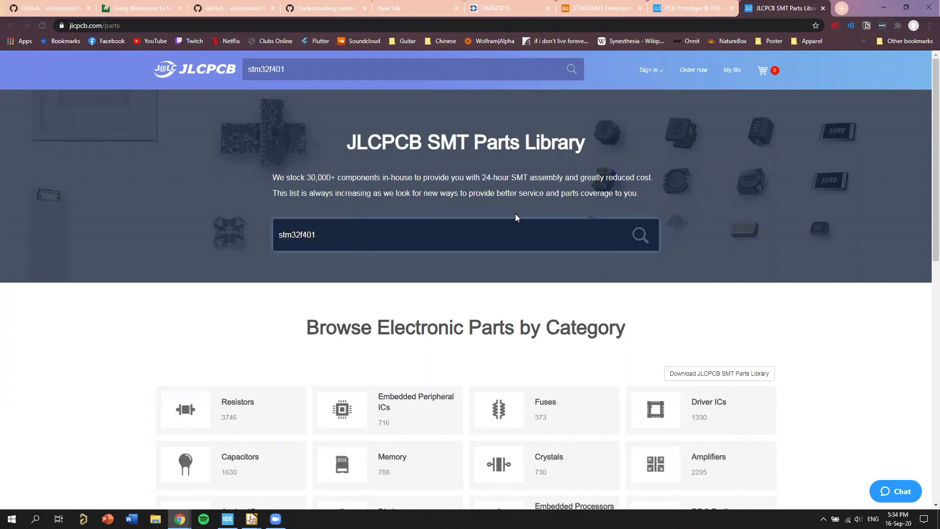
Step: Search the SMT Parts Library for stm32f401re and inspect the STM32F401RET6 part's unit prices and enlarged picture
key(Return)
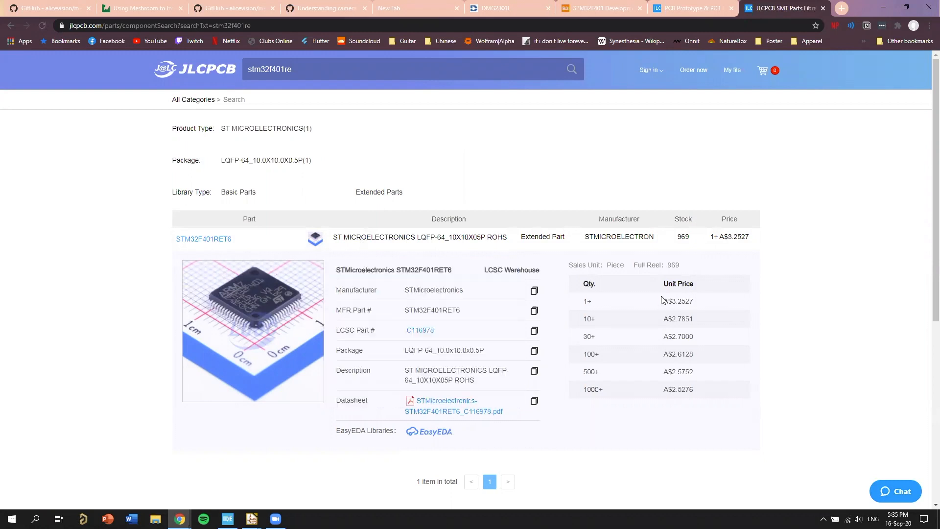
click(689, 304)
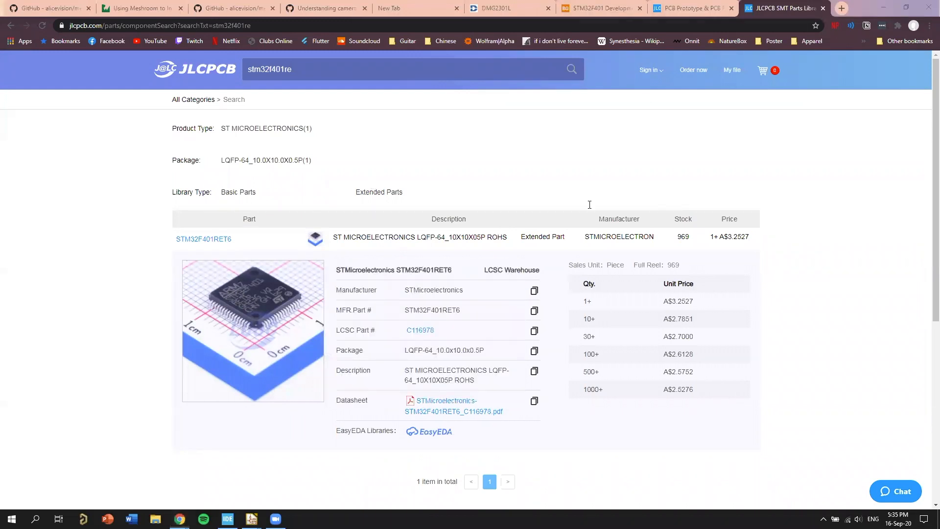
key(alt+Tab)
key(alt+Tab)
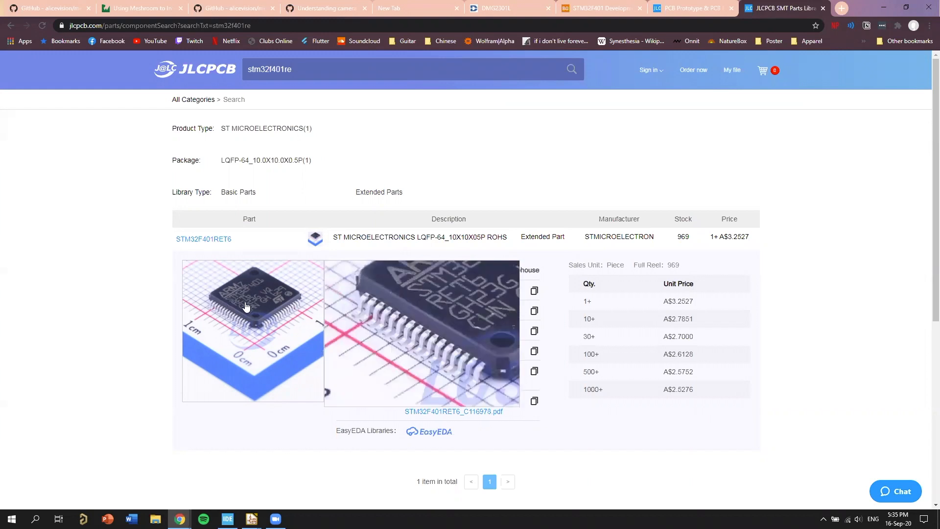
key(alt+Tab)
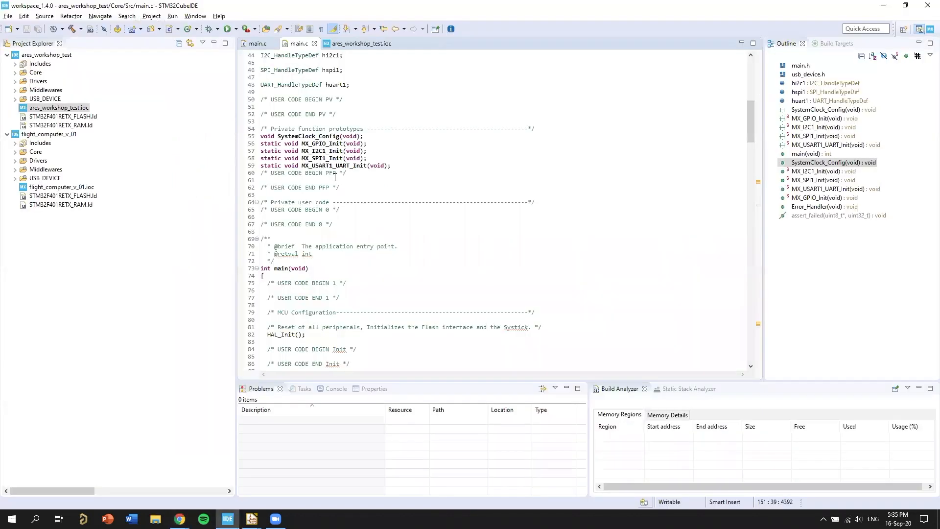
key(alt+Tab)
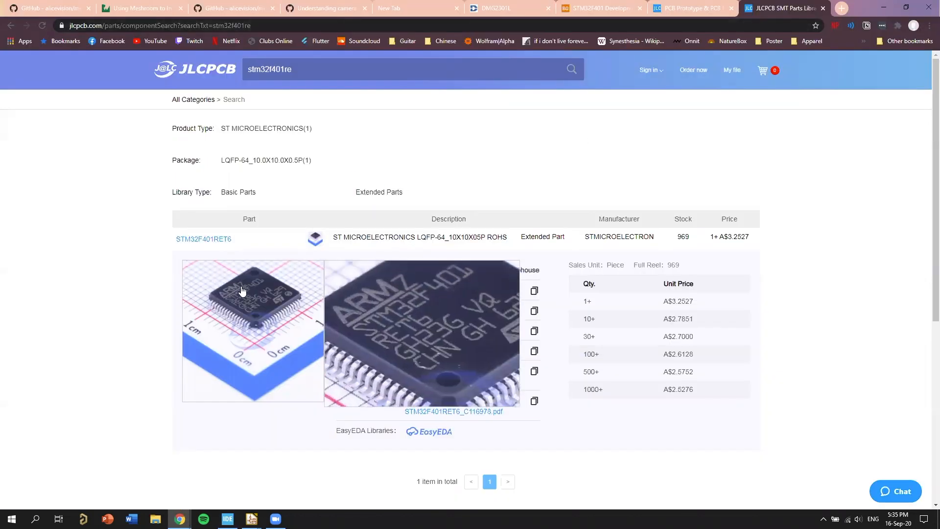
Step: Switch to STM32CubeIDE and review the main function in the generated main.c
key(alt+Tab)
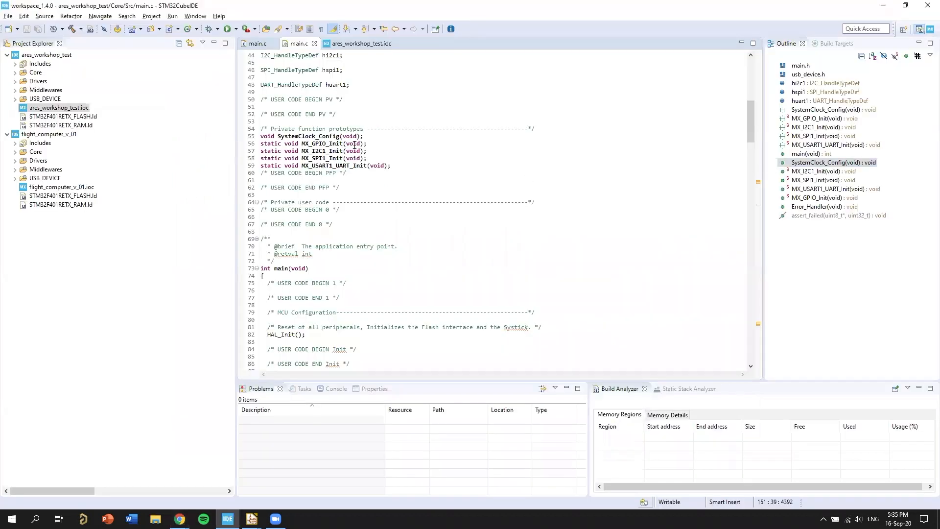
scroll(434, 170, down, 3)
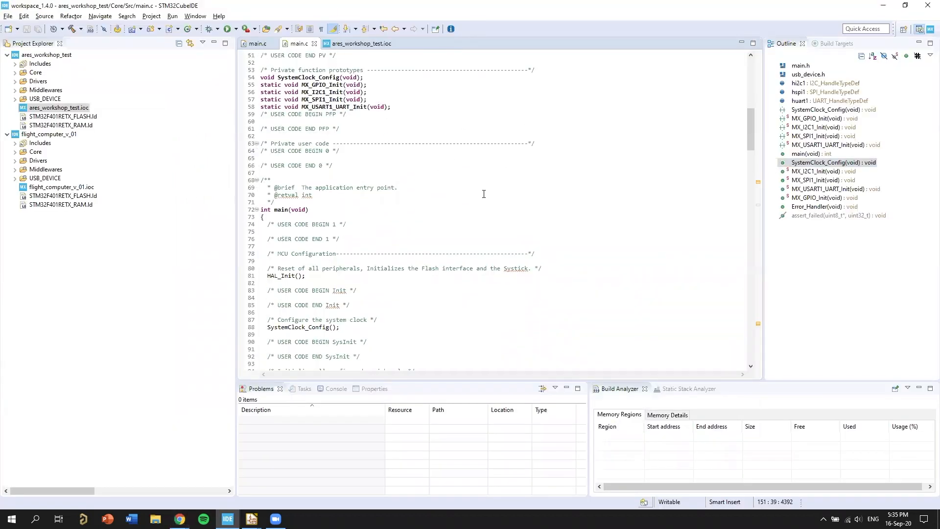
scroll(411, 176, down, 7)
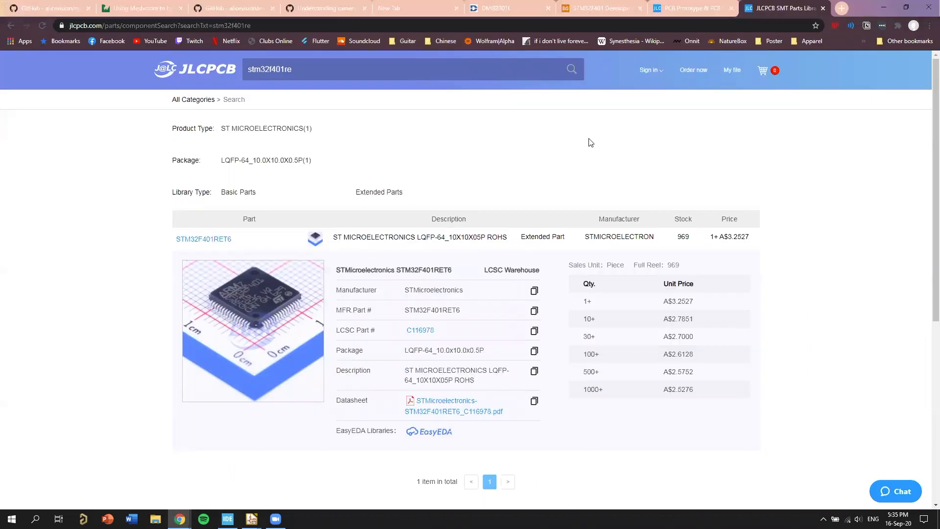
Step: Switch to the KiCad schematic editor and look over the Flight_Computer.sch circuit blocks, including the STM32F4, regulator, connectors and SD card
key(alt+Tab)
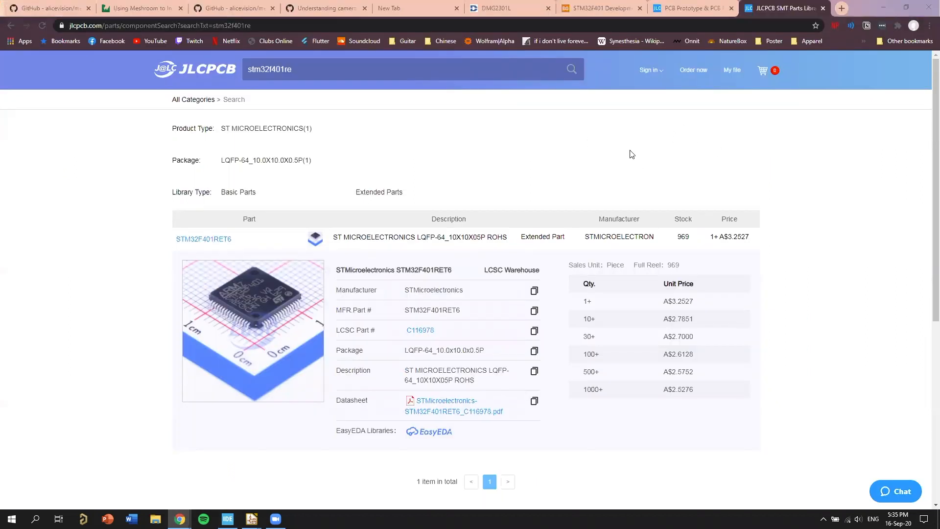
key(alt+Tab)
click(326, 321)
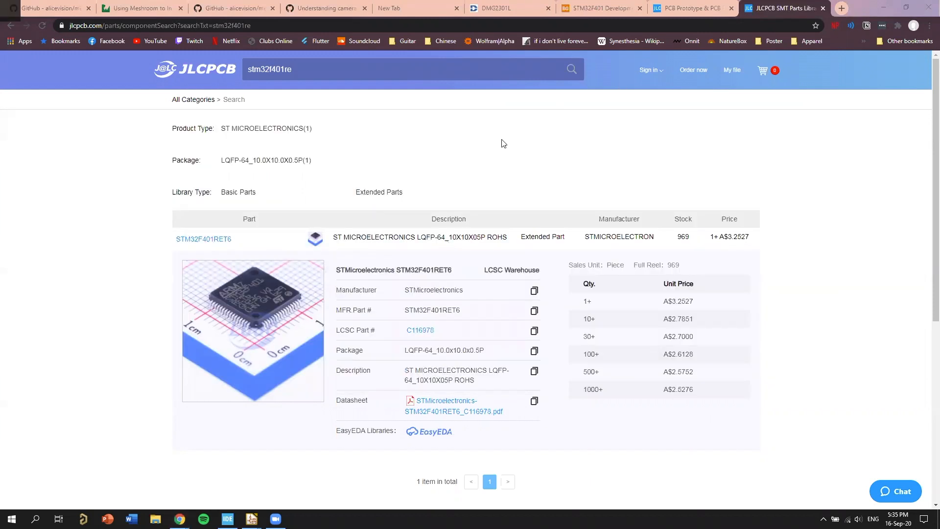
scroll(483, 275, down, 5)
scroll(444, 283, up, 4)
scroll(490, 300, down, 2)
middle_drag(460, 336, 434, 296)
scroll(458, 341, up, 2)
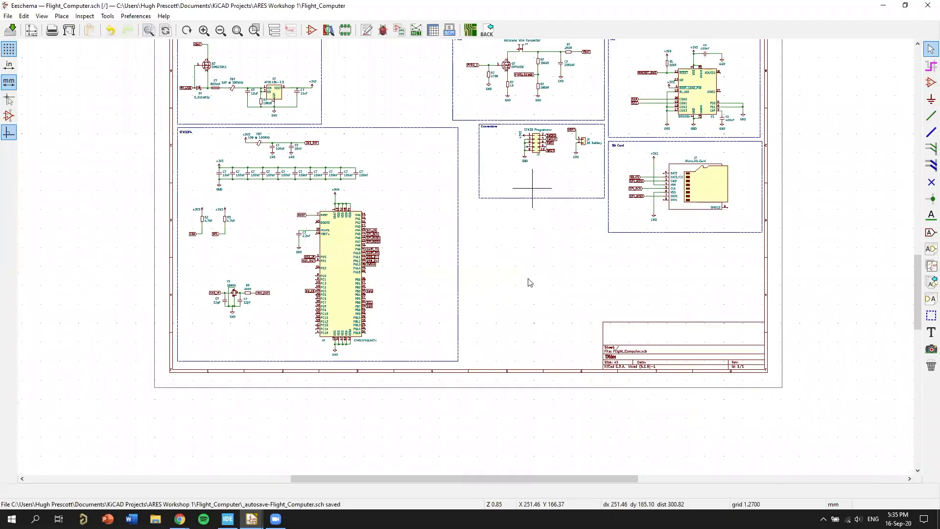
scroll(461, 265, down, 1)
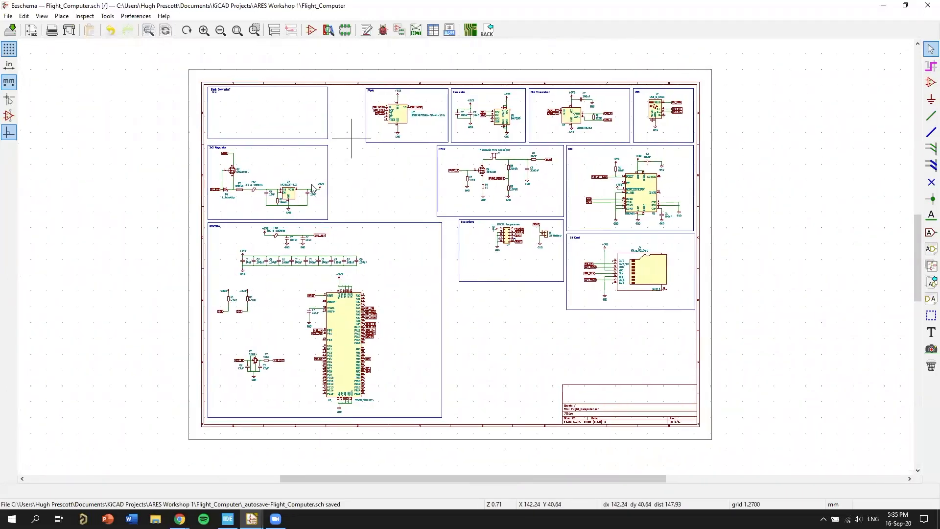
scroll(448, 210, up, 1)
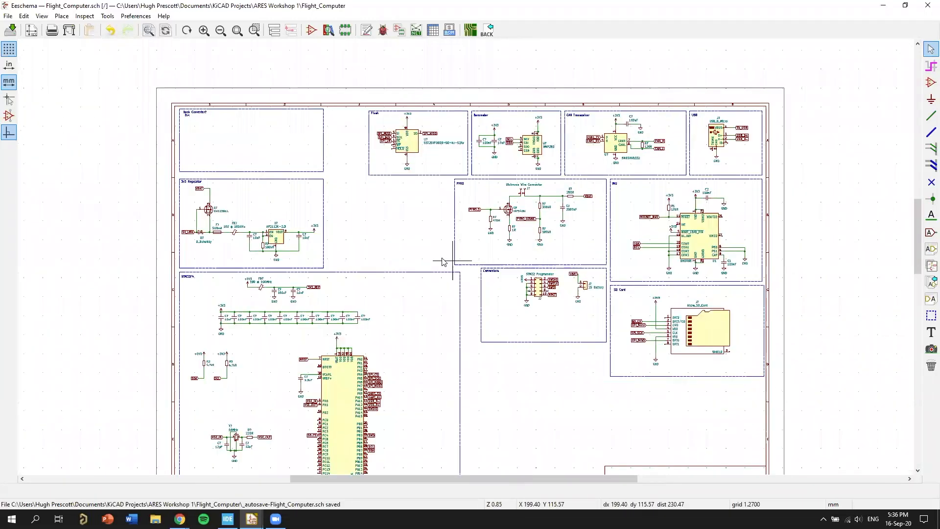
scroll(434, 248, up, 1)
middle_drag(464, 256, 492, 124)
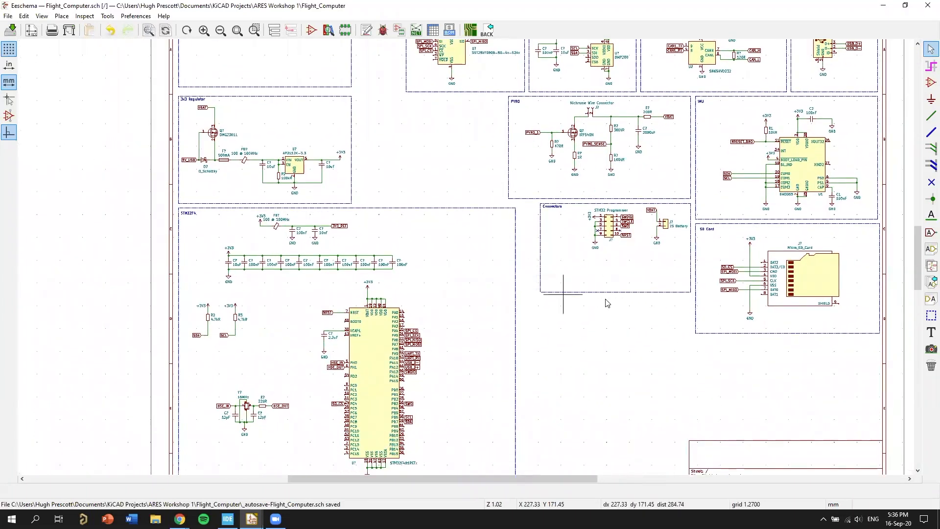
scroll(555, 315, down, 1)
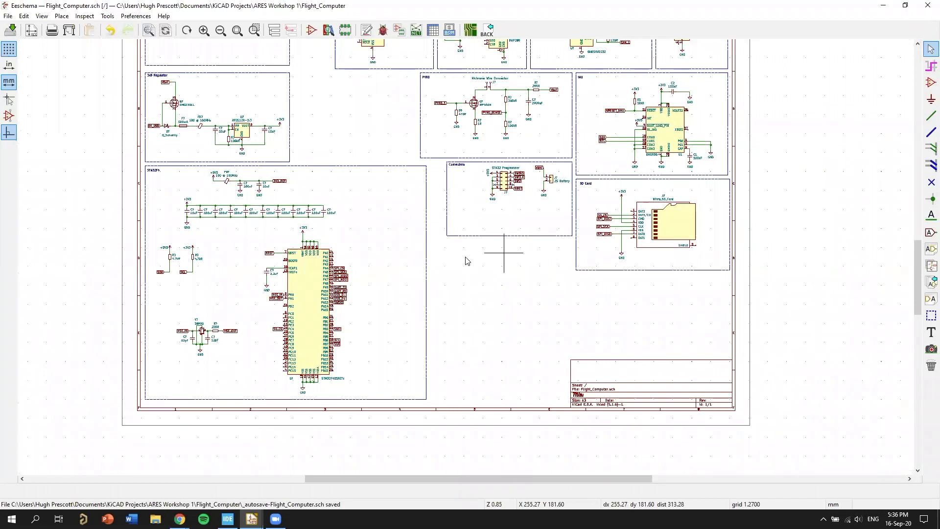
Step: Start adding a symbol in the Connectors block, filter the library for conn and preview the generic Conn_01x04 connector
scroll(466, 258, up, 8)
scroll(571, 273, down, 3)
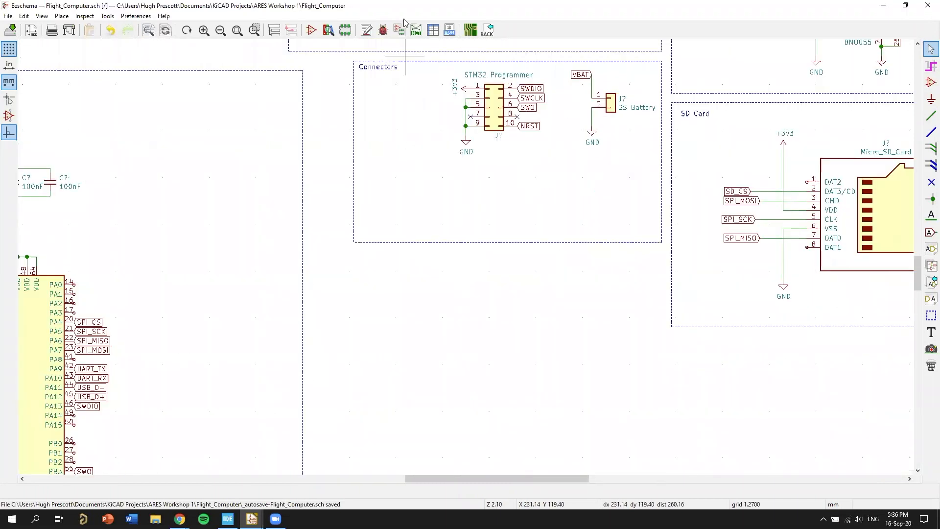
middle_drag(441, 161, 468, 233)
middle_drag(392, 172, 342, 156)
key(a)
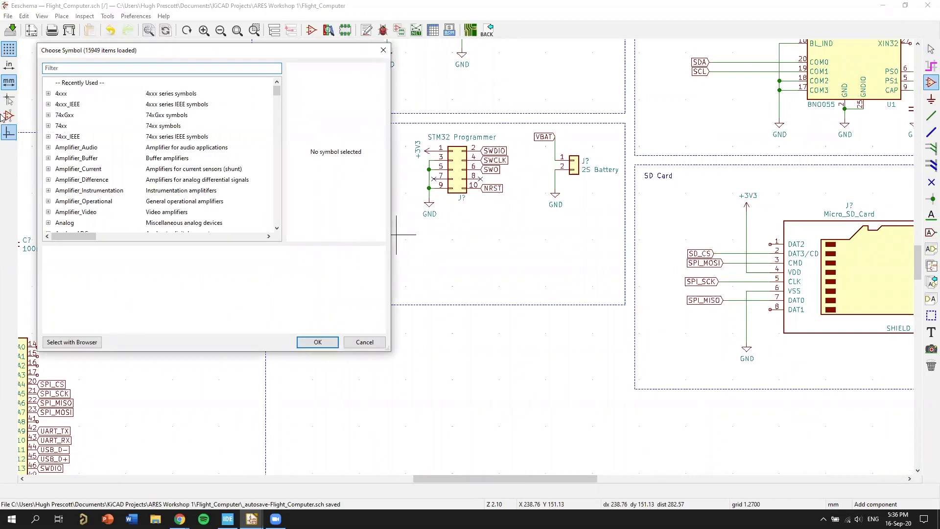
text(conn)
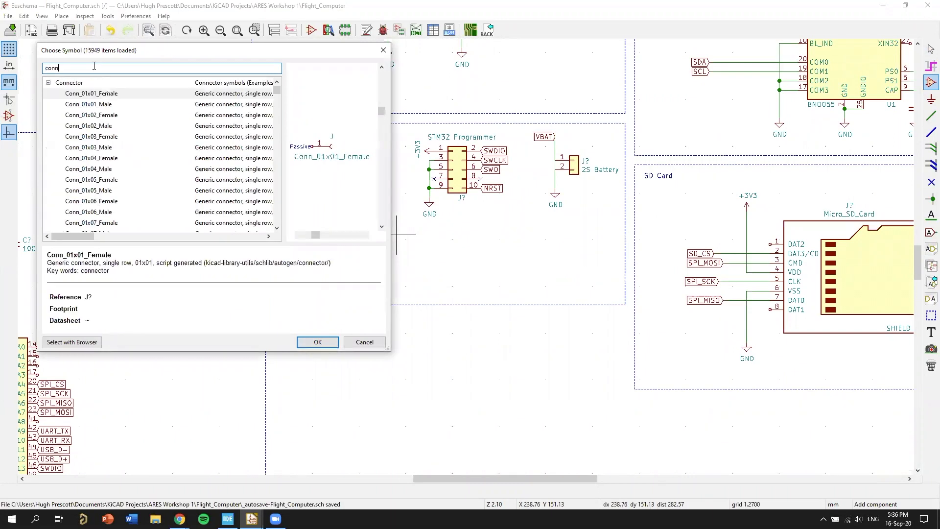
click(49, 83)
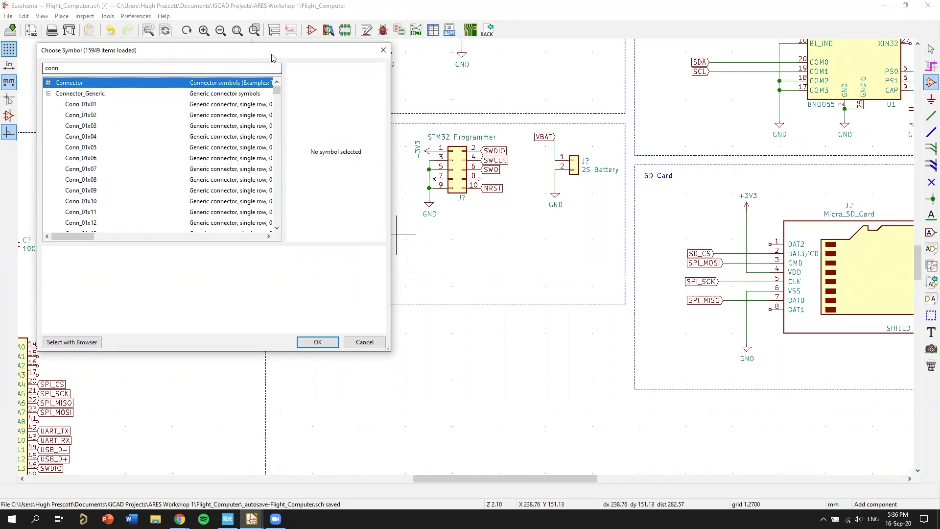
drag(153, 51, 110, 136)
drag(191, 97, 189, 102)
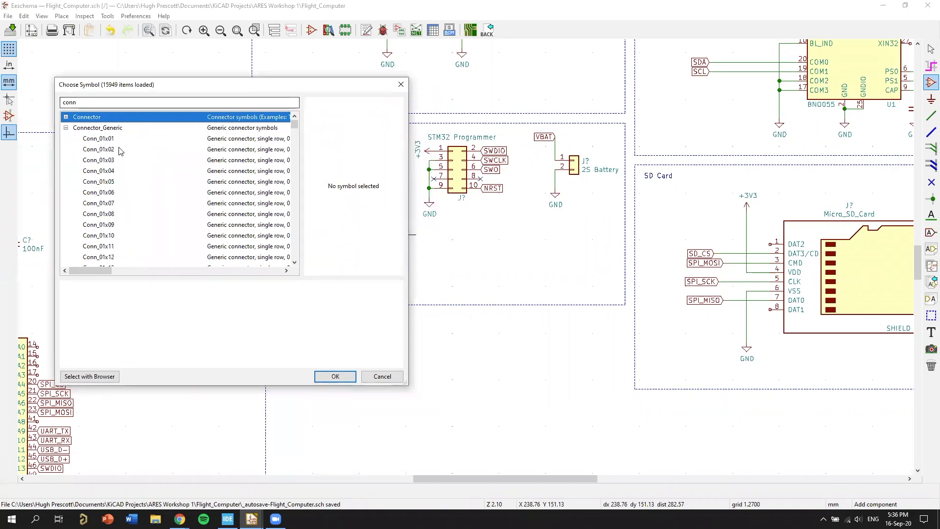
click(120, 150)
click(123, 172)
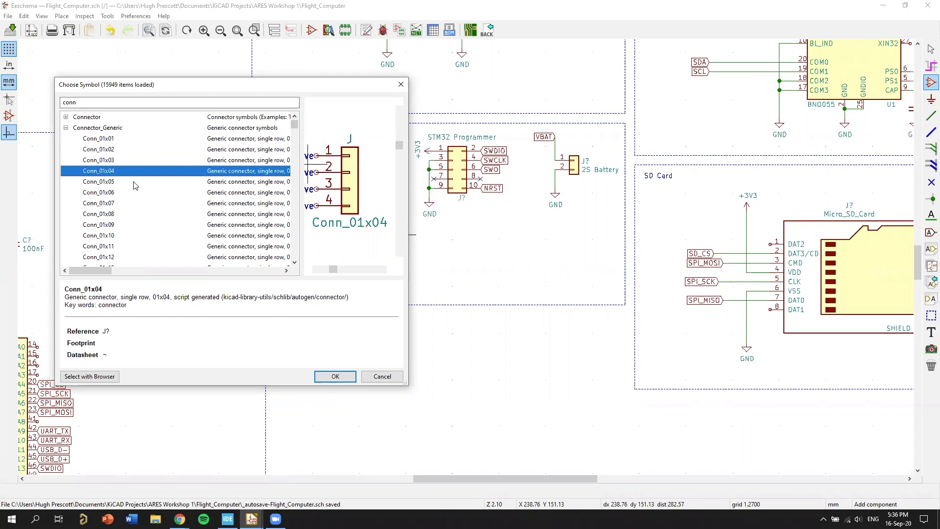
Step: Choose the Conn_02x02_Odd_Even symbol and place it below the STM32 Programmer header in the Connectors block
scroll(118, 171, down, 2)
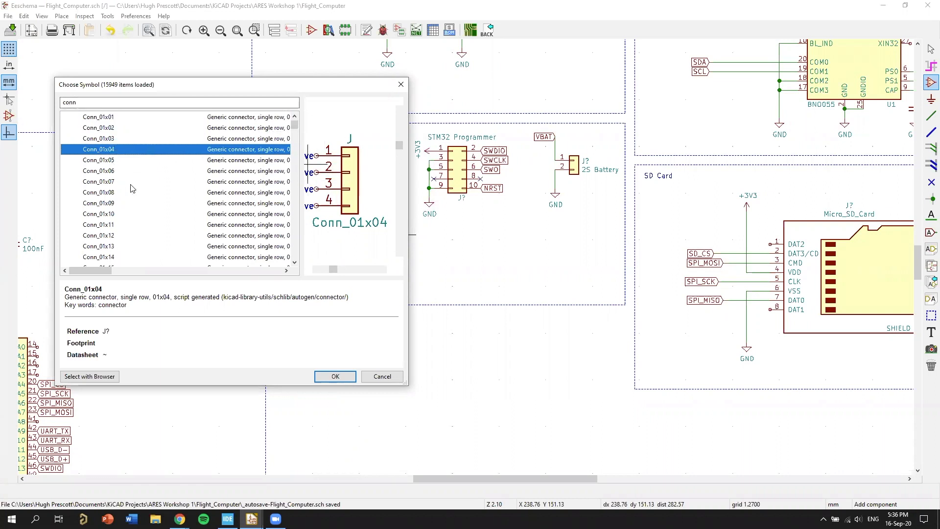
click(115, 104)
scroll(146, 181, down, 12)
scroll(139, 172, up, 2)
scroll(138, 170, down, 13)
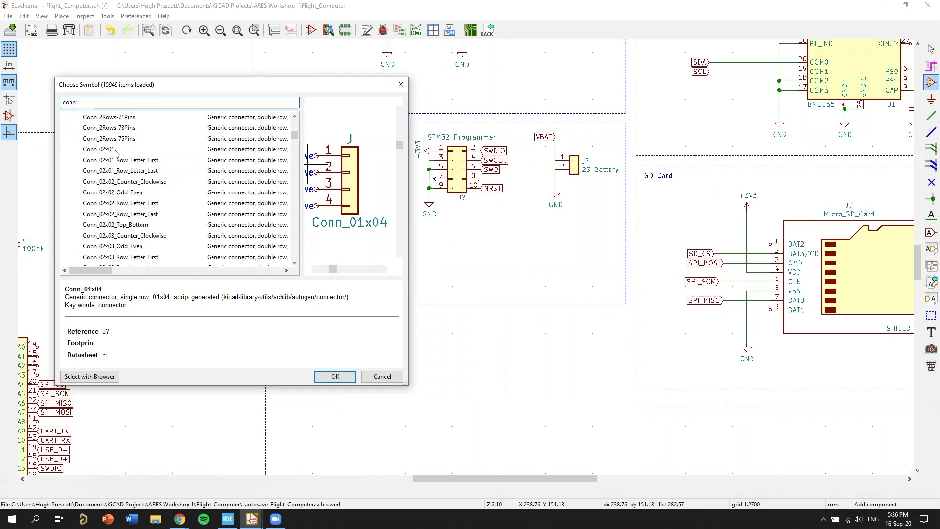
click(135, 193)
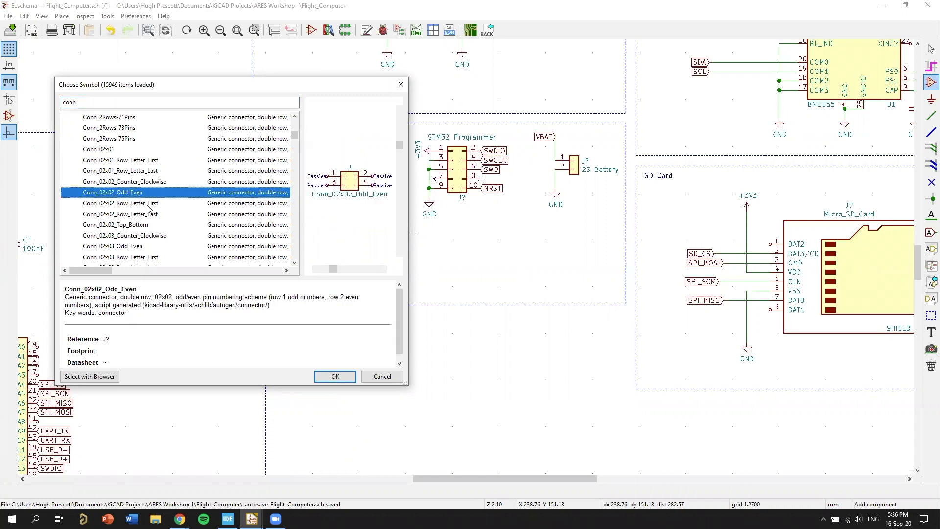
click(334, 376)
scroll(407, 255, up, 5)
scroll(433, 200, down, 3)
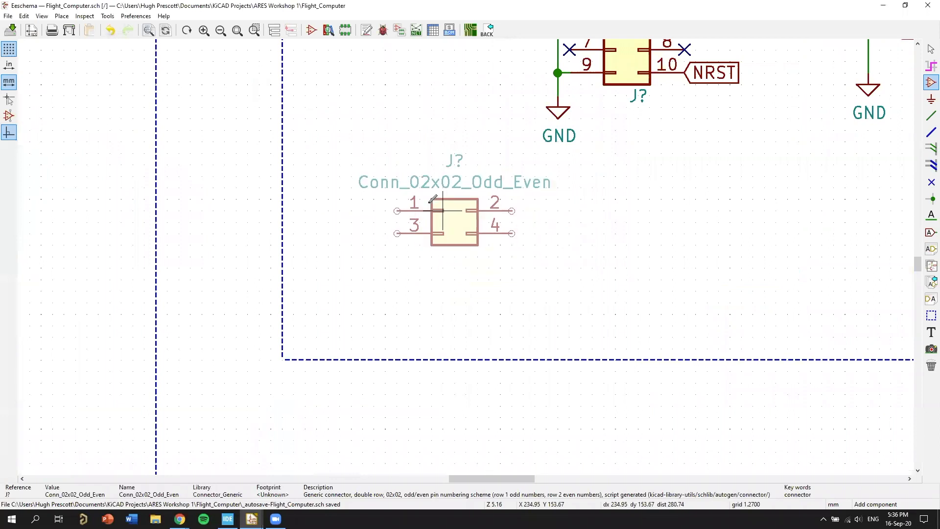
scroll(490, 249, down, 1)
right_click(395, 236)
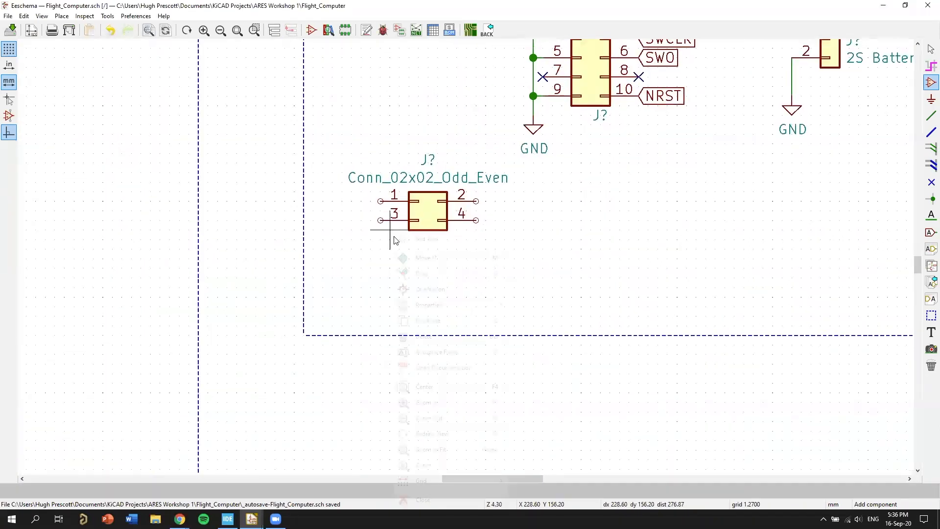
click(421, 240)
key(w)
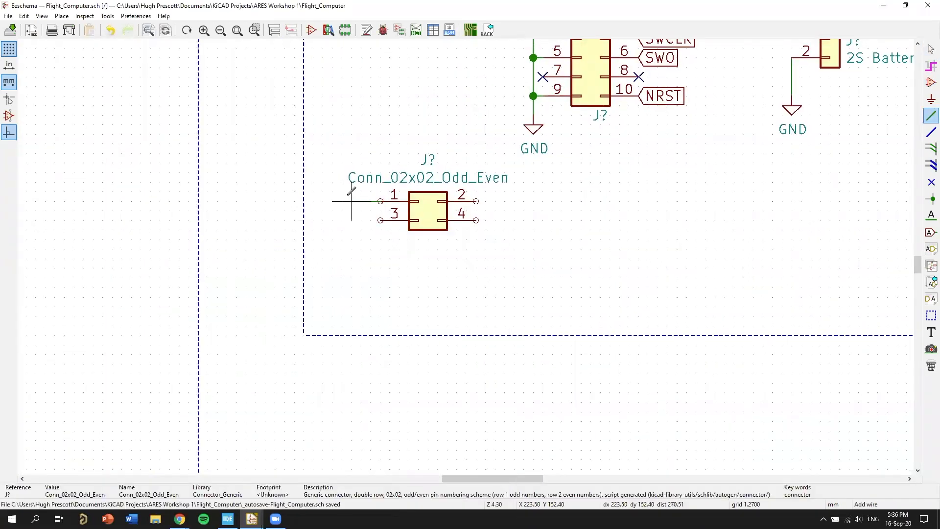
double_click(341, 192)
key(Delete)
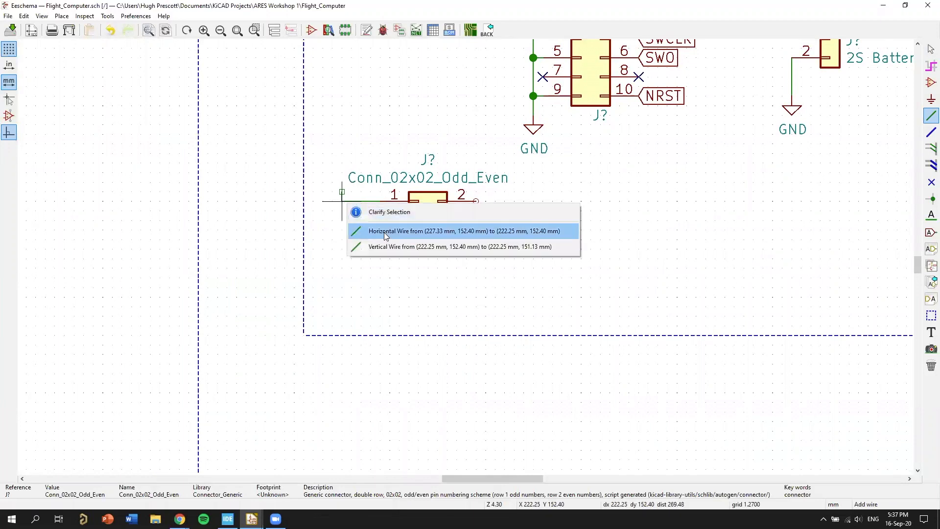
click(384, 234)
key(Delete)
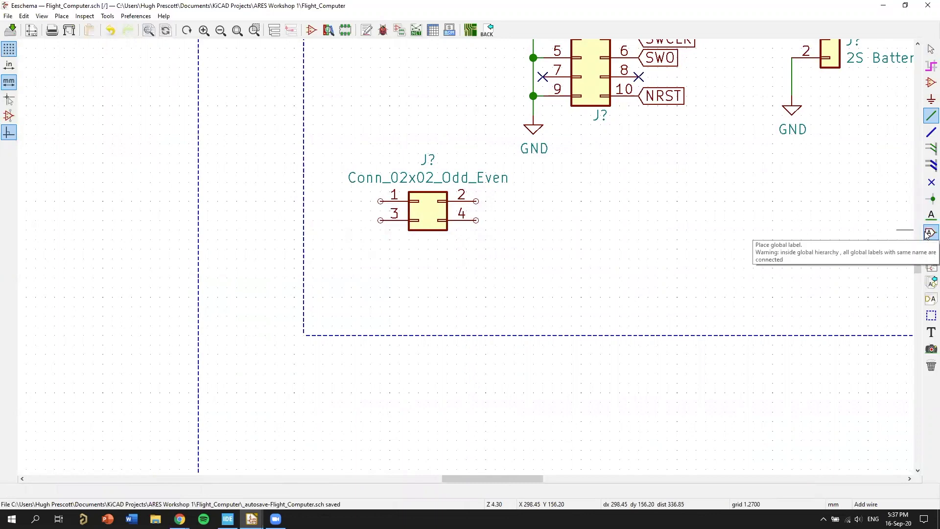
Step: Place an SDA global label beside pin 1 of the 2x2 connector and wire it to that pin
scroll(510, 252, down, 1)
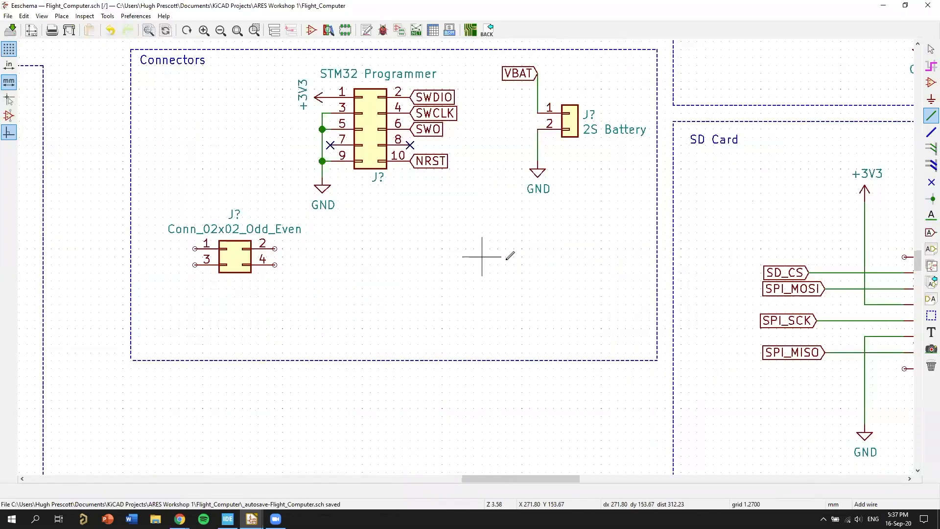
click(927, 235)
middle_drag(243, 294, 388, 267)
click(374, 256)
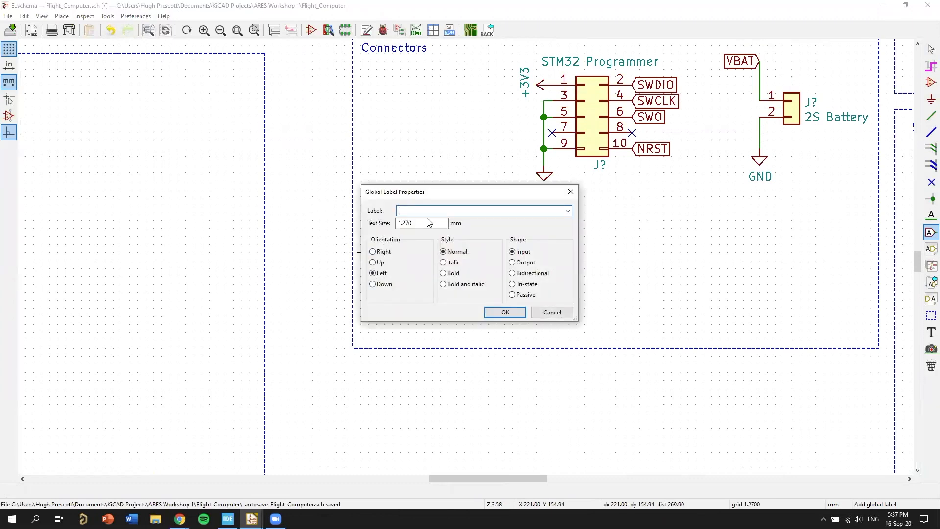
click(567, 211)
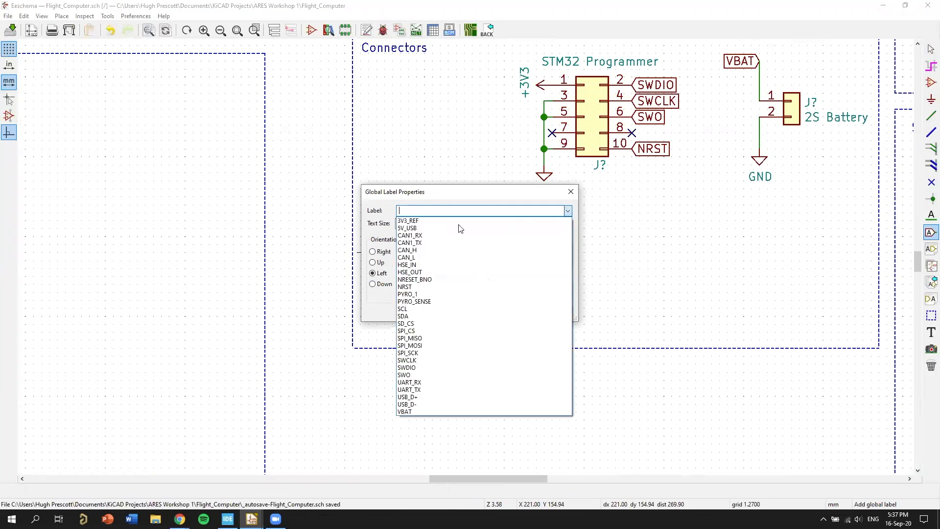
click(444, 317)
click(501, 311)
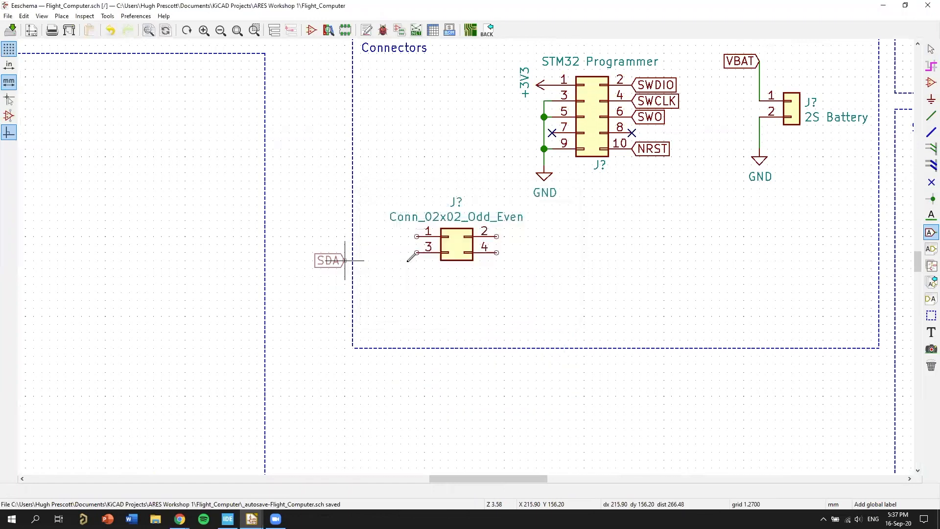
click(391, 237)
key(w)
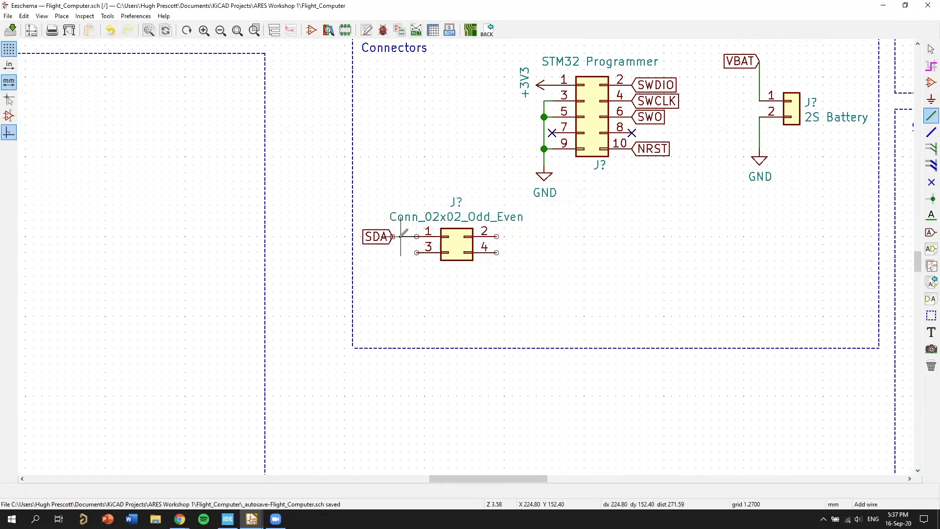
click(392, 236)
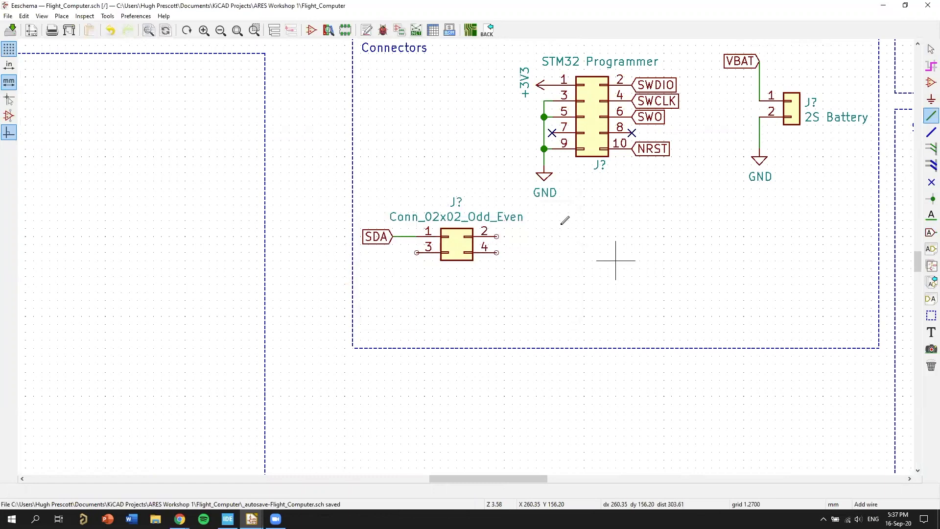
Step: Draw short horizontal wire stubs out of pins 3, 2 and 4 of the 2x02 connector
scroll(487, 267, up, 2)
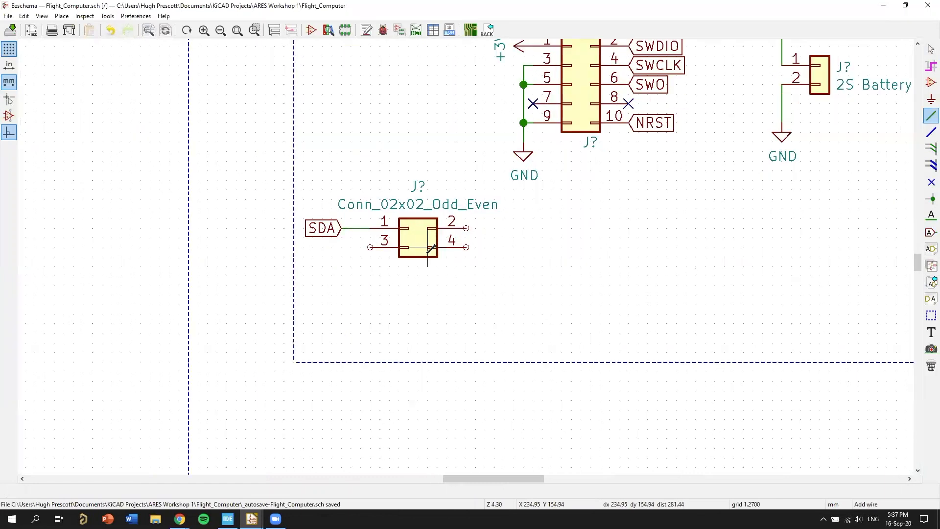
middle_drag(507, 254, 533, 246)
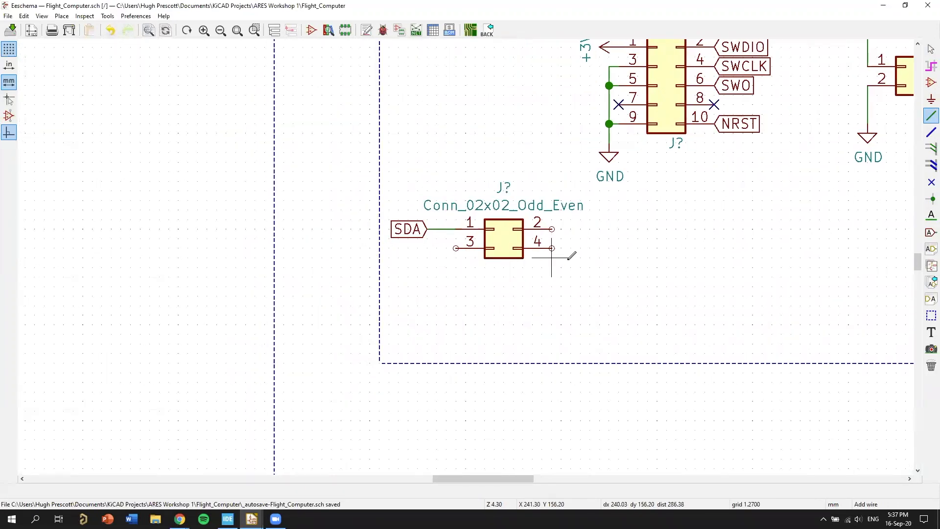
click(685, 238)
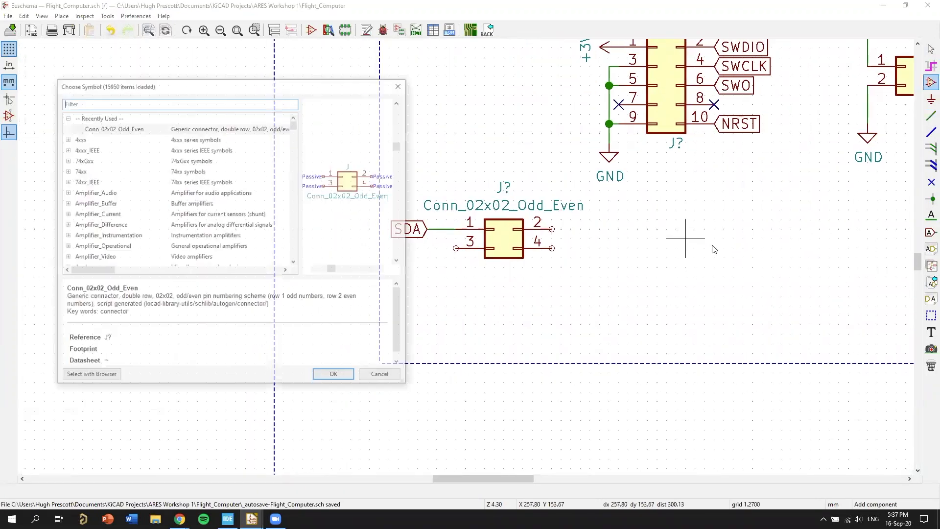
click(404, 87)
key(w)
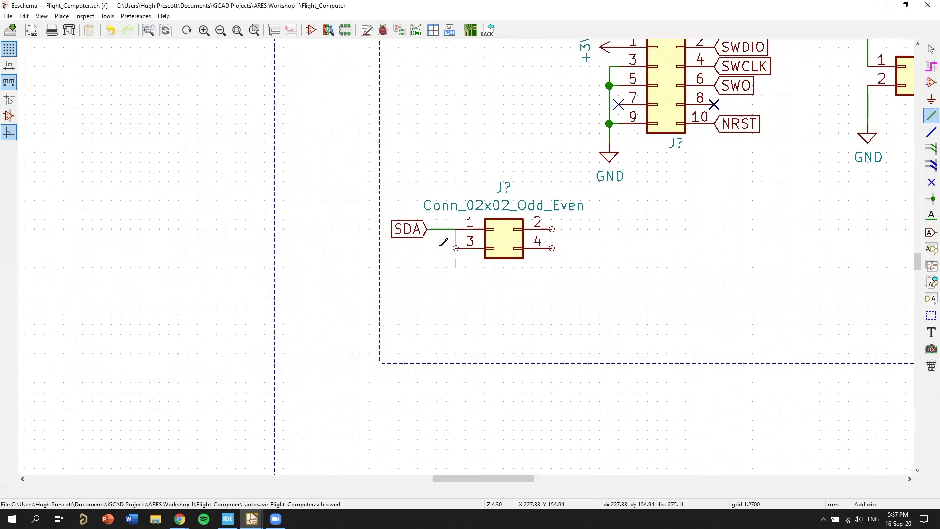
double_click(427, 248)
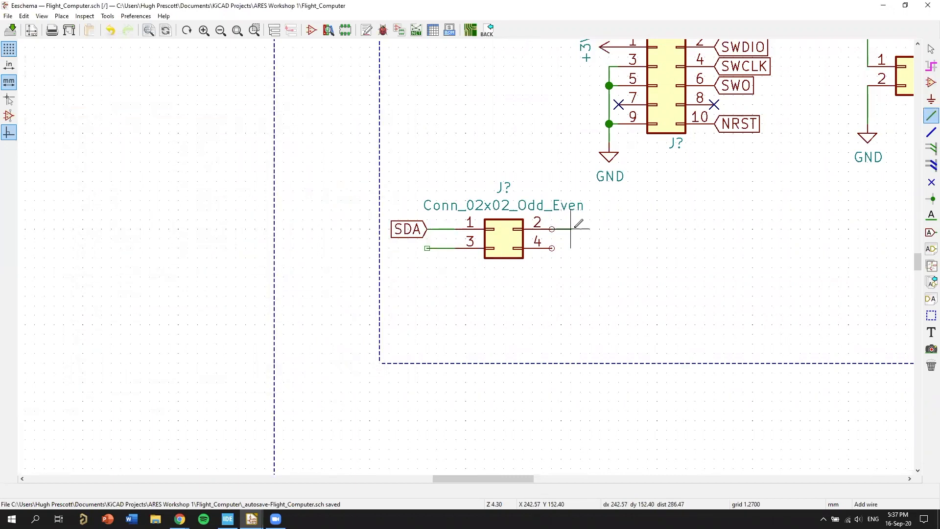
double_click(581, 229)
right_click(650, 313)
click(668, 320)
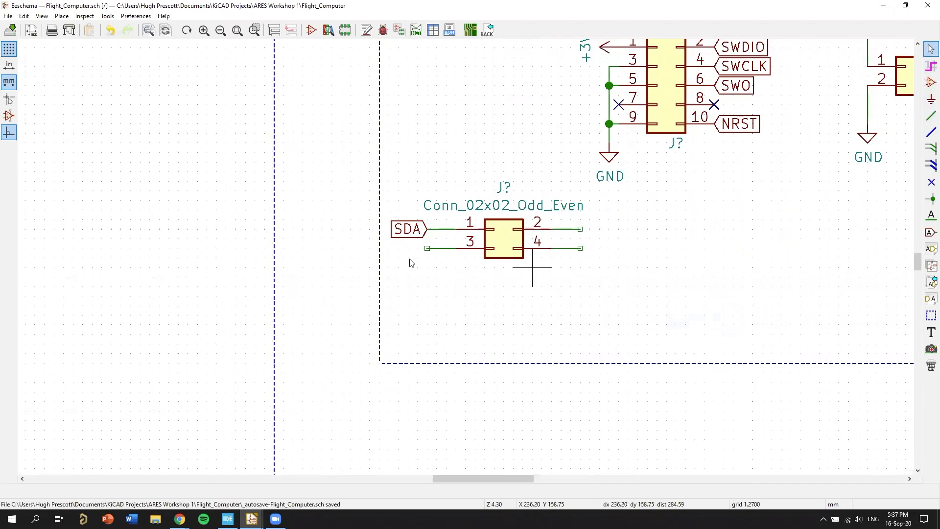
Step: Add a global label SCL at the end of the wire on pin 3 of the 2x02 connector
click(930, 233)
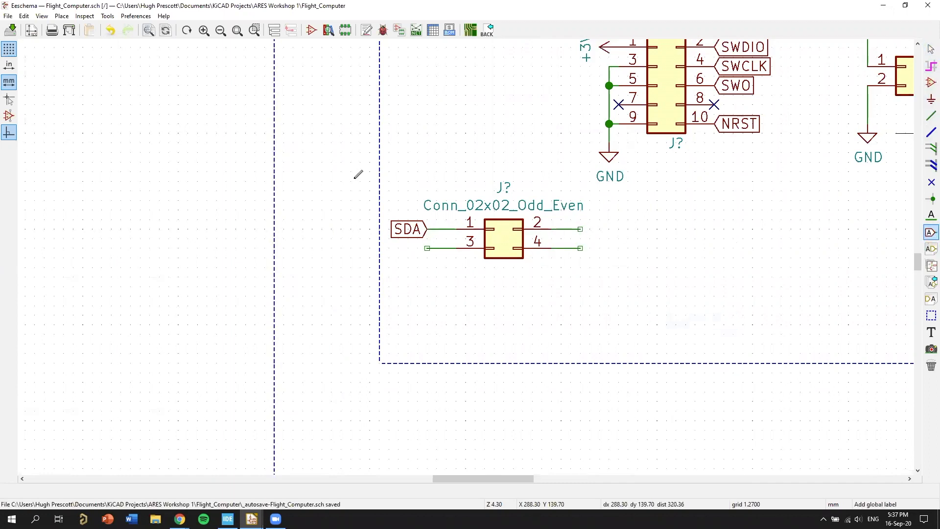
click(444, 294)
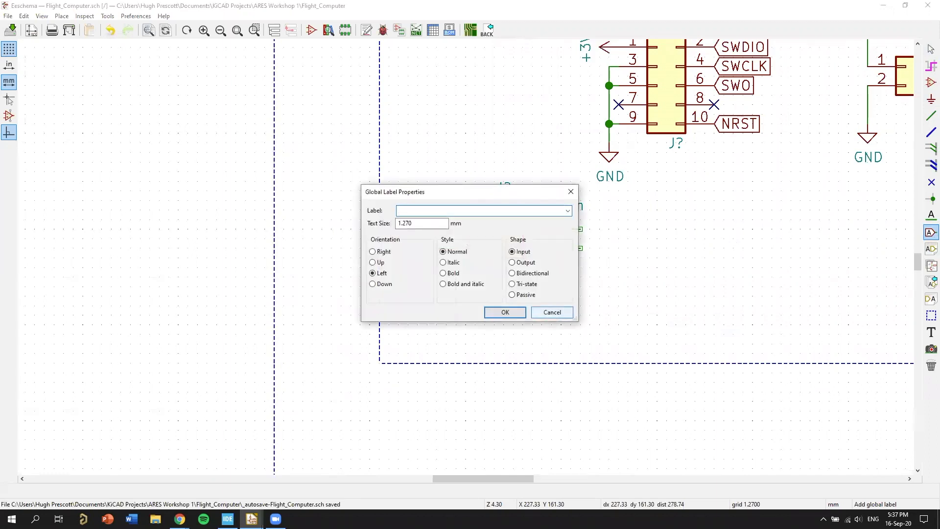
text(SCL)
key(Return)
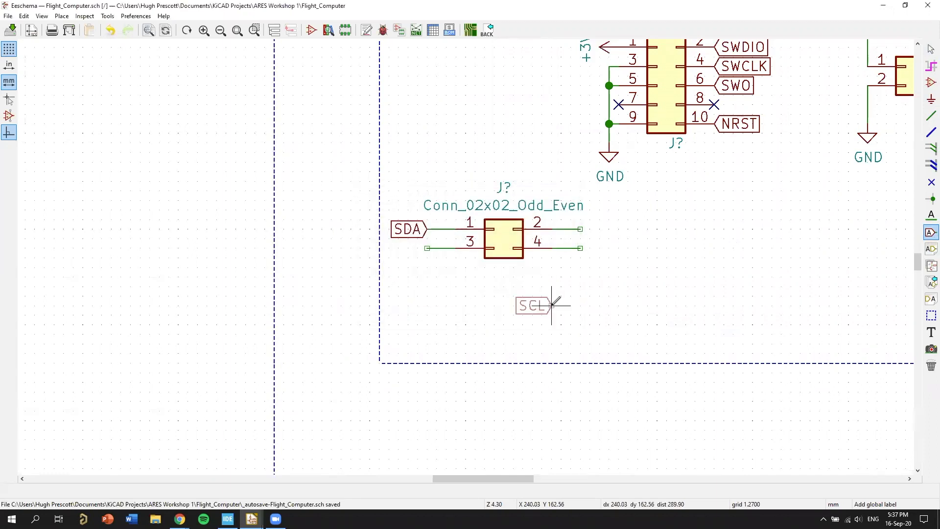
click(427, 248)
Step: Place a +3V3 power symbol beside the wire end of pin 2 on the SDA/SCL connector
scroll(516, 254, down, 4)
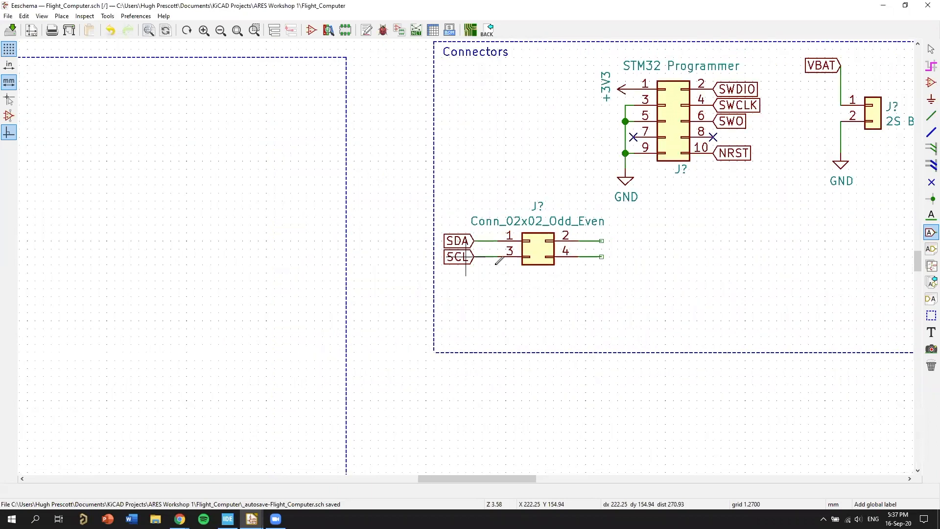
scroll(380, 317, up, 3)
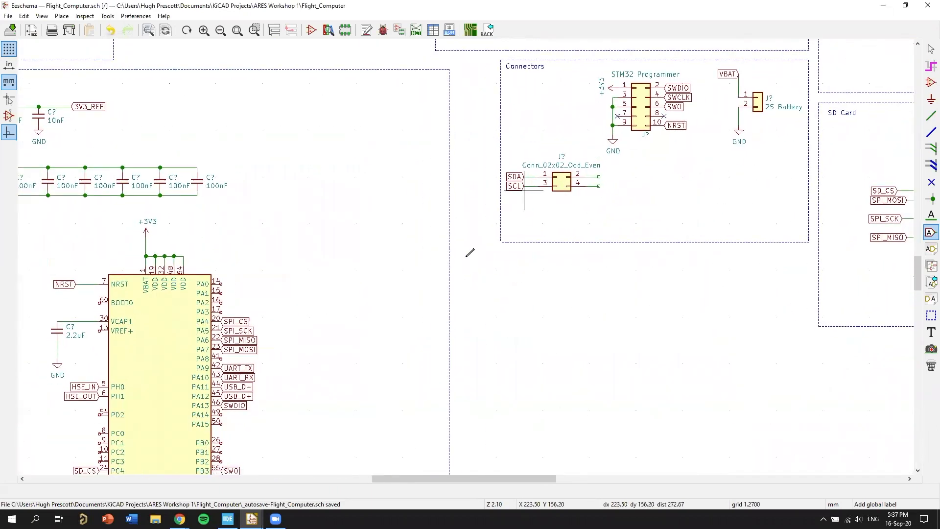
scroll(381, 317, down, 5)
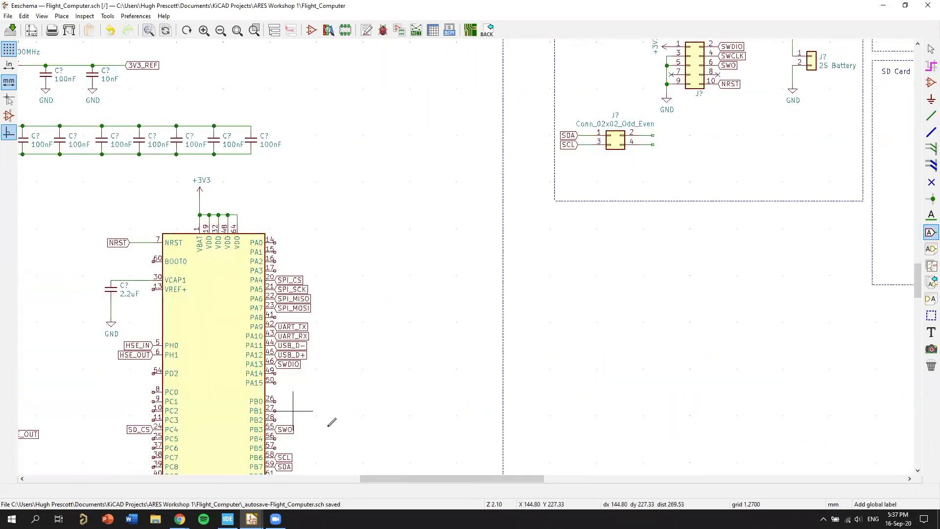
scroll(384, 336, up, 2)
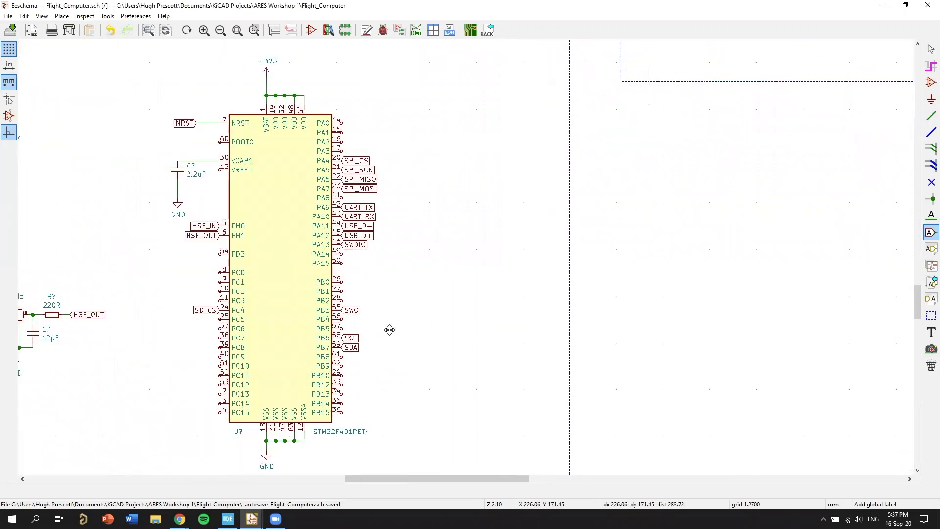
middle_drag(648, 86, 400, 327)
scroll(414, 304, up, 4)
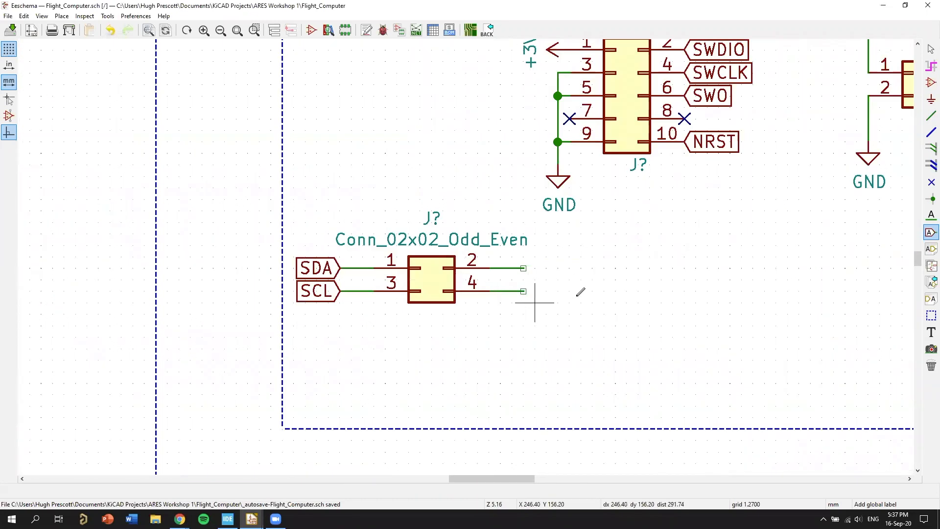
click(929, 99)
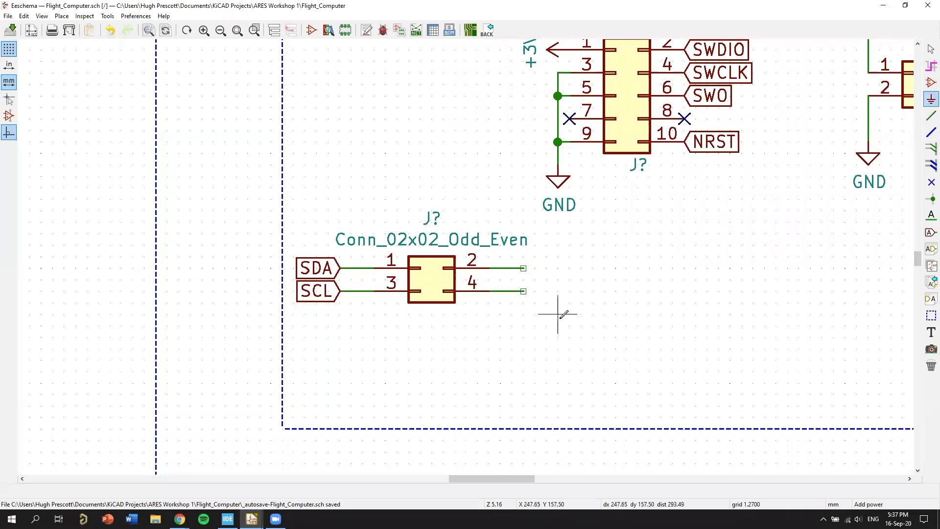
click(557, 314)
text(3v3)
key(Return)
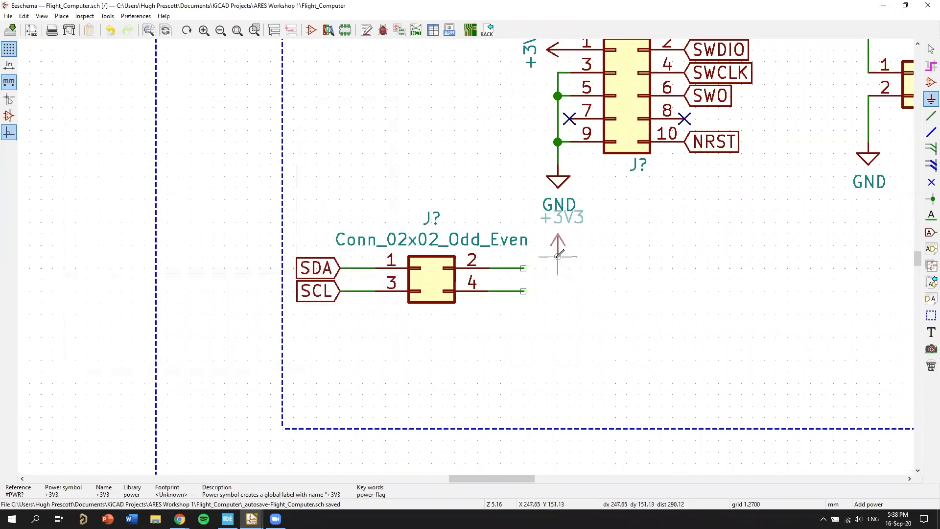
click(581, 268)
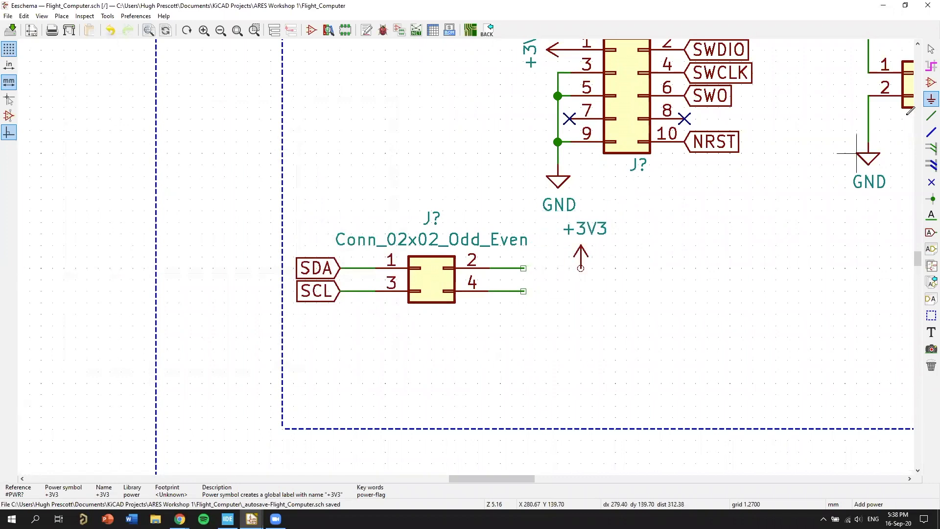
Step: Place a GND power symbol below the +3V3 symbol beside the SDA/SCL connector
click(569, 349)
text(gnd)
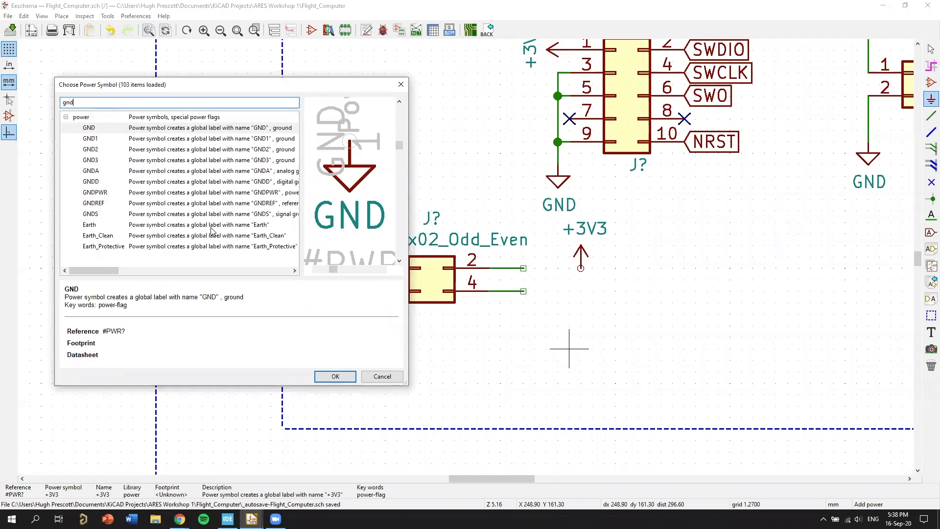
key(Return)
click(592, 349)
right_click(420, 165)
click(433, 172)
Step: Move the SDA/SCL connector block between the two power symbols and wire pin 2 to +3V3 and pin 4 to GND
drag(304, 206, 476, 339)
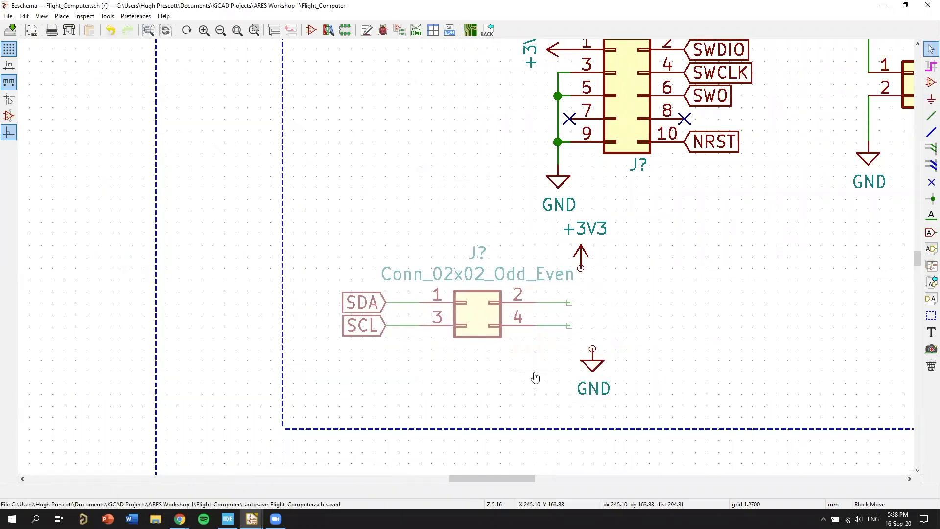
click(514, 373)
key(w)
click(557, 302)
click(592, 349)
click(557, 325)
Step: Move the SDA/SCL connector's reference and value text below its symbol
scroll(643, 279, down, 1)
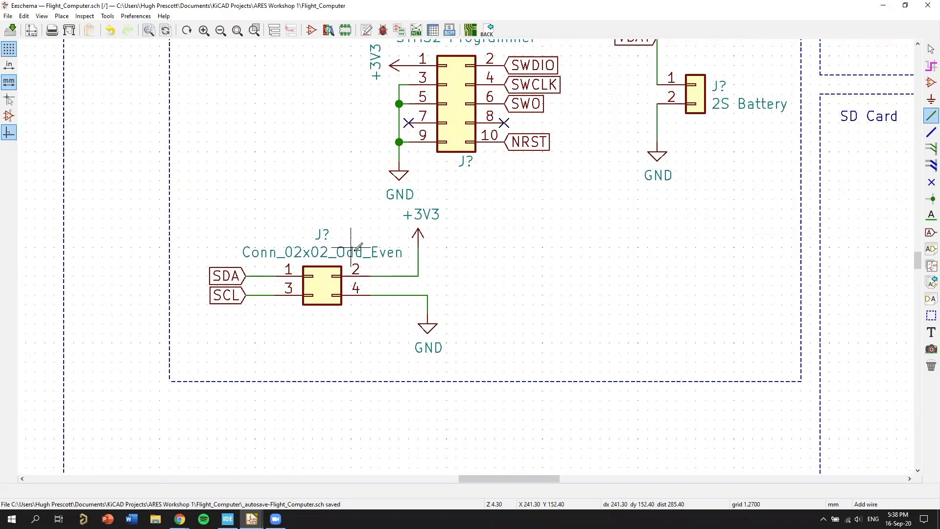
key(m)
click(293, 353)
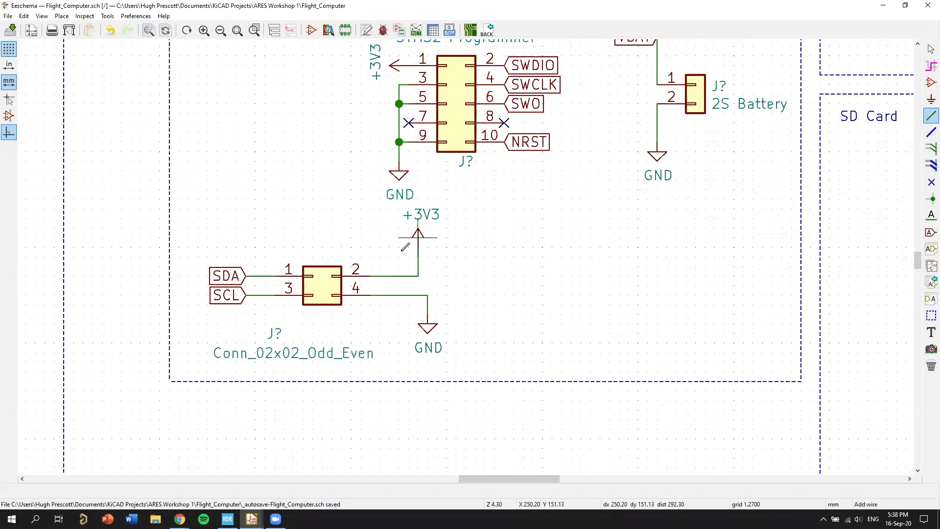
Step: Pull the +3V3 and GND symbols in close to pins 2 and 4 of the connector, keeping their wires attached
key(g)
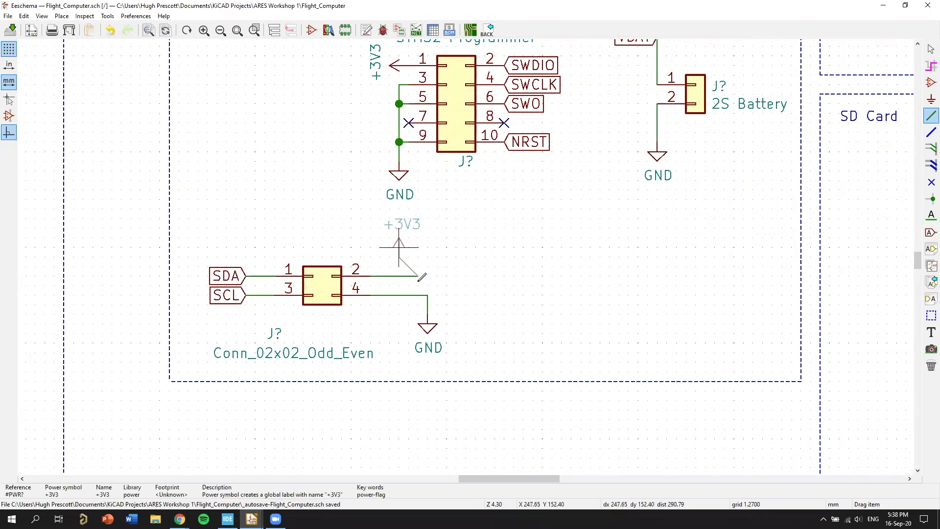
click(365, 309)
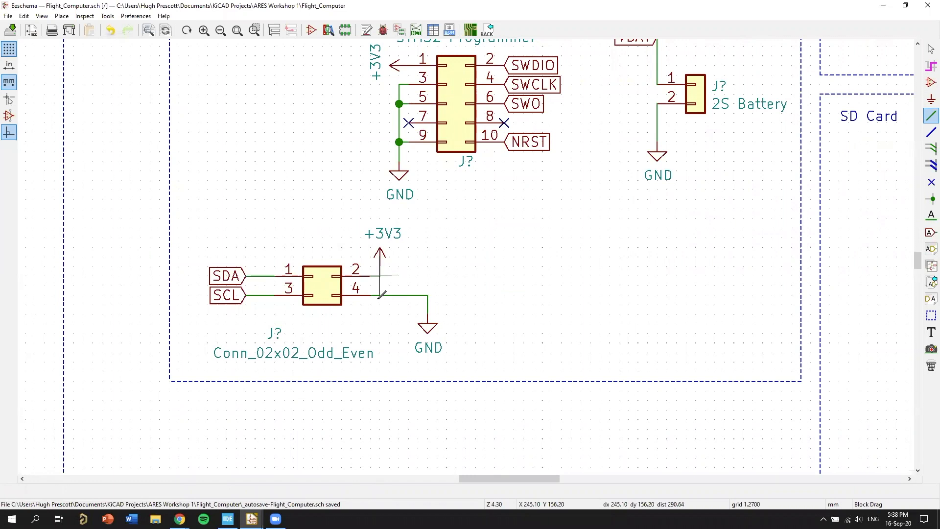
key(g)
click(370, 314)
key(g)
click(371, 296)
scroll(351, 304, up, 1)
scroll(627, 188, down, 1)
middle_drag(533, 247, 487, 243)
Step: Pull the SDA and SCL labels in close to pins 1 and 3, keeping their wires attached
key(g)
click(181, 281)
key(g)
click(181, 299)
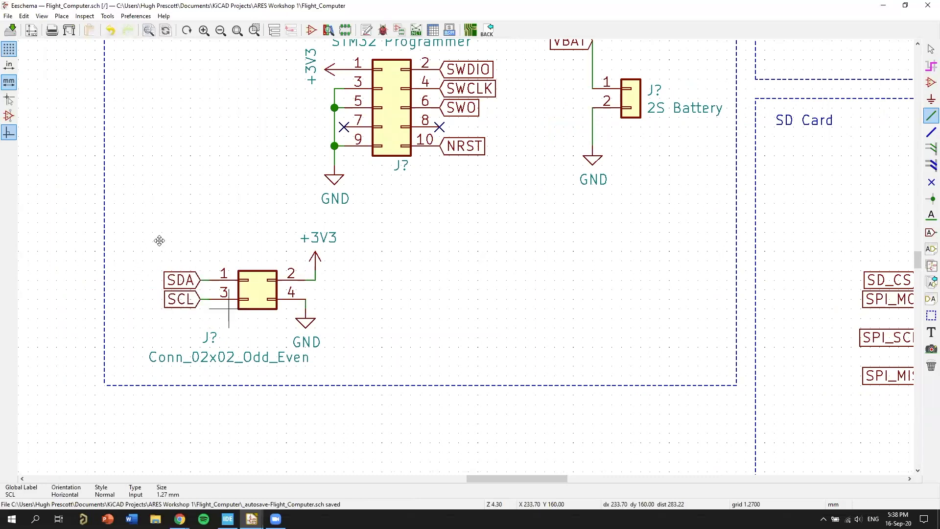
Step: Move the whole SDA/SCL connector circuit slightly up and to the right within the Connectors box
right_click(180, 225)
click(214, 233)
drag(152, 242, 162, 222)
click(372, 318)
key(Escape)
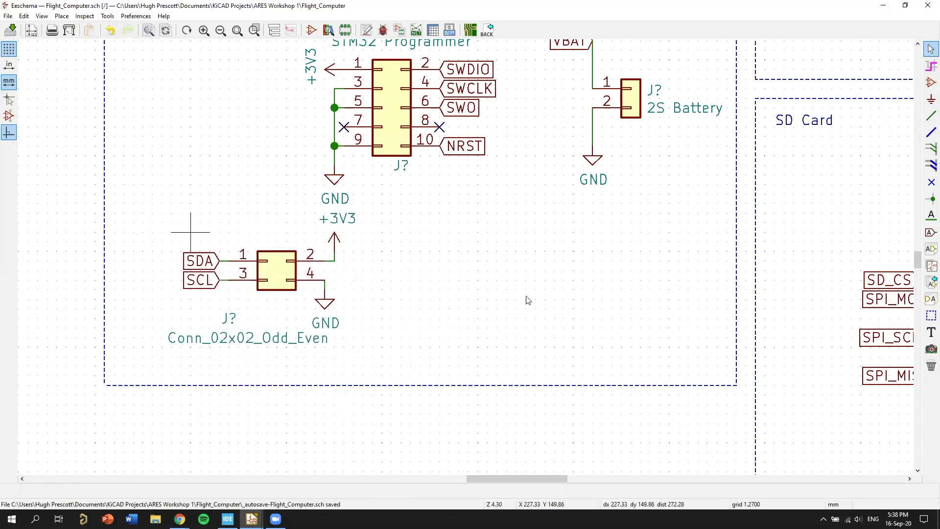
Step: Copy the 2x02 connector and place the duplicate to the right of the original, below the battery connector
key(c)
click(567, 356)
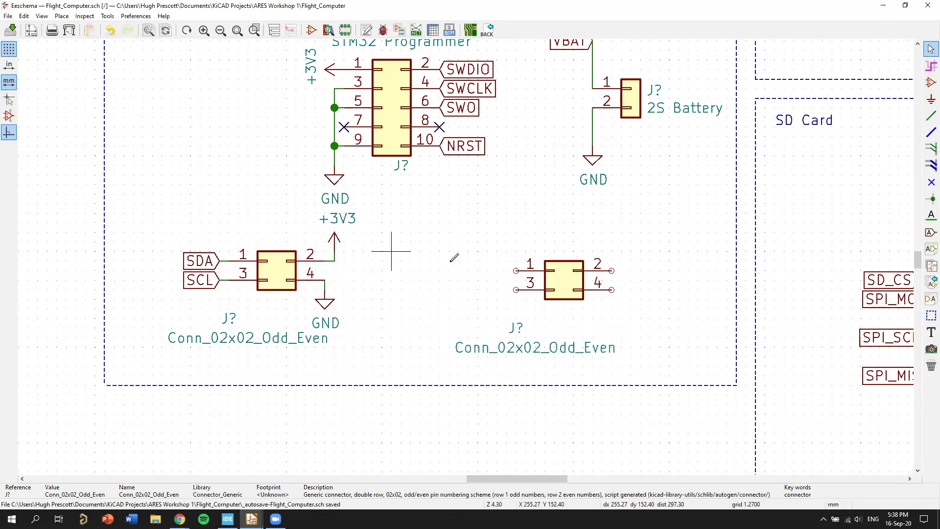
key(a)
click(465, 283)
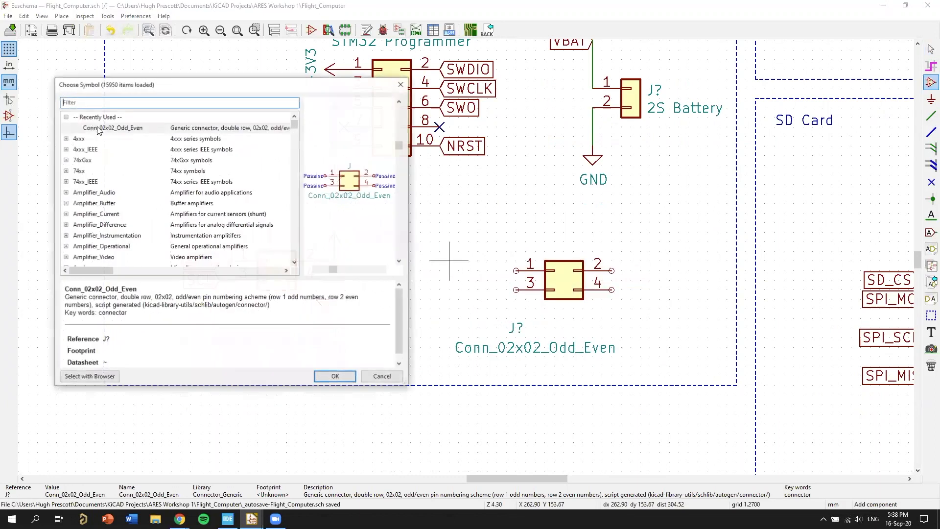
key(Escape)
Step: Add a global label UART_RX beside pin 1 of the copied 2x02 connector
click(932, 232)
click(372, 238)
text(UAER)
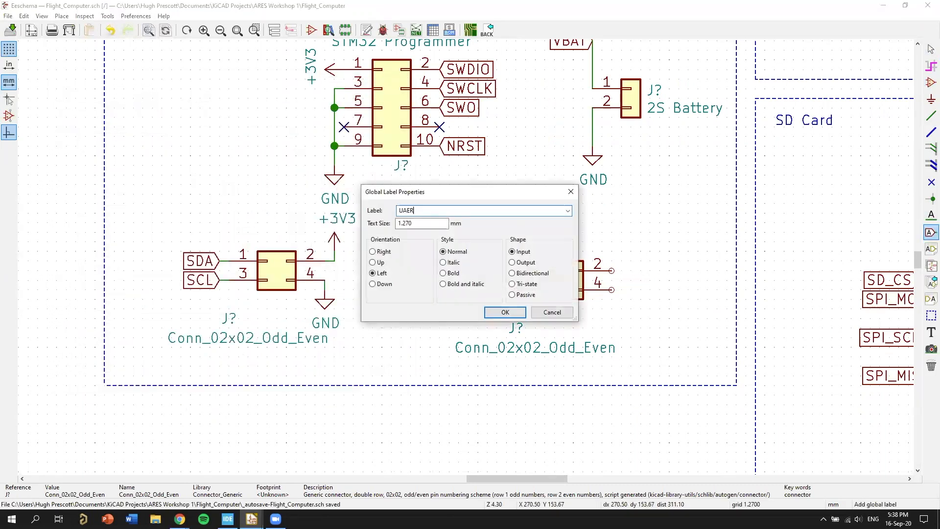
key(BackSpace)
key(BackSpace)
text(RT)
click(569, 211)
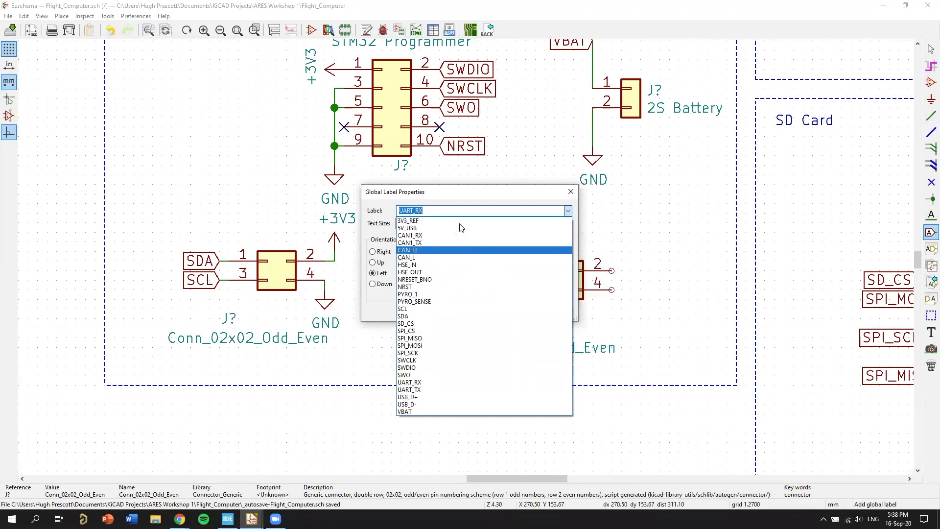
click(468, 382)
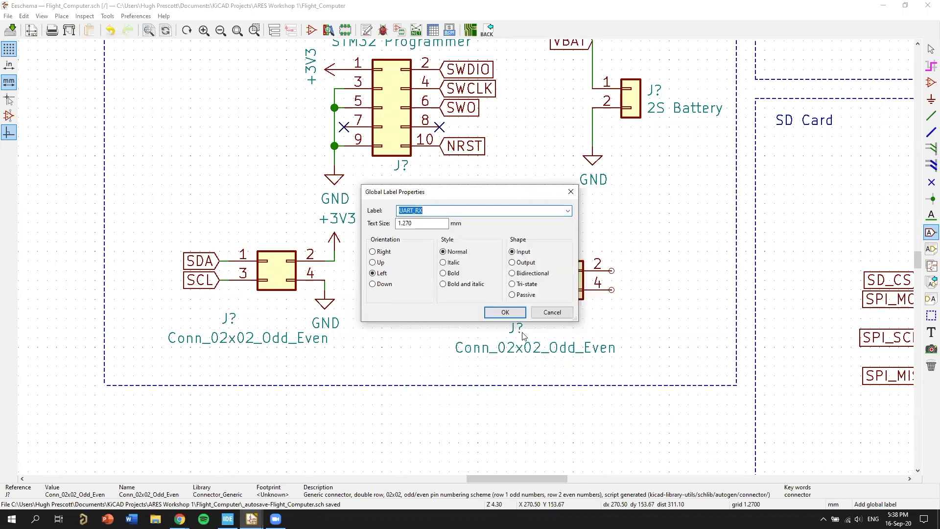
click(506, 312)
click(506, 270)
Step: Add a global label UART_TX beside pin 3 of the copied connector, under UART_RX
click(469, 298)
text(UAR)
text(_TX)
key(Return)
click(510, 289)
Step: Connect the UART_RX and UART_TX labels to pins 1 and 3 with short wires
scroll(498, 241, up, 6)
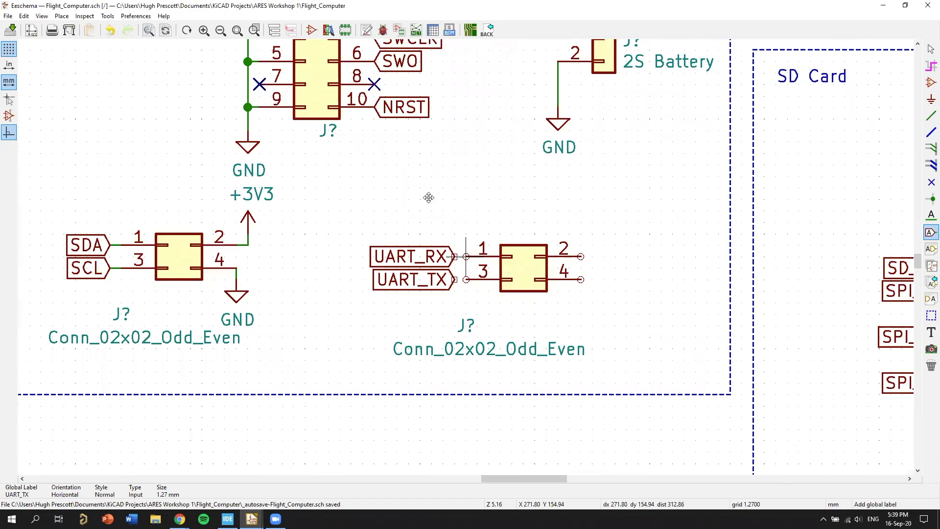
scroll(498, 240, down, 4)
key(w)
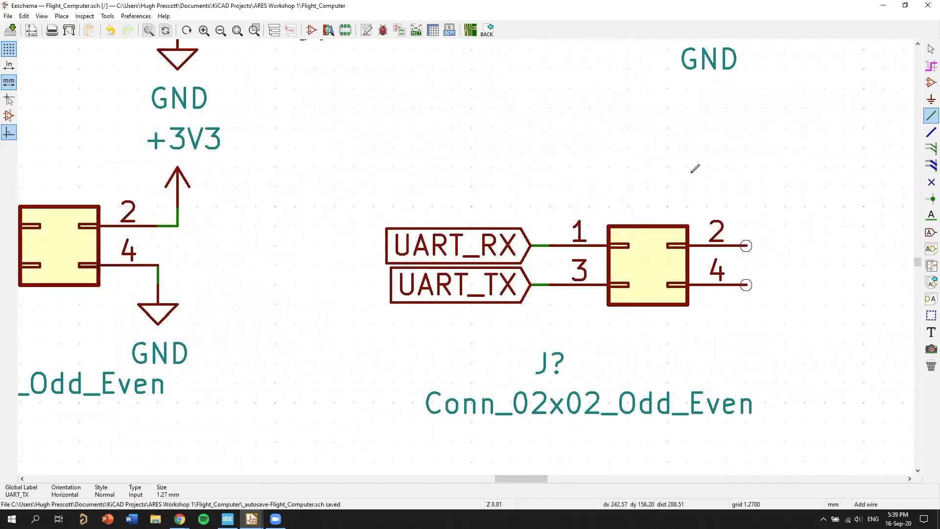
Step: Draw a wire from pin 2 of the UART connector bending upward and one from pin 4 bending downward
scroll(459, 259, up, 1)
middle_drag(489, 210, 461, 242)
click(415, 268)
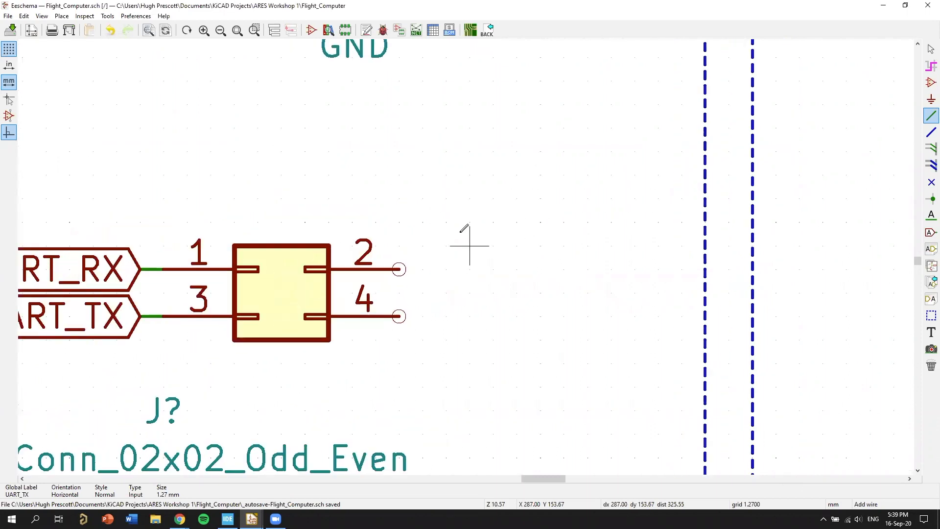
double_click(462, 220)
click(450, 314)
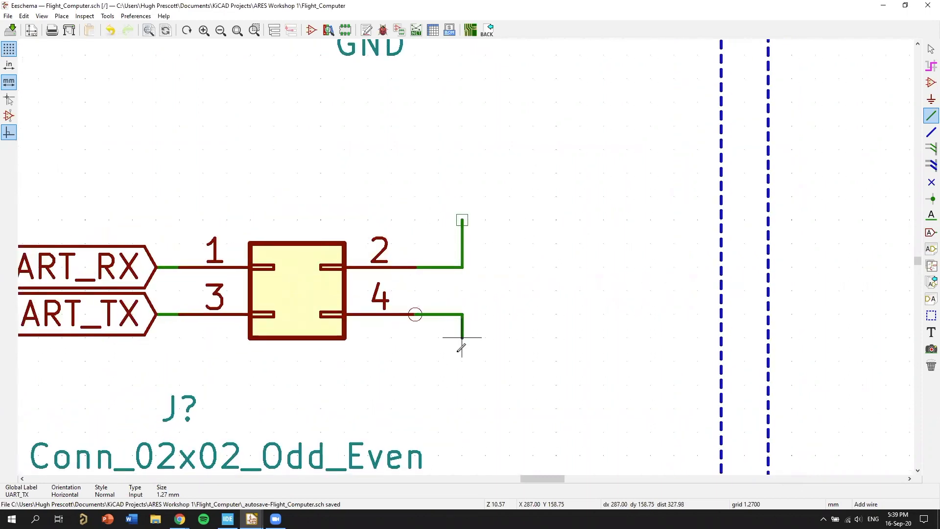
double_click(462, 360)
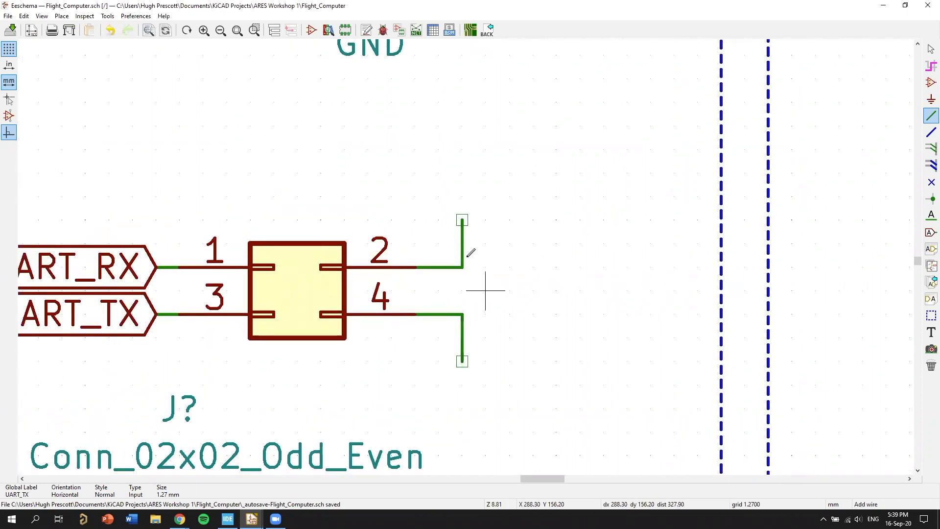
Step: Place a +3V3 power symbol on the upper end of the wire from pin 2 of the UART connector
scroll(485, 291, down, 1)
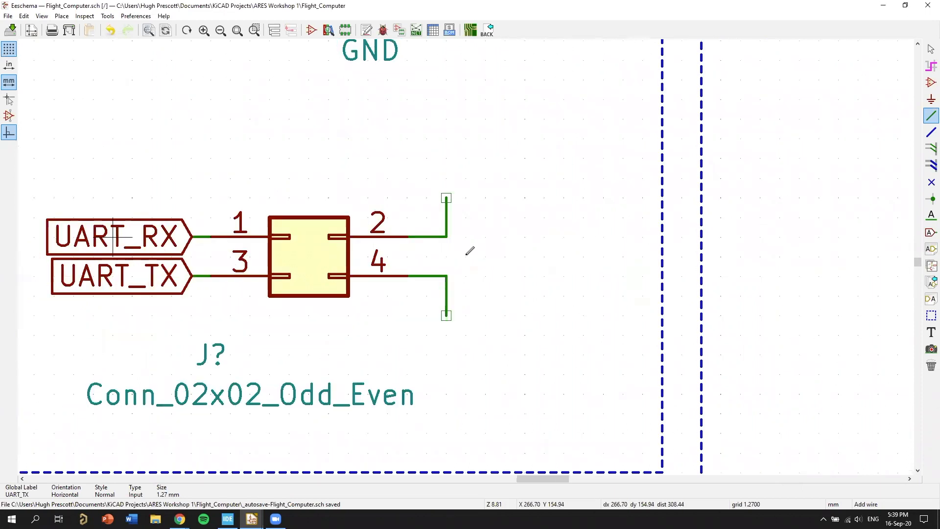
scroll(468, 253, down, 1)
scroll(468, 269, down, 1)
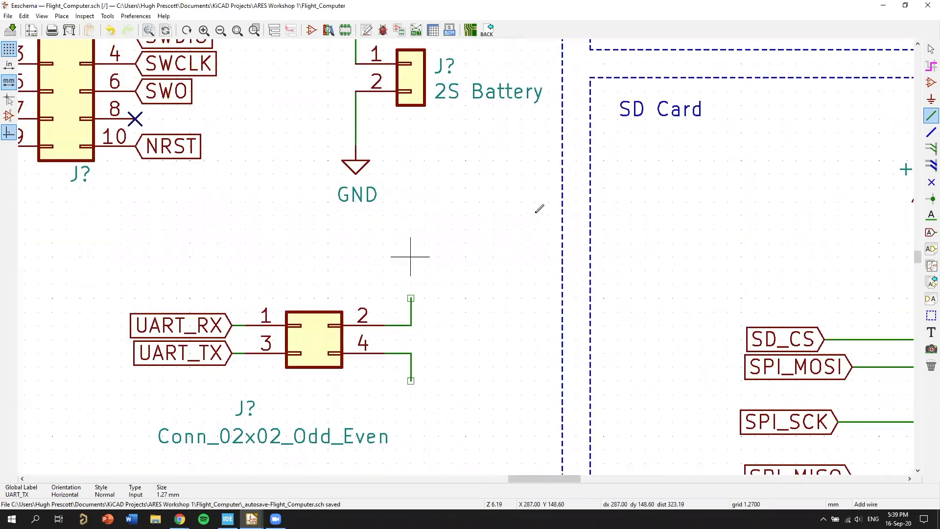
scroll(538, 208, up, 3)
scroll(542, 202, down, 1)
key(p)
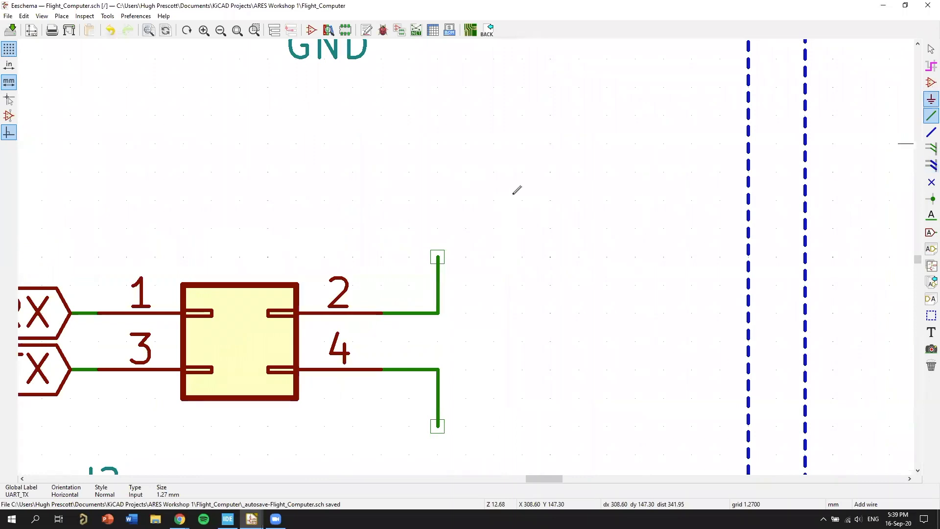
click(466, 172)
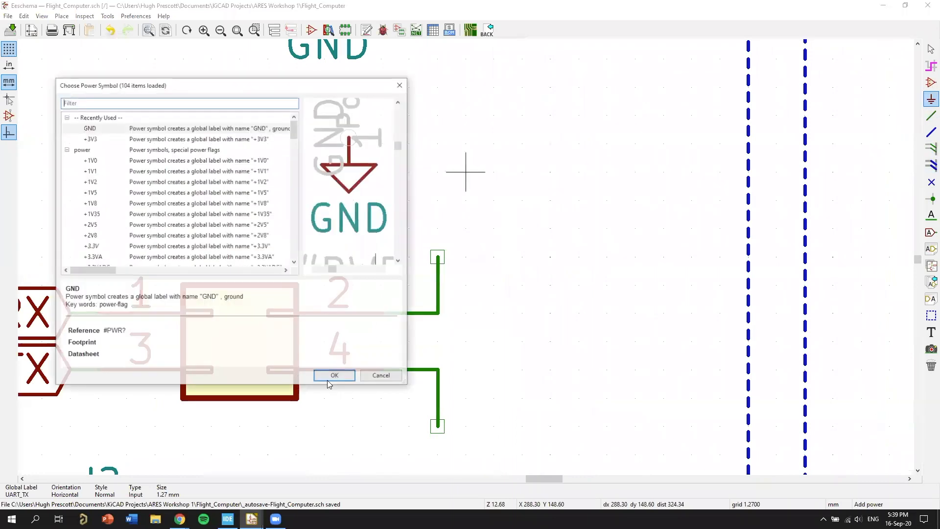
key(Down)
key(Return)
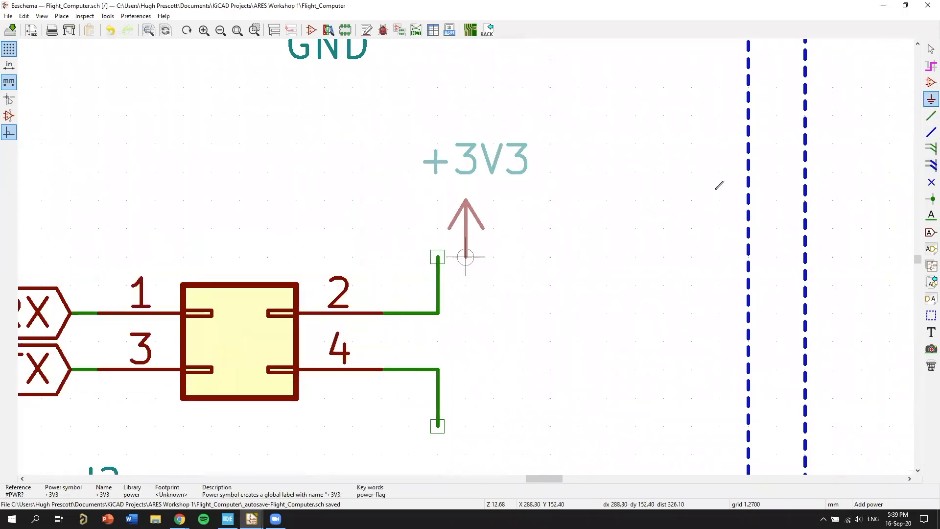
click(437, 257)
Step: Place a GND power symbol on the lower end of the wire from pin 4 of the UART connector
click(719, 199)
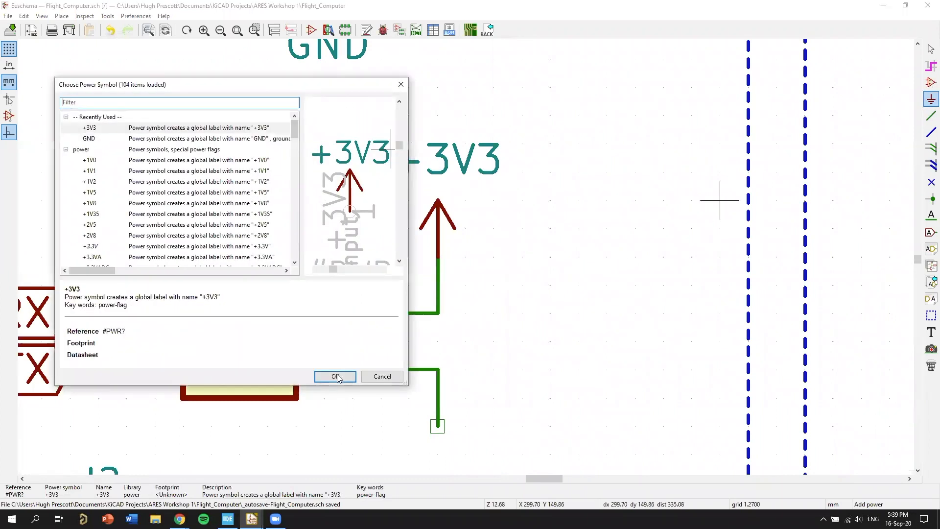
key(Down)
key(Return)
click(437, 429)
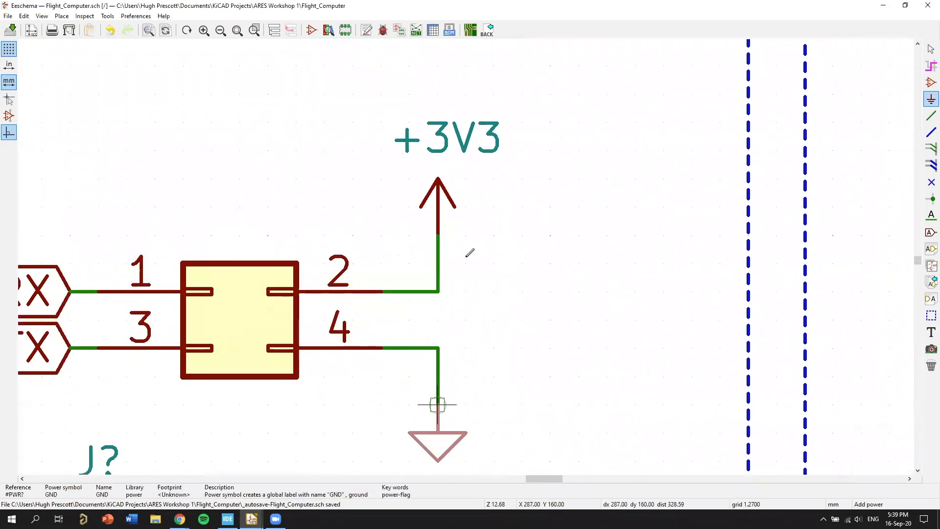
scroll(470, 252, down, 4)
scroll(443, 233, down, 3)
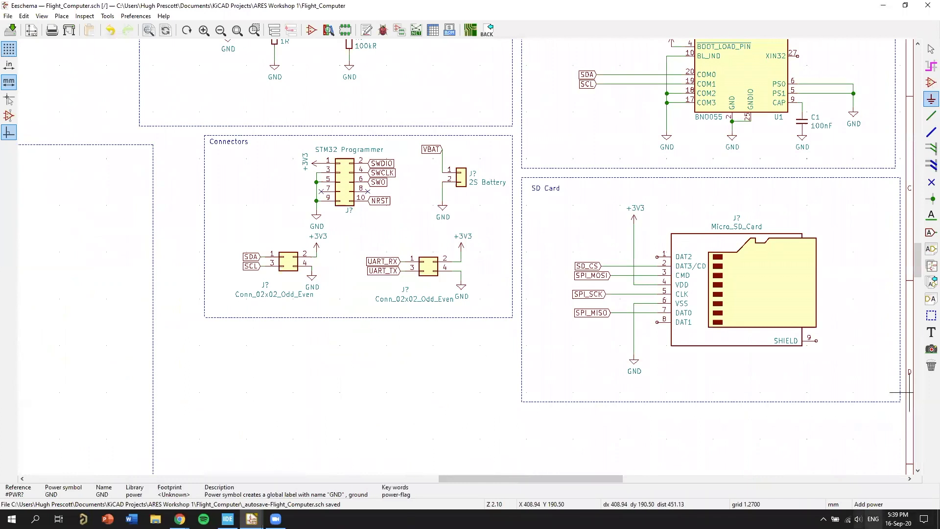
click(847, 519)
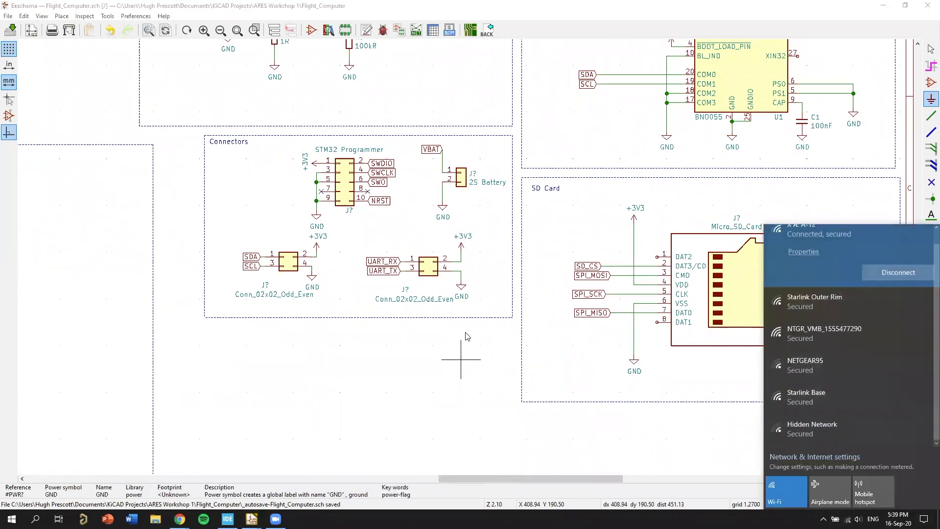
right_click(464, 211)
click(490, 217)
Step: Annotate the schematic, keeping existing annotations, sorting components by X position and using the first free number after 0
scroll(494, 260, down, 3)
scroll(494, 260, up, 3)
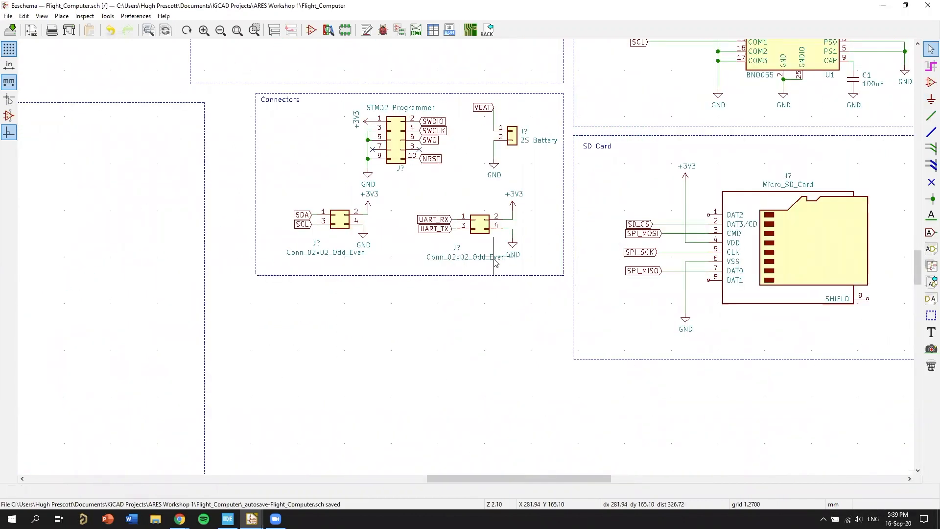
middle_drag(494, 260, 447, 265)
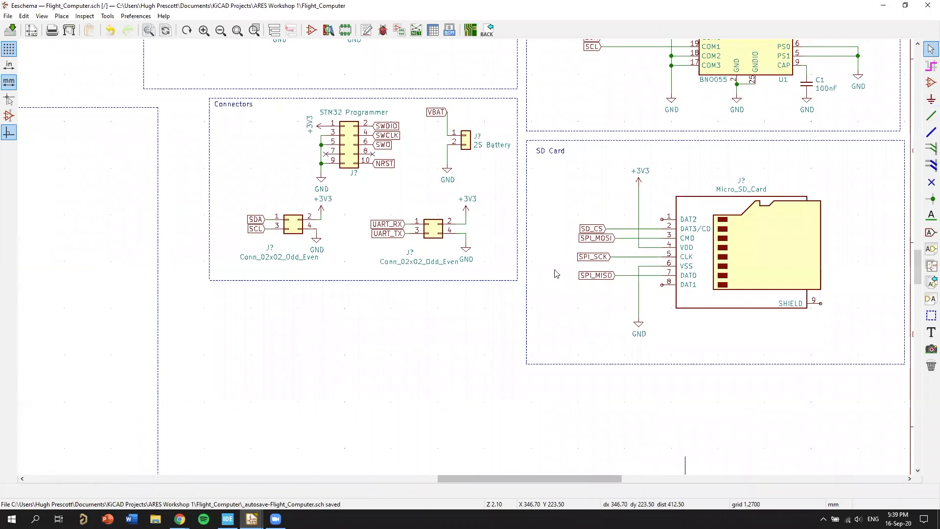
scroll(464, 265, down, 3)
middle_drag(465, 256, 449, 225)
scroll(562, 269, up, 1)
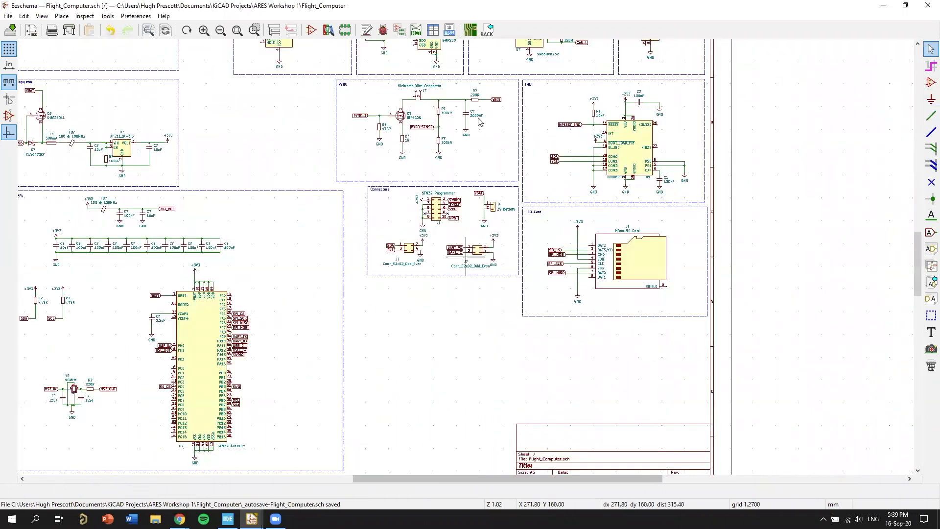
scroll(455, 241, down, 1)
middle_drag(372, 137, 411, 151)
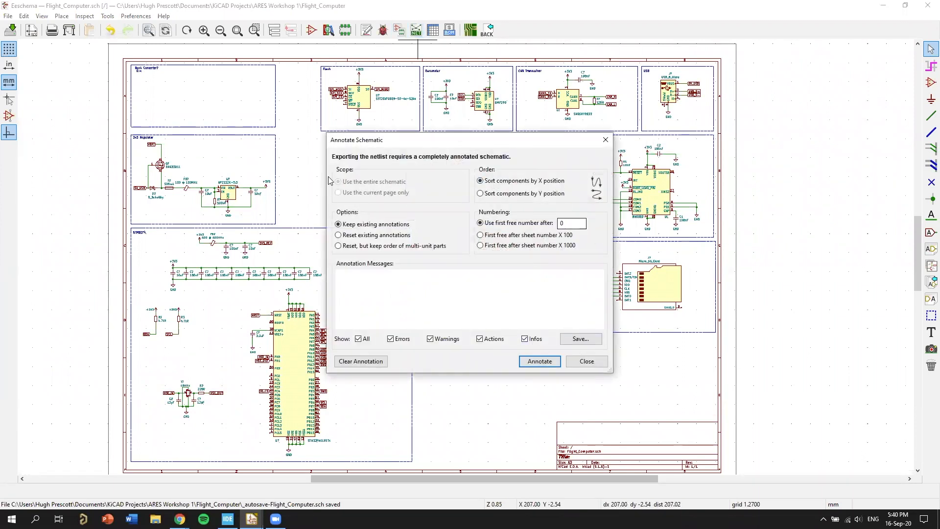
click(545, 360)
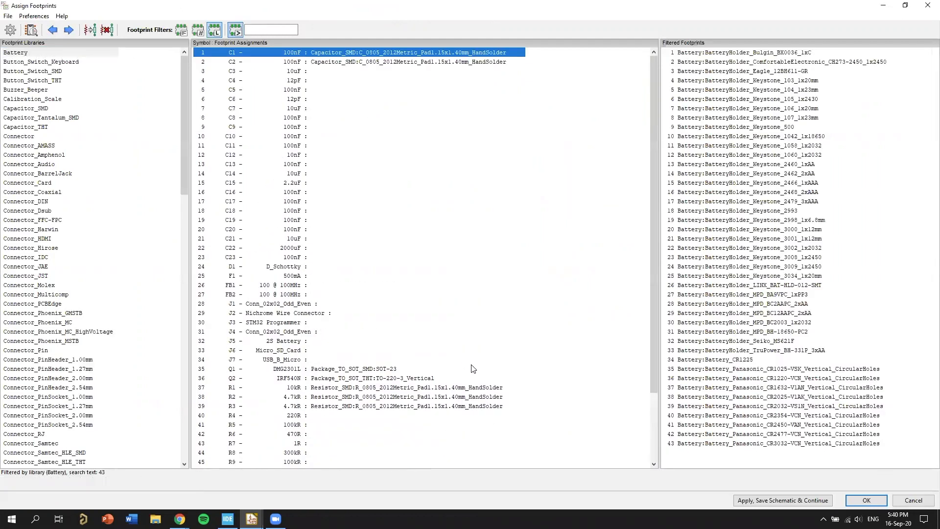
Step: Select capacitor C3 in the footprint assignments and filter the available footprints by the Capacitor_SMD library
scroll(463, 245, down, 3)
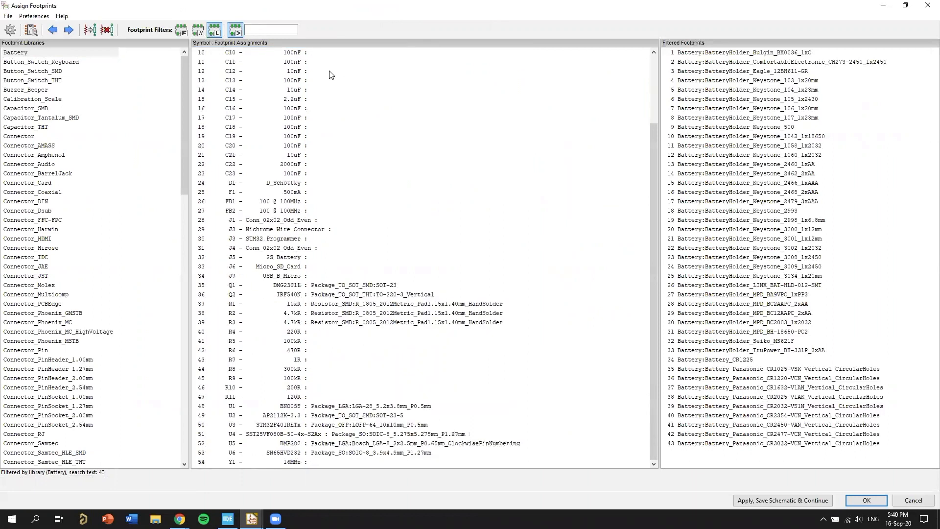
scroll(331, 75, up, 3)
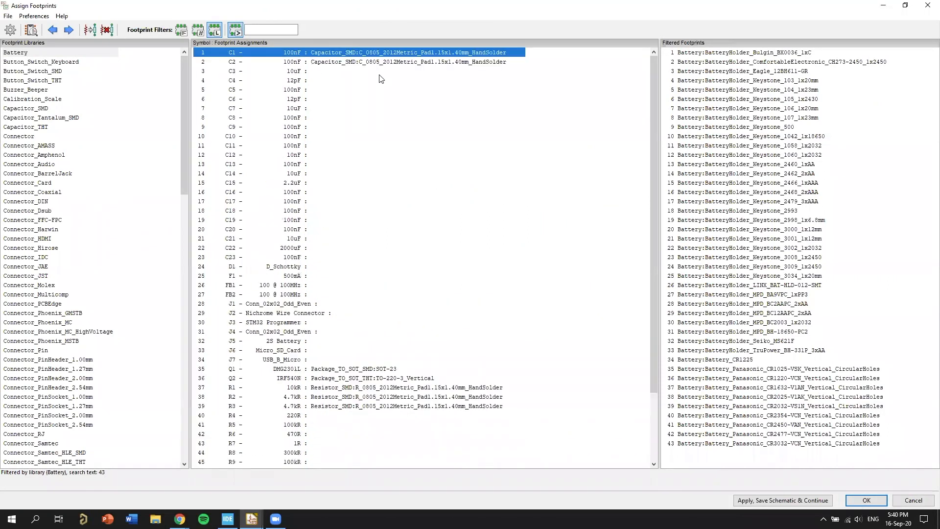
click(328, 71)
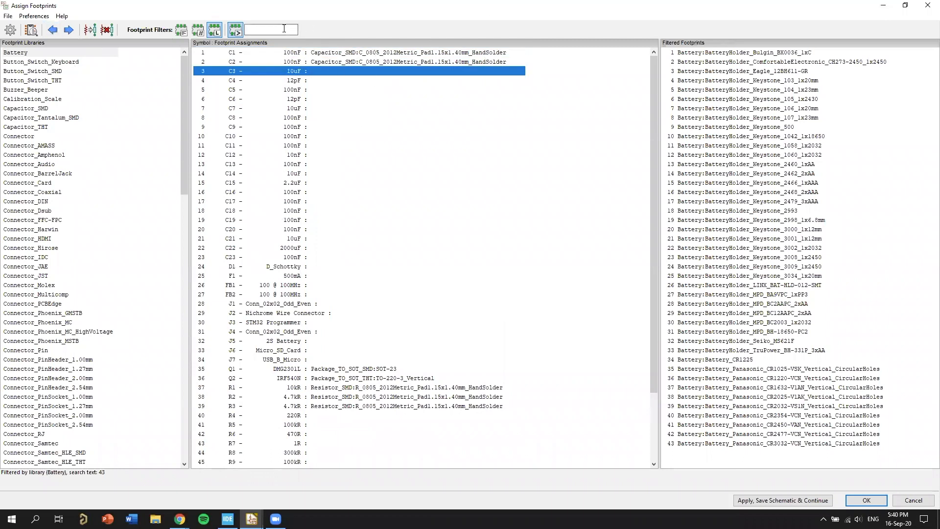
scroll(84, 194, down, 1)
scroll(86, 197, down, 9)
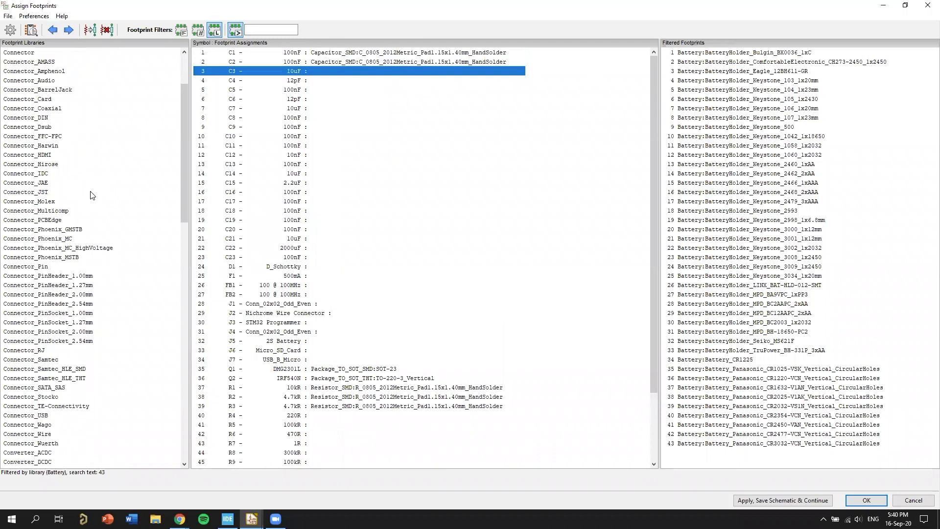
scroll(80, 255, down, 7)
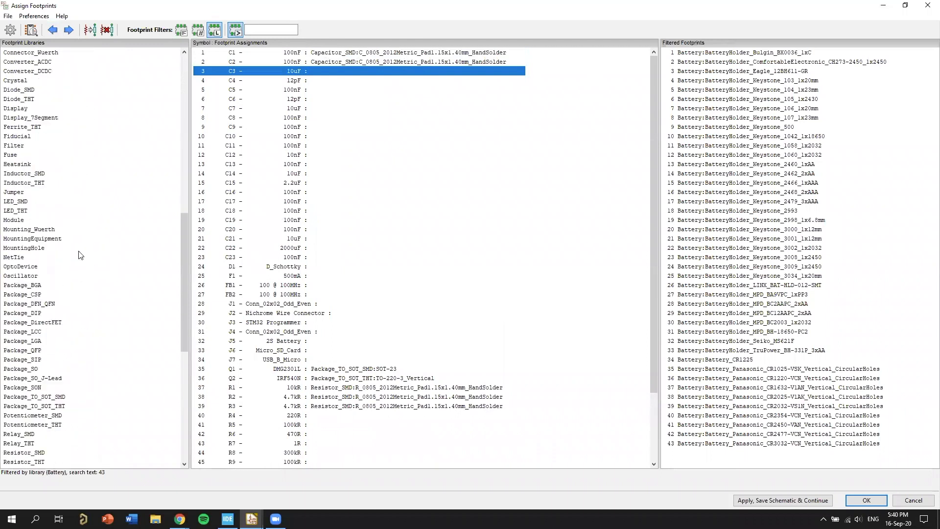
scroll(54, 260, down, 1)
scroll(147, 251, up, 3)
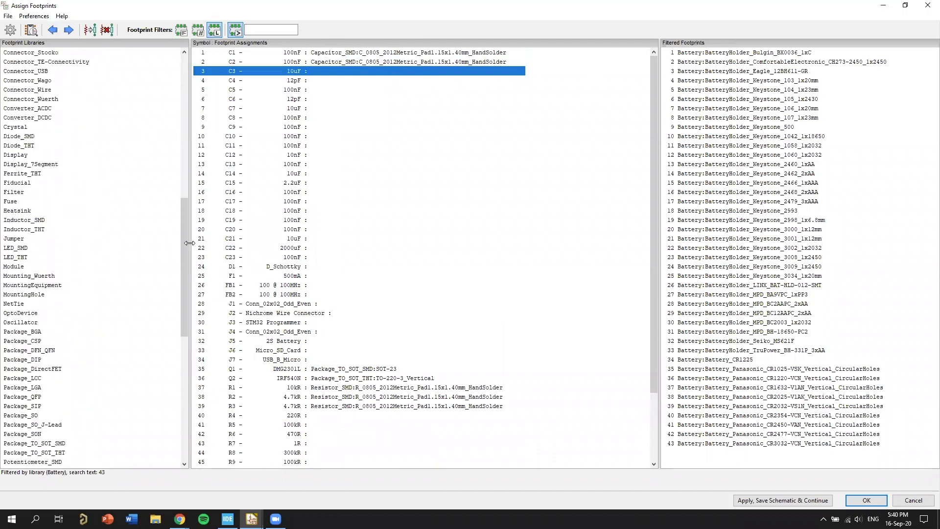
drag(184, 210, 185, 353)
scroll(168, 211, up, 20)
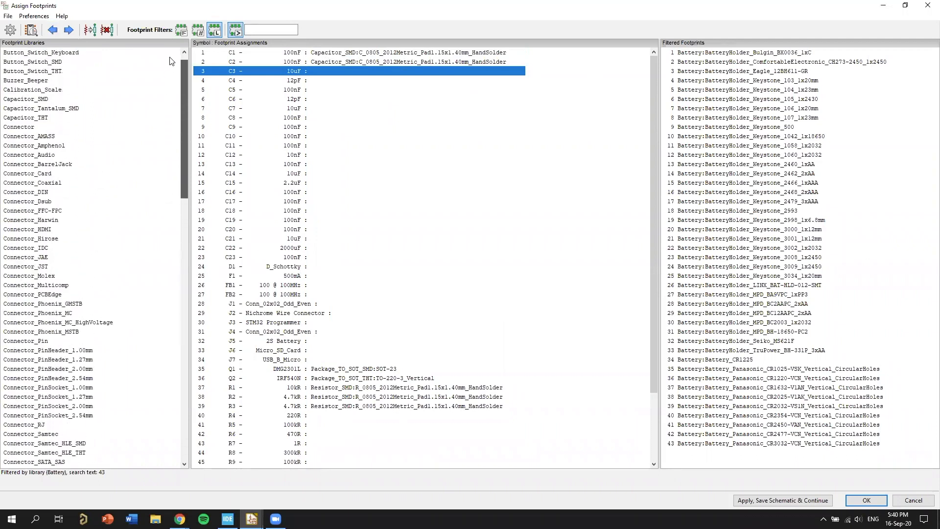
scroll(175, 92, down, 7)
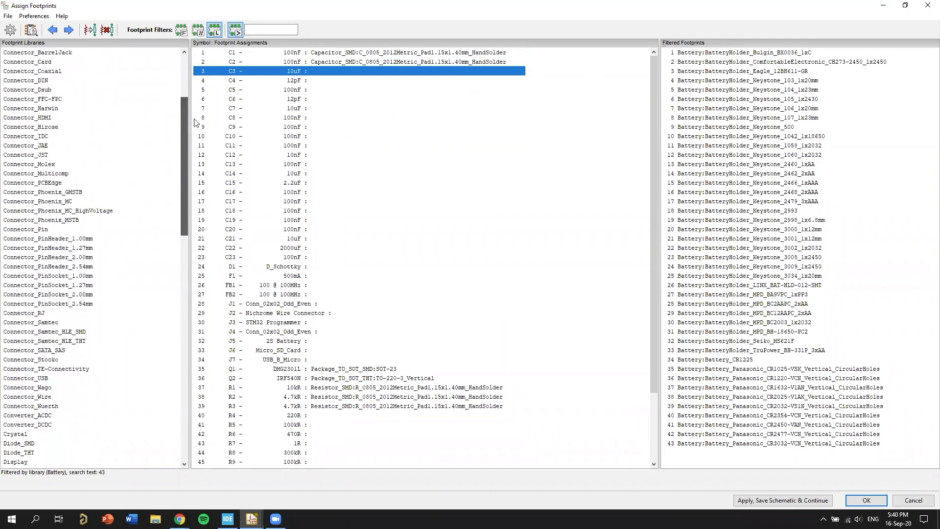
scroll(186, 67, up, 7)
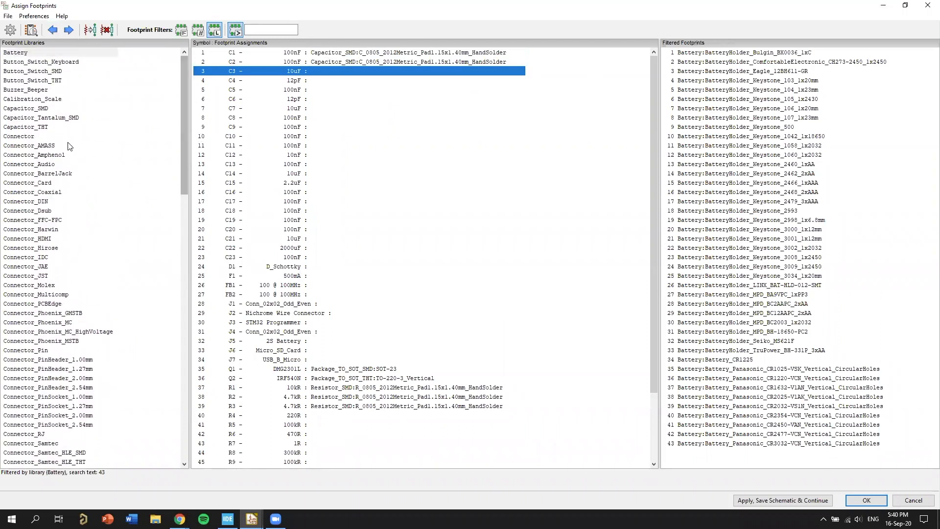
scroll(64, 138, down, 1)
click(88, 99)
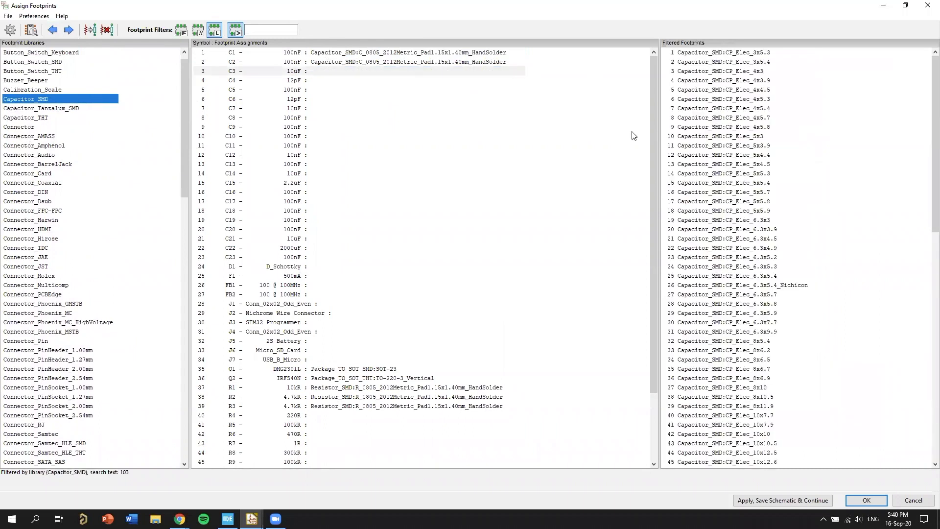
Step: Assign the footprint Capacitor_SMD:C_0805_2012Metric_Pad1.15x1.40mm_HandSolder to each of the capacitors C3 through C23
scroll(852, 240, down, 13)
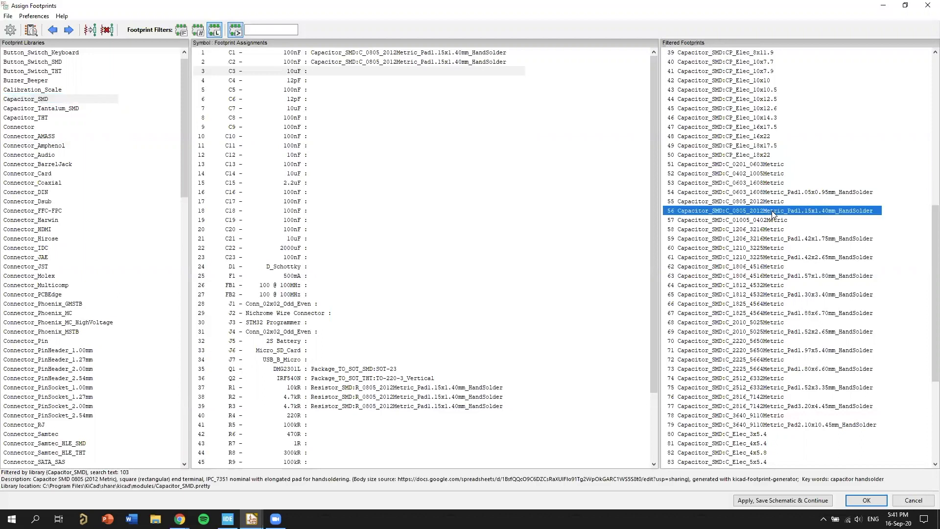
double_click(773, 211)
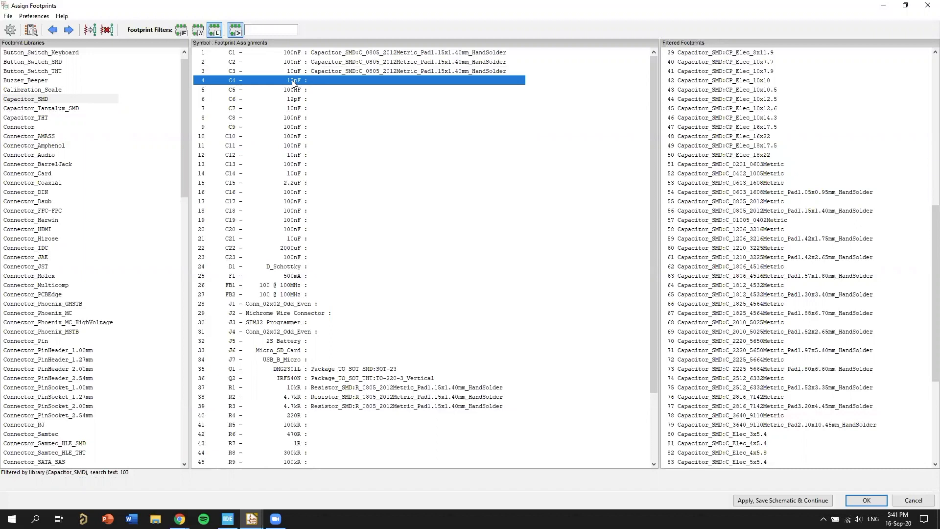
double_click(744, 211)
double_click(744, 213)
double_click(743, 213)
double_click(743, 213)
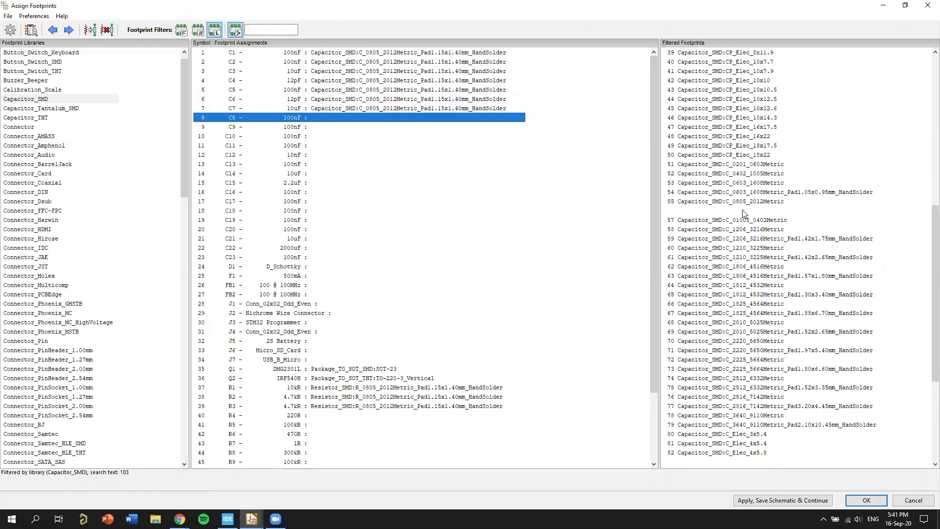
double_click(744, 212)
double_click(744, 212)
double_click(743, 212)
double_click(744, 213)
double_click(743, 212)
double_click(743, 213)
double_click(743, 212)
double_click(743, 212)
double_click(743, 213)
double_click(744, 212)
double_click(743, 213)
double_click(743, 212)
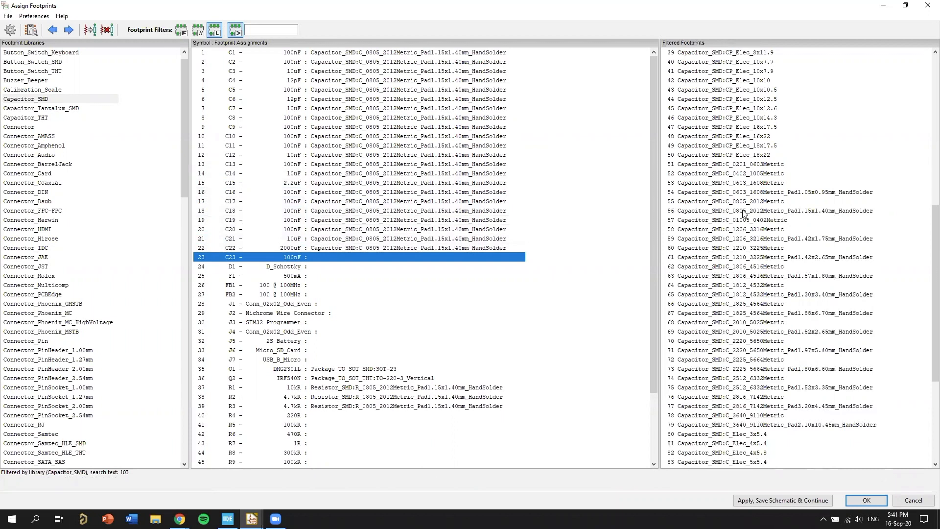
double_click(744, 212)
Step: Filter the available footprints by the Diode_SMD library for the Schottky diode D1
scroll(64, 113, up, 1)
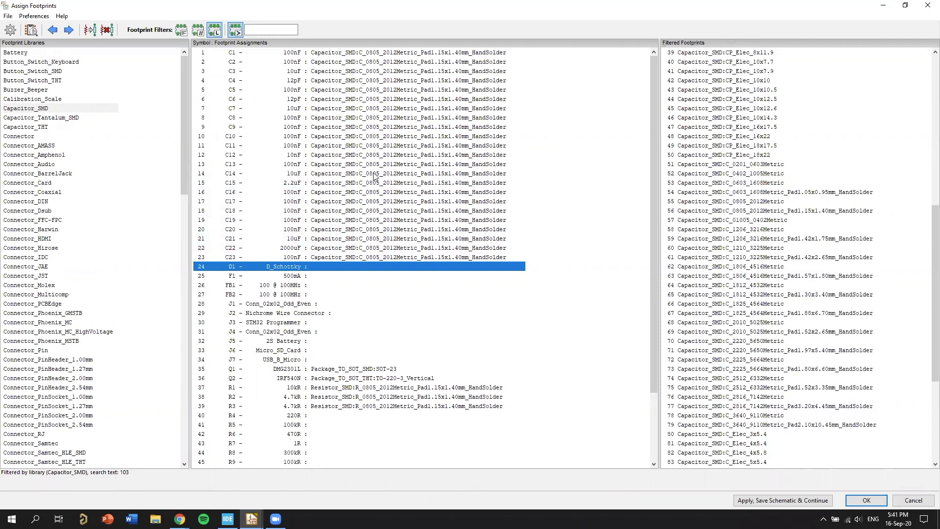
scroll(560, 306, down, 1)
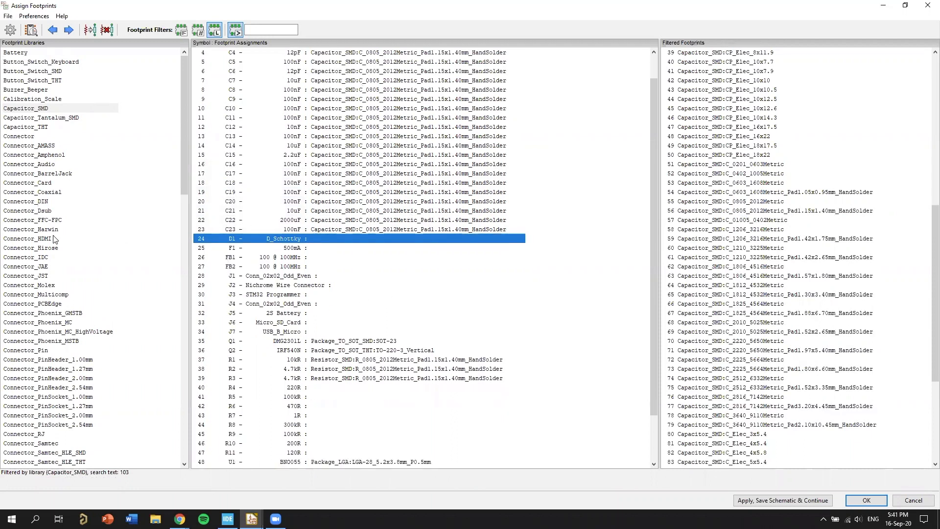
scroll(90, 235, down, 11)
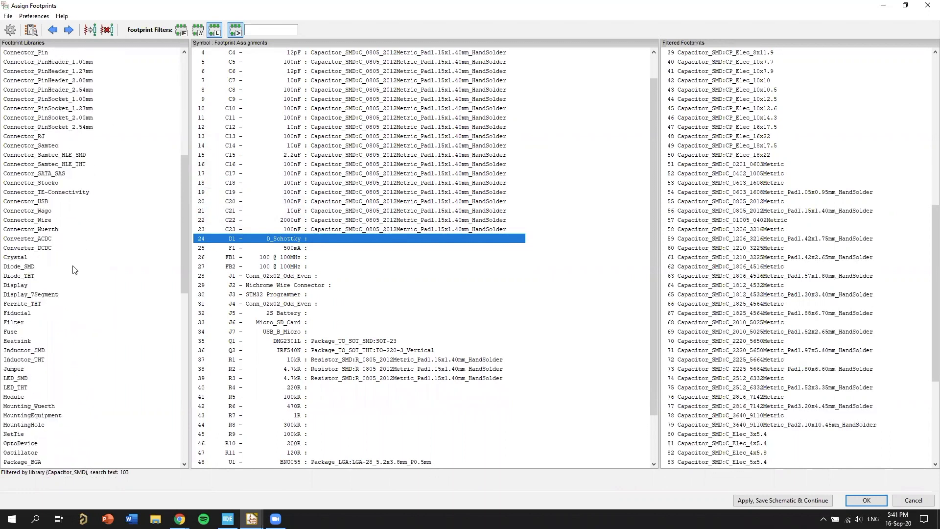
click(24, 268)
scroll(835, 122, down, 1)
scroll(795, 190, up, 1)
scroll(796, 192, up, 1)
Step: Switch to the JLCPCB parts library in Chrome and search it for S3
click(250, 519)
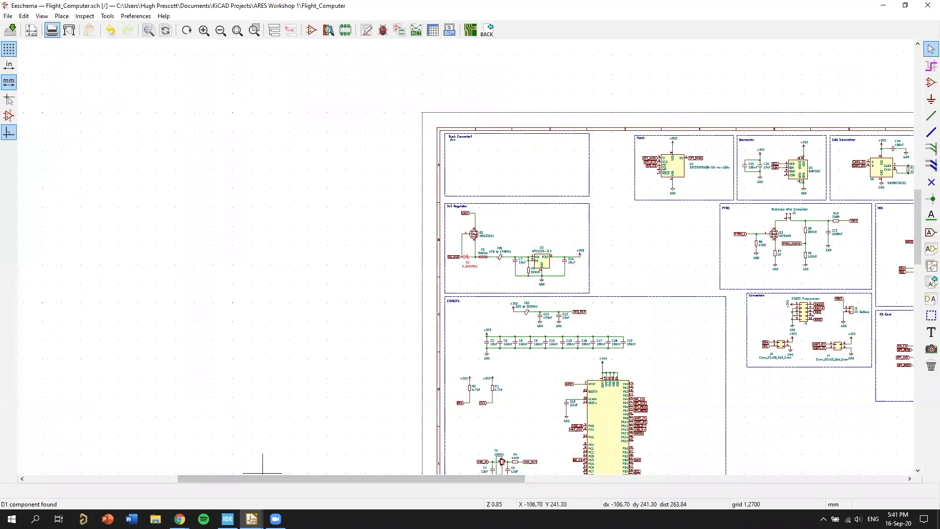
click(180, 519)
click(228, 485)
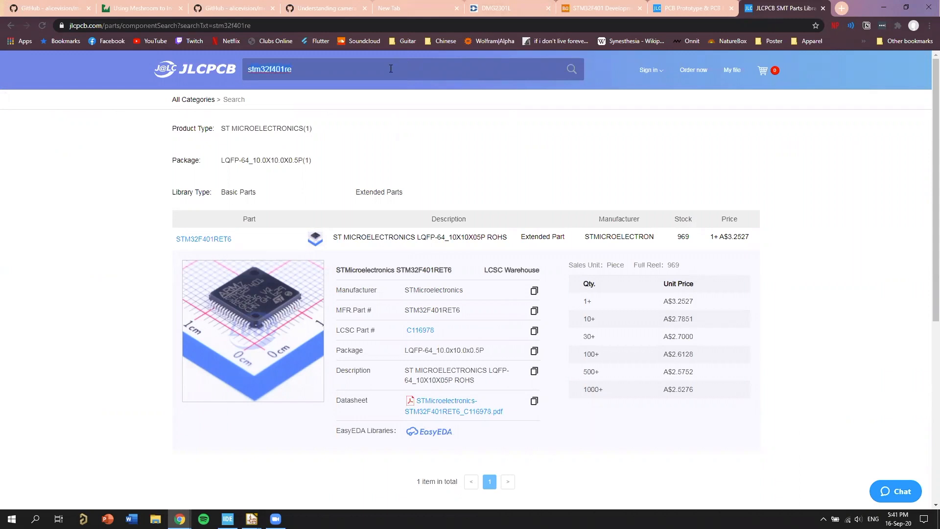
text(S3)
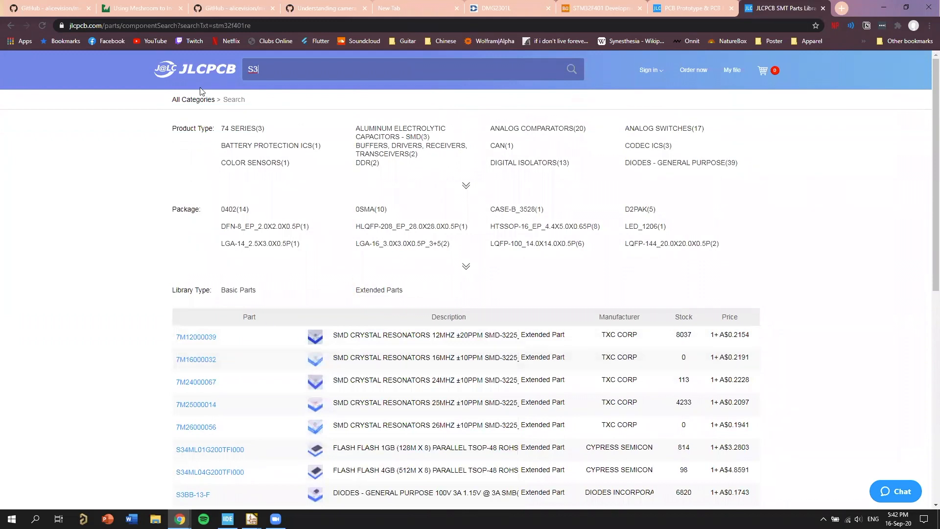
Step: Return to the JLCPCB parts library's overview of all categories and browse the electronic part categories
click(210, 100)
scroll(213, 198, down, 3)
scroll(213, 198, down, 2)
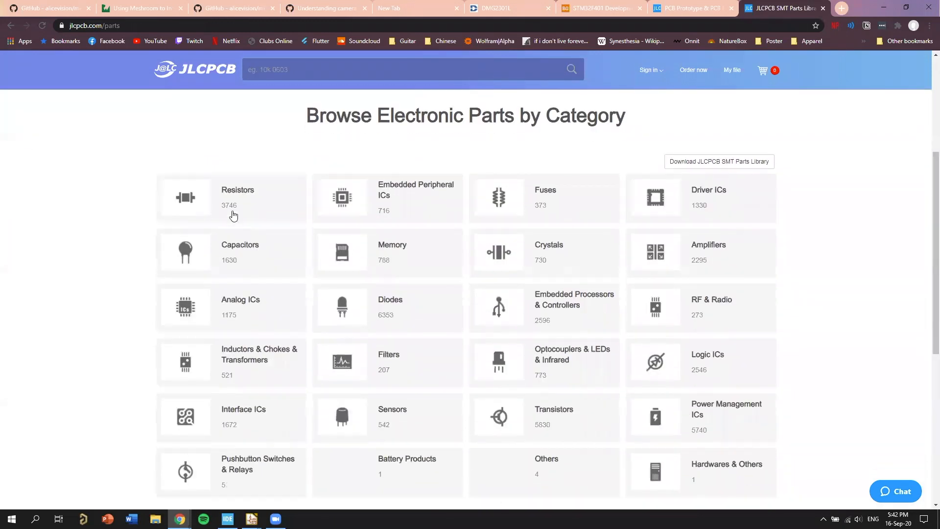
Step: Open the Schottky Barrier Diodes (SBD) listing in the Diodes category and look through its parts
click(369, 300)
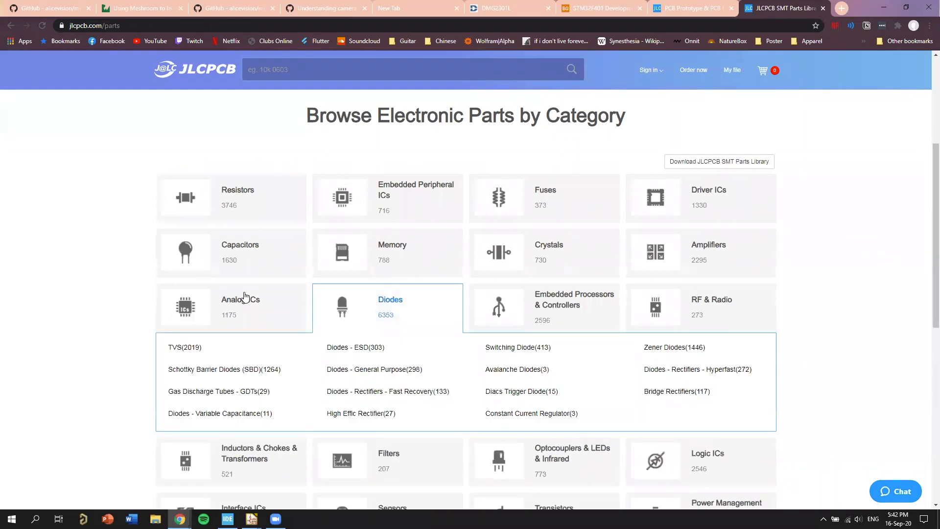
scroll(205, 274, down, 2)
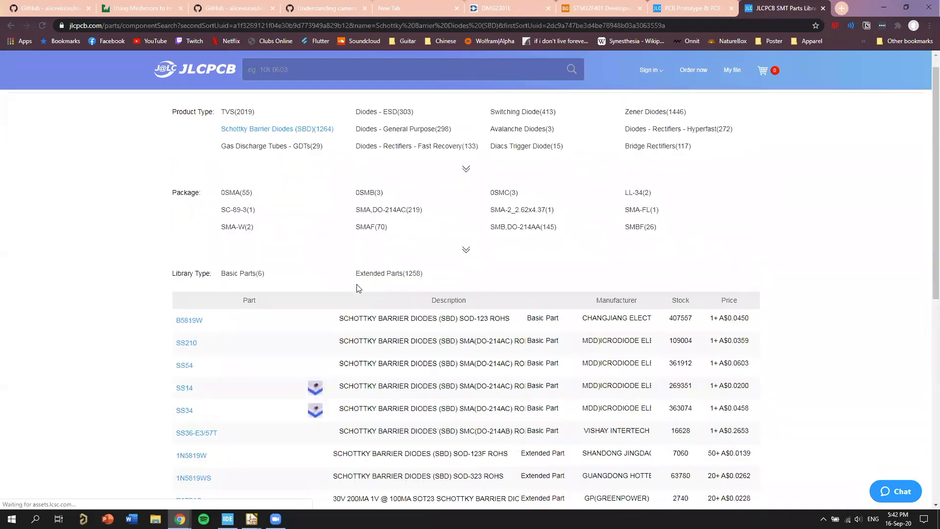
scroll(357, 288, down, 1)
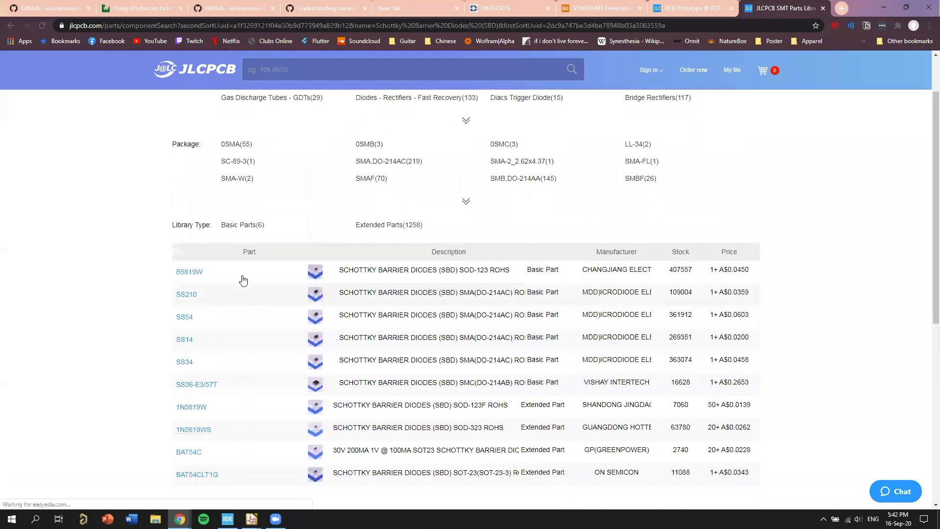
Step: Expand the details of the SS34 Schottky diode and highlight its package type
click(226, 368)
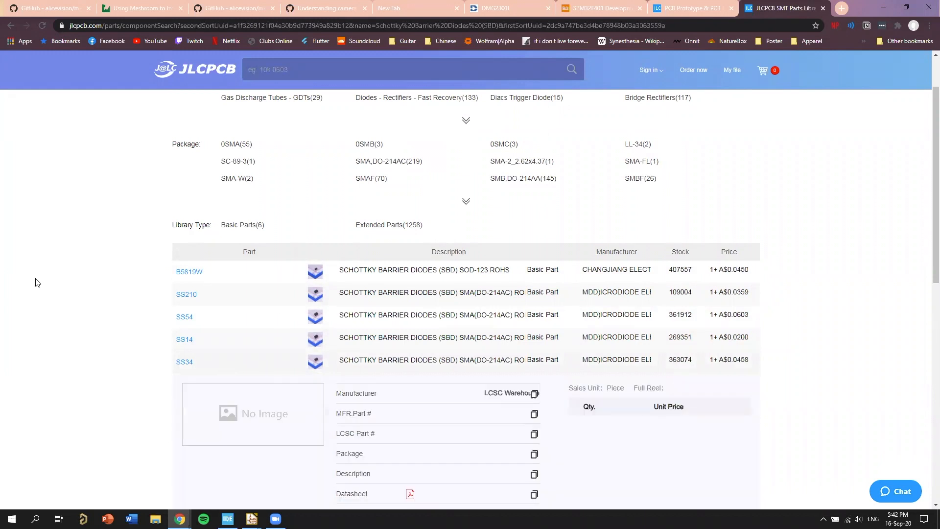
scroll(34, 285, down, 1)
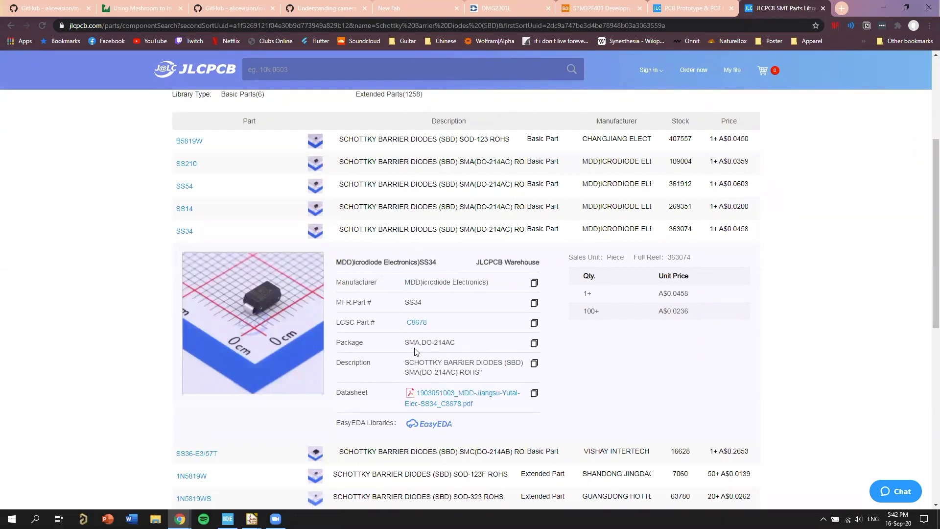
triple_click(448, 348)
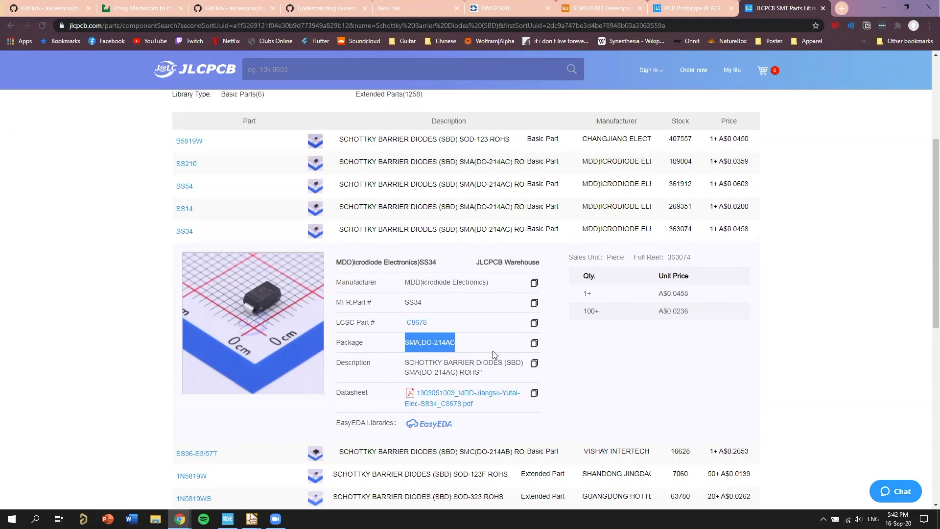
Step: Switch to KiCad's Assign Footprints window and look through the Diode_SMD footprints for the SS34's package
key(alt+Tab)
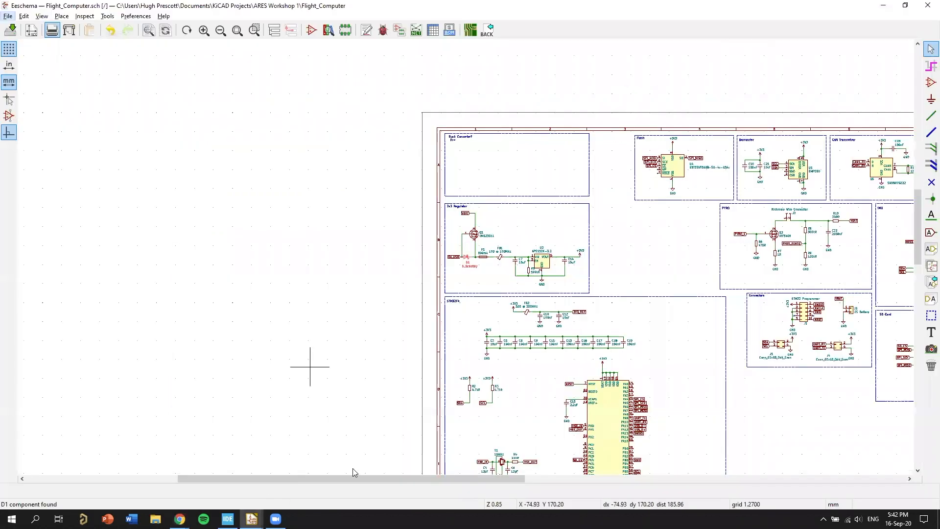
key(super+8)
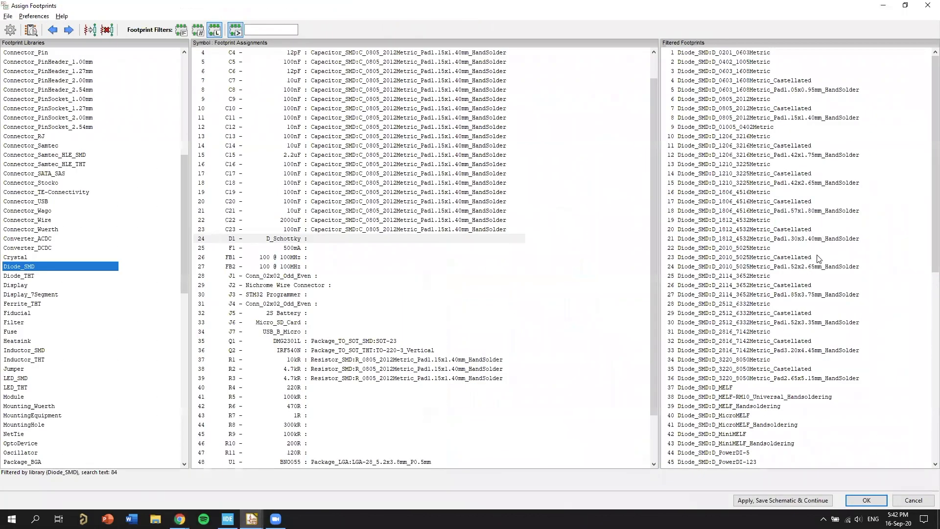
scroll(818, 254, down, 1)
scroll(829, 277, down, 13)
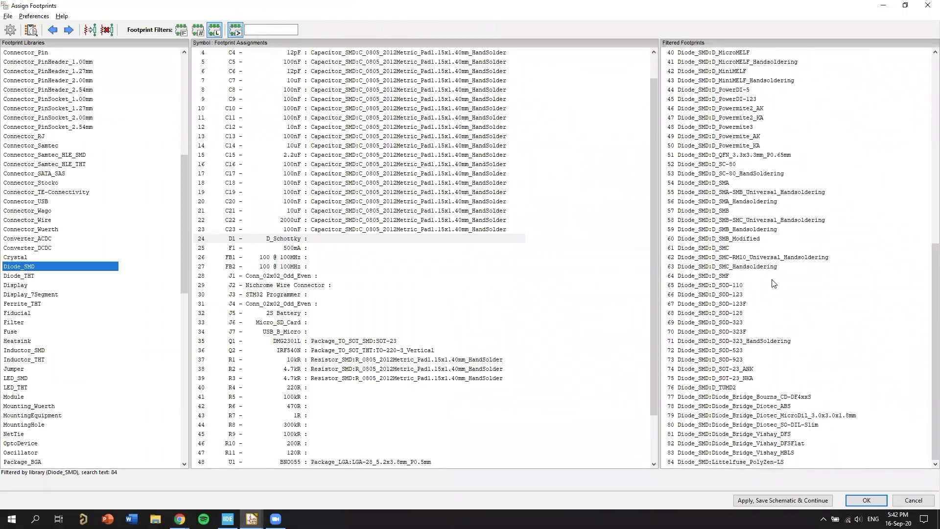
Step: Recheck the SS34's package type in the JLCPCB parts library in Chrome, then return to KiCad's footprint assignment
key(alt+Tab)
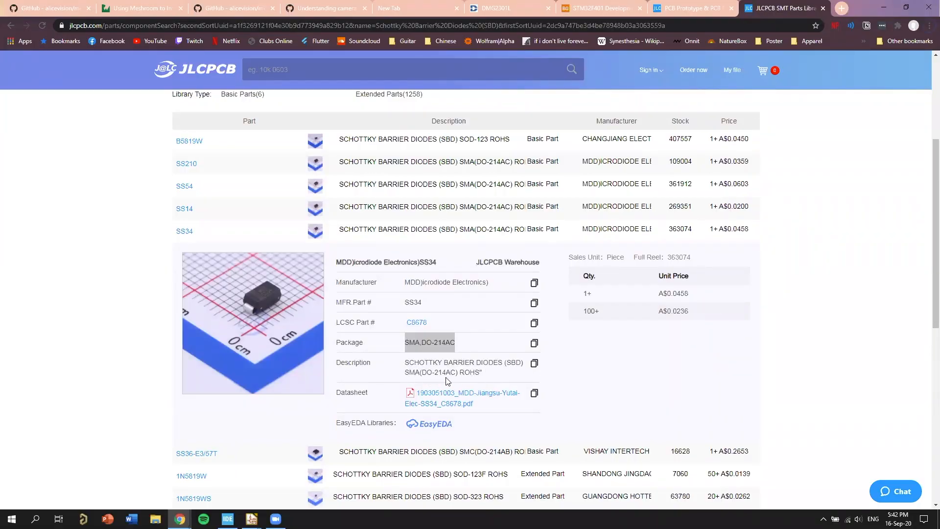
triple_click(424, 343)
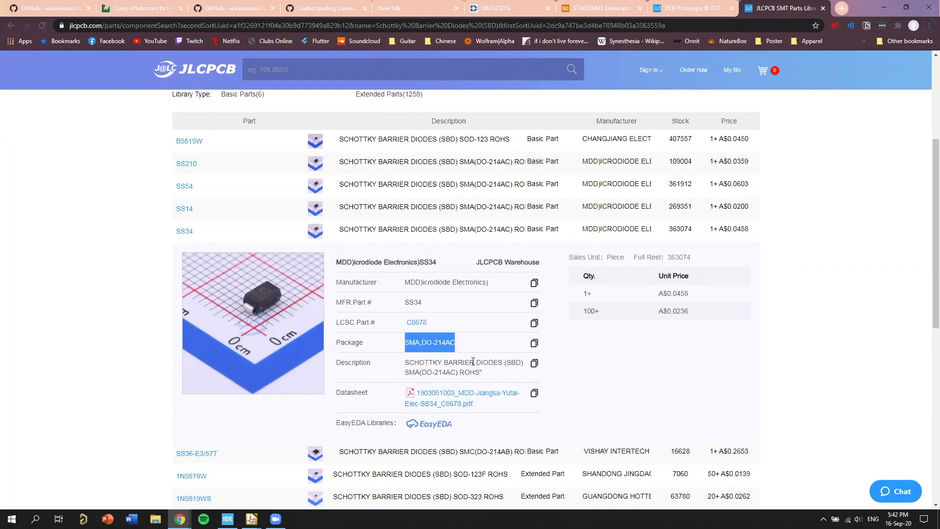
key(alt+Tab)
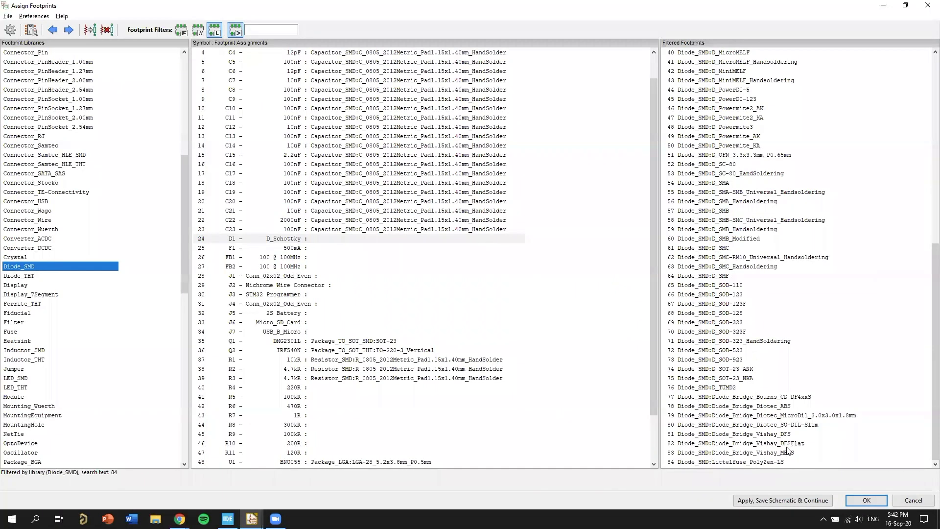
Step: Examine the whole Diode_SMD footprint list for entries matching the SMA,DO-214AC package, comparing with the JLCPCB part details
scroll(757, 425, up, 2)
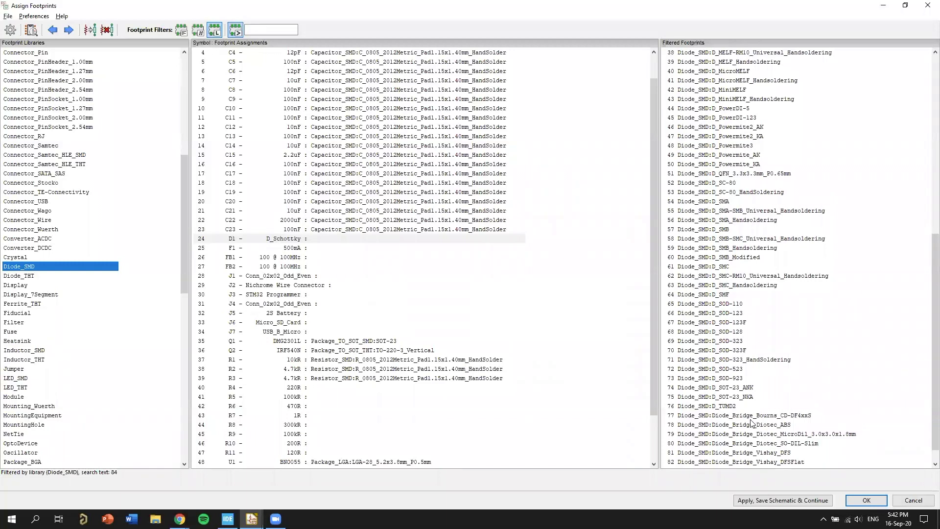
scroll(753, 424, up, 3)
scroll(759, 326, up, 3)
scroll(758, 325, up, 5)
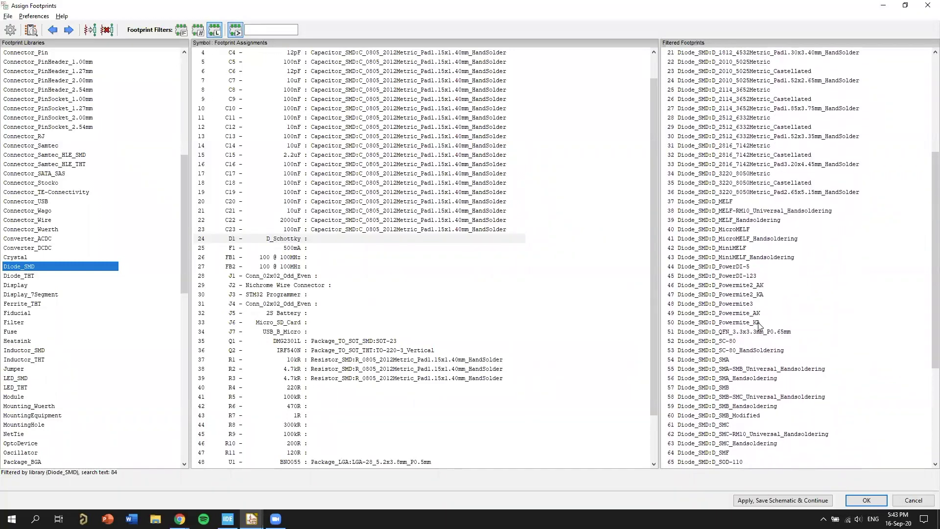
scroll(758, 325, up, 7)
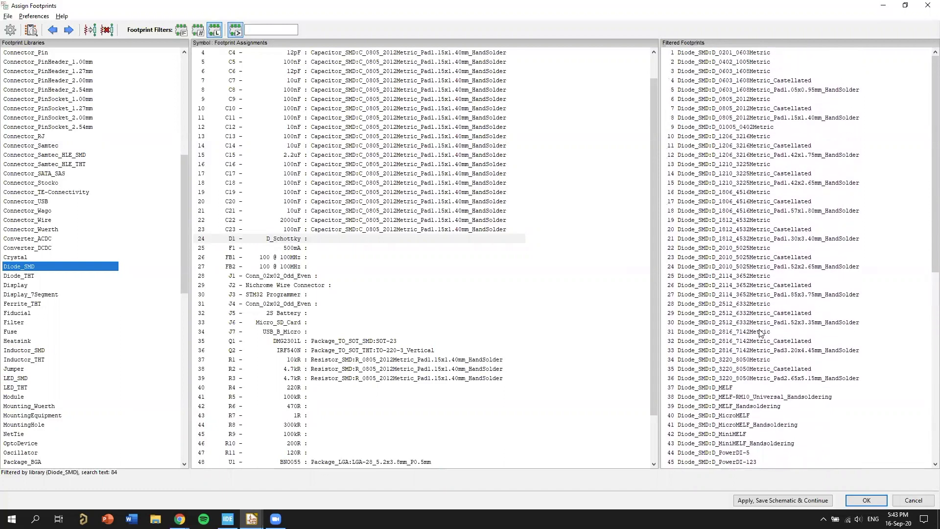
scroll(760, 333, down, 10)
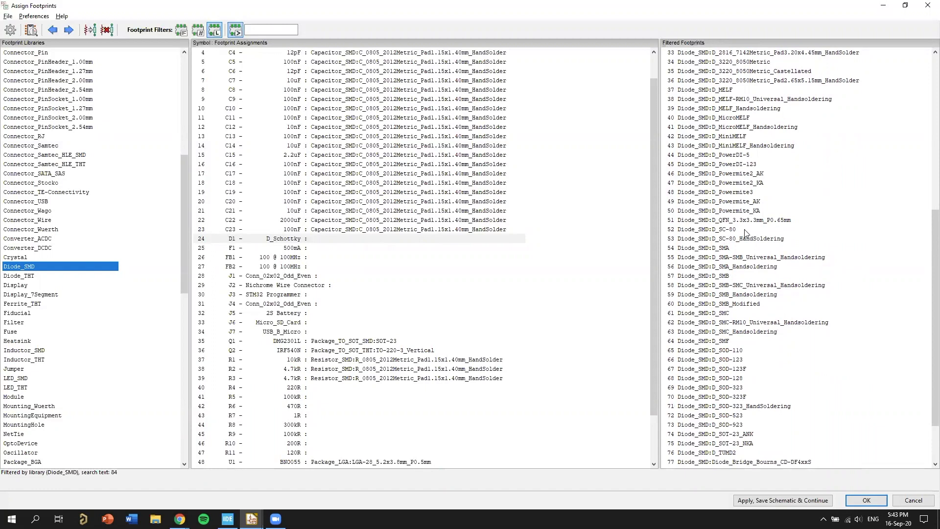
key(alt+Tab)
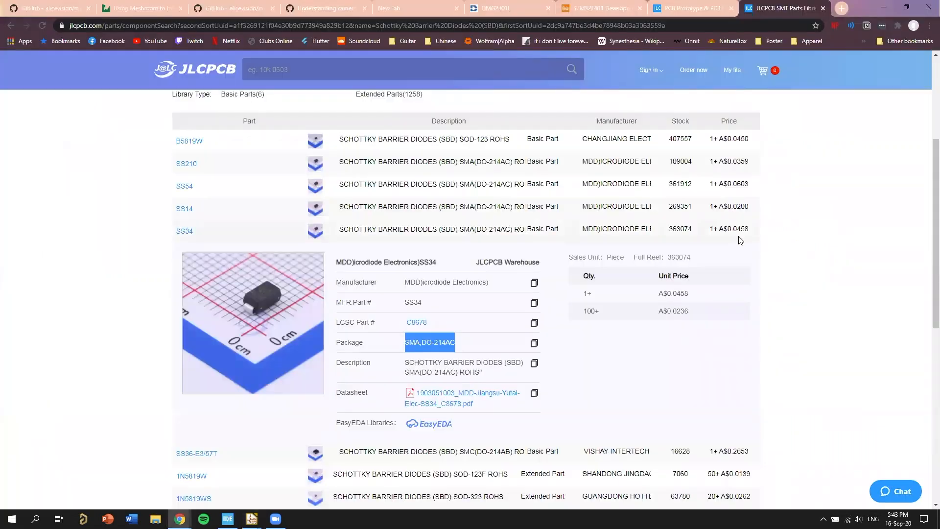
key(alt+Tab)
scroll(740, 253, down, 1)
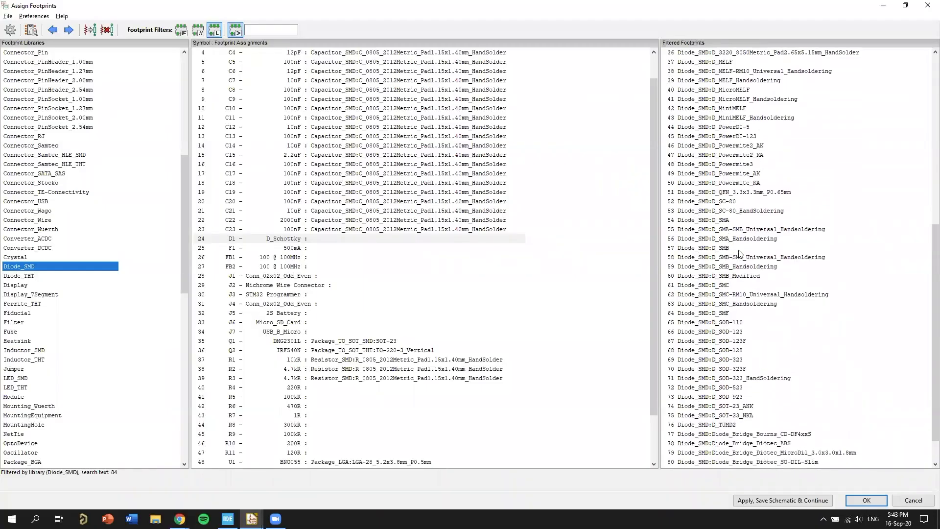
scroll(702, 464, down, 2)
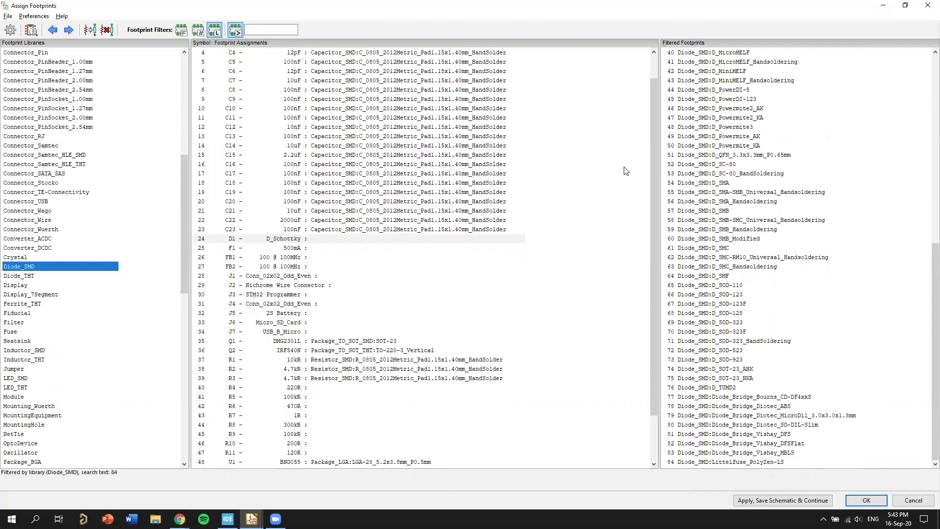
key(alt+Tab)
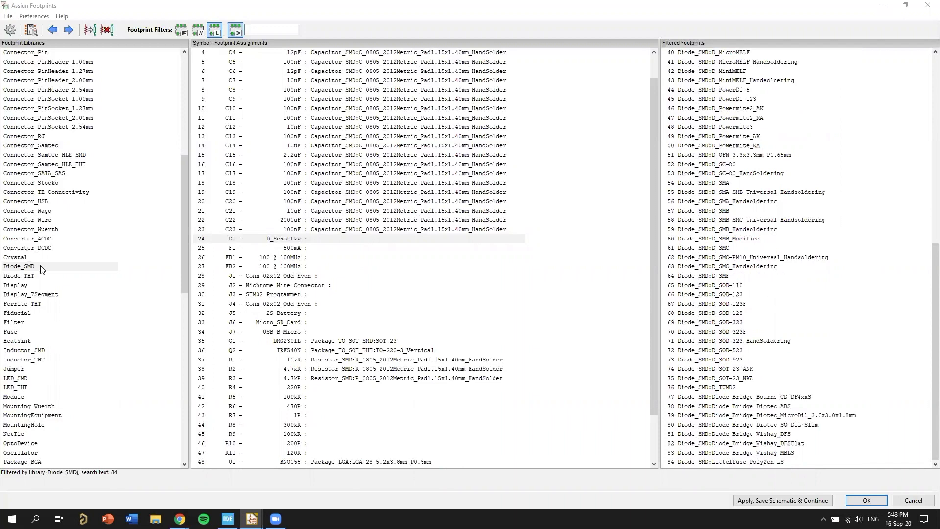
key(alt+Tab)
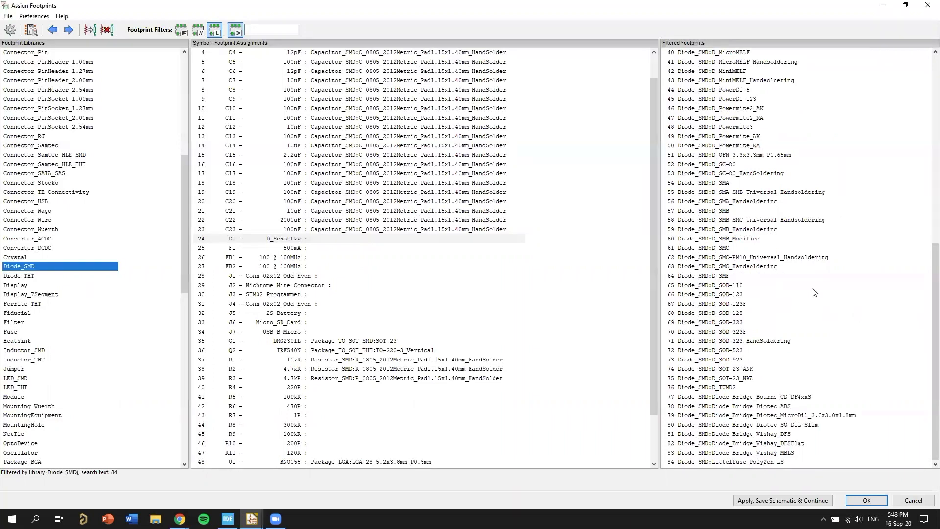
drag(932, 295, 932, 329)
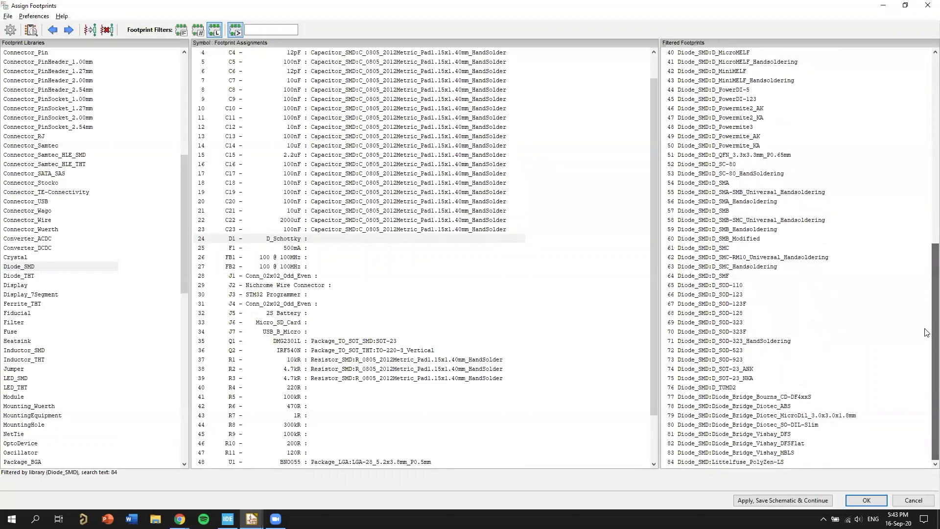
key(alt+Tab)
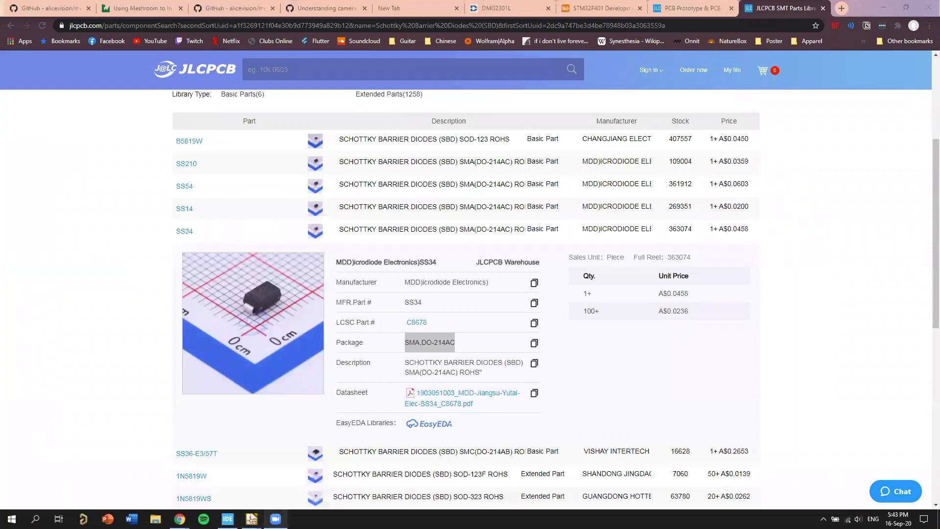
mouse_move(251, 518)
click(254, 471)
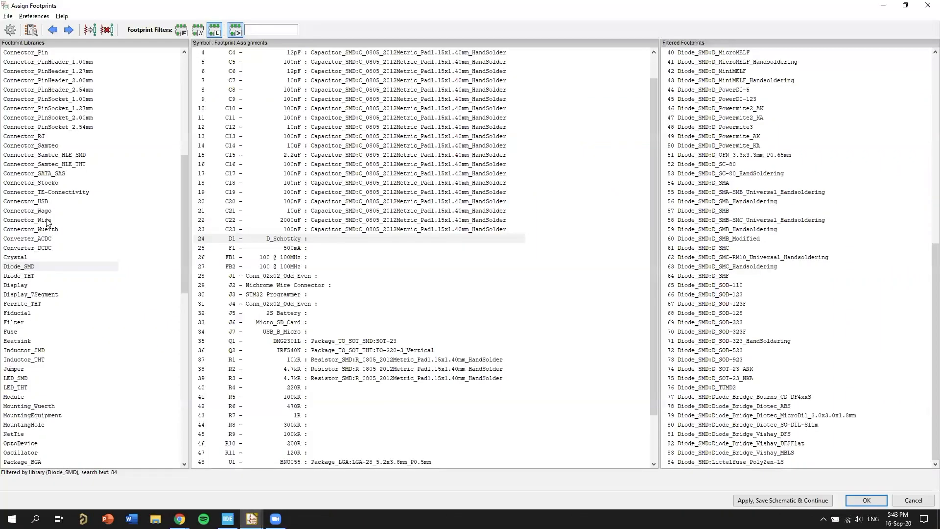
Step: Filter the footprints by the Diode_SMD library again and compare them with the SS34's package on the JLCPCB page
click(33, 267)
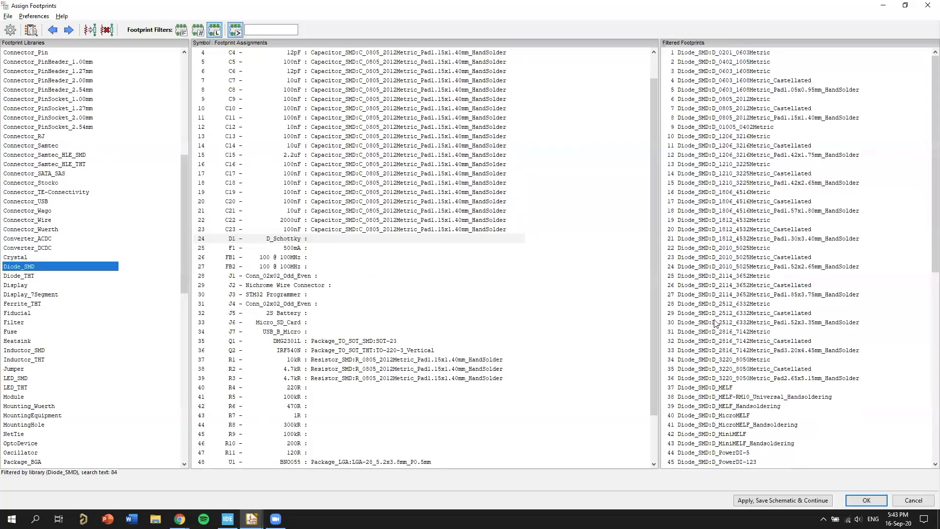
click(927, 174)
mouse_move(927, 212)
mouse_down()
mouse_move(926, 196)
mouse_move(925, 308)
mouse_move(925, 201)
mouse_up()
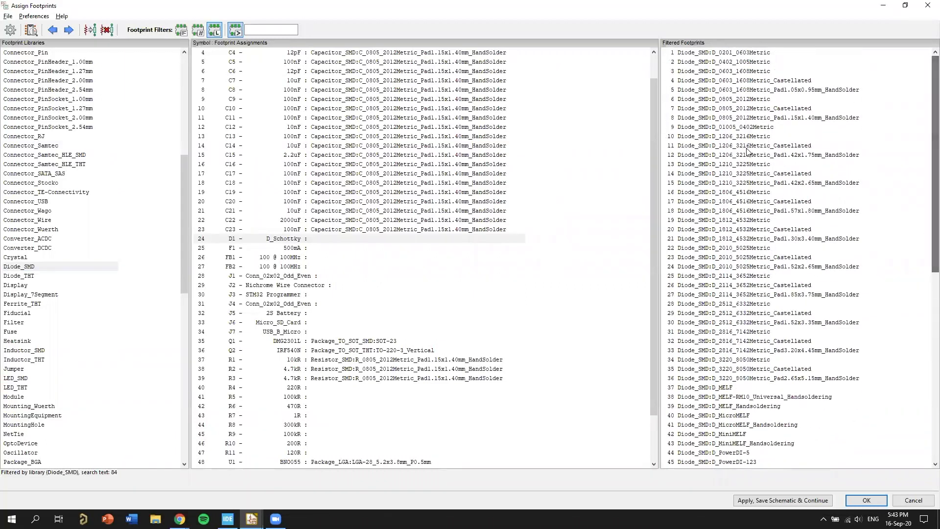
key(alt+Tab)
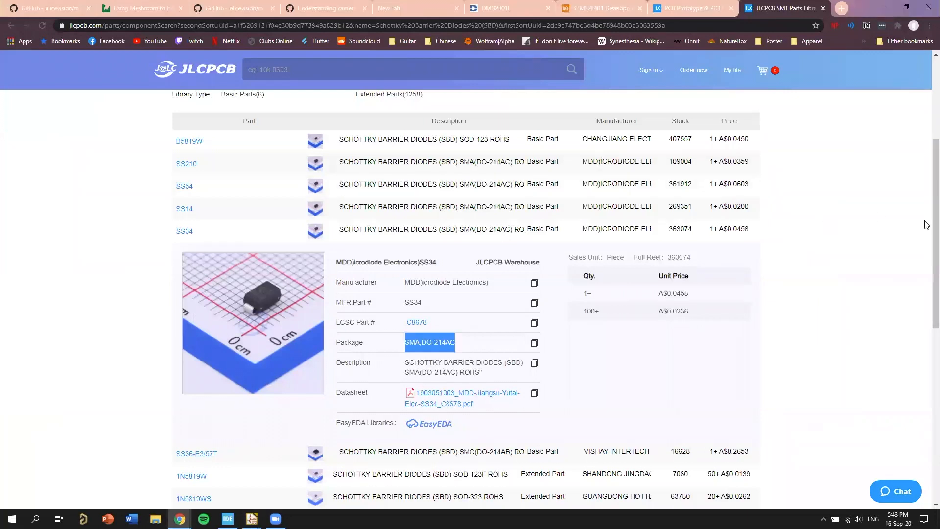
Step: Return to KiCad's Assign Footprints window and assign the footprint Diode_SMD:D_SMA_Handsoldering to the Schottky diode D1
key(alt+Tab)
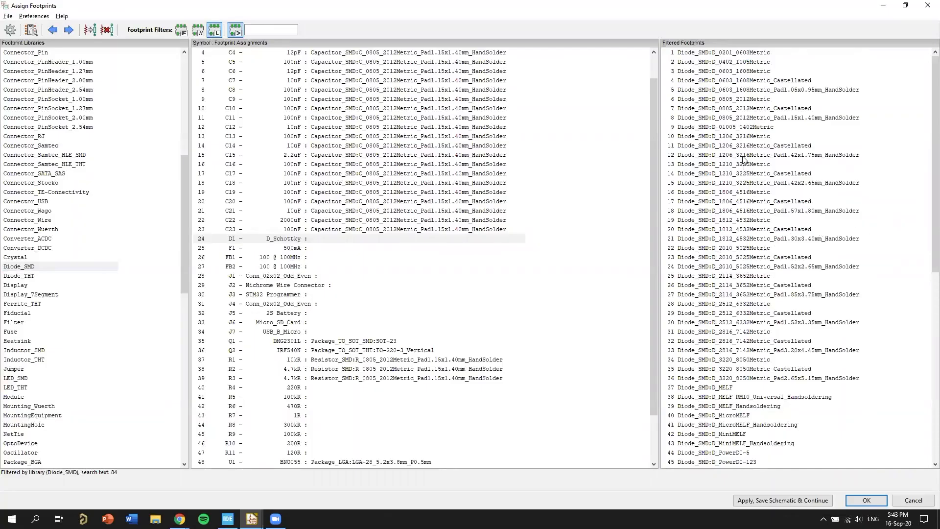
scroll(743, 159, down, 8)
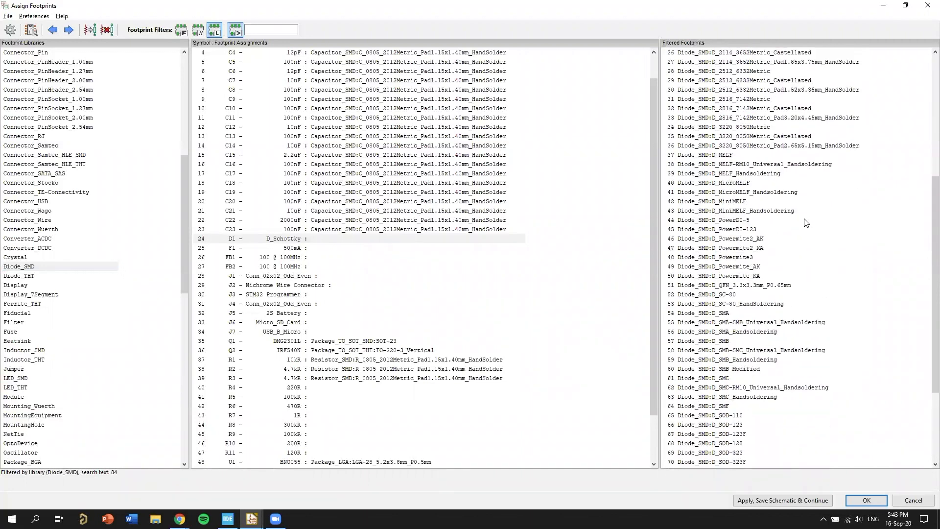
scroll(766, 217, down, 4)
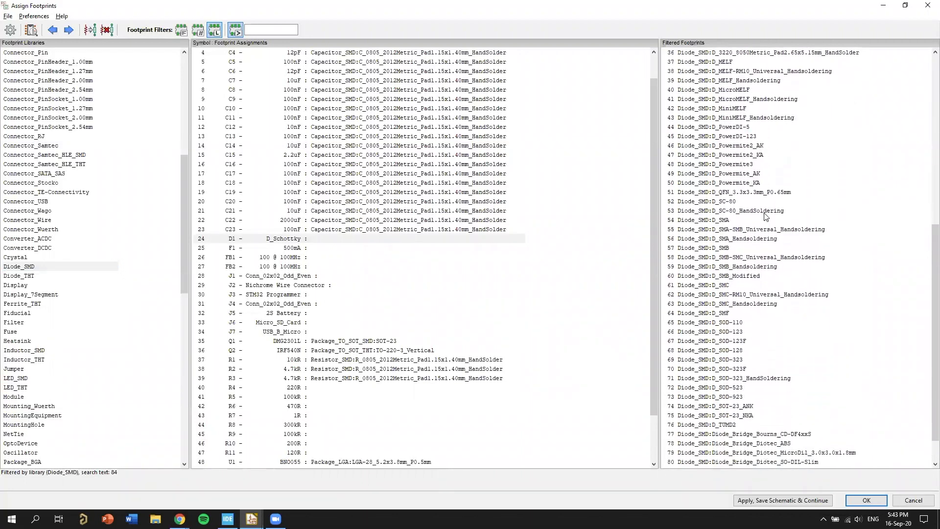
scroll(766, 217, down, 1)
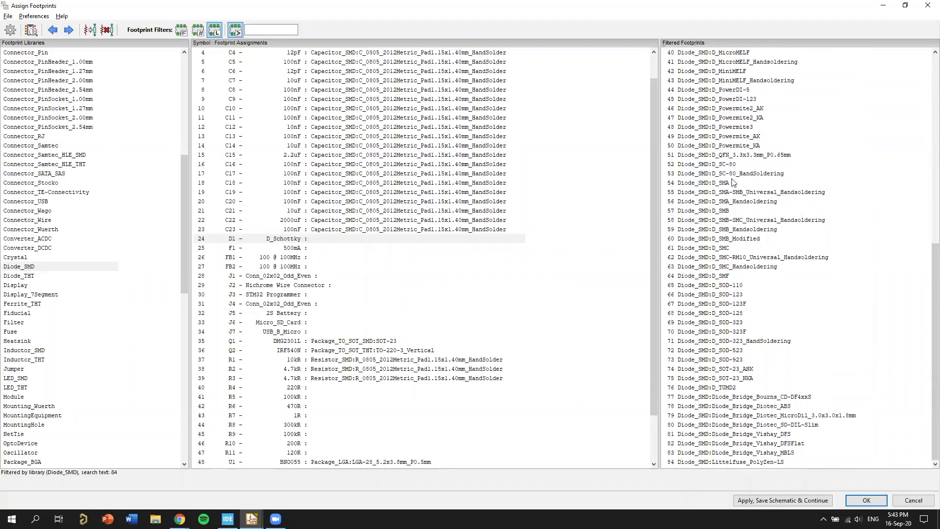
click(722, 183)
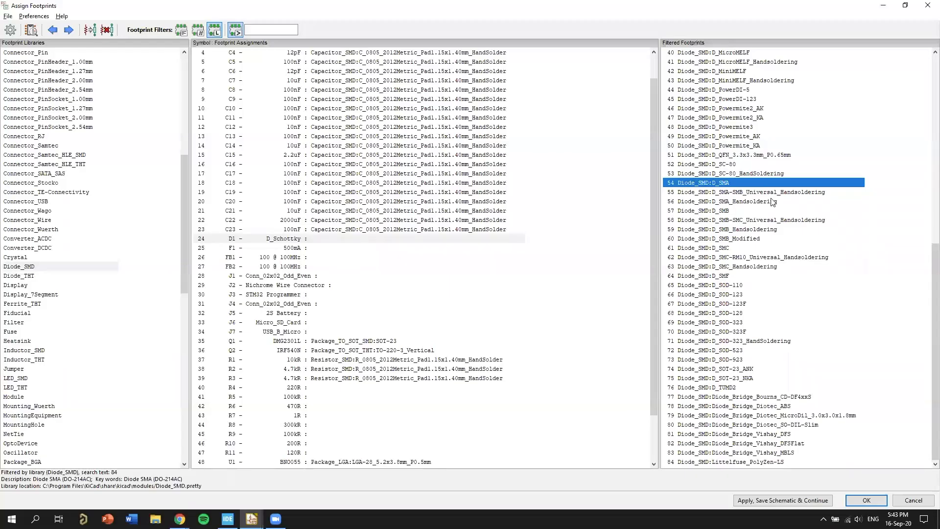
click(744, 192)
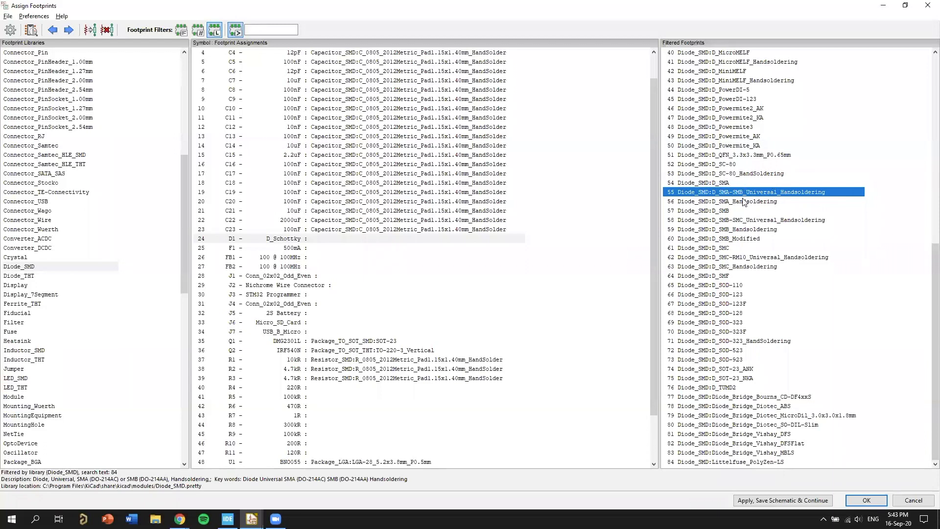
click(744, 202)
double_click(752, 203)
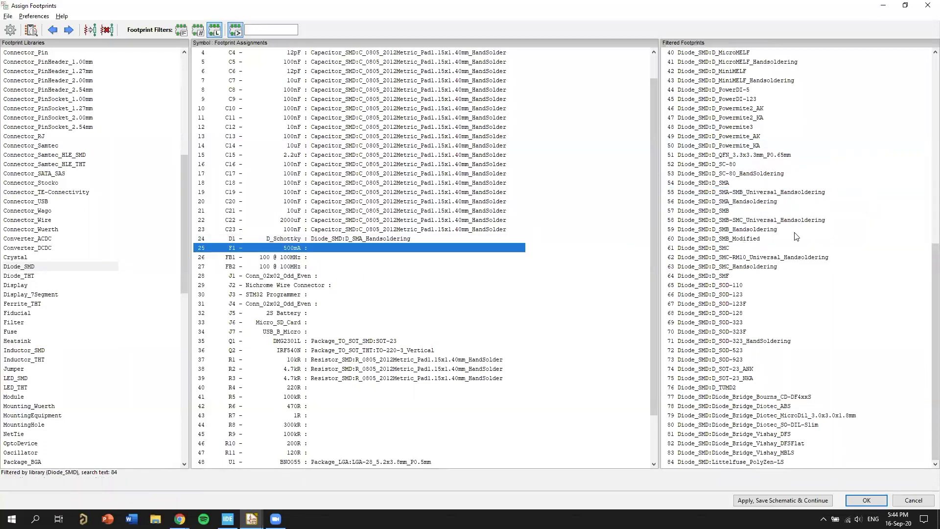
scroll(263, 218, down, 2)
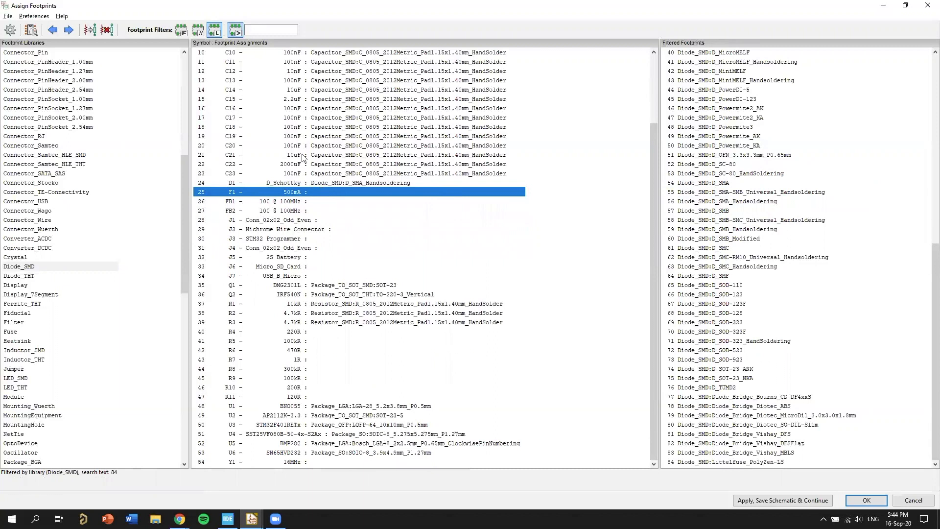
Step: Assign the footprint Fuse:Fuse_1206_3216Metric_Pad1.42x1.75mm_HandSolder to the 500mA fuse F1
scroll(125, 245, down, 3)
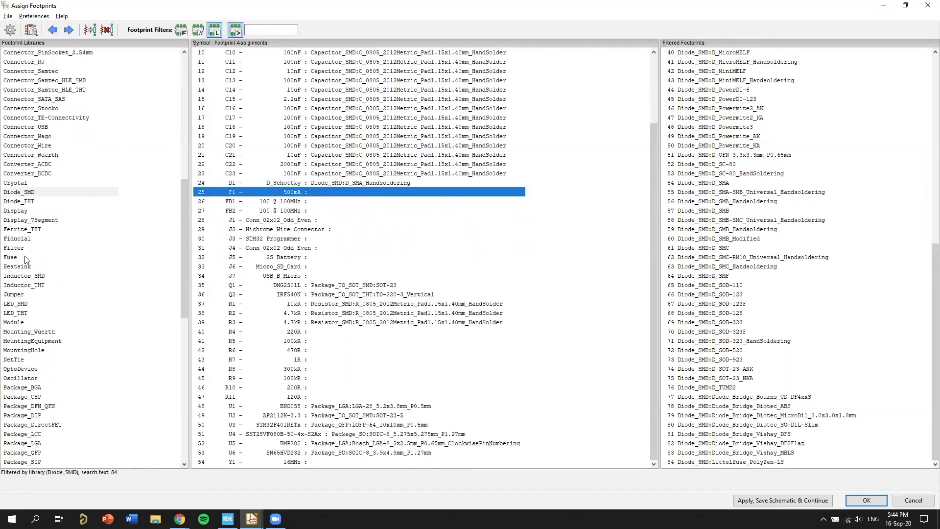
click(22, 257)
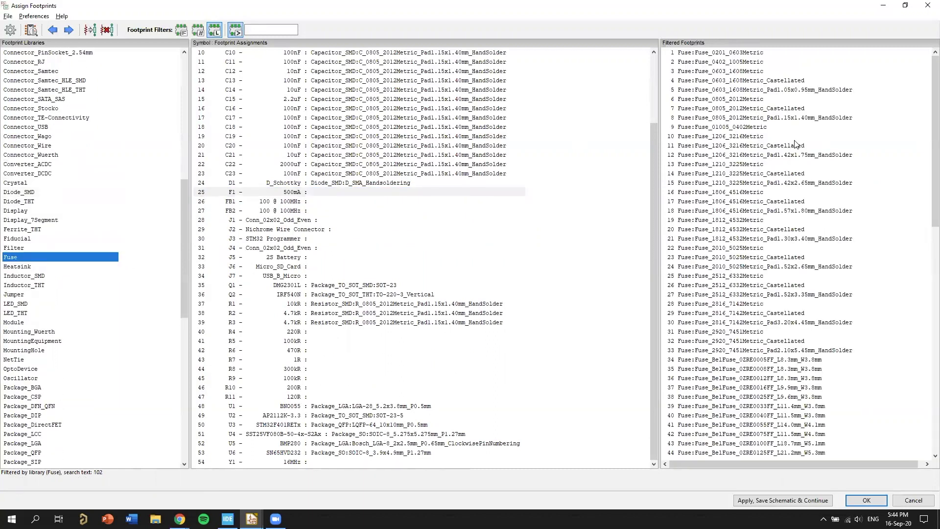
scroll(798, 144, down, 2)
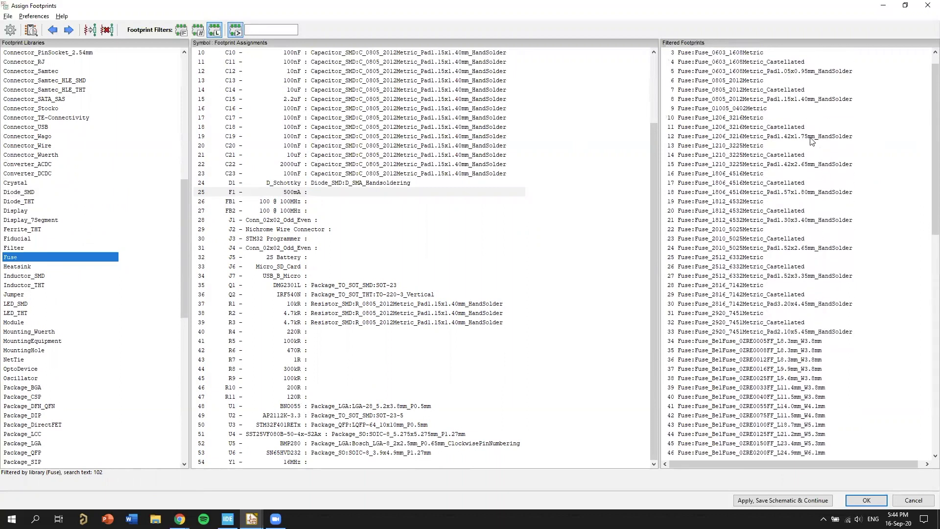
double_click(730, 138)
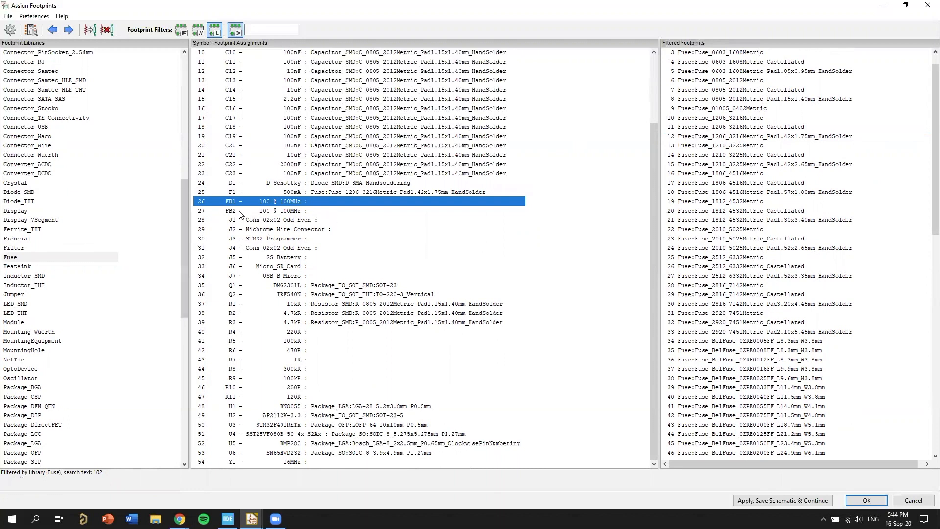
Step: Filter the footprints by the Inductor_SMD library for the ferrite bead FB1
scroll(65, 191, up, 5)
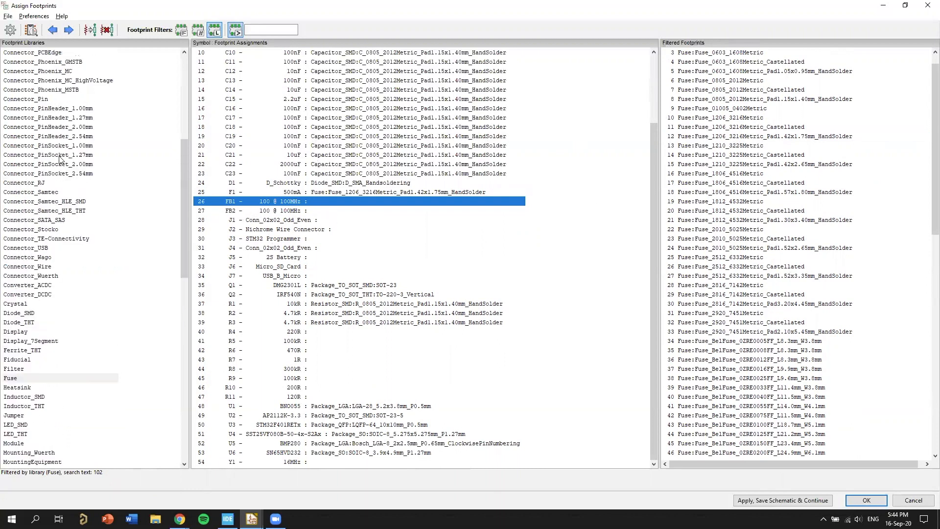
scroll(54, 176, down, 6)
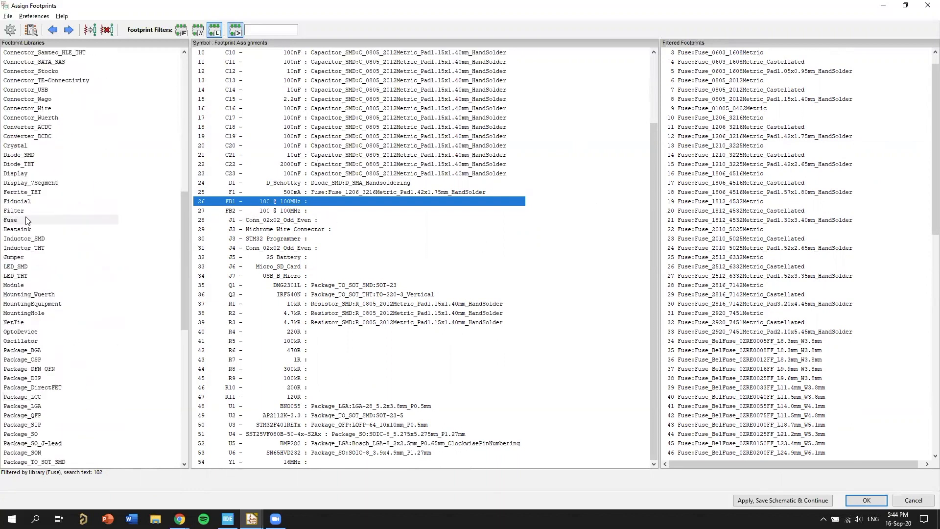
scroll(40, 247, down, 3)
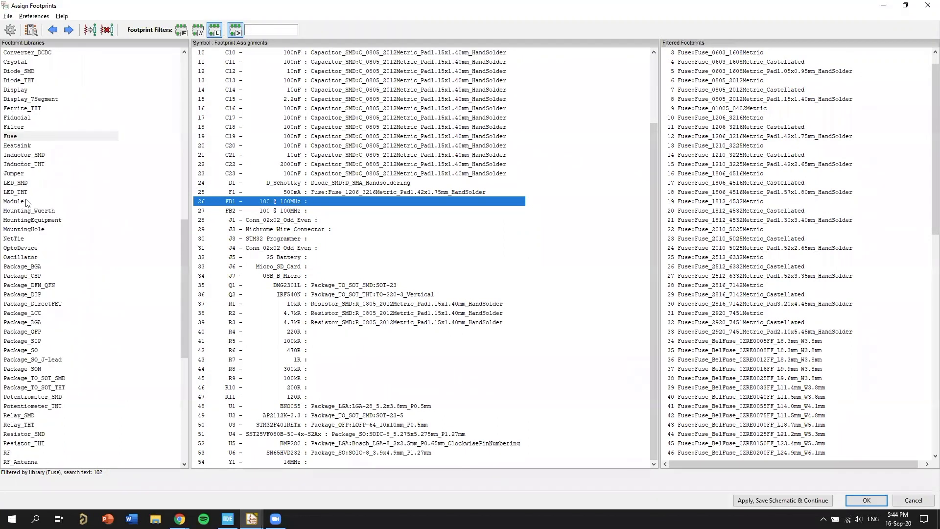
click(43, 156)
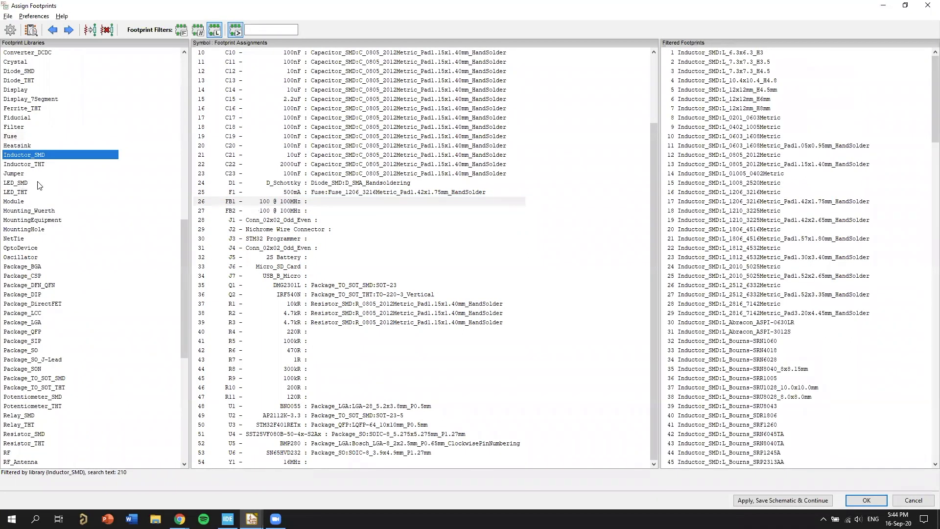
Step: Switch to the JLCPCB parts library in Chrome and search it for "ferrite bead"
key(alt+Tab)
click(354, 74)
text(ferrite)
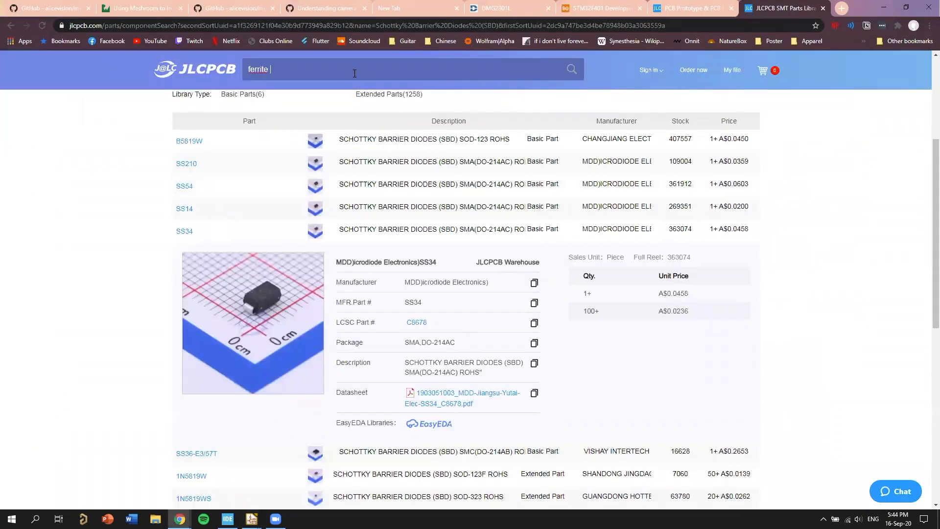
key(Return)
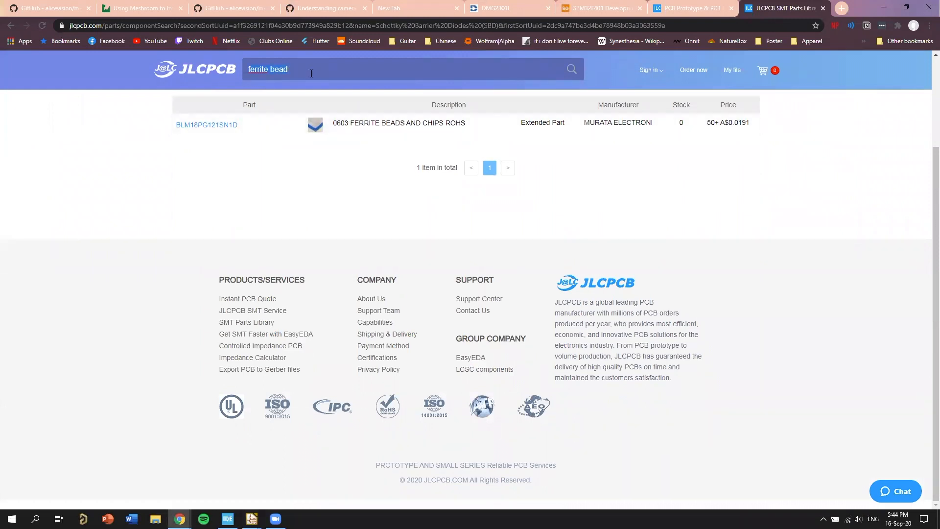
Step: Return to KiCad's Assign Footprints window and assign Inductor_SMD:L_0805_2012Metric_Pad1.15x1.40mm_HandSolder to both ferrite beads, FB1 and FB2
key(alt+Tab)
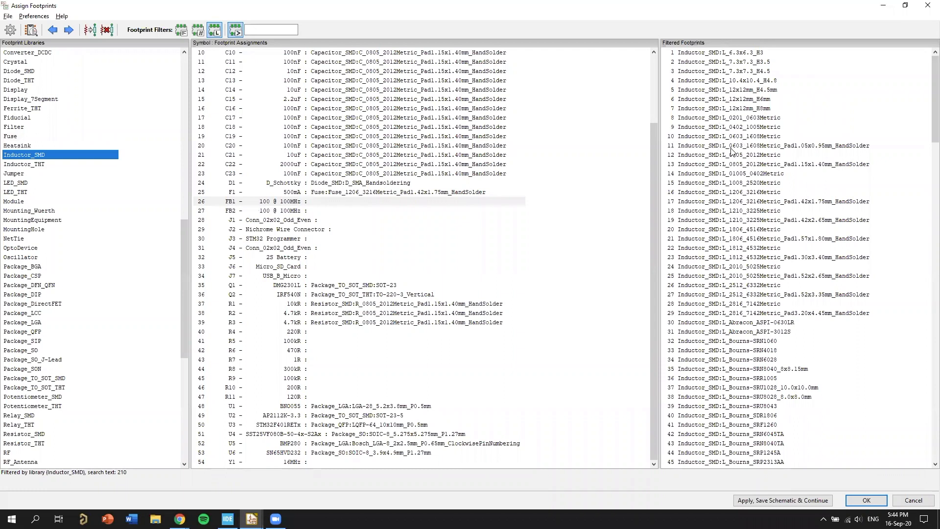
double_click(762, 164)
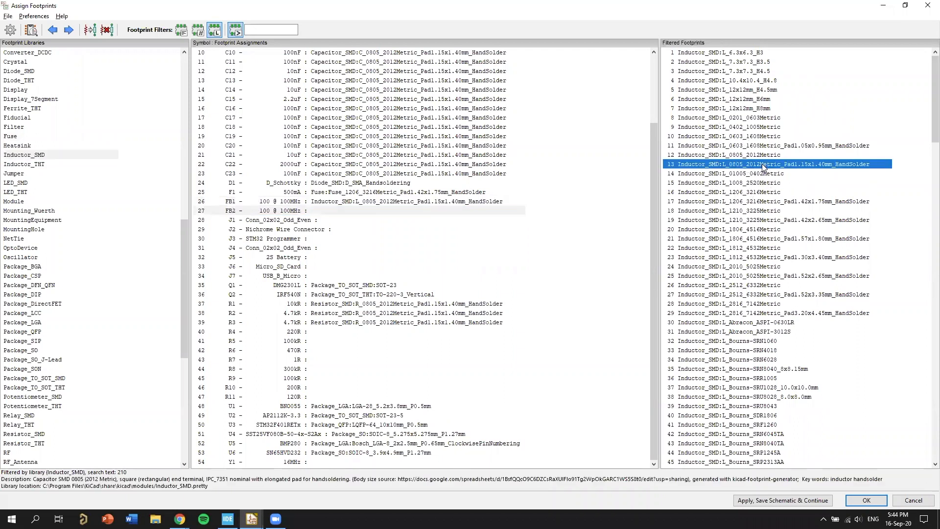
double_click(762, 163)
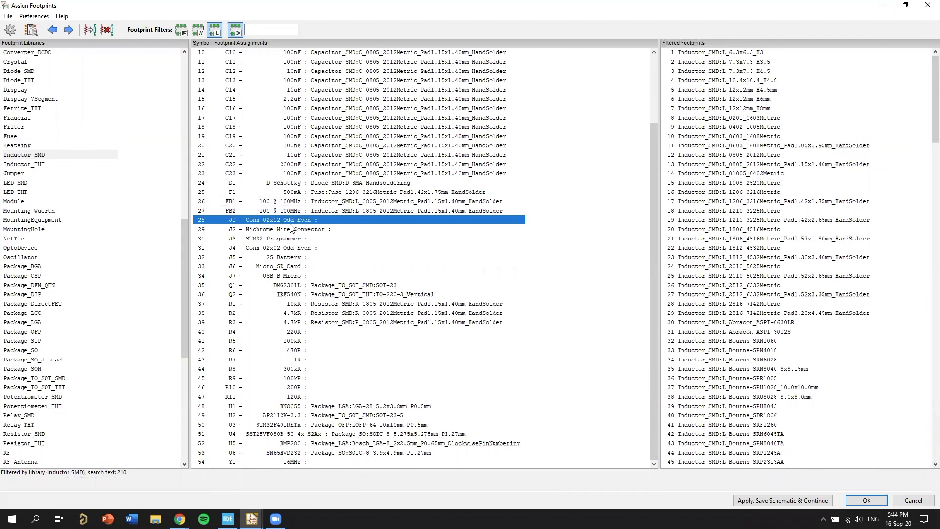
Step: Filter the footprints by the Connector_PinSocket_2.54mm library for the 2x02 connector J1
scroll(37, 156, down, 4)
scroll(37, 155, up, 6)
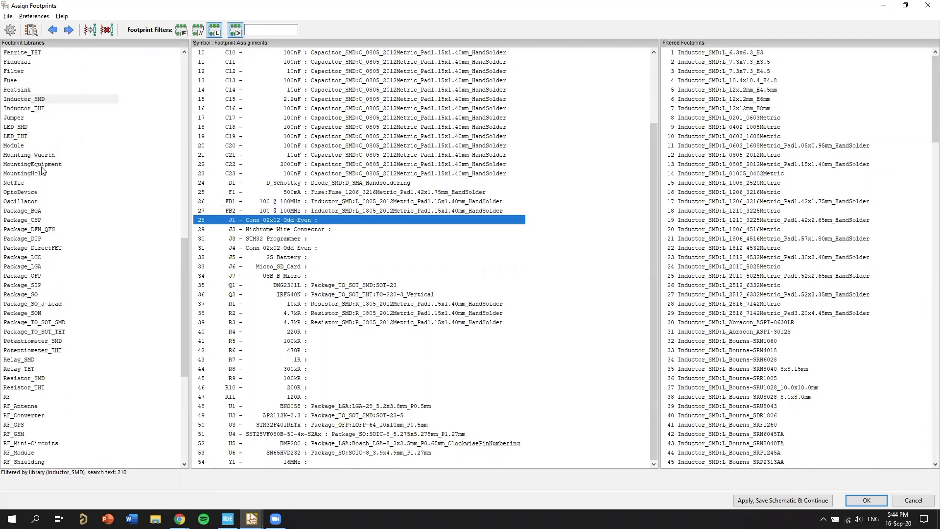
scroll(37, 154, down, 4)
scroll(37, 156, down, 9)
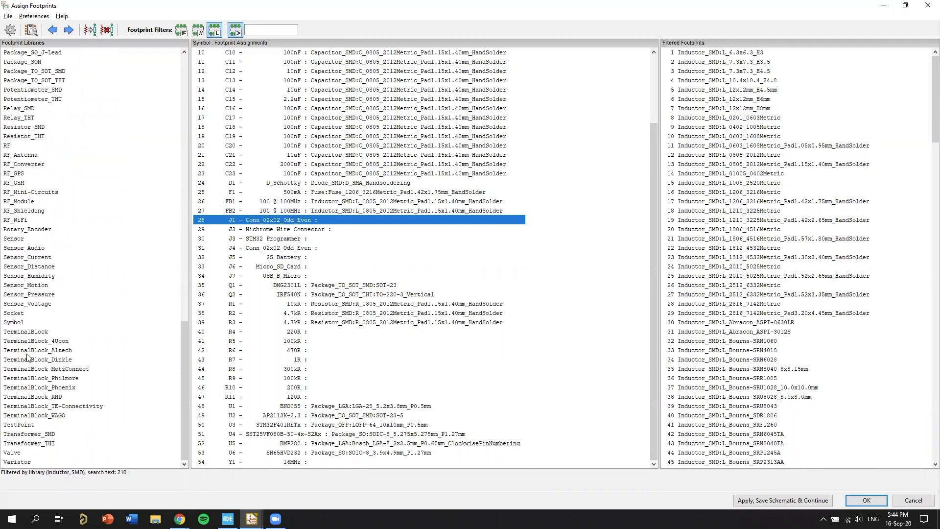
drag(183, 345, 164, 79)
scroll(91, 323, down, 2)
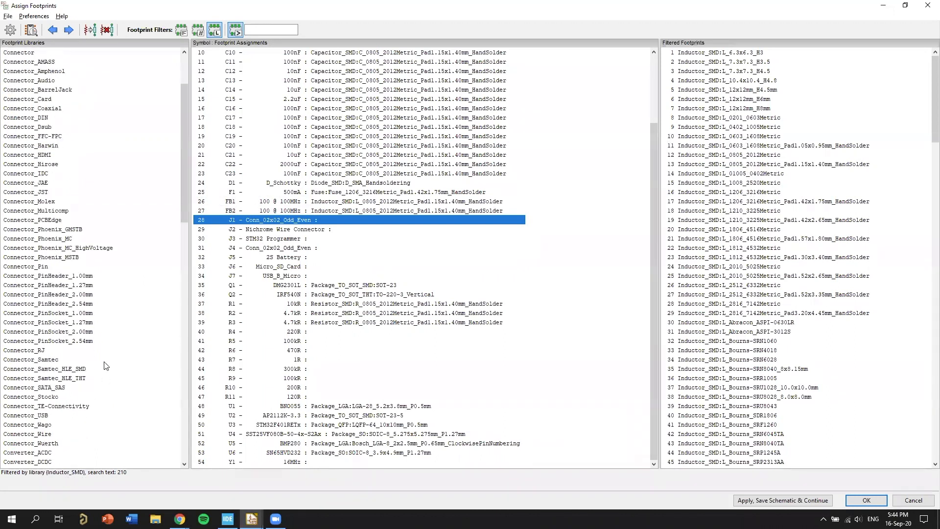
click(29, 342)
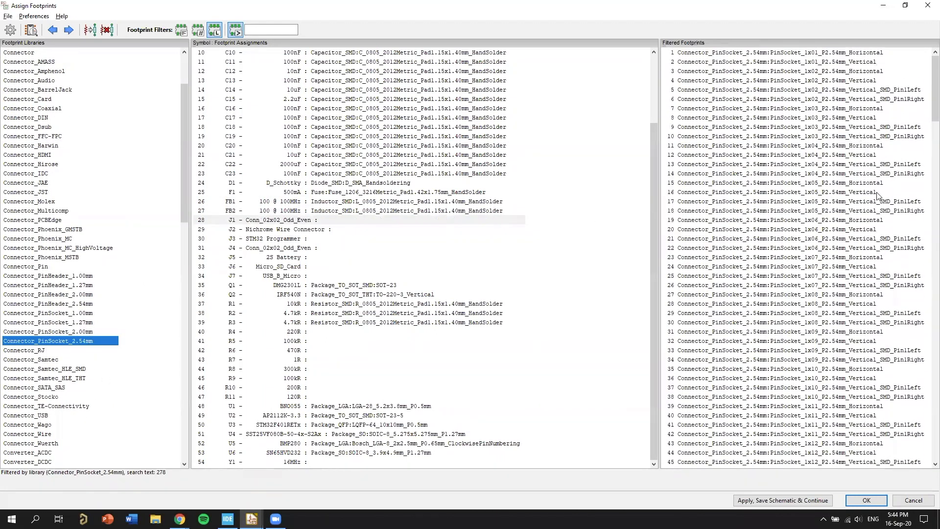
Step: Assign the footprint PinSocket_2x02_P2.54mm_Vertical from the Connector_PinSocket_2.54mm library to connector J1
scroll(842, 104, down, 5)
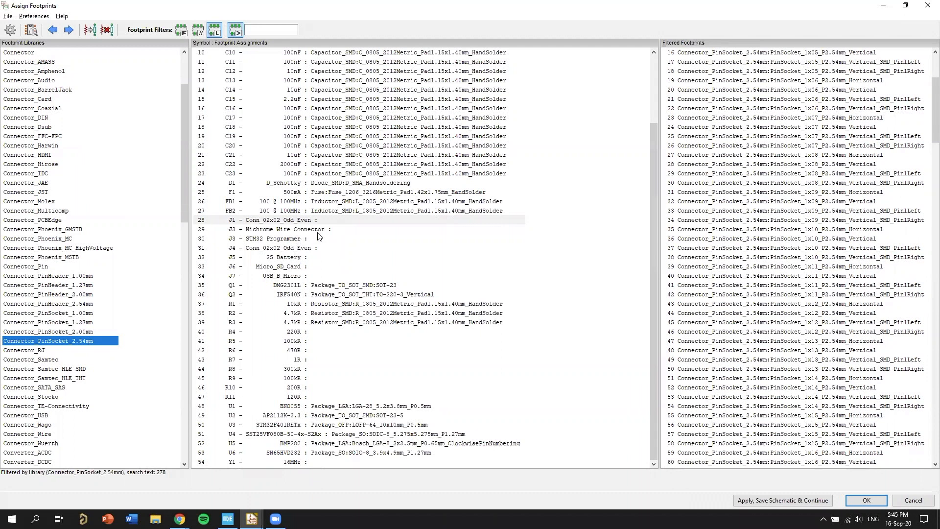
scroll(822, 214, down, 20)
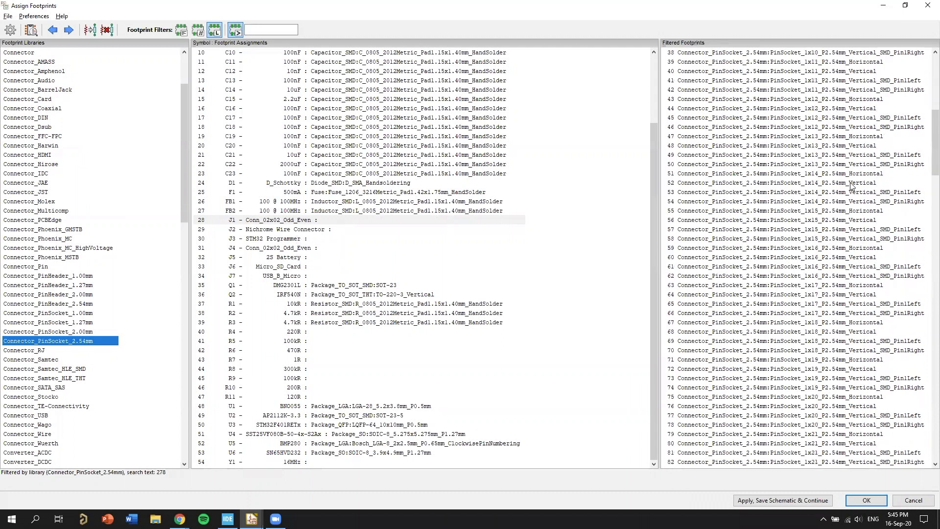
scroll(827, 238, down, 5)
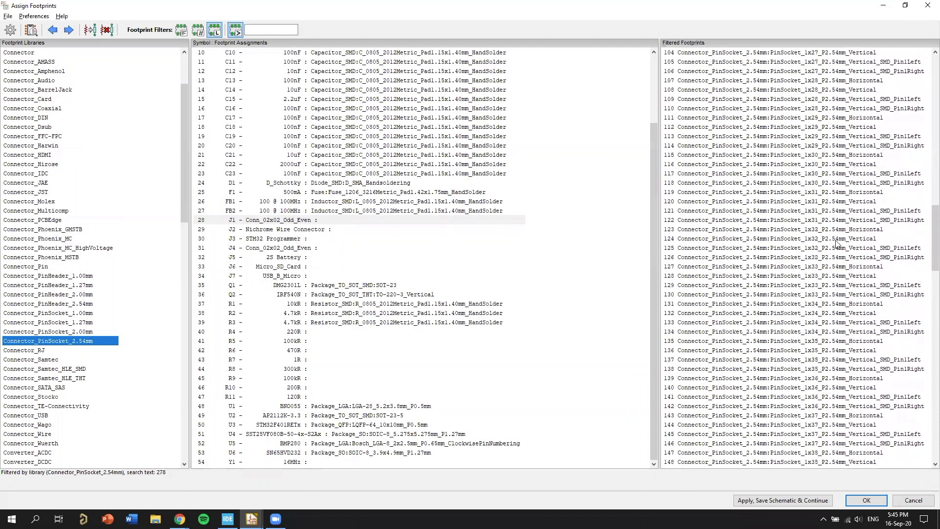
scroll(837, 243, down, 18)
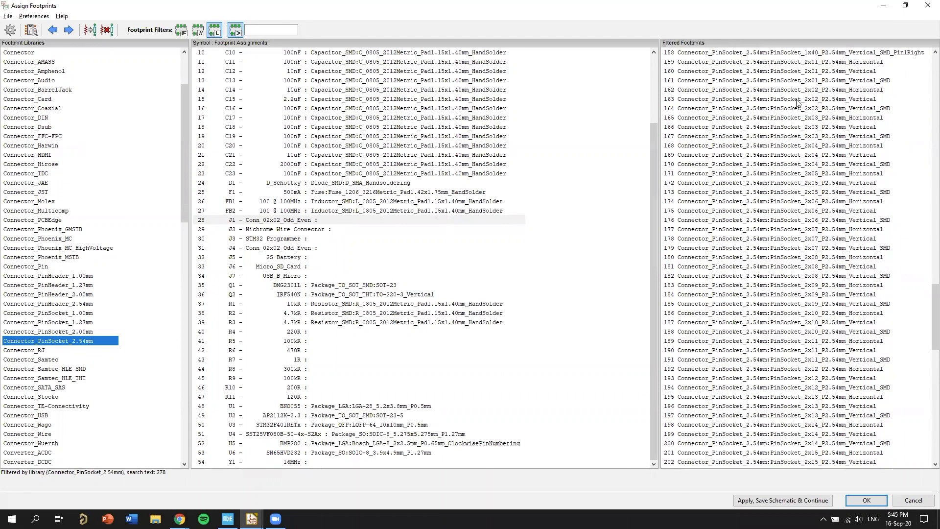
click(822, 100)
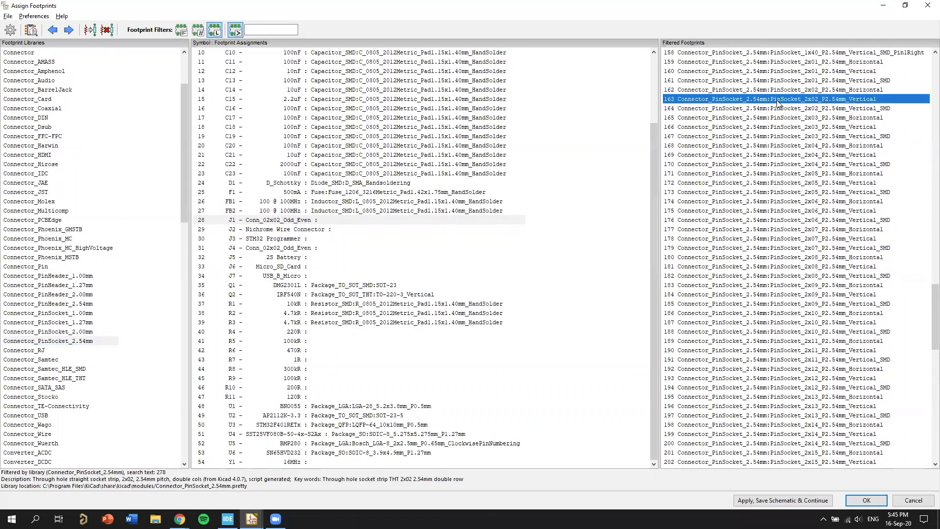
double_click(793, 100)
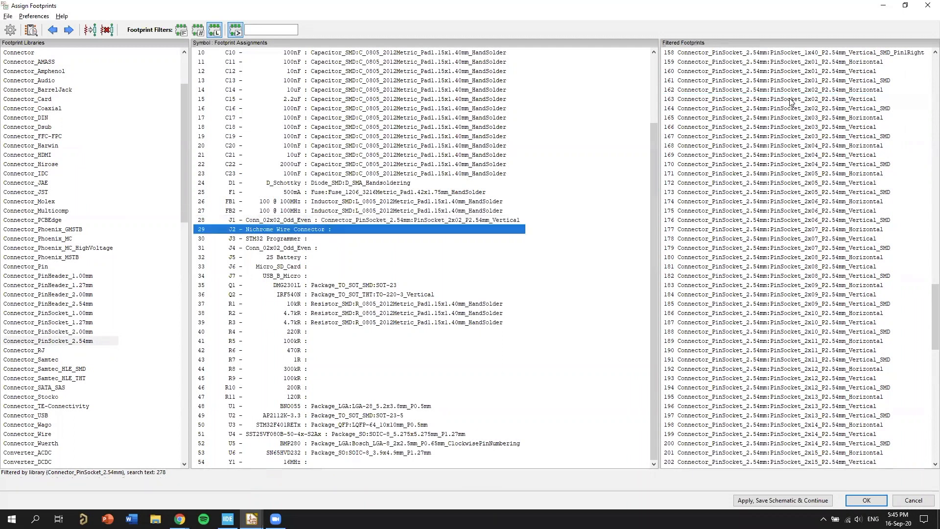
Step: Check the pin layout of the STM32 Programmer connector J3 in the Eeschema schematic, then return to the Assign Footprints window
click(343, 239)
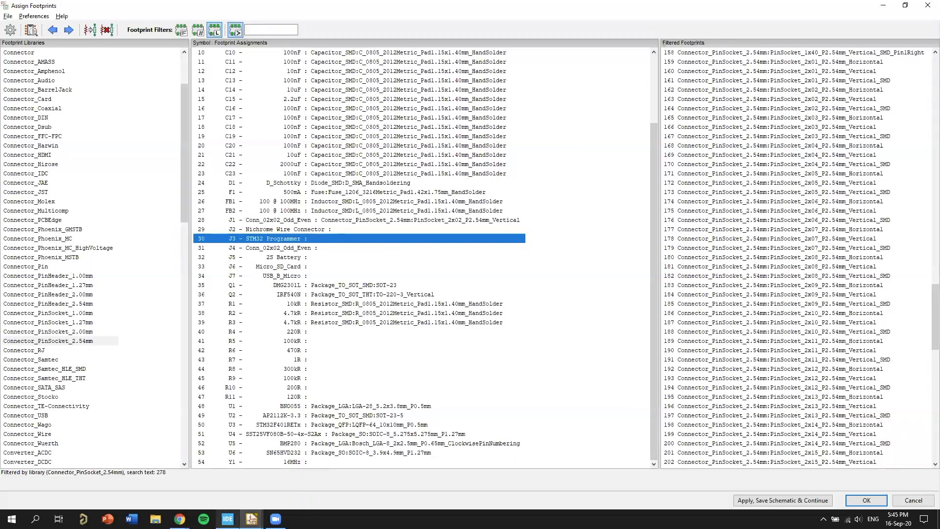
click(252, 519)
click(358, 477)
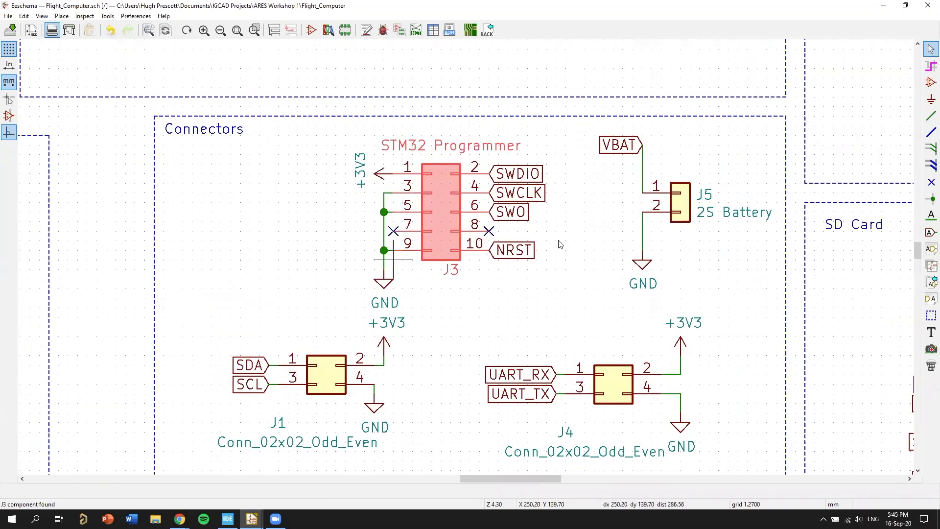
key(alt+Tab)
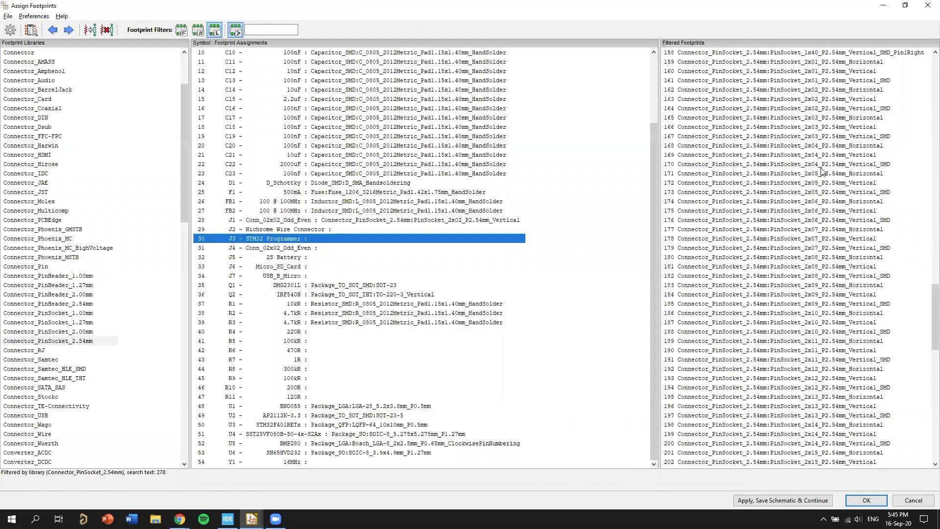
Step: Assign PinSocket_2x05_P2.54mm_Vertical to the STM32 Programmer connector J3 and PinSocket_2x02_P2.54mm_Vertical to connector J4
scroll(821, 181, down, 2)
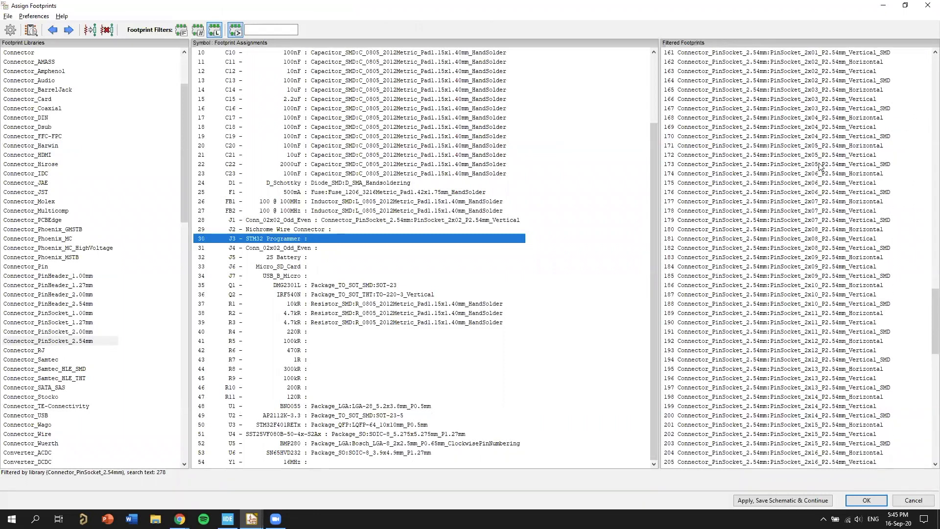
click(821, 165)
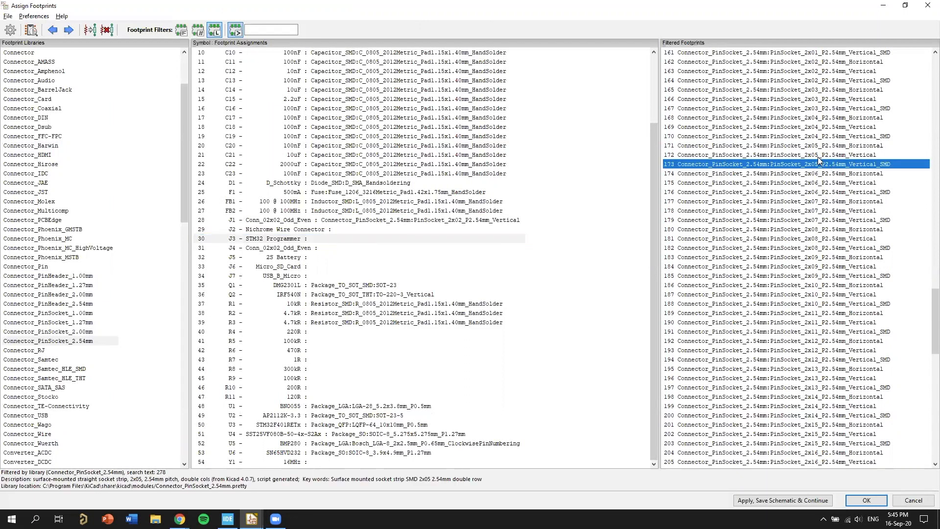
click(819, 154)
double_click(820, 154)
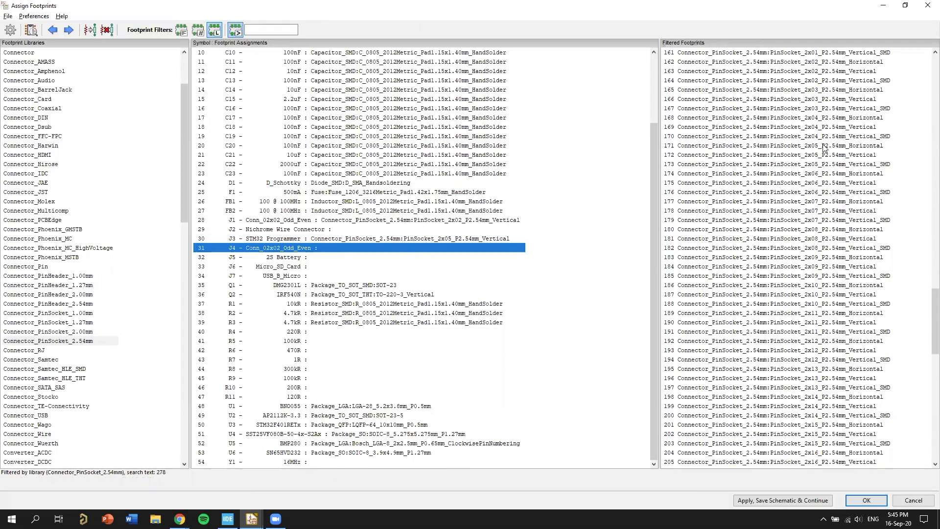
click(817, 71)
double_click(817, 71)
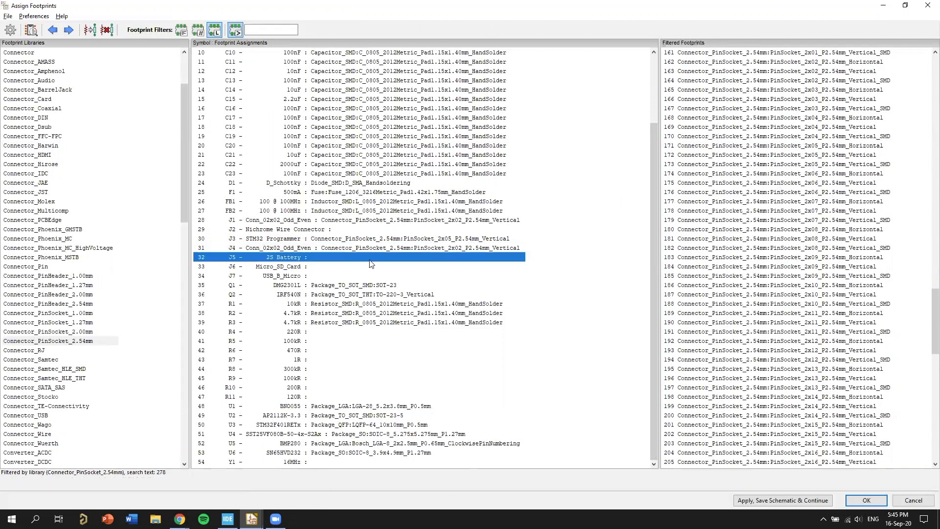
Step: Select the Micro_SD_Card connector J6 and look through the footprint libraries for a suitable one
click(431, 266)
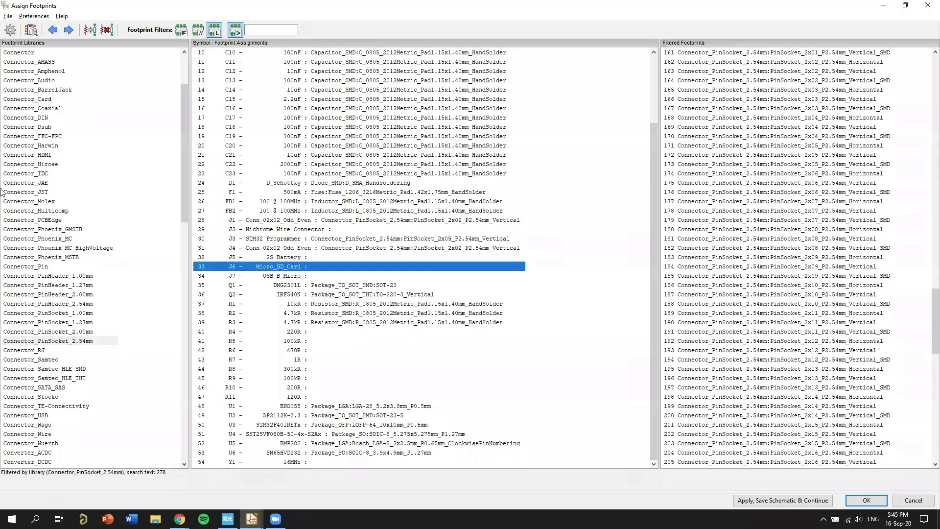
scroll(82, 349, down, 14)
scroll(83, 348, down, 11)
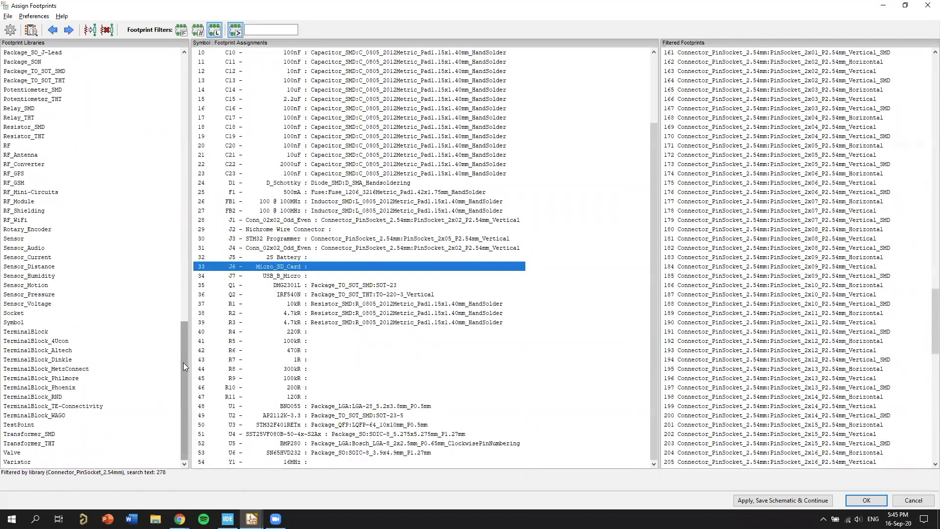
drag(183, 343, 179, 56)
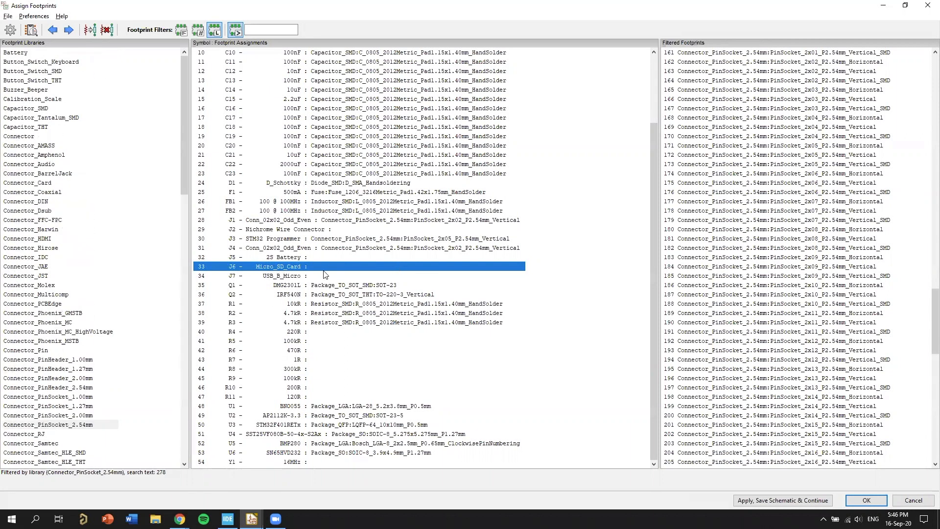
Step: Select the USB_B_Micro connector J7 and list the footprints of the Connector_USB library
click(259, 272)
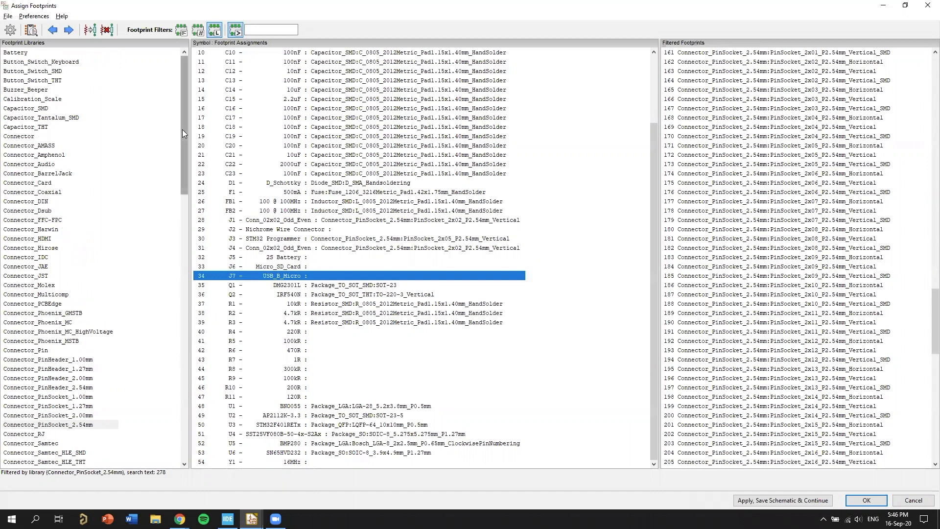
drag(183, 129, 172, 453)
drag(185, 392, 58, 146)
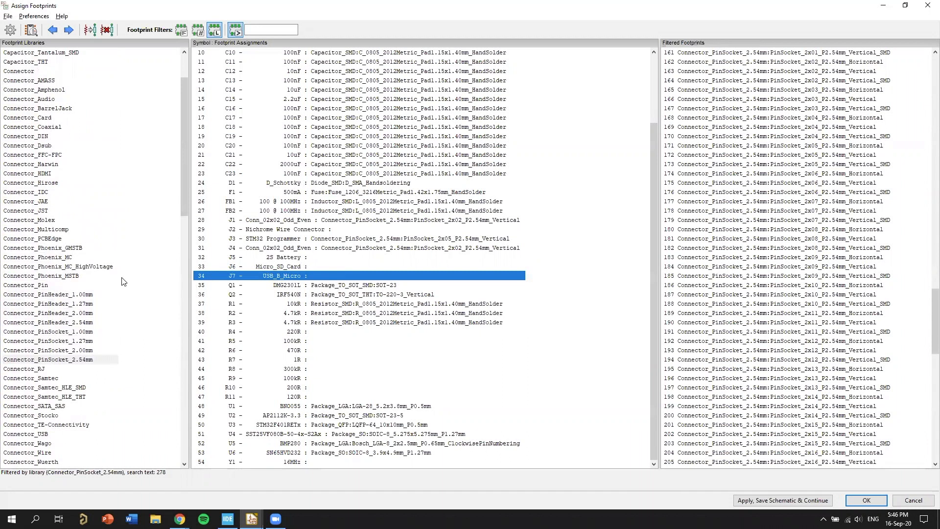
scroll(83, 260, down, 2)
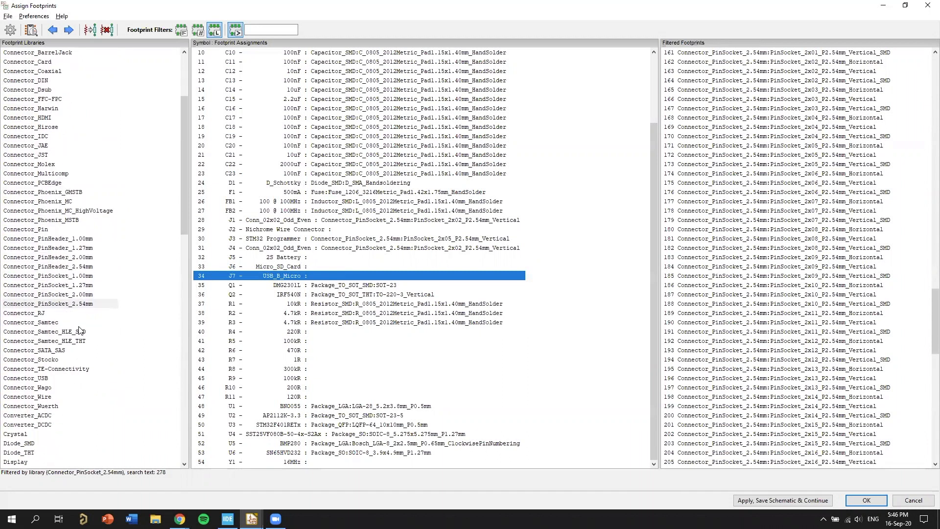
click(41, 378)
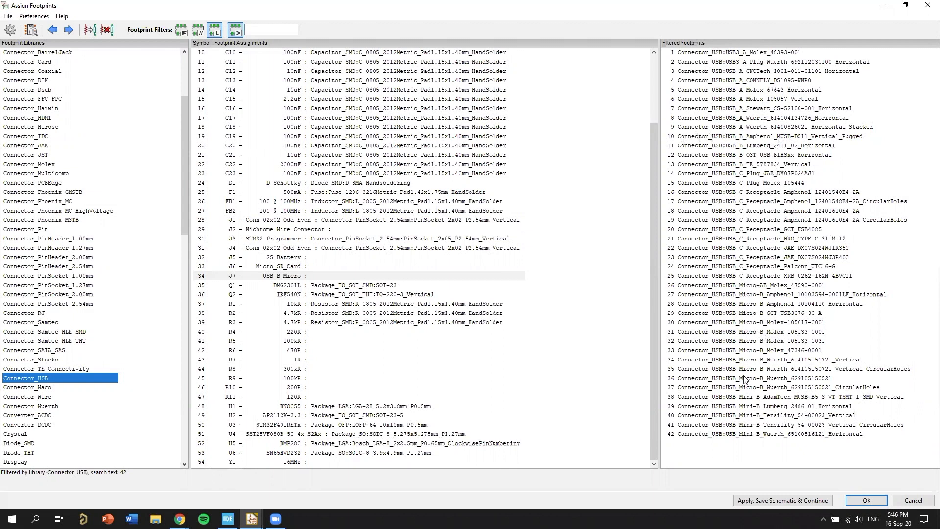
Step: Compare the USB type B footprints and assign USB_B_Lumberg_2411_02_Horizontal to connector J7
click(816, 173)
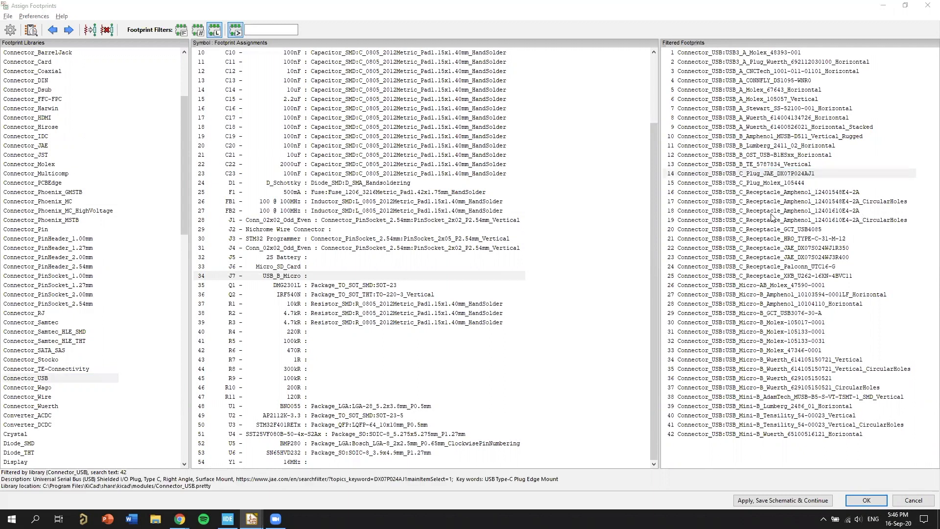
scroll(386, 174, up, 2)
scroll(386, 173, up, 1)
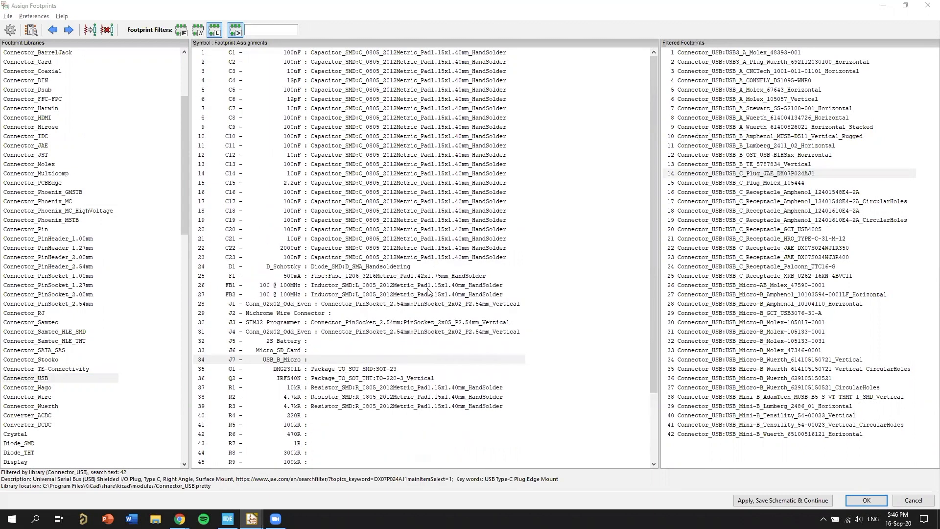
scroll(460, 337, down, 1)
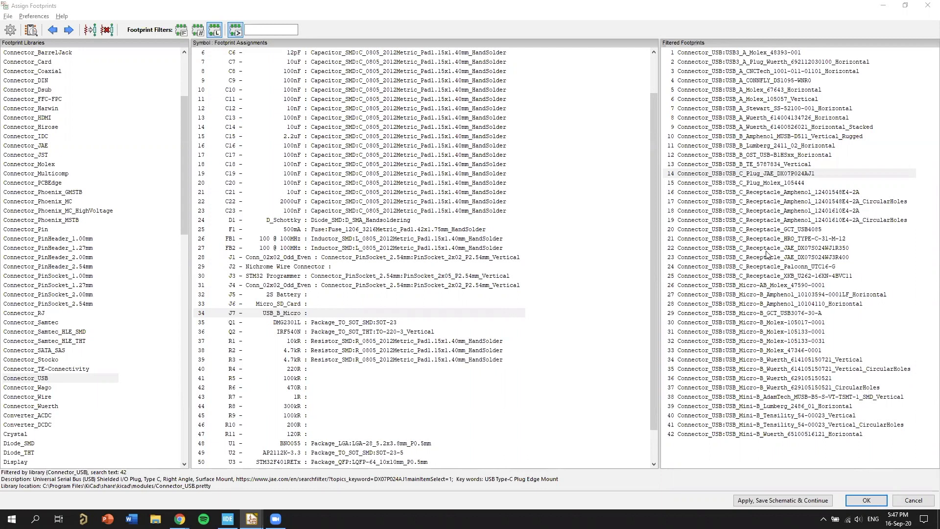
click(765, 165)
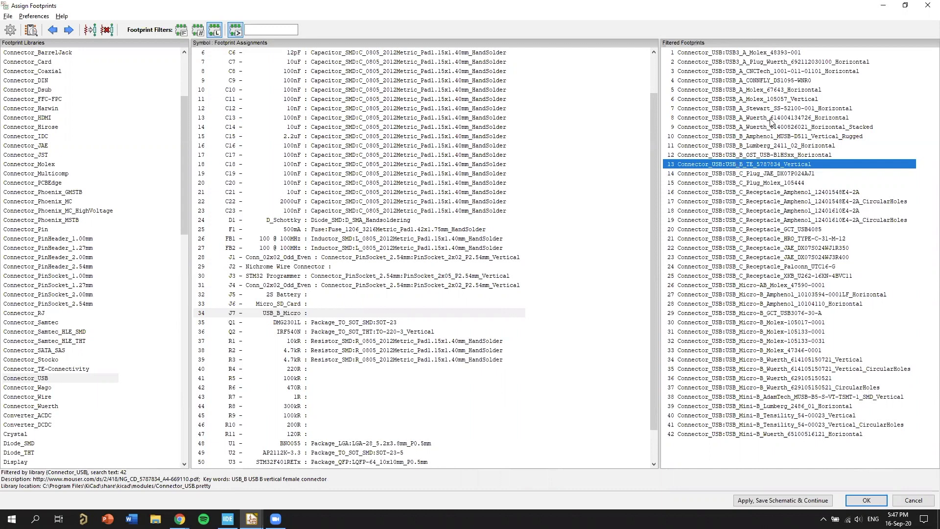
click(778, 137)
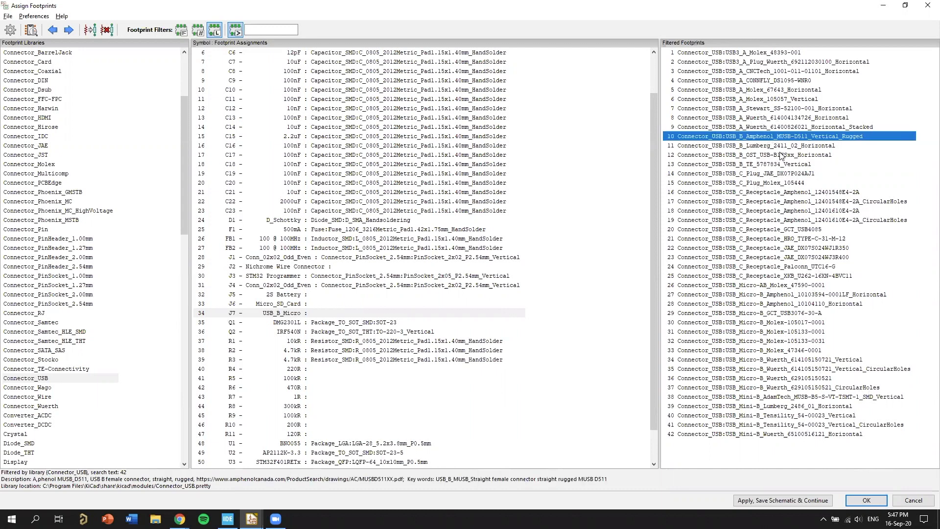
click(759, 166)
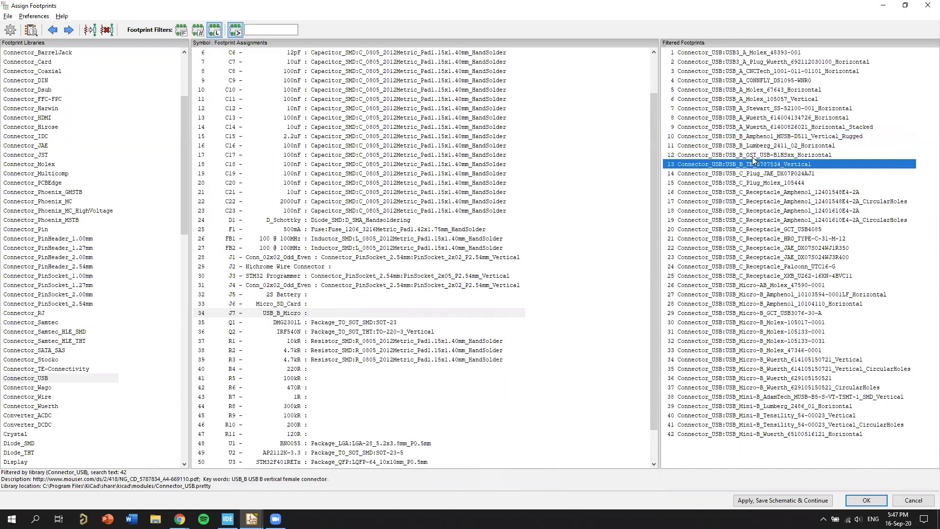
click(772, 137)
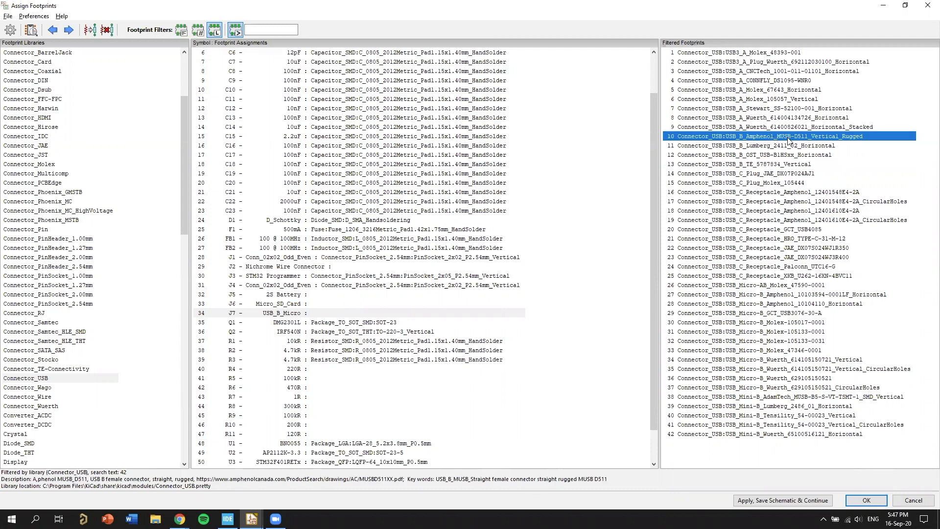
click(810, 147)
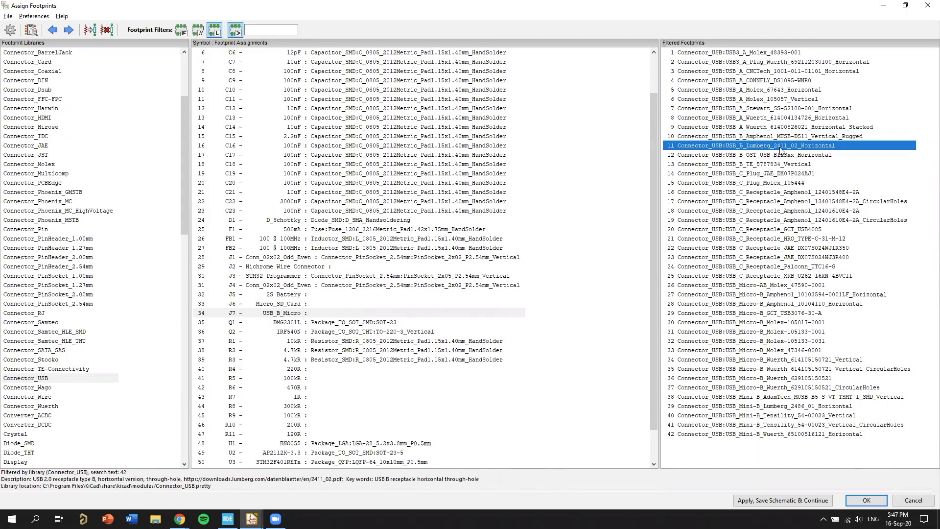
Step: Select the 220R resistor R4 and list the footprints of the Resistor_SMD library
scroll(410, 326, down, 1)
click(328, 349)
scroll(314, 367, down, 1)
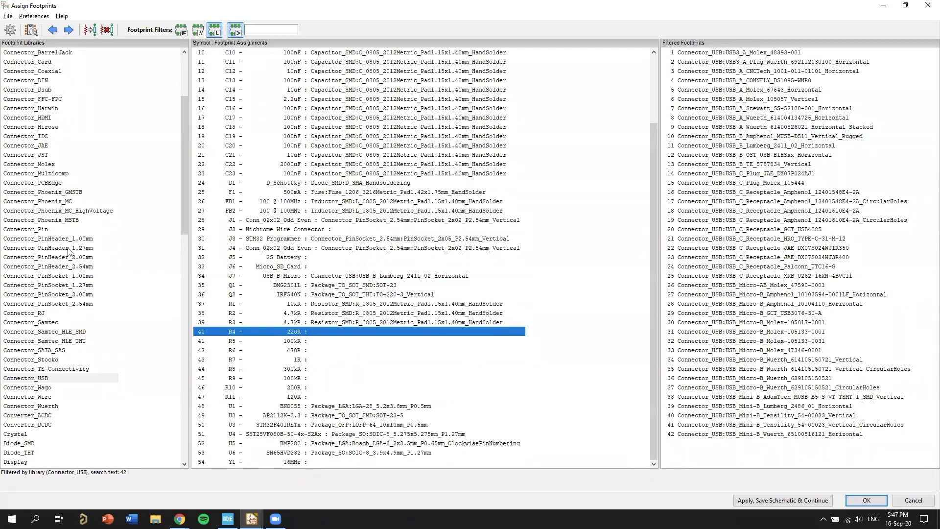
scroll(93, 170, down, 2)
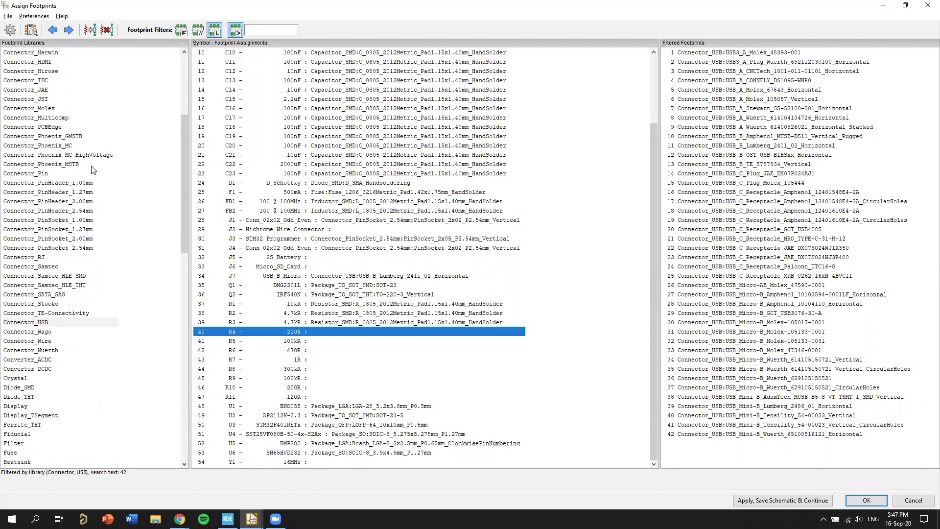
scroll(54, 194, up, 6)
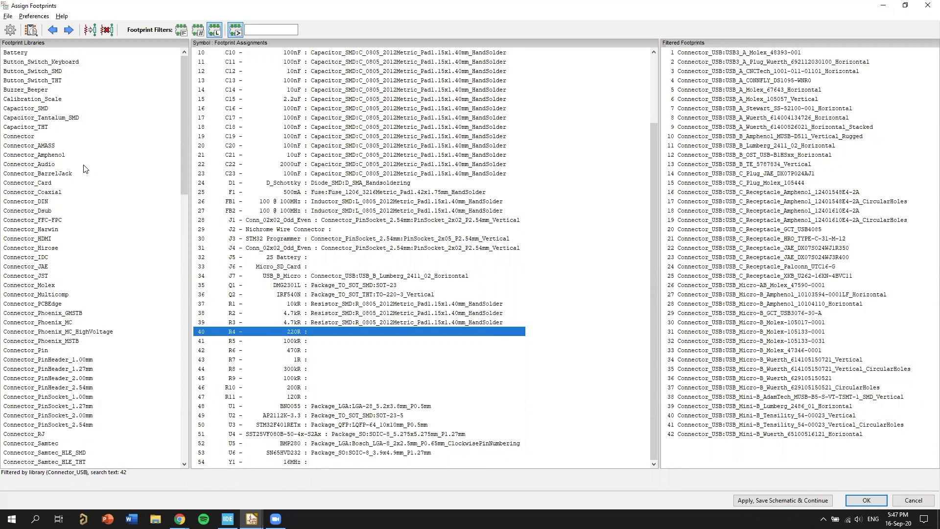
scroll(42, 215, down, 3)
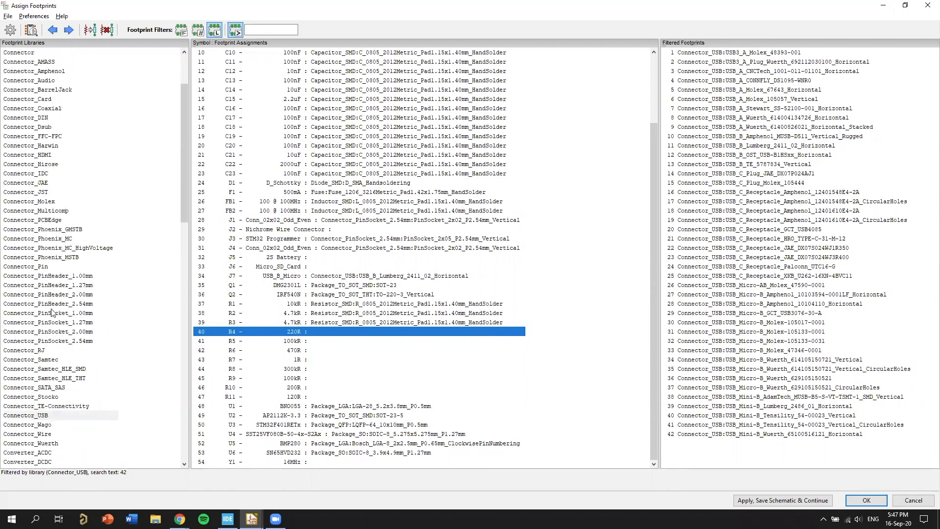
scroll(54, 308, down, 6)
scroll(67, 289, down, 3)
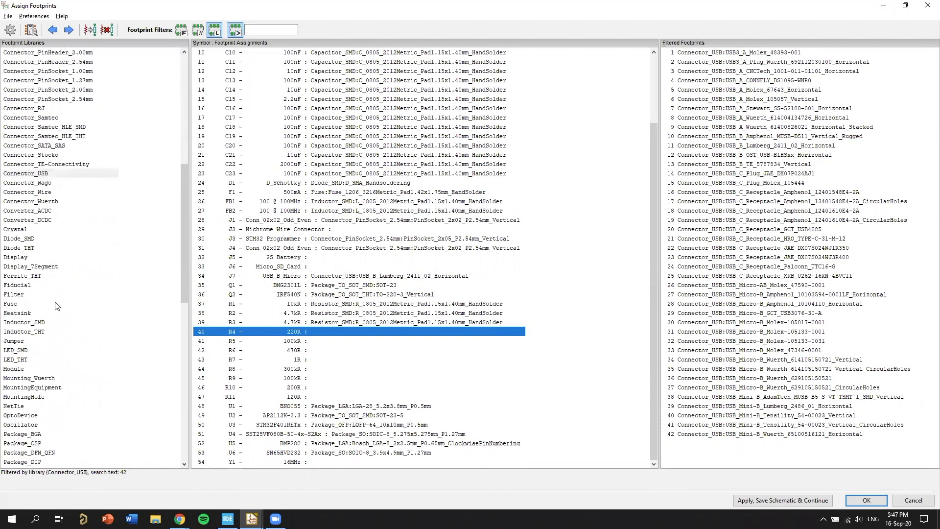
scroll(60, 327, down, 7)
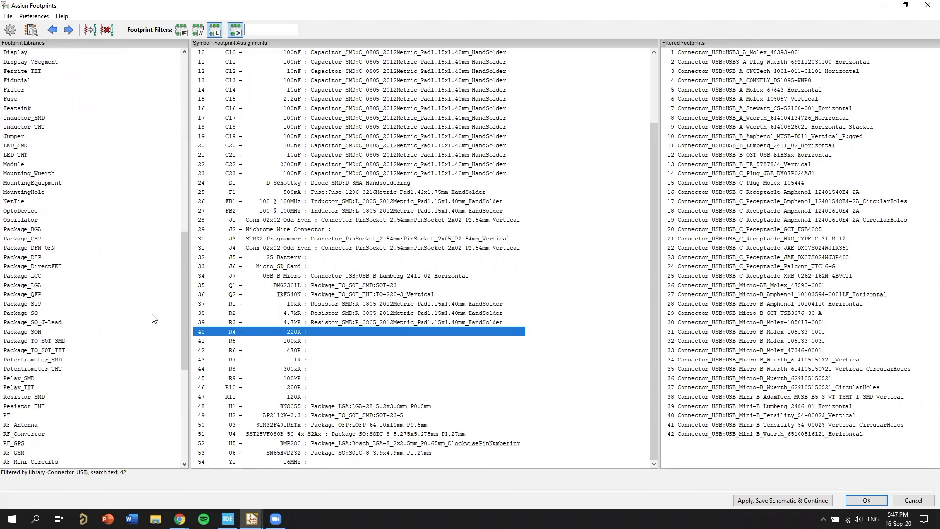
scroll(98, 338, down, 2)
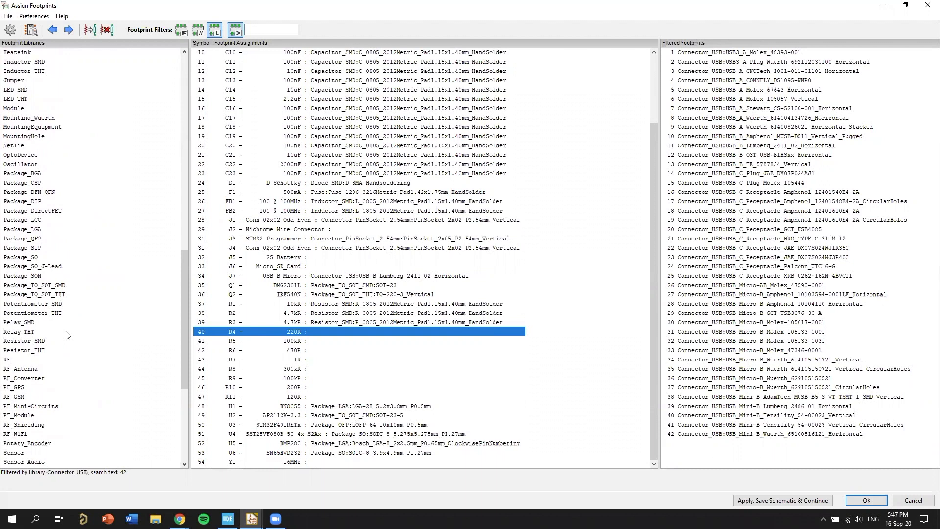
click(44, 343)
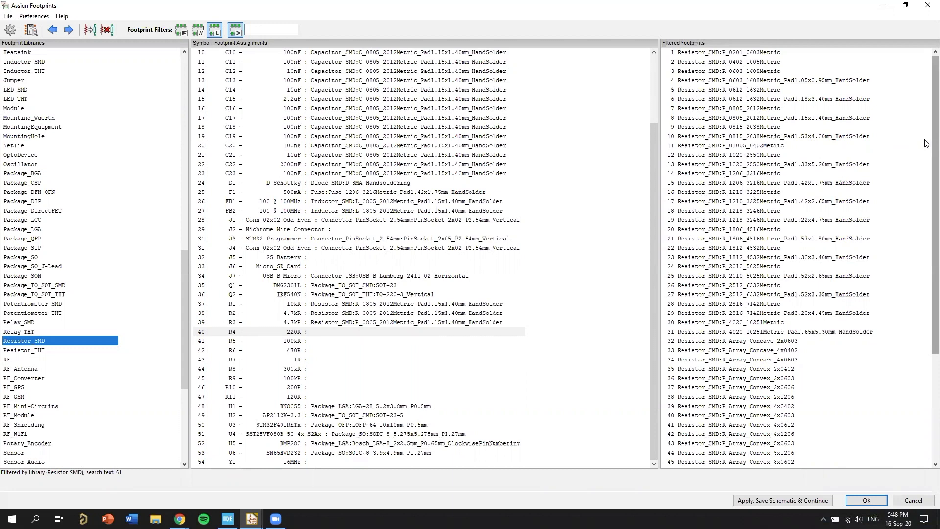
Step: Assign the footprint R_0805_2012Metric_Pad1.15x1.40mm_HandSolder to each of the resistors R4 through R11
scroll(783, 162, down, 2)
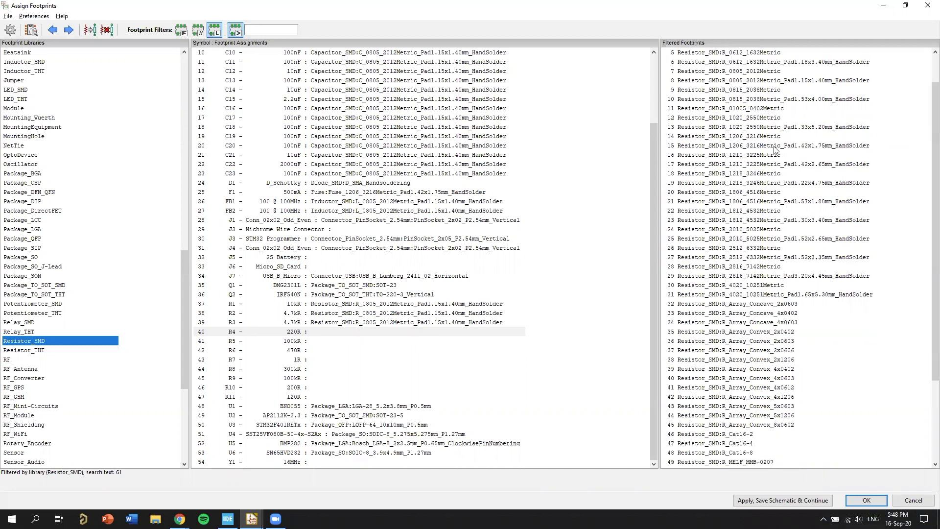
scroll(839, 221, up, 2)
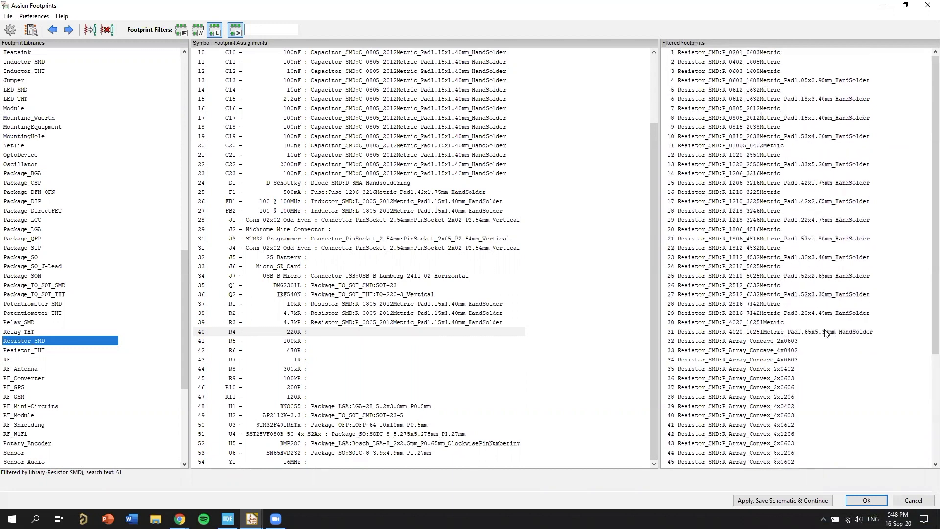
scroll(830, 328, down, 4)
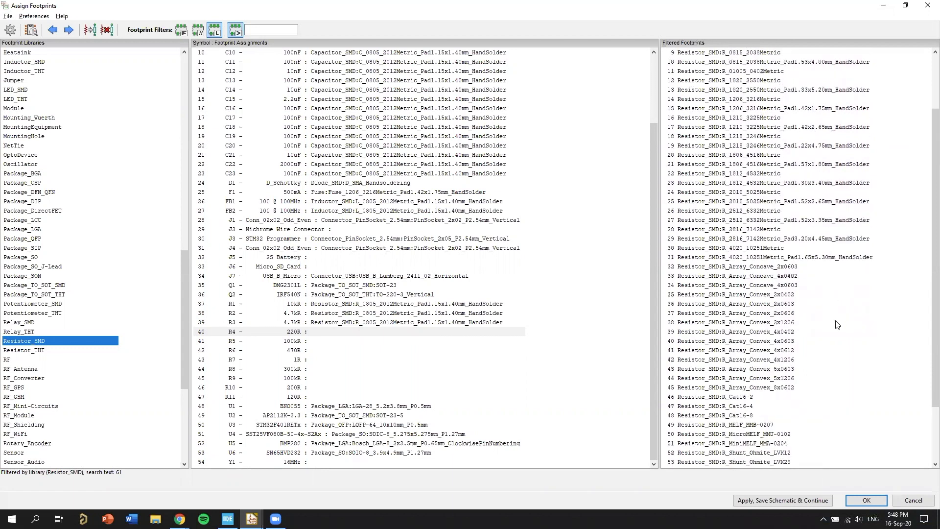
scroll(835, 313, up, 4)
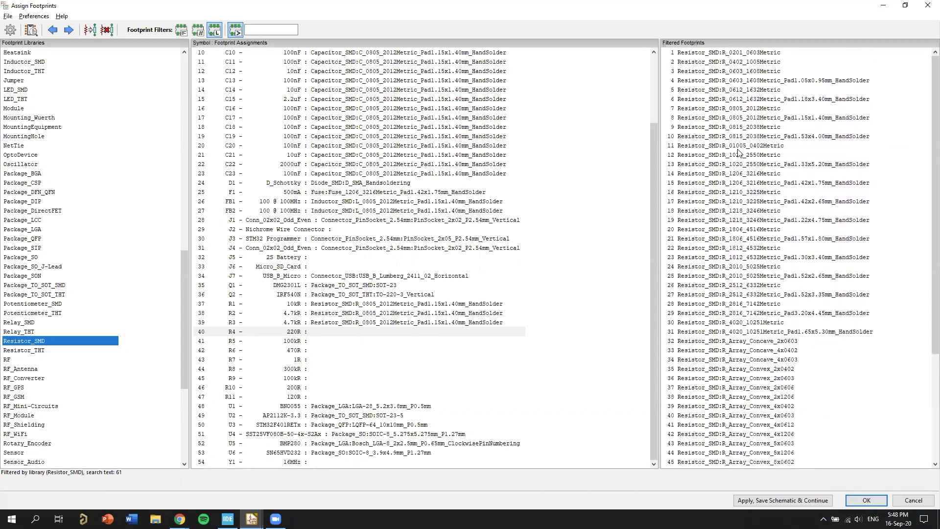
click(763, 118)
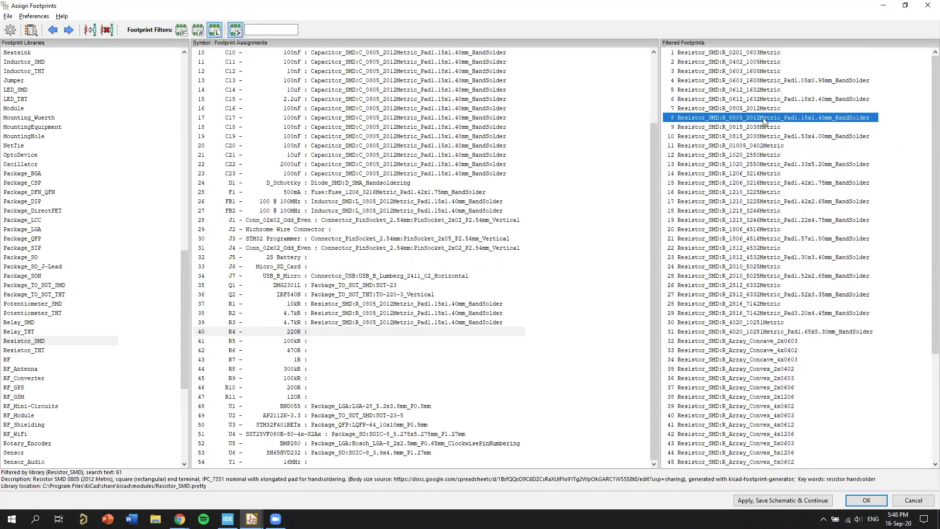
double_click(764, 119)
double_click(764, 119)
double_click(763, 118)
double_click(764, 118)
double_click(763, 119)
double_click(764, 119)
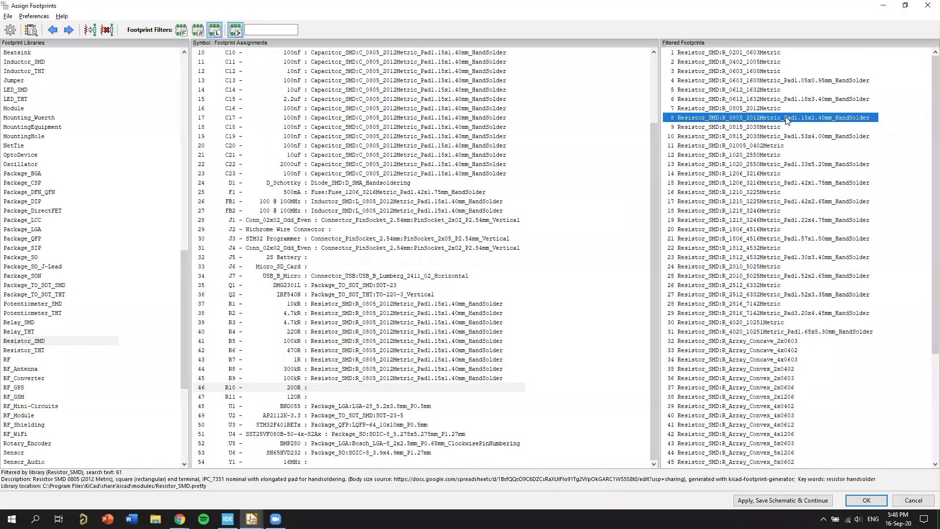
double_click(787, 119)
double_click(787, 119)
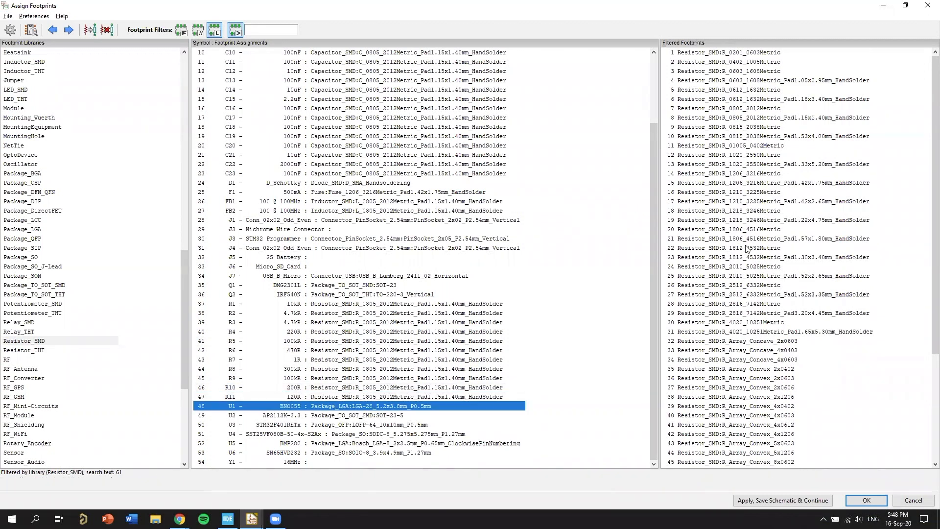
Step: Select the 16MHz crystal Y1, then accept the footprint assignments and close the Assign Footprints window
click(470, 464)
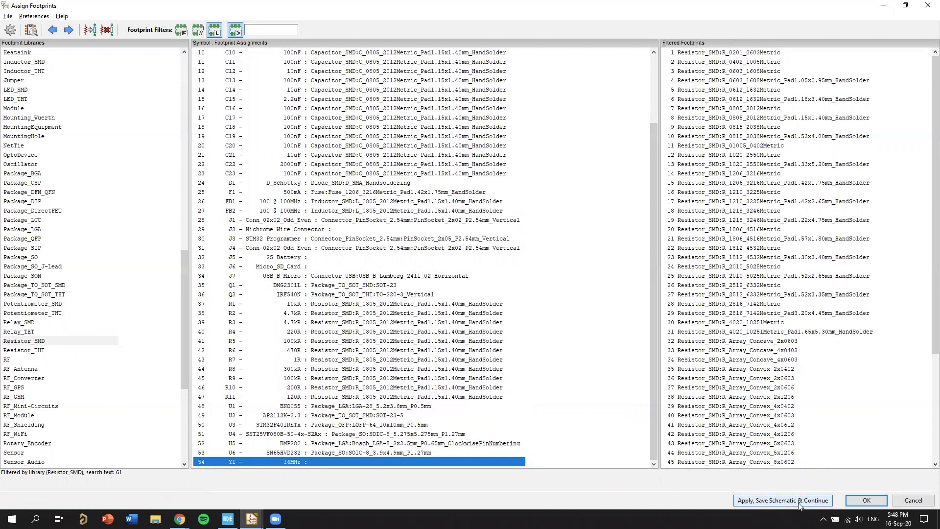
click(871, 501)
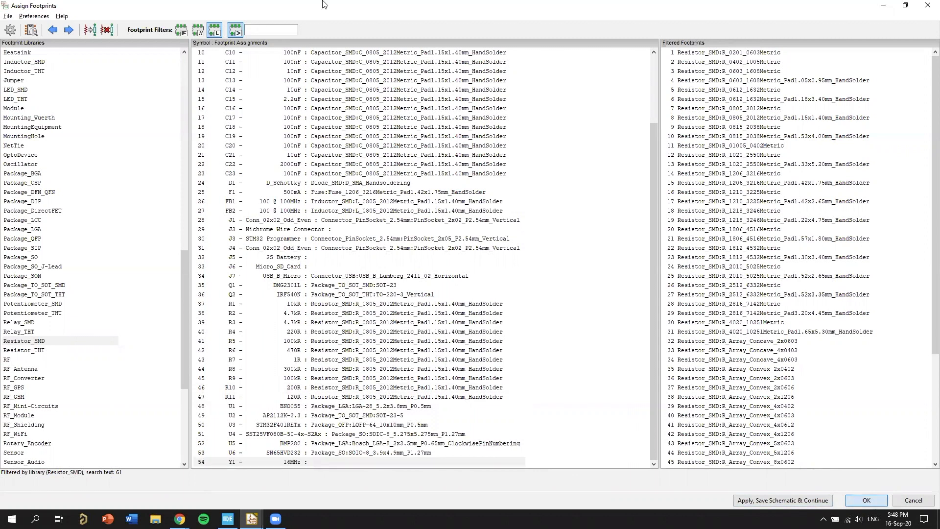
Step: Review the flight computer schematic, examining the 3v3 Regulator block's power input around Q1, D1, F1 and FB1
scroll(601, 181, down, 4)
scroll(495, 199, up, 2)
scroll(732, 251, down, 1)
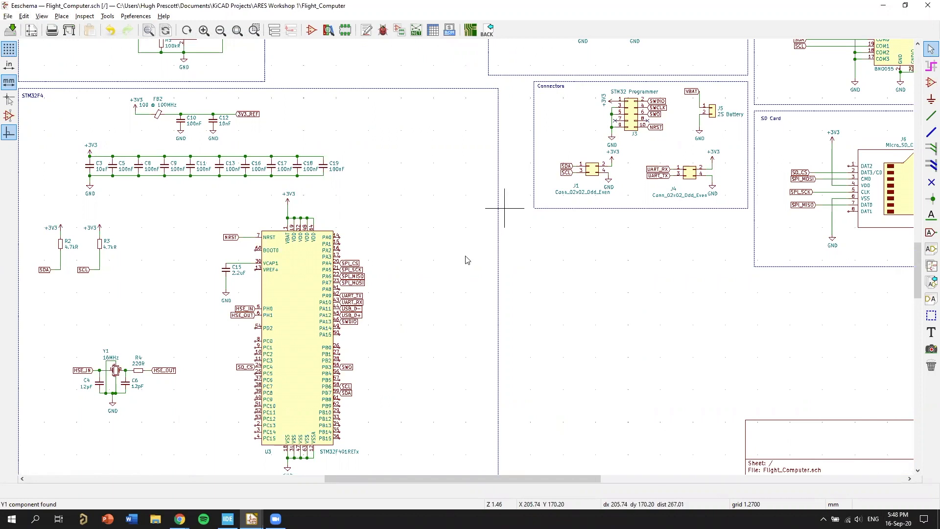
scroll(505, 204, down, 6)
scroll(441, 225, up, 5)
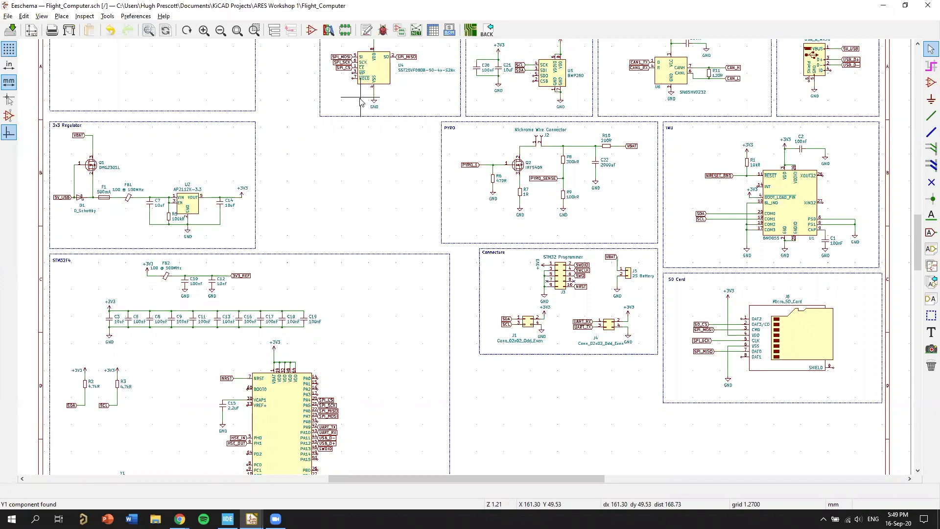
scroll(445, 209, up, 3)
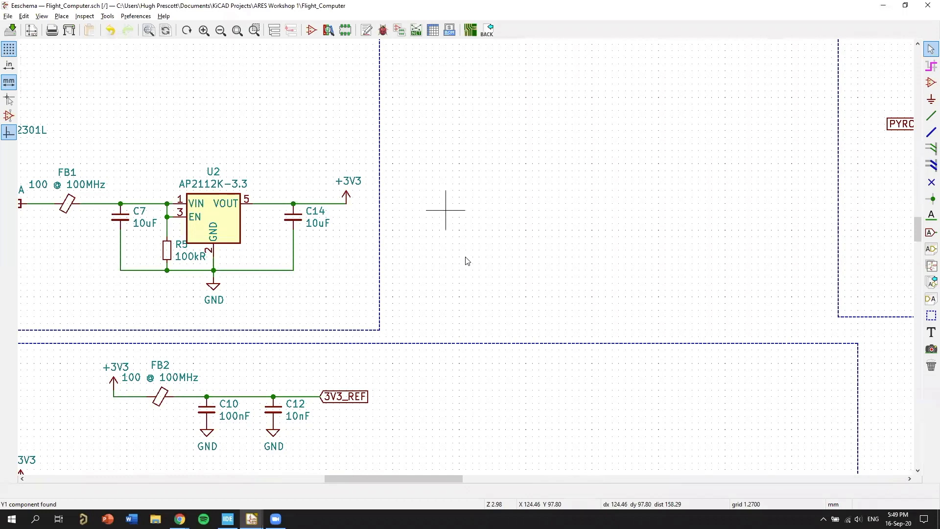
middle_drag(438, 239, 820, 288)
scroll(354, 227, up, 3)
middle_drag(712, 339, 541, 274)
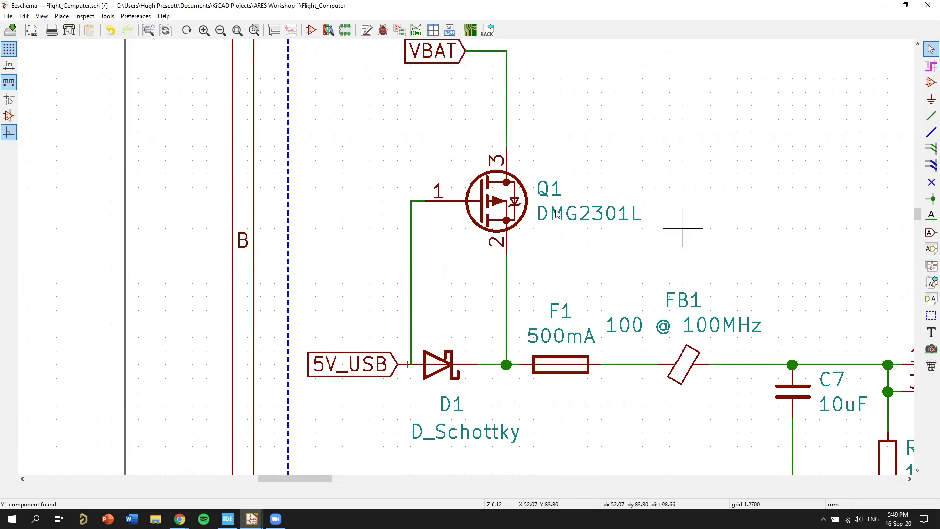
scroll(584, 195, down, 2)
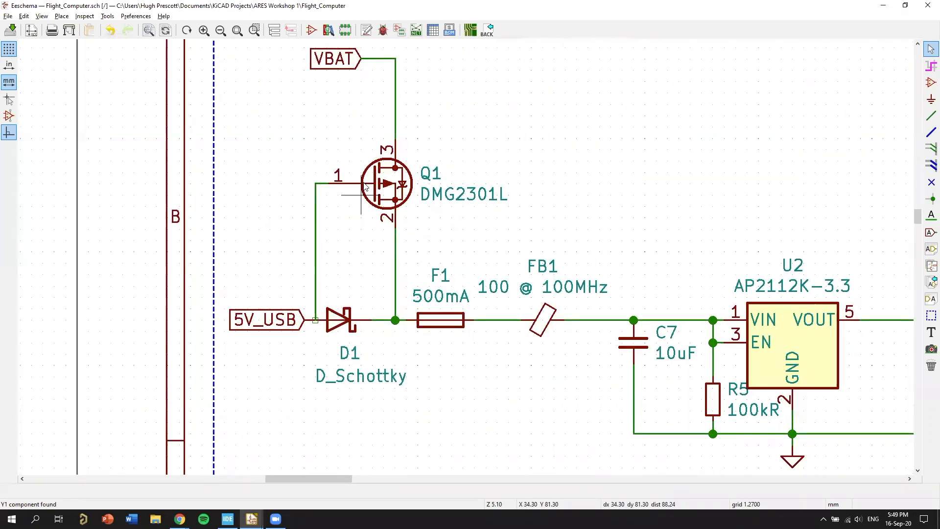
scroll(495, 293, up, 1)
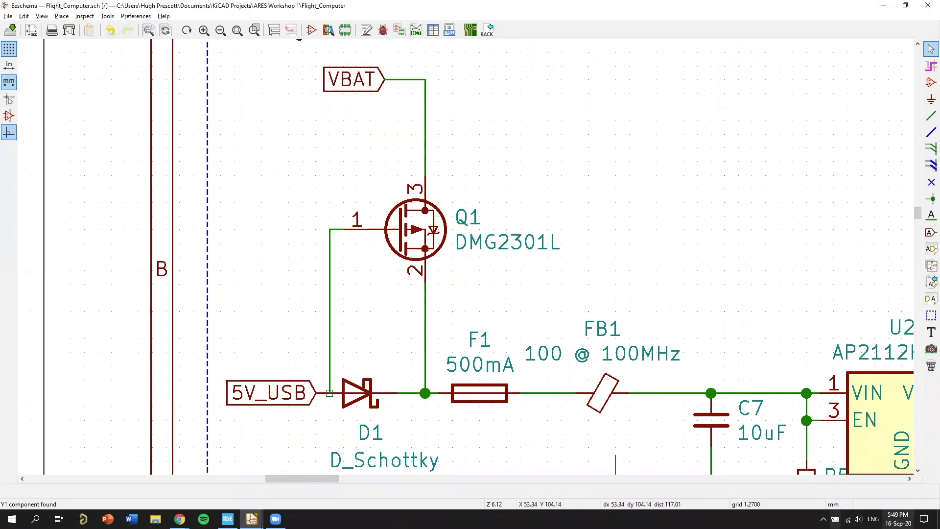
Step: Generate the schematic's netlist in the default Pcbnew format and save it as Flight_Computer.net
scroll(374, 224, down, 5)
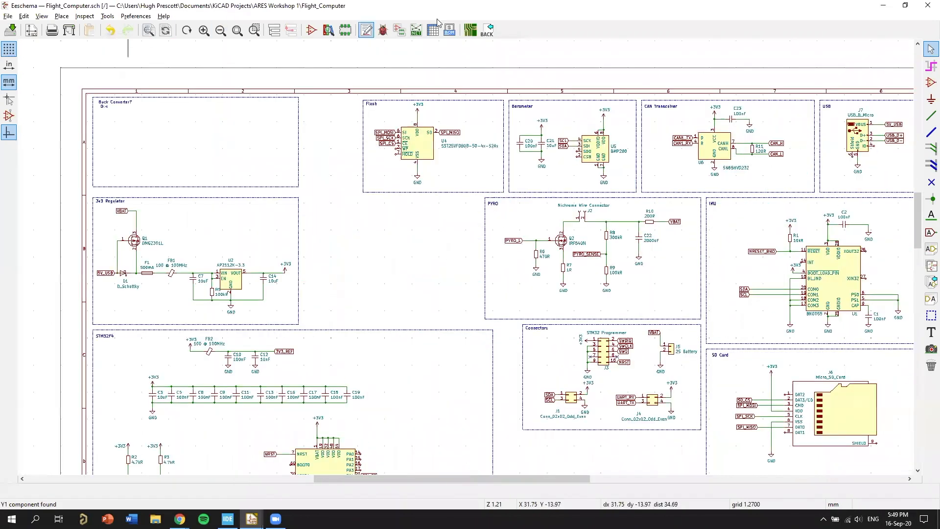
click(417, 31)
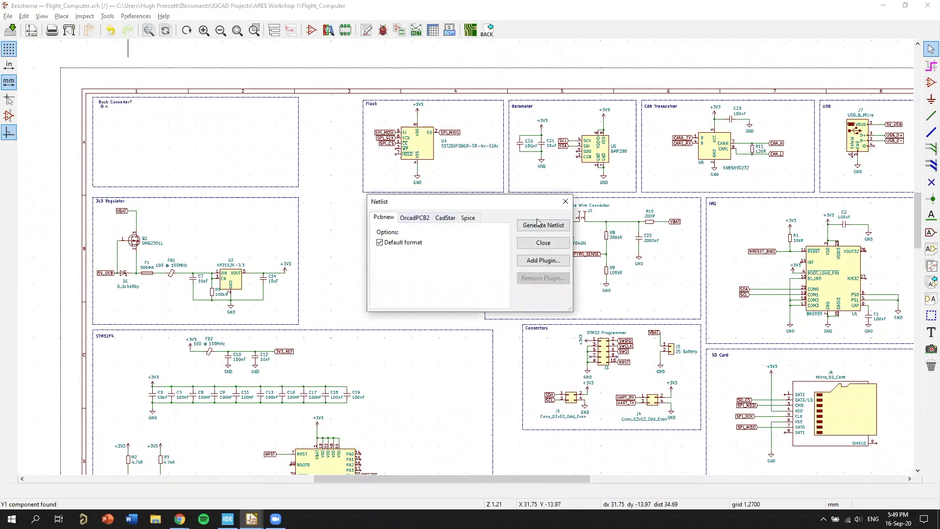
click(541, 228)
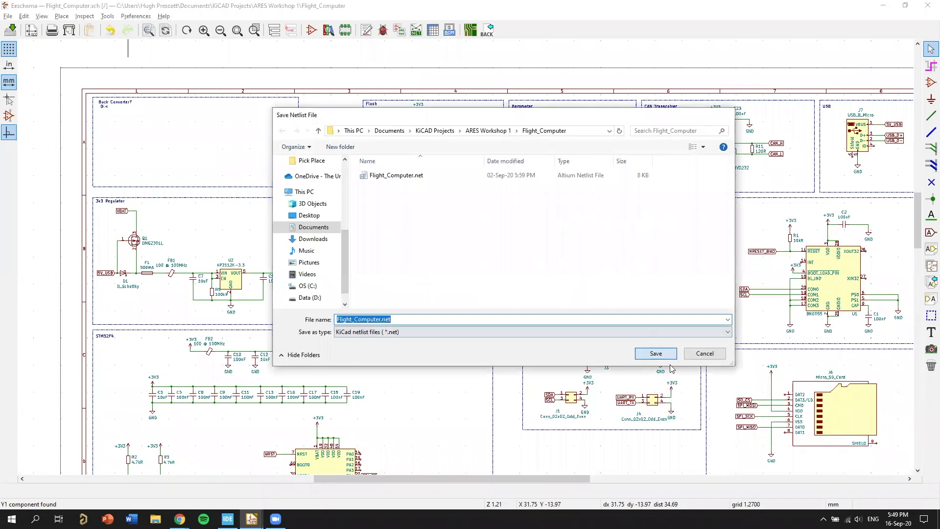
key(Return)
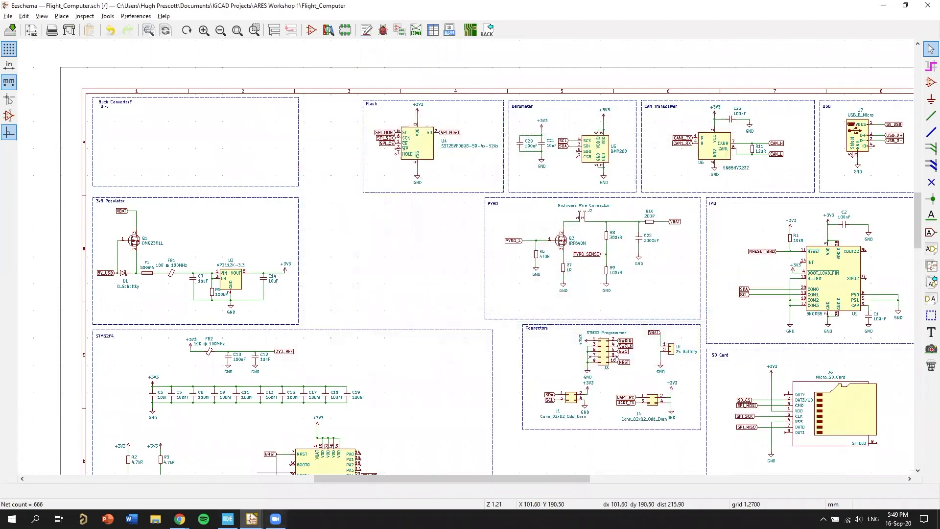
Step: Open the board file Flight_Computer.kicad_pcb from the KiCad project window and bring up the netlist import
click(252, 519)
click(225, 477)
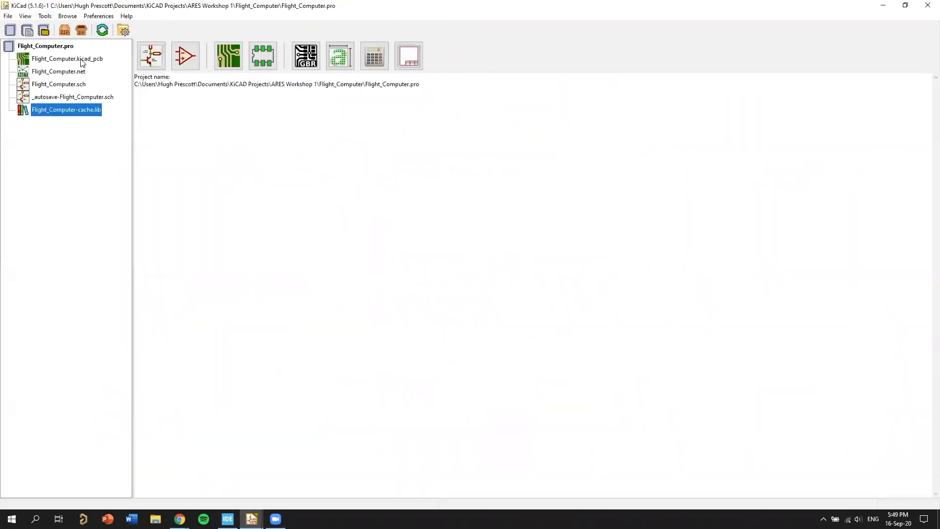
click(64, 60)
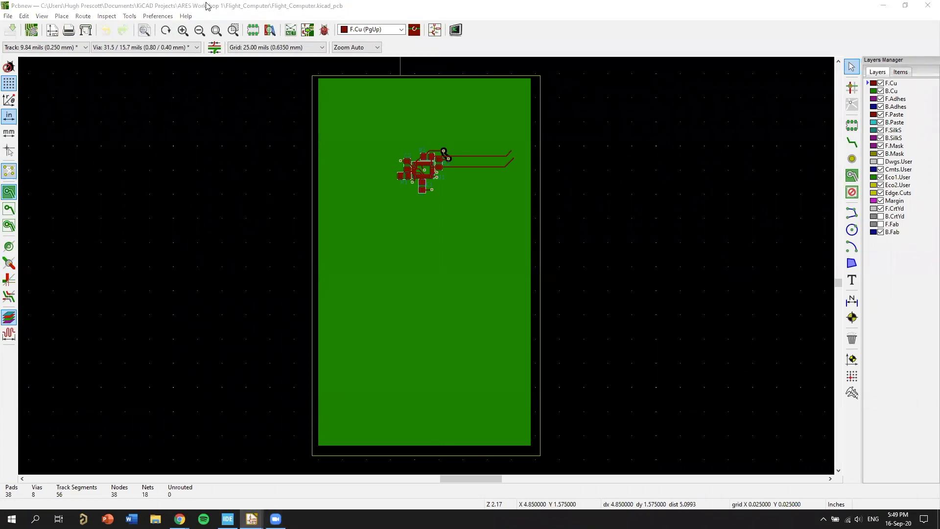
click(274, 4)
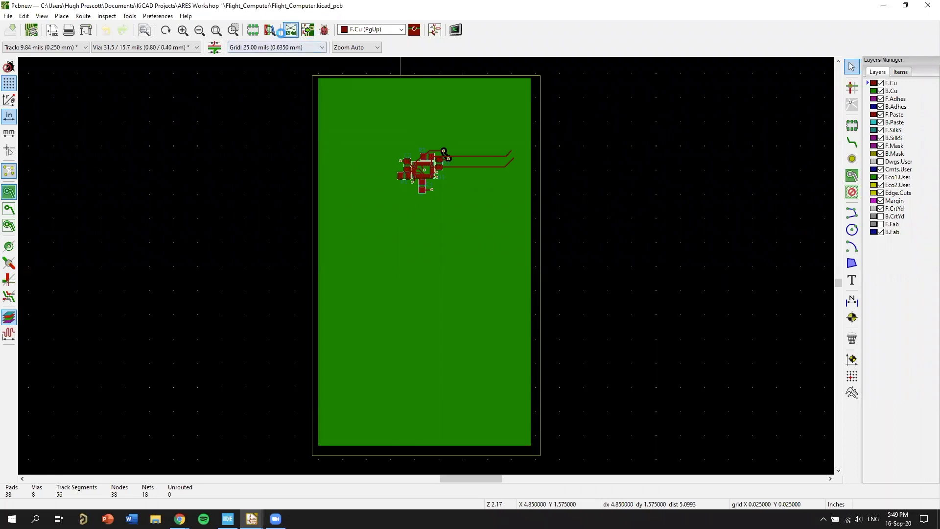
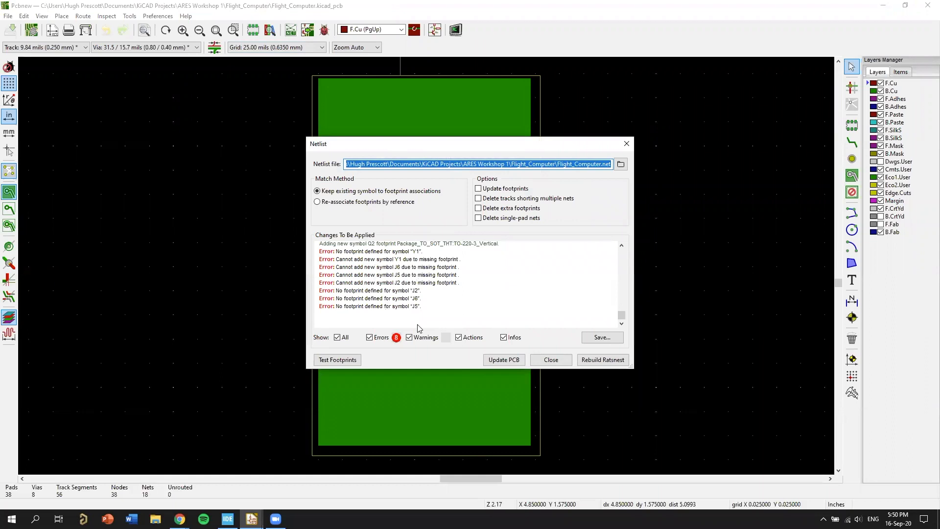
Step: Review the pending netlist changes, update the PCB from Flight_Computer.net, and place the imported footprints beside the board outline
drag(419, 142, 662, 146)
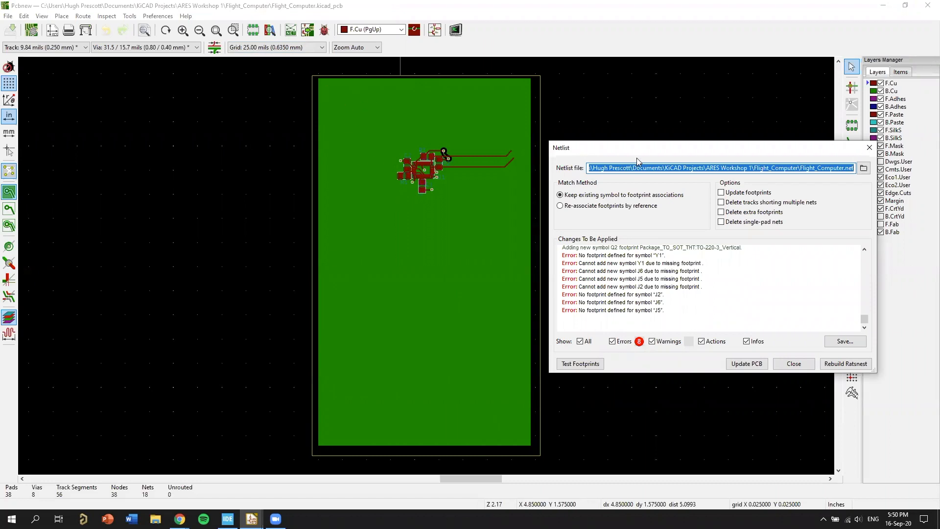
drag(662, 147, 595, 111)
scroll(597, 263, up, 4)
scroll(553, 257, down, 5)
click(565, 229)
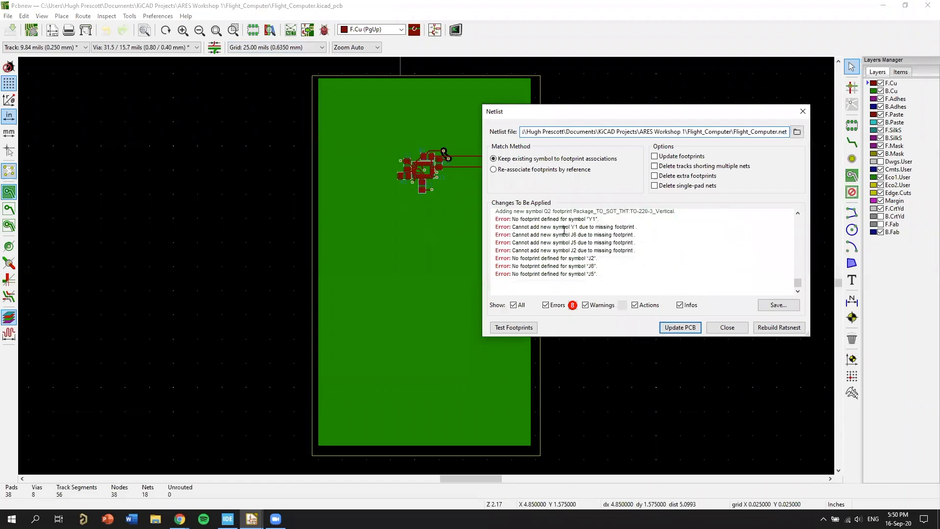
drag(565, 229, 565, 256)
click(627, 274)
click(683, 328)
click(699, 226)
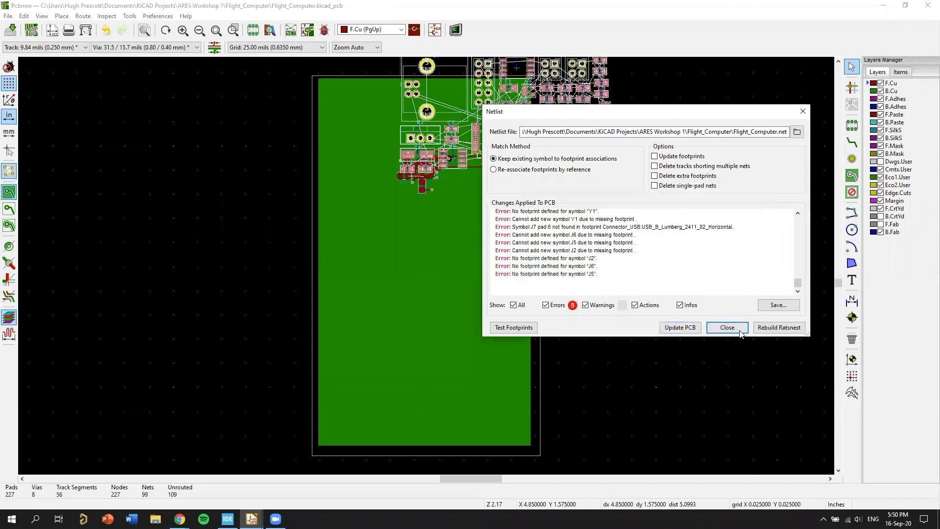
click(740, 332)
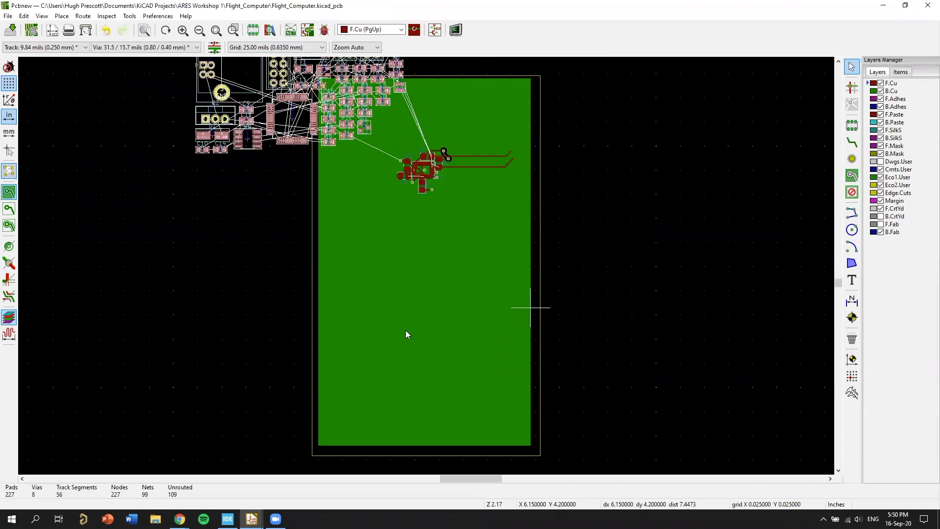
click(409, 349)
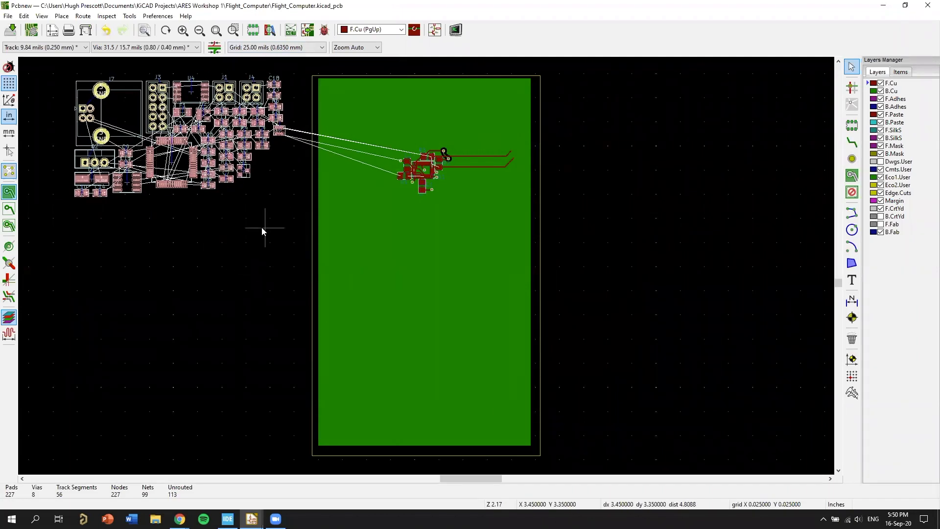
Step: Examine the existing layout around U1 on the board, including R1 to R3, C1, C2 and their traces and vias
scroll(163, 196, up, 3)
scroll(426, 265, up, 4)
scroll(426, 265, down, 4)
middle_drag(414, 183, 390, 336)
middle_drag(436, 290, 435, 276)
scroll(624, 328, down, 1)
middle_drag(649, 274, 531, 241)
scroll(657, 255, up, 2)
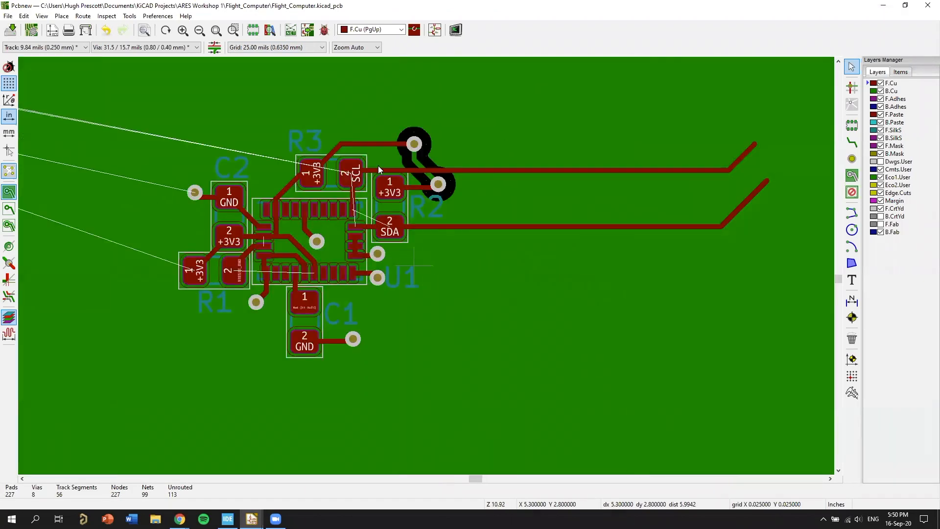
scroll(353, 313, down, 1)
scroll(539, 201, down, 1)
middle_drag(189, 274, 334, 235)
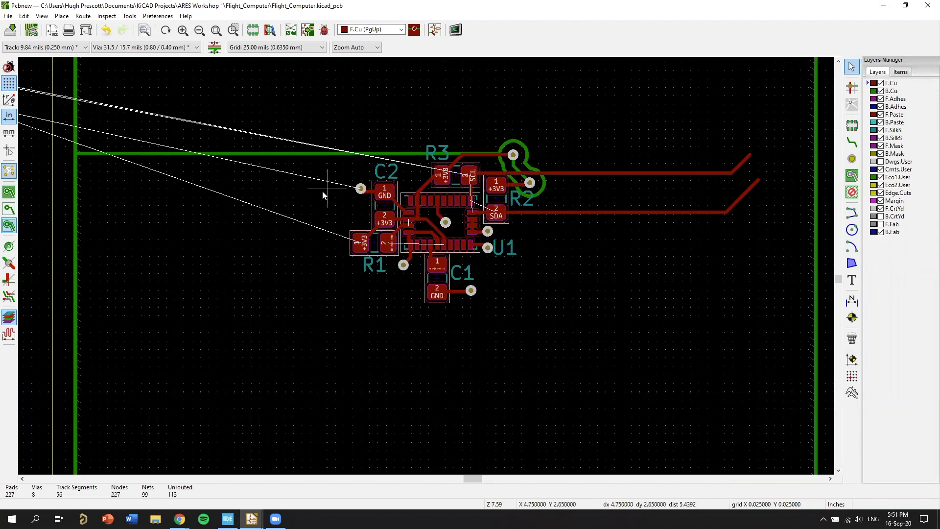
Step: Display the copper zones as filled areas and inspect the imported footprints and their ratsnest lines beside the board
click(8, 192)
scroll(411, 287, down, 2)
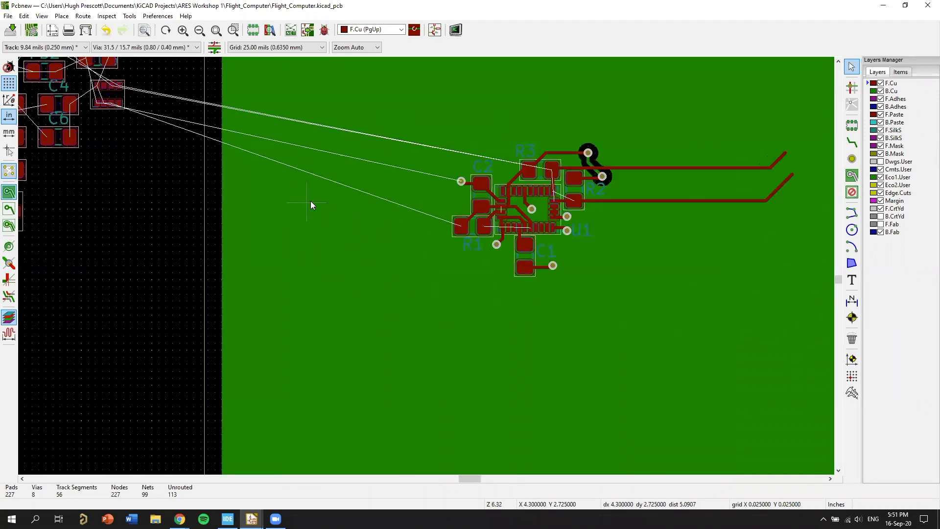
scroll(629, 244, down, 3)
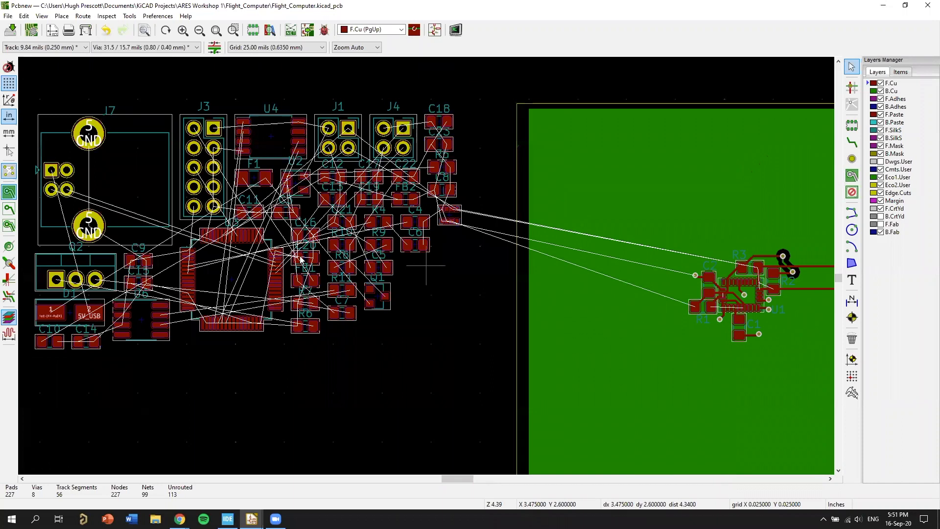
scroll(527, 283, up, 2)
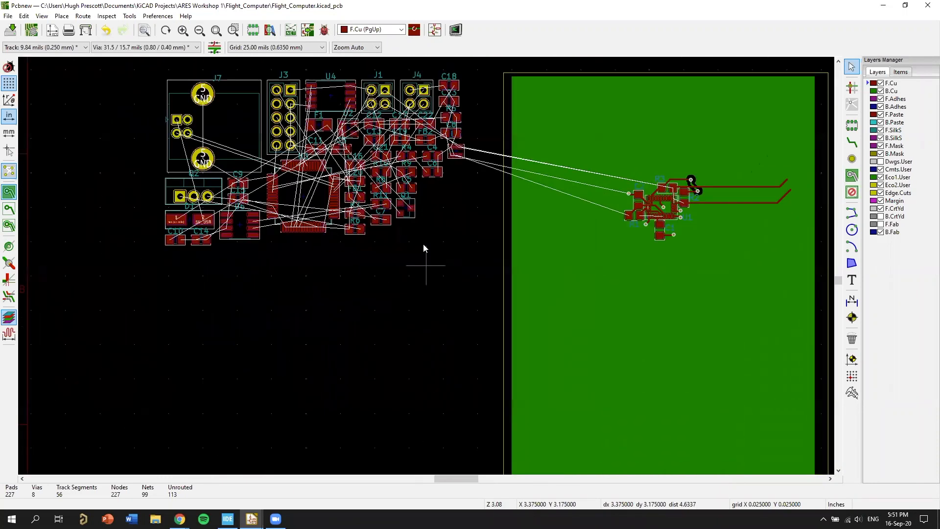
middle_drag(600, 329, 488, 251)
scroll(486, 250, down, 1)
mouse_move(436, 237)
middle_down()
mouse_move(351, 236)
mouse_move(426, 269)
mouse_move(437, 254)
middle_up()
scroll(460, 262, down, 5)
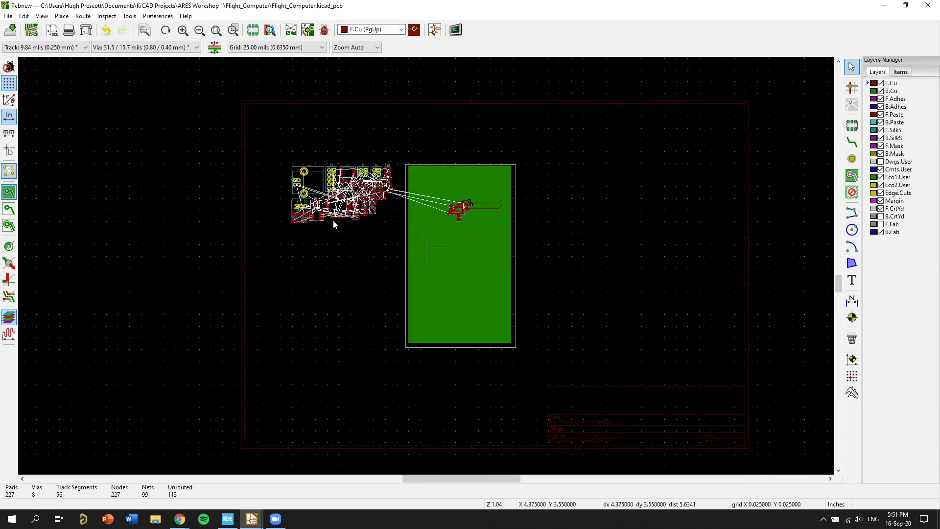
scroll(335, 219, up, 1)
scroll(535, 329, up, 1)
scroll(426, 267, up, 4)
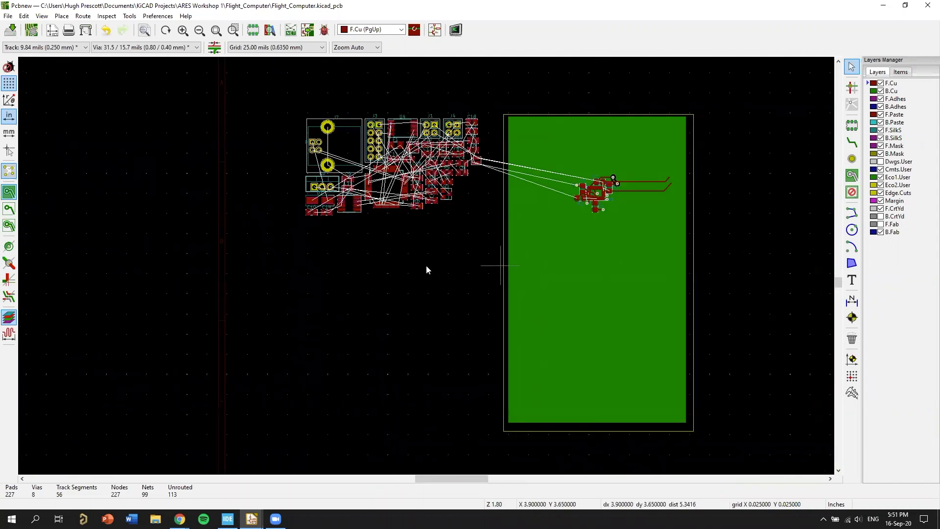
Step: Move the USB connector J7 onto the board, near the lower right corner against the edge
middle_drag(423, 218, 406, 279)
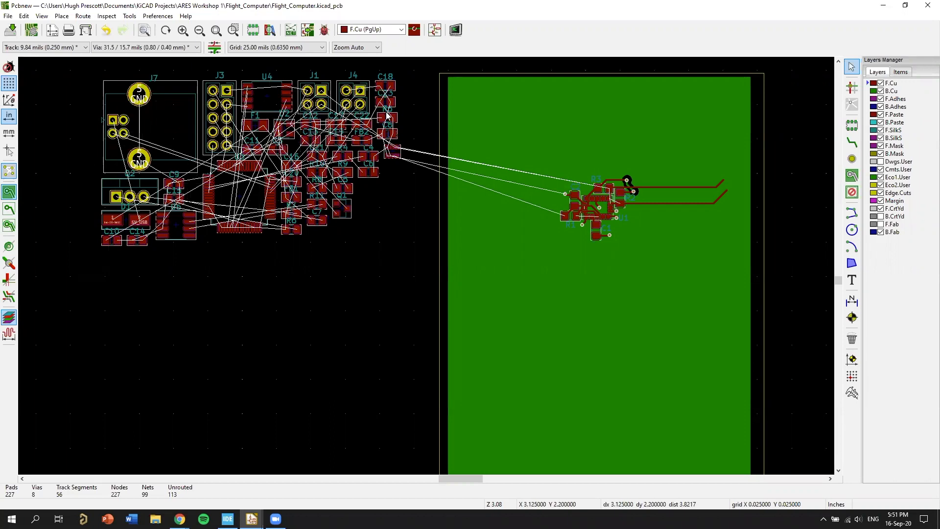
scroll(387, 325, down, 1)
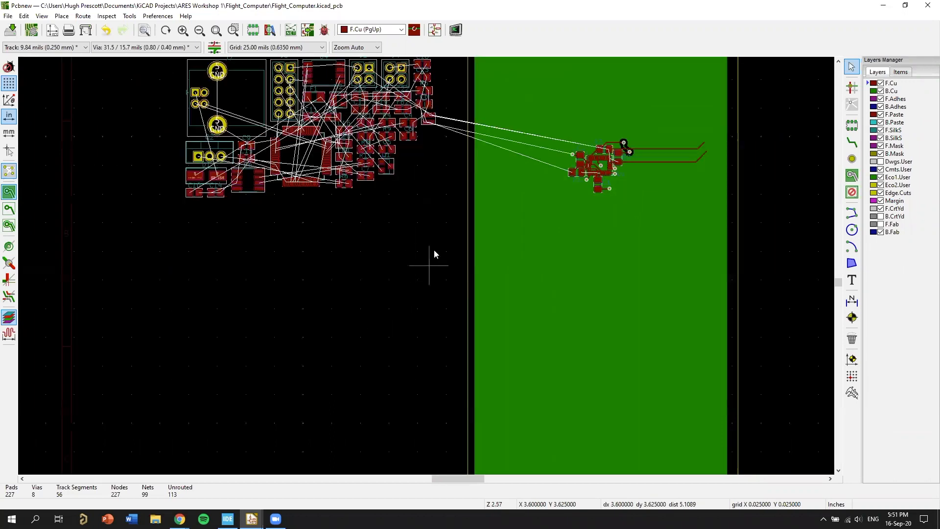
middle_drag(381, 278, 307, 300)
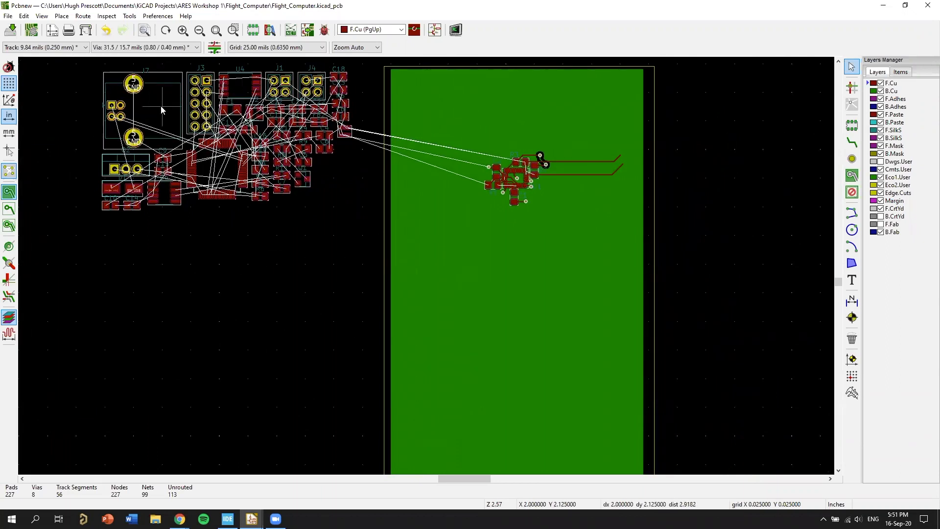
drag(157, 108, 488, 371)
middle_drag(486, 372, 469, 293)
drag(471, 345, 538, 361)
Step: Inspect J7's pads, net labels and ratsnest connections at the board's lower right corner
scroll(551, 395, up, 4)
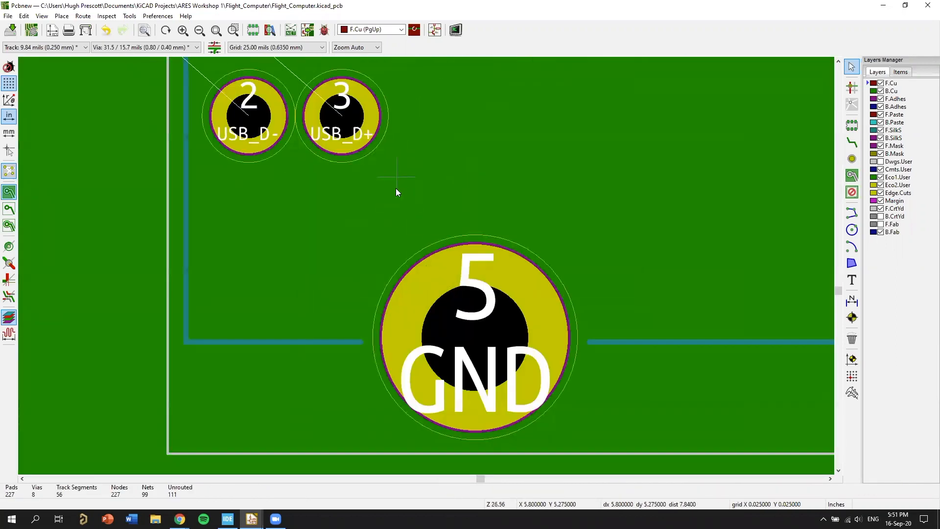
scroll(395, 188, down, 2)
scroll(461, 239, down, 3)
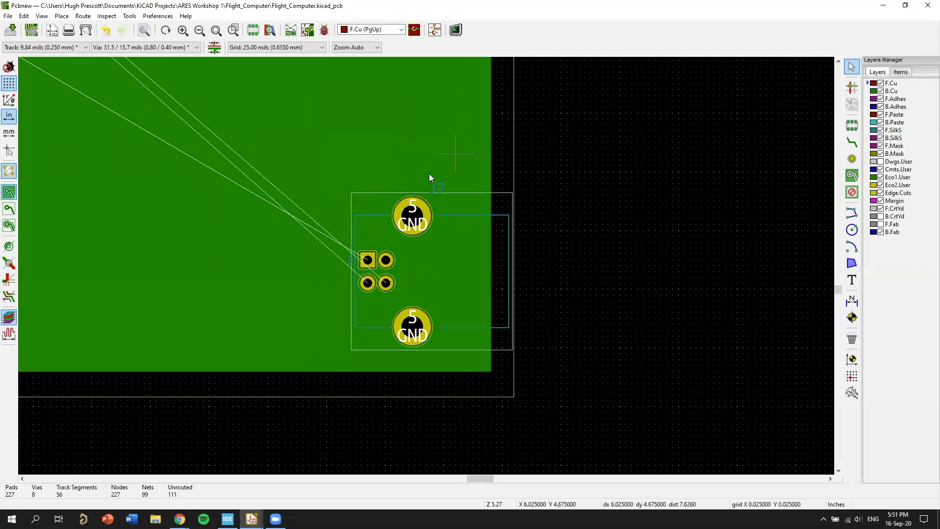
scroll(444, 281, up, 3)
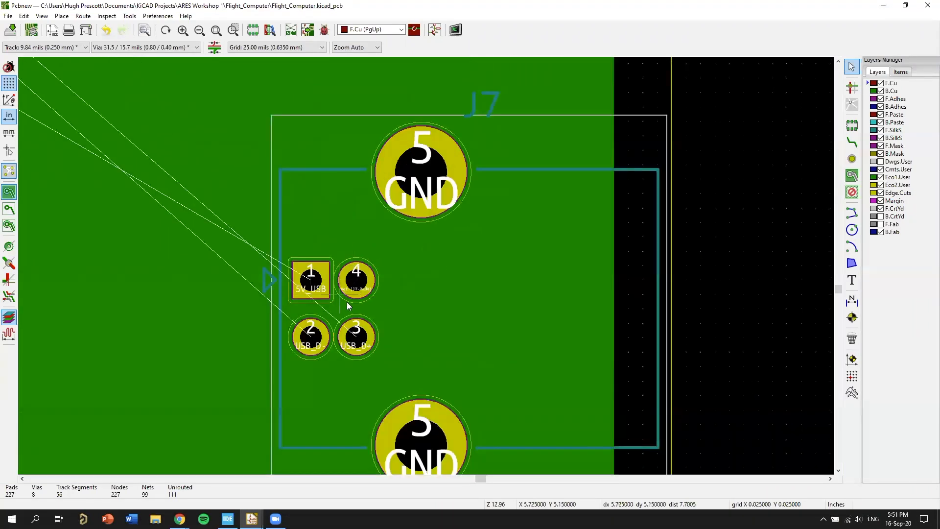
scroll(412, 237, down, 1)
middle_drag(367, 268, 512, 225)
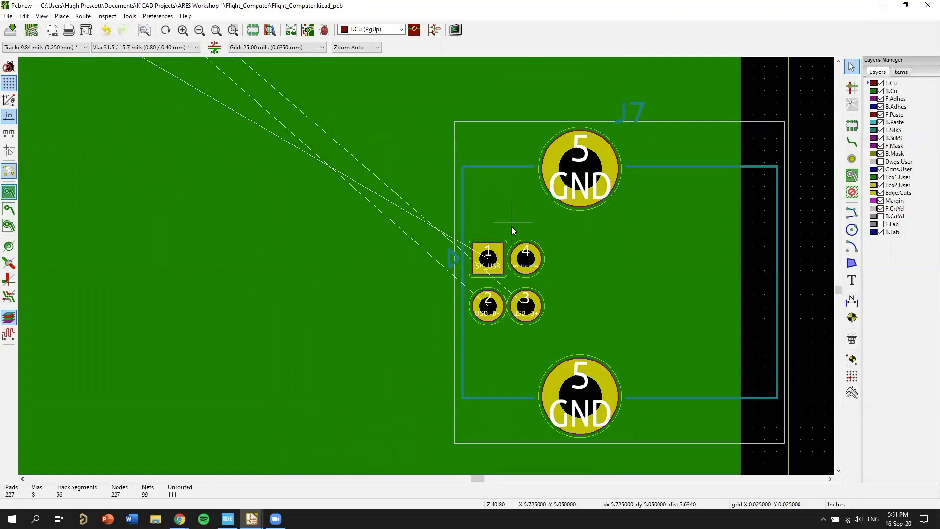
scroll(512, 224, down, 1)
scroll(426, 266, down, 3)
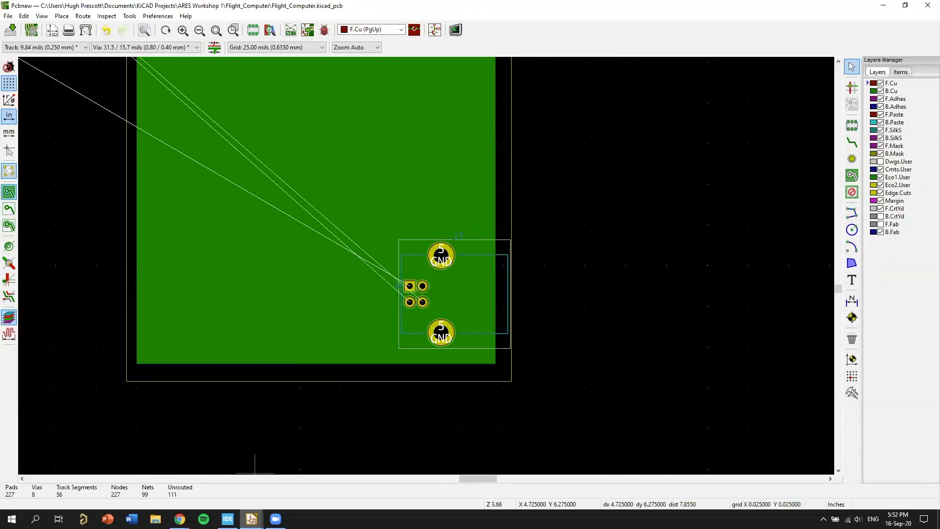
Step: Return to Assign Footprints, select the USB_B_Micro connector J7 and list the footprints of the Connector_USB library
mouse_move(251, 519)
click(250, 482)
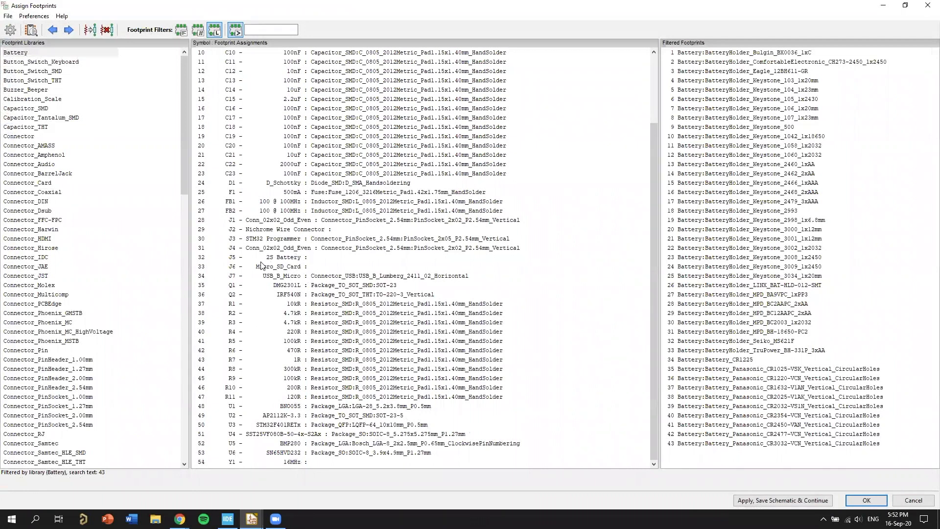
click(321, 278)
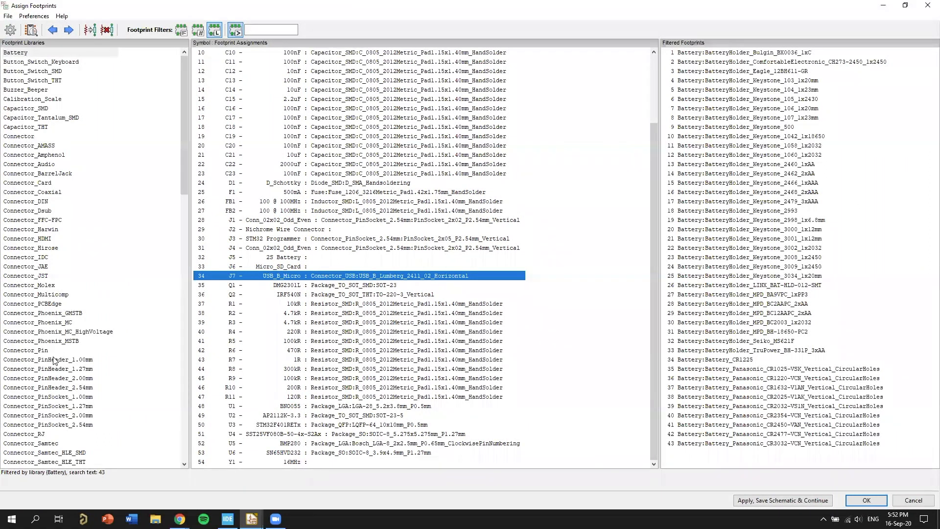
scroll(55, 360, down, 2)
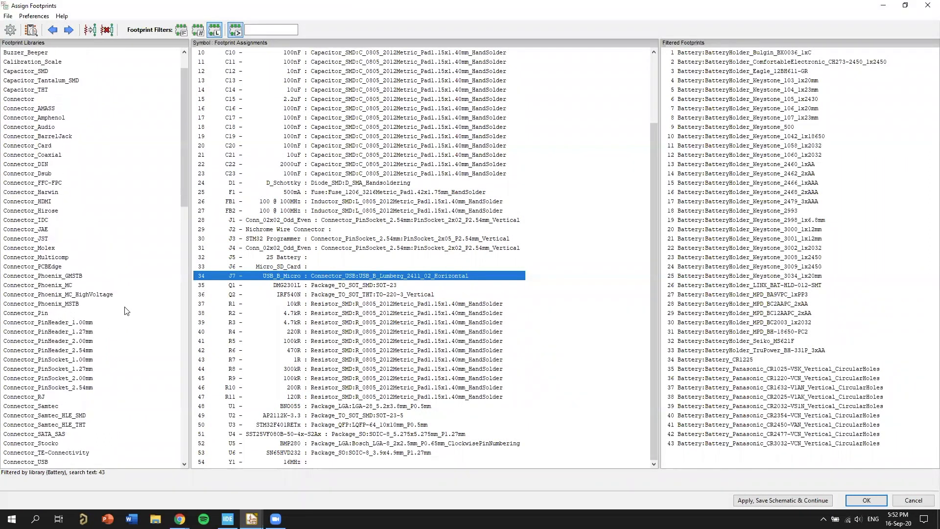
scroll(78, 291, down, 7)
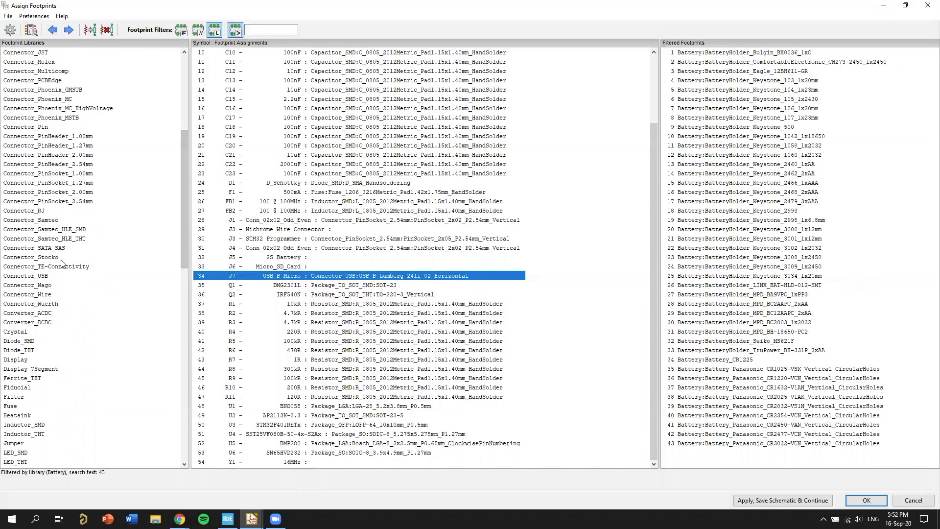
click(44, 278)
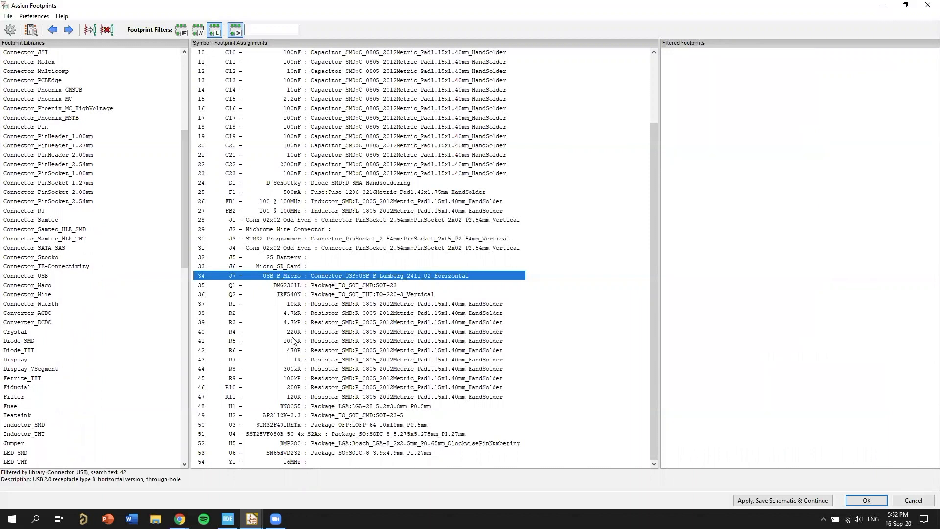
Step: Preview the footprints USB_B_OST_USB-B1HSxx_Horizontal and USB_B_TE_5787834_Vertical as candidates for J7
click(773, 156)
right_click(773, 157)
click(778, 165)
click(227, 9)
click(766, 165)
right_click(766, 167)
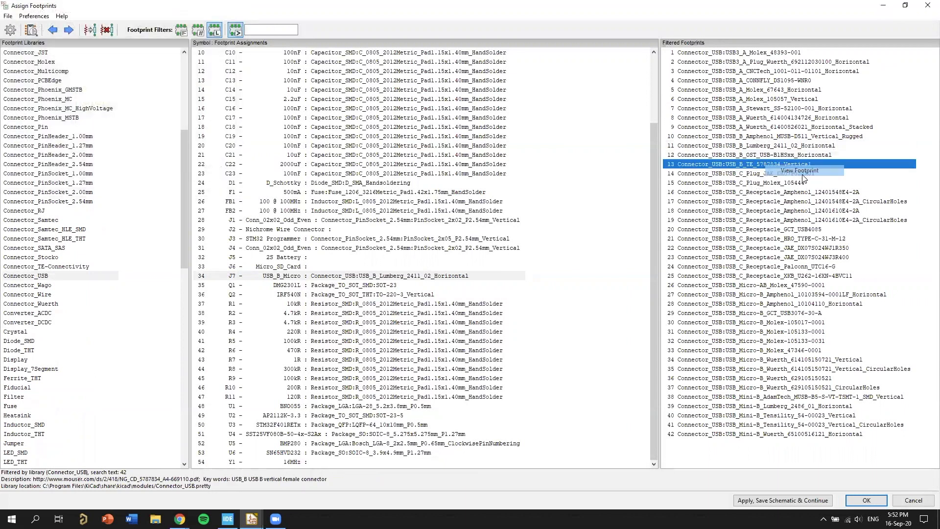
click(779, 177)
click(228, 9)
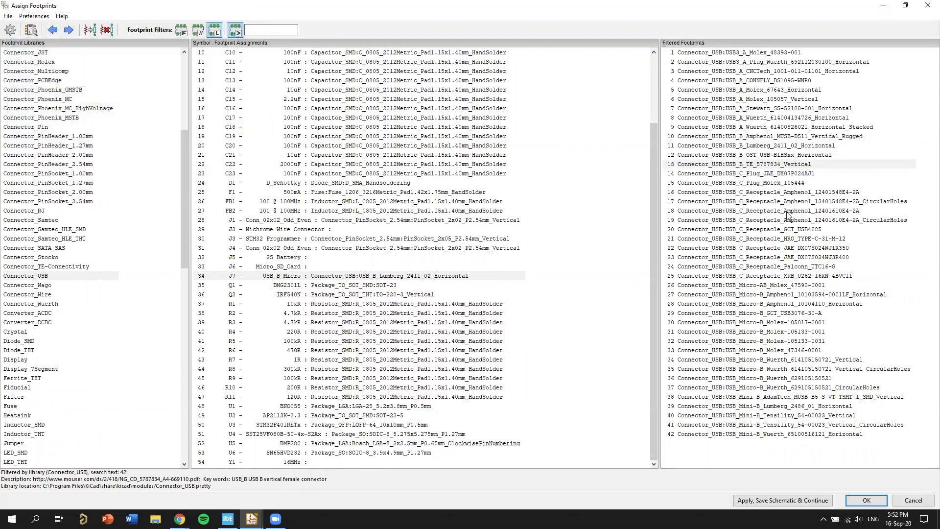
Step: Browse the USB 3, USB-C and Micro-USB footprints and preview USB_Micro-AB_Molex_47590-0001 as a candidate for J7
click(768, 62)
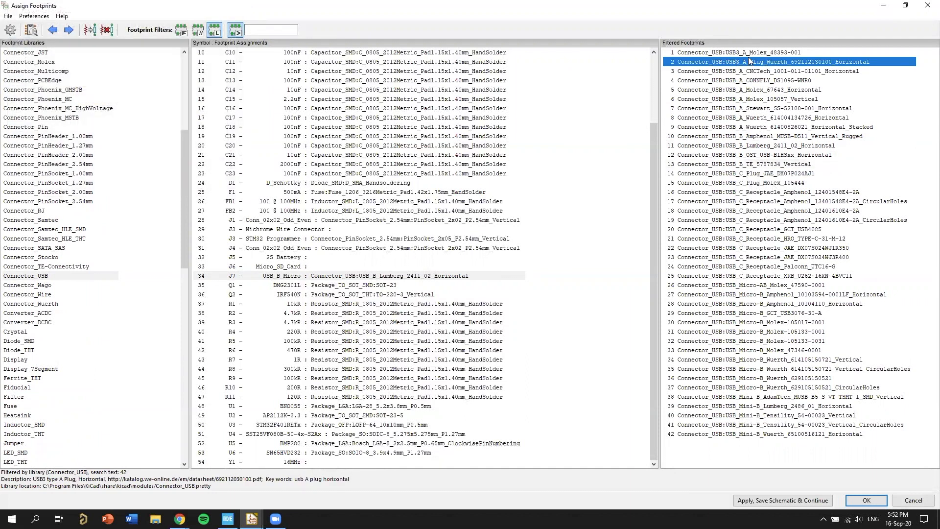
click(757, 54)
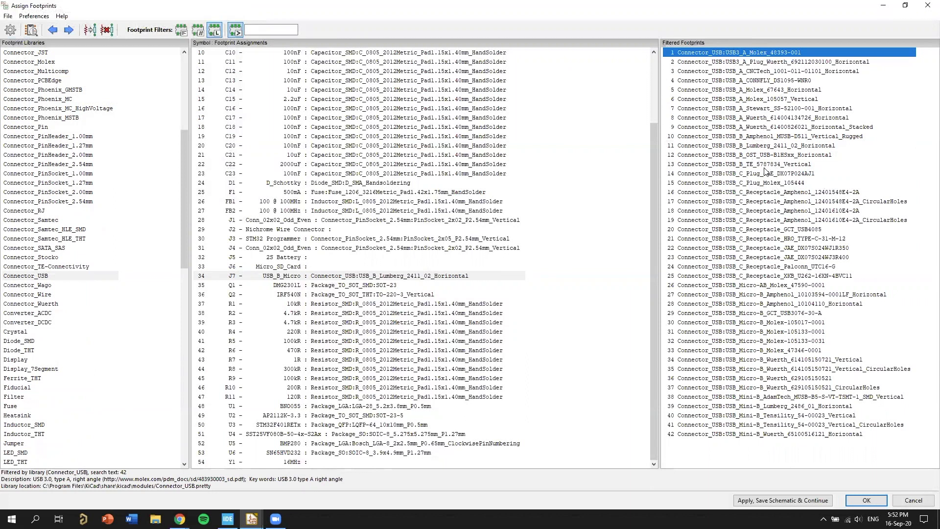
click(771, 185)
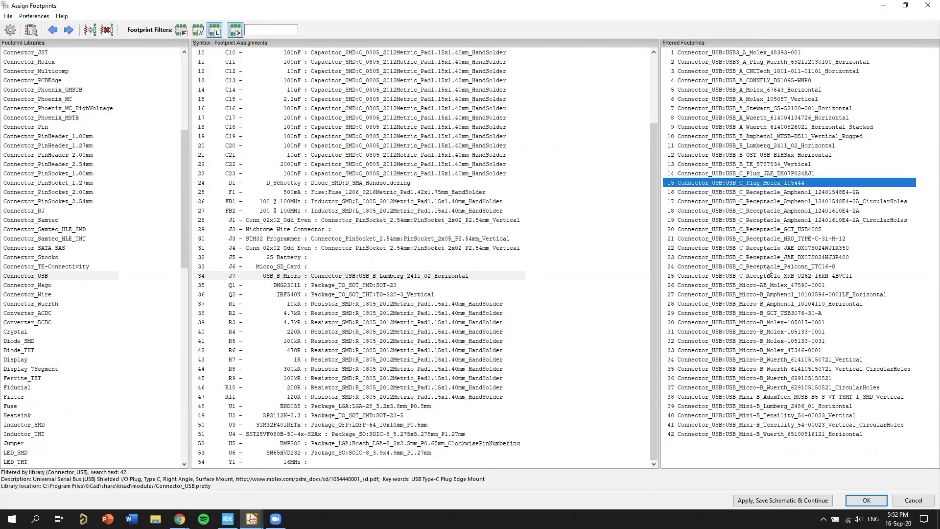
click(777, 287)
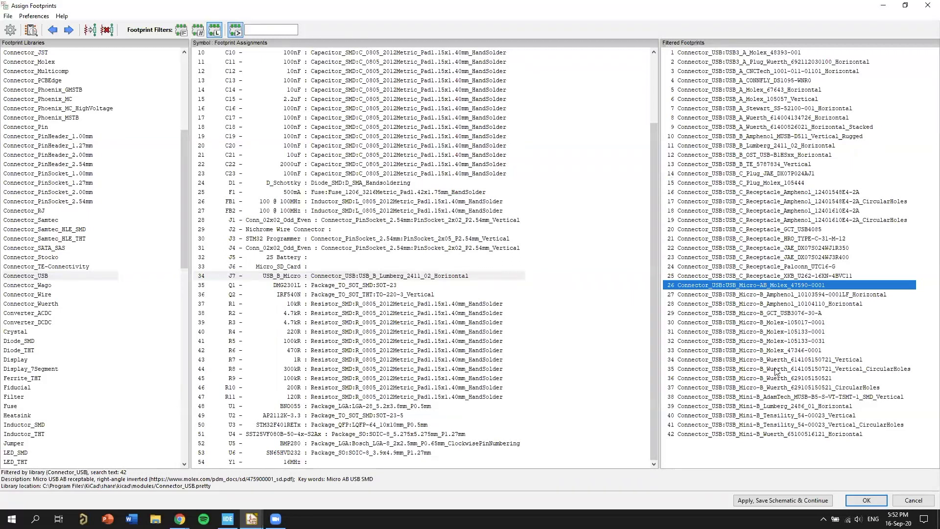
double_click(776, 286)
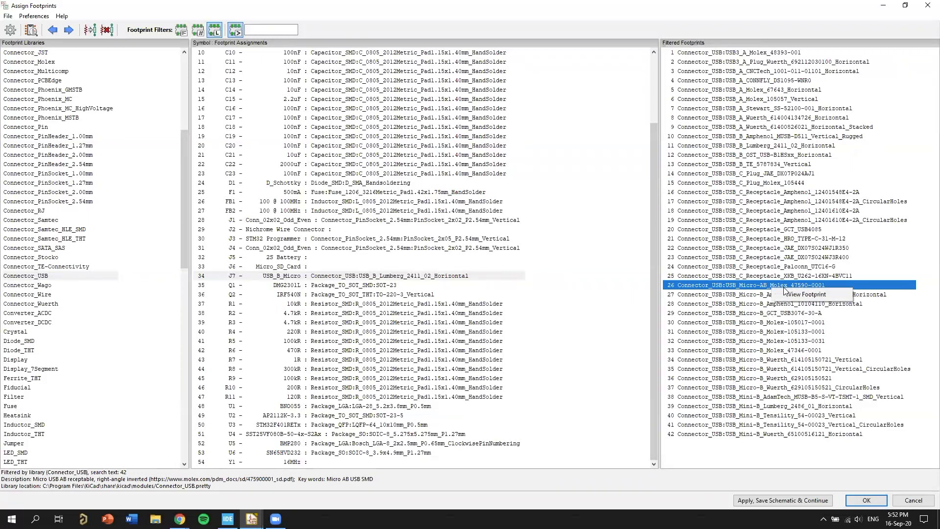
scroll(123, 89, up, 4)
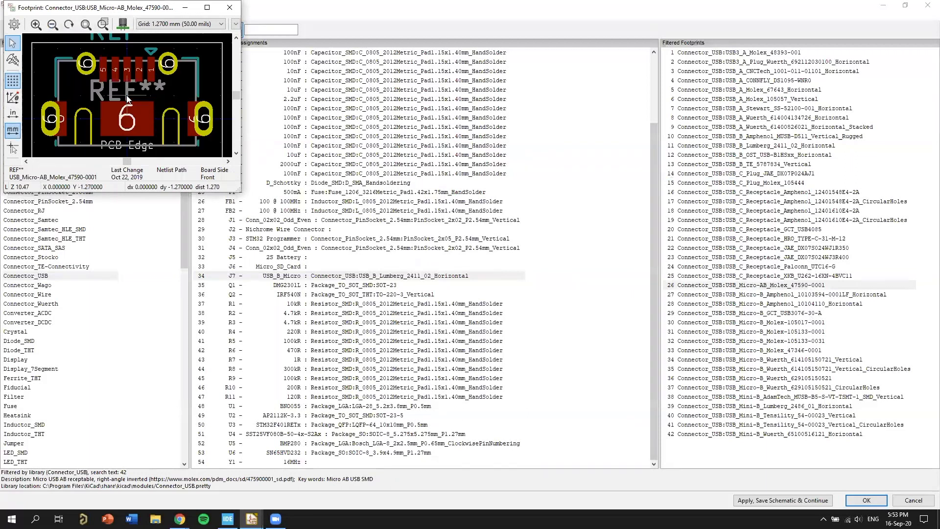
scroll(128, 100, down, 1)
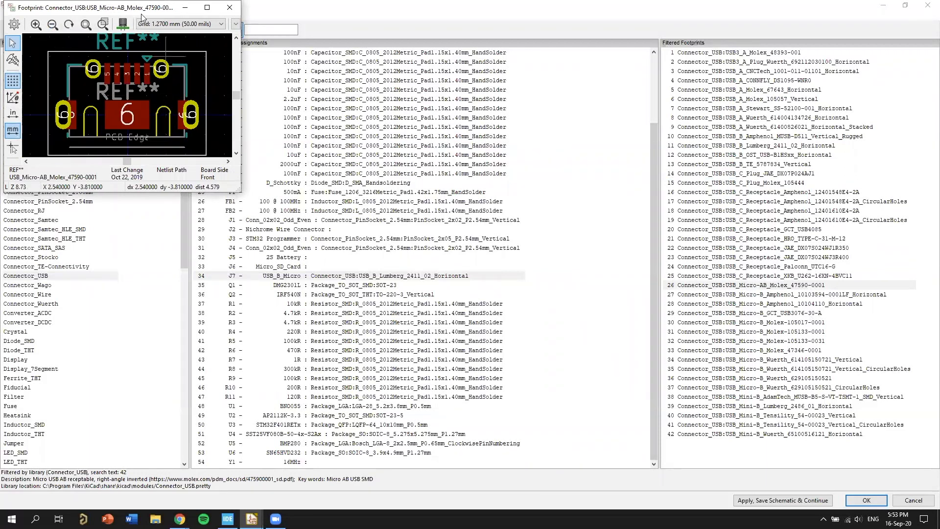
drag(147, 8, 453, 88)
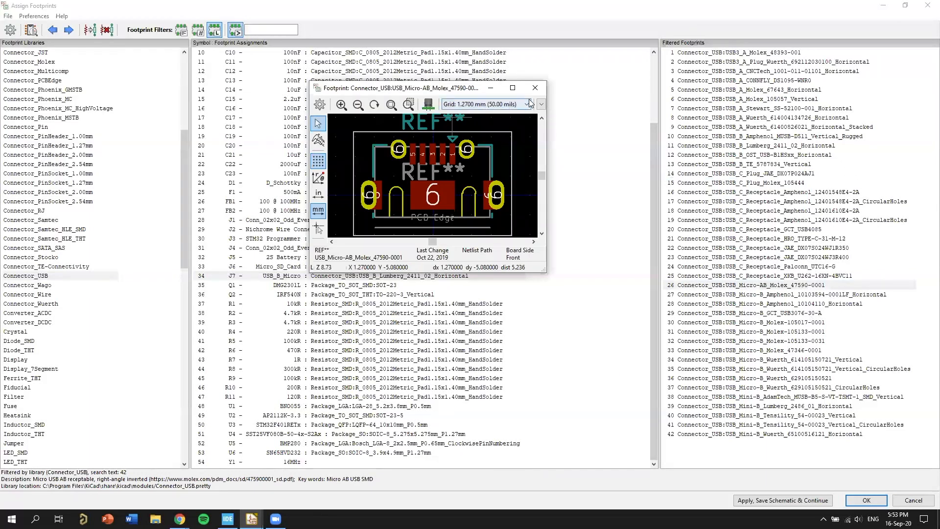
click(535, 88)
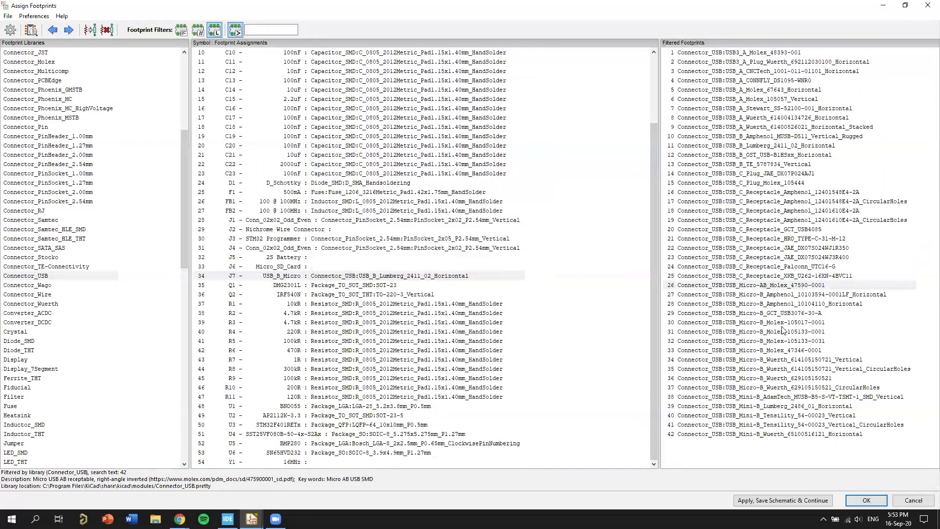
click(776, 322)
right_click(777, 326)
click(796, 331)
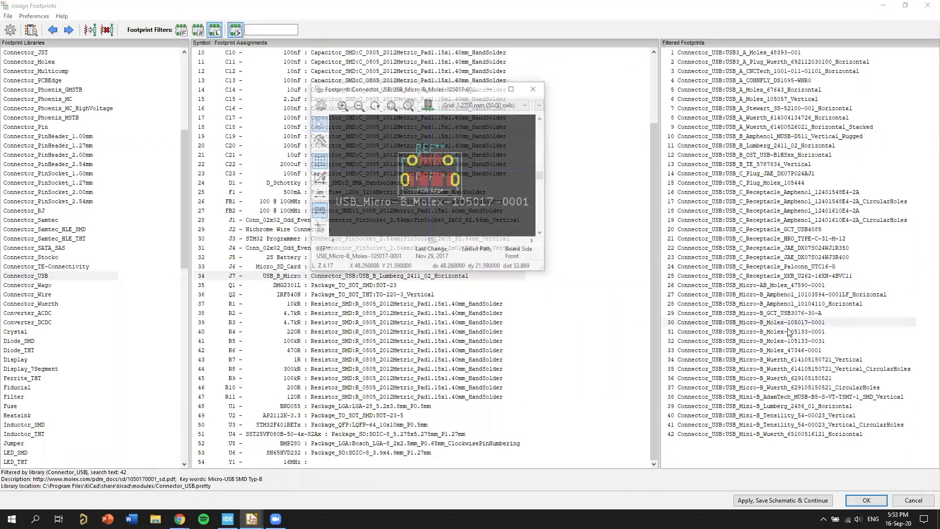
scroll(432, 176, down, 2)
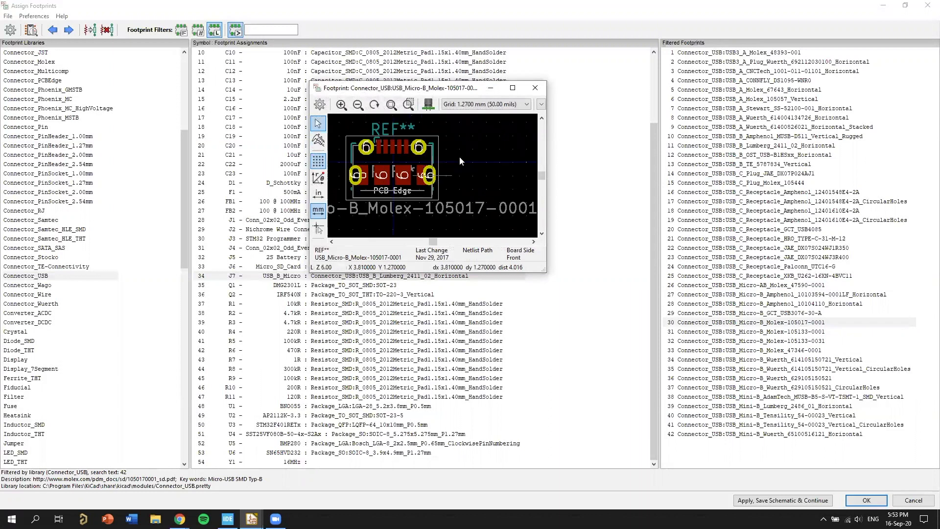
middle_drag(469, 177, 476, 180)
click(536, 88)
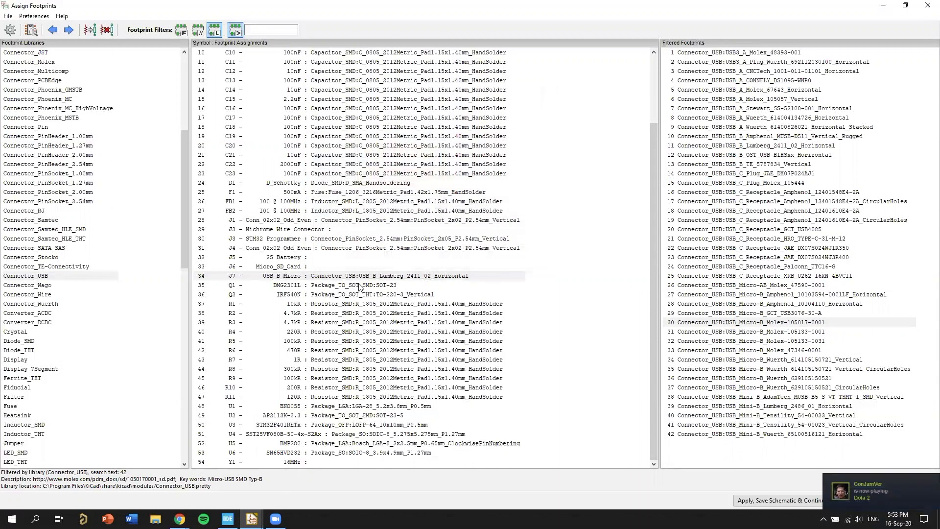
double_click(789, 324)
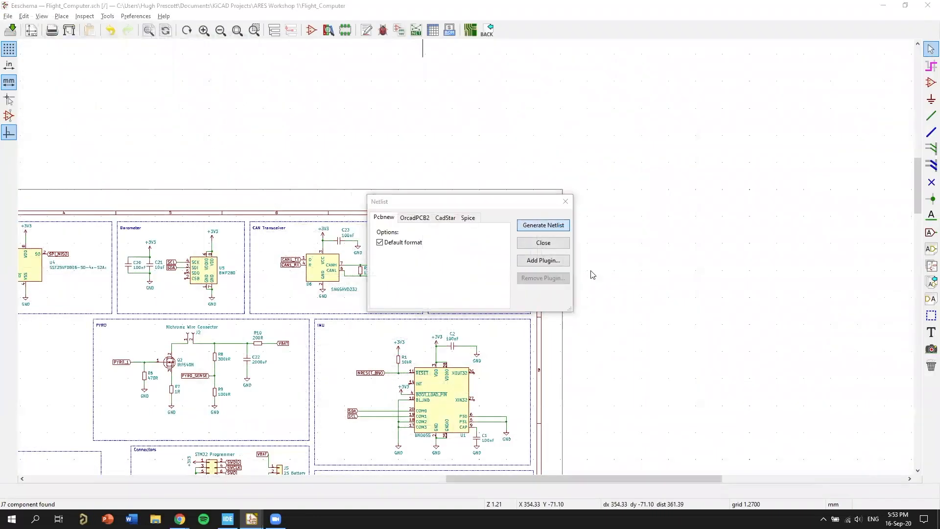
Step: Generate the schematic's netlist in Pcbnew format and save it over Flight_Computer.net
key(Return)
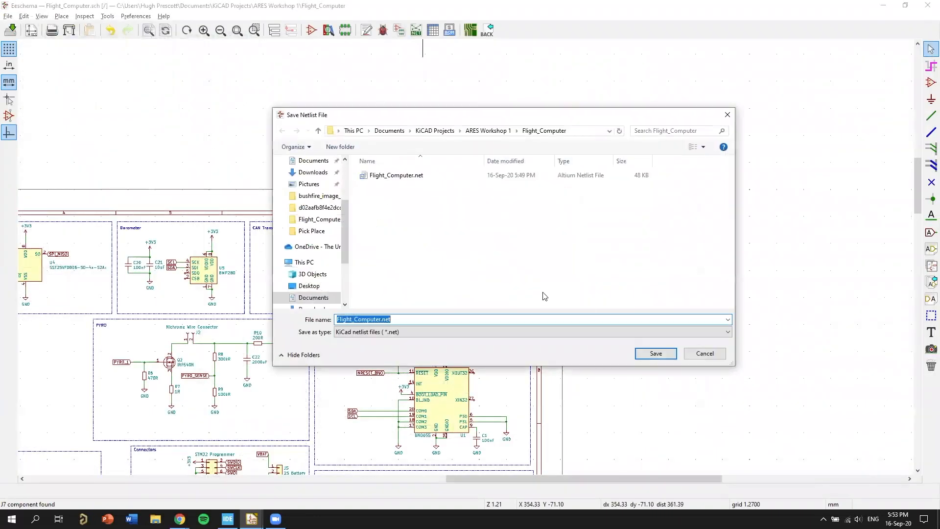
click(655, 353)
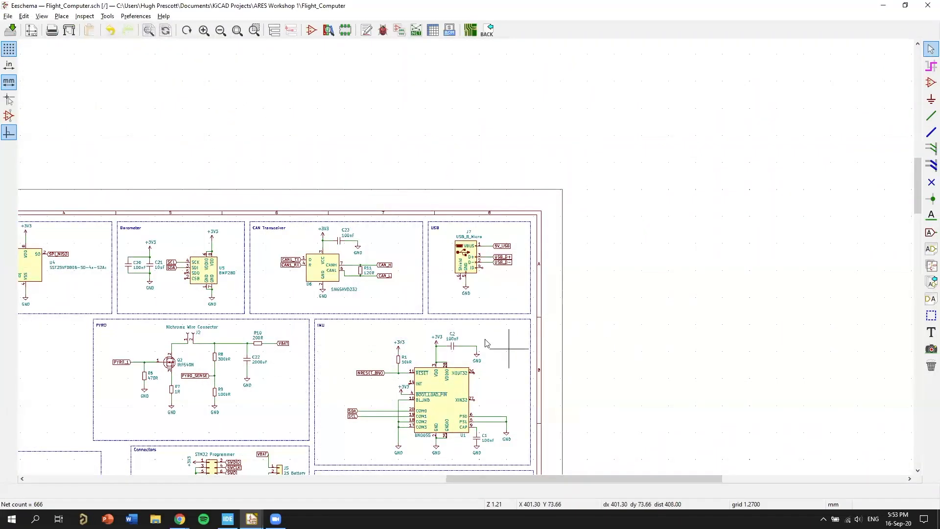
scroll(528, 338, down, 4)
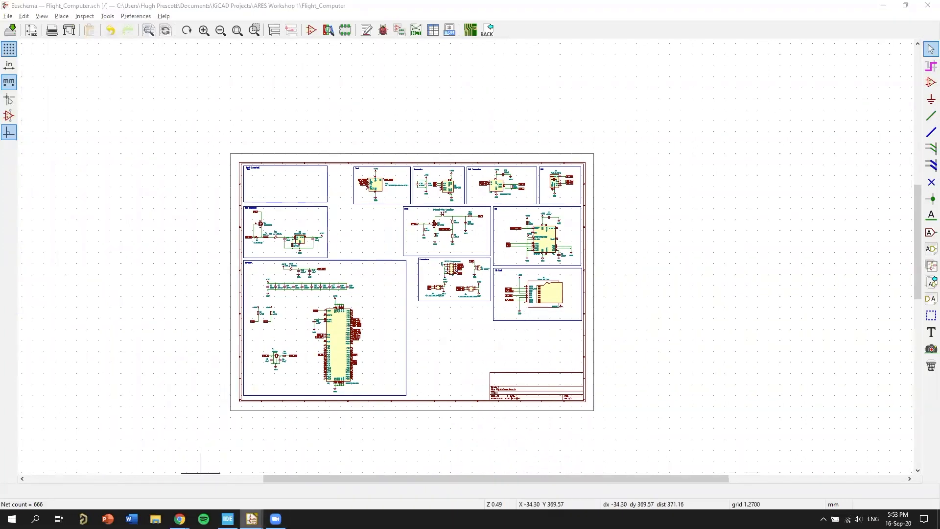
Step: Switch to Pcbnew and update the board from Flight_Computer.net, keeping existing symbol to footprint associations, and check the components
mouse_move(251, 518)
click(362, 472)
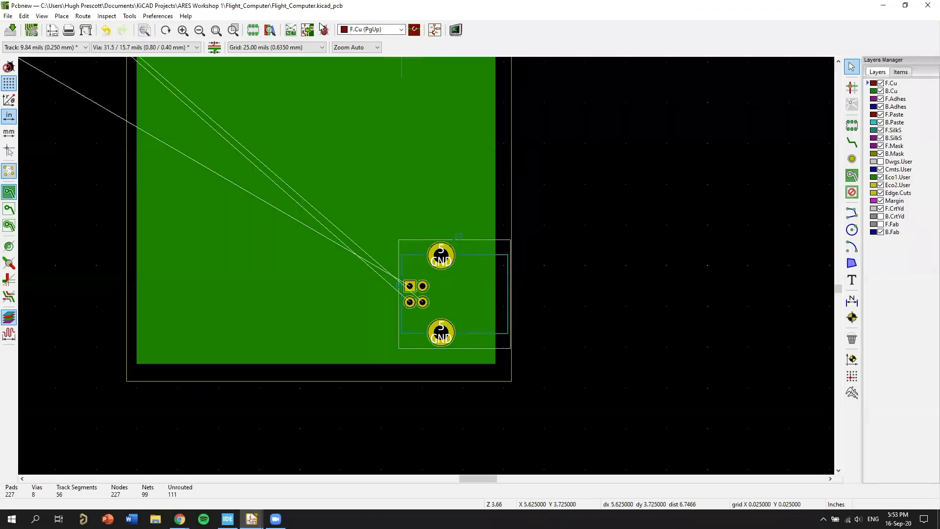
click(291, 30)
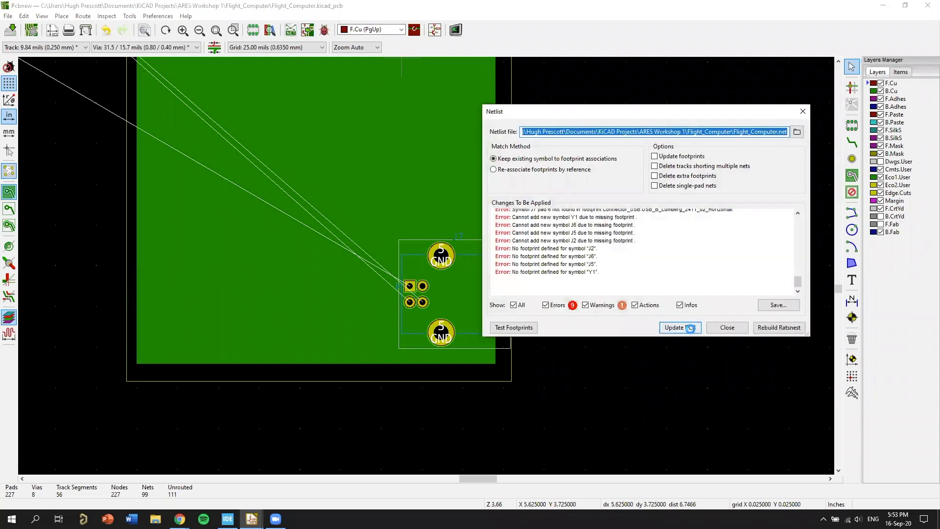
click(680, 327)
click(699, 225)
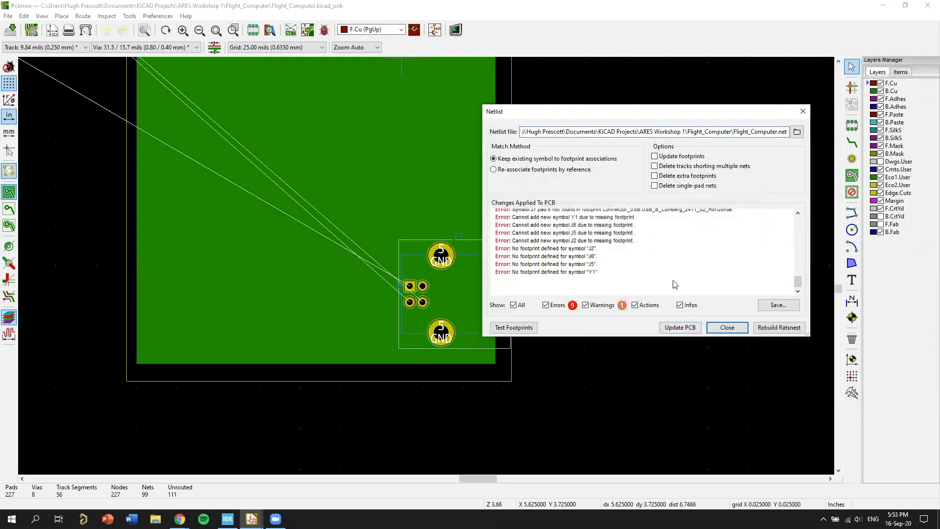
click(680, 327)
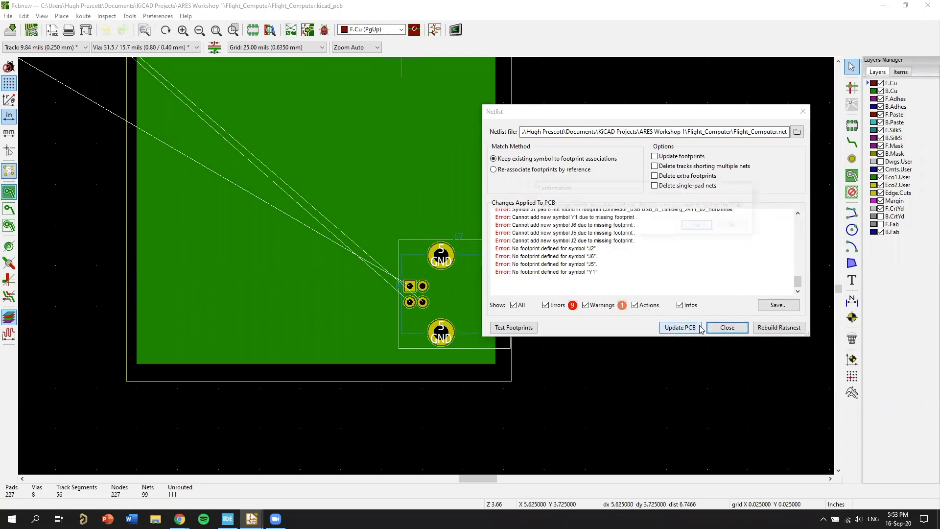
click(700, 224)
click(727, 327)
scroll(471, 256, down, 6)
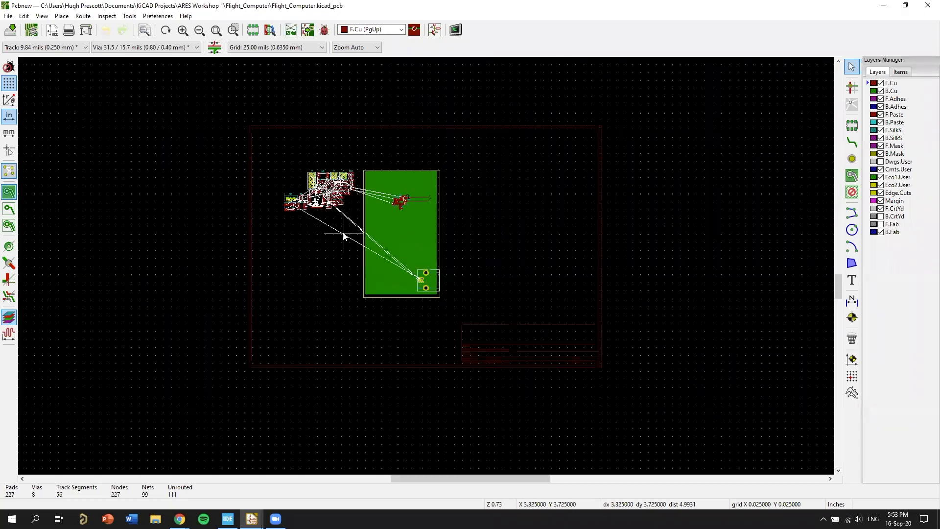
scroll(372, 245, up, 5)
scroll(426, 269, down, 1)
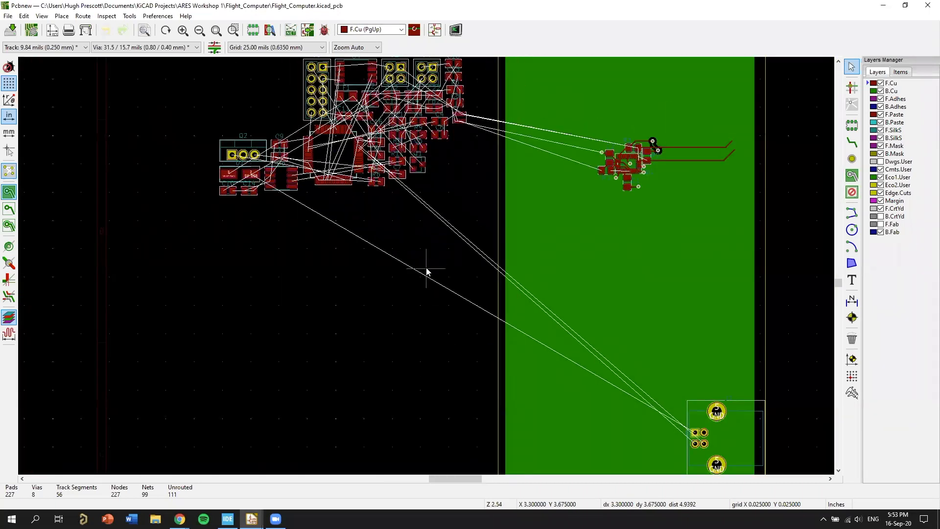
Step: Return to Eeschema and generate the netlist once more, overwriting Flight_Computer.net
key(alt+Tab)
click(416, 30)
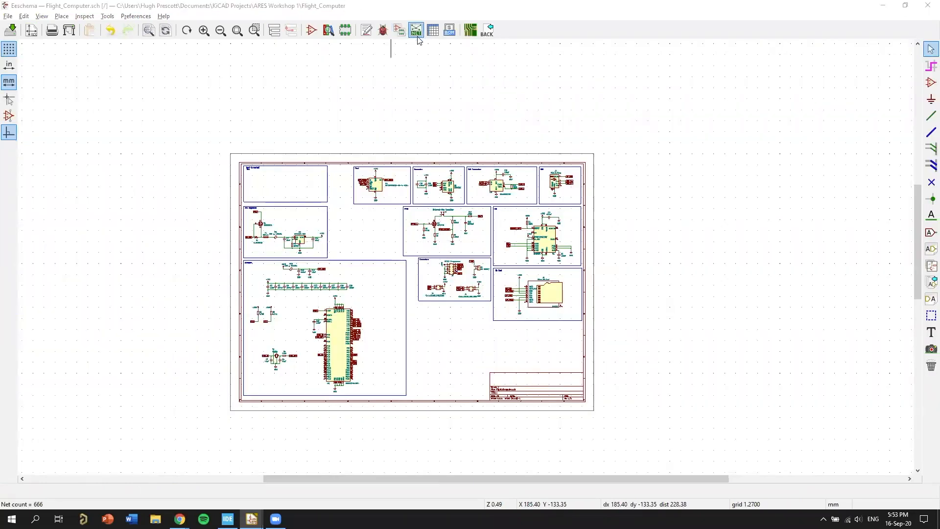
click(534, 225)
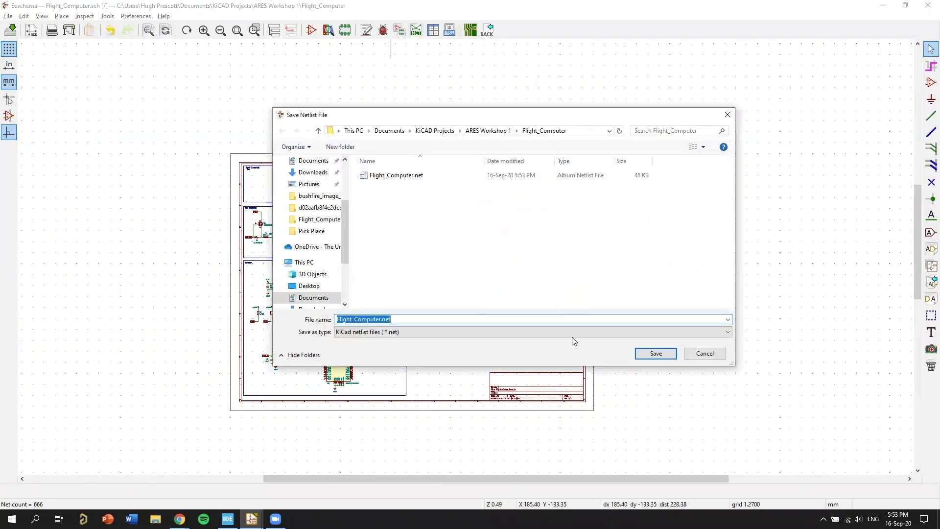
click(657, 353)
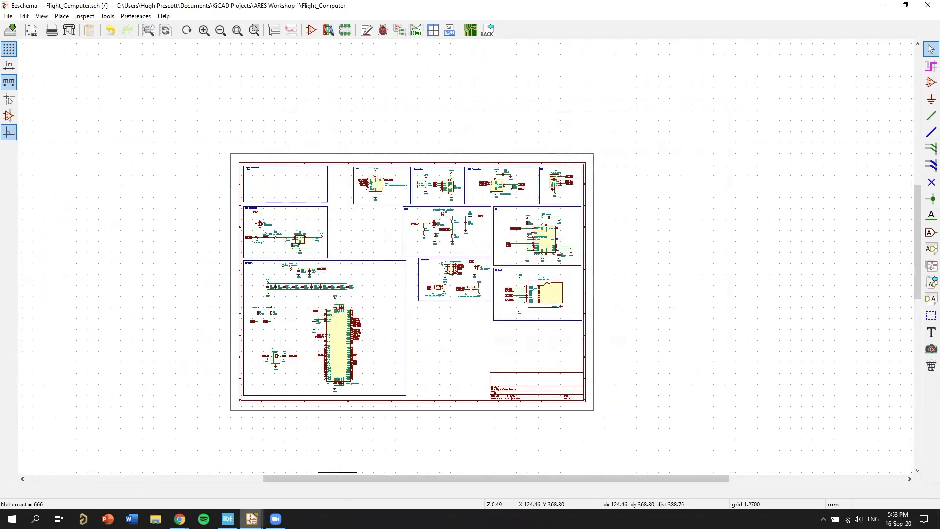
Step: Go back to Pcbnew and repeat the PCB update from the regenerated netlist
click(251, 519)
click(370, 487)
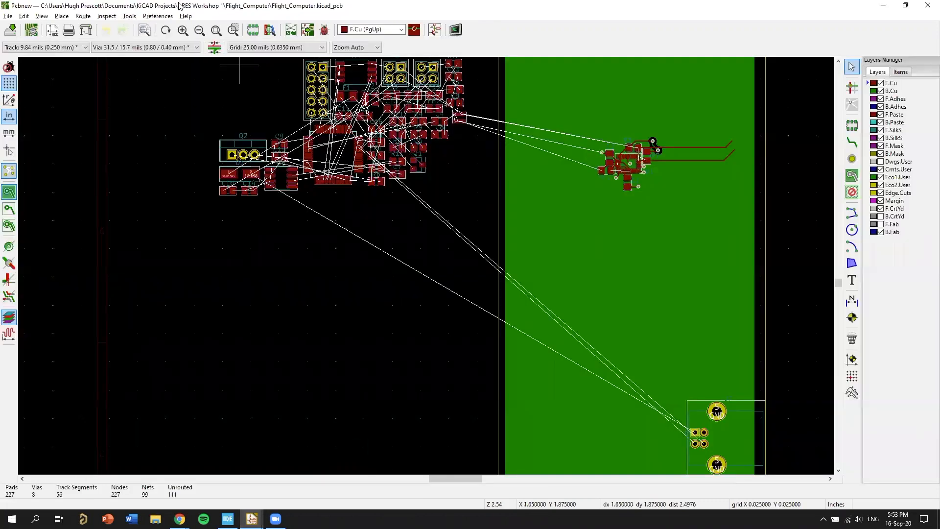
click(291, 30)
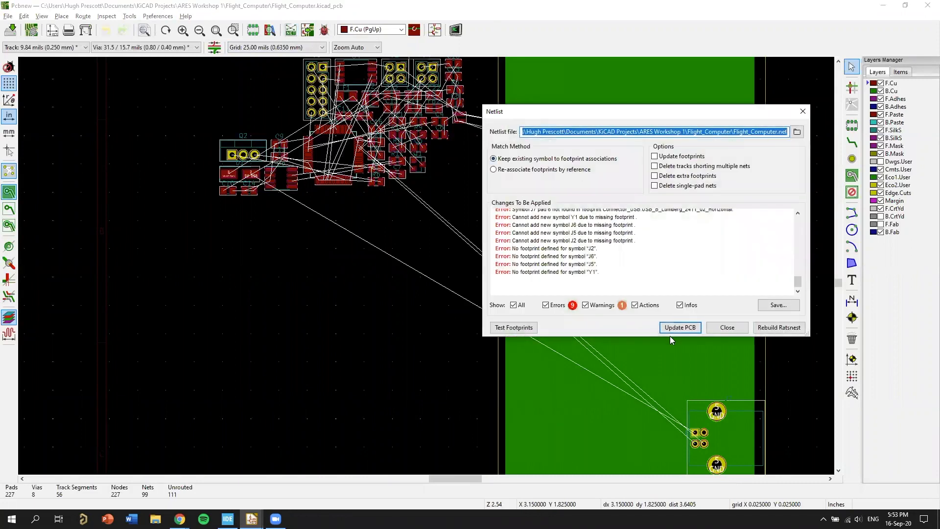
scroll(566, 246, up, 2)
scroll(577, 271, down, 2)
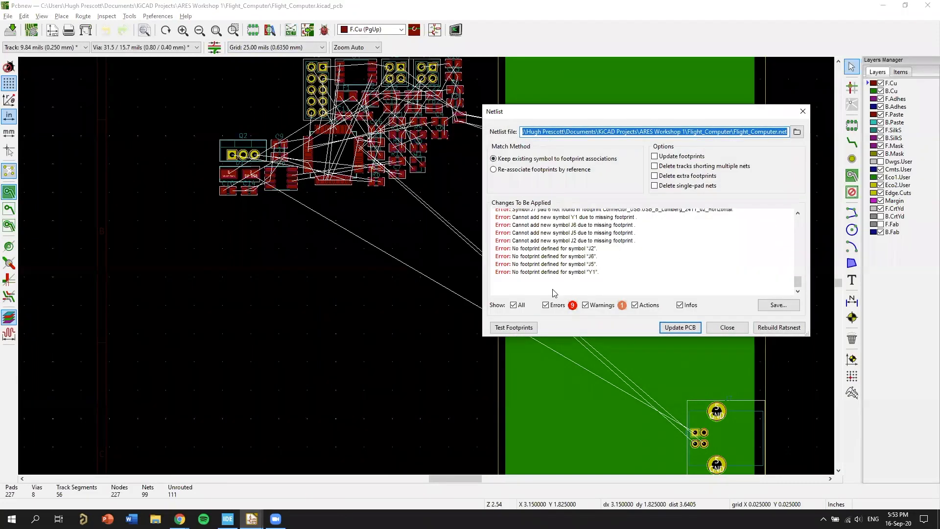
click(680, 329)
click(700, 225)
click(740, 327)
Step: Move the old USB connector J7 off the board's lower right corner and delete it
middle_drag(802, 327, 607, 120)
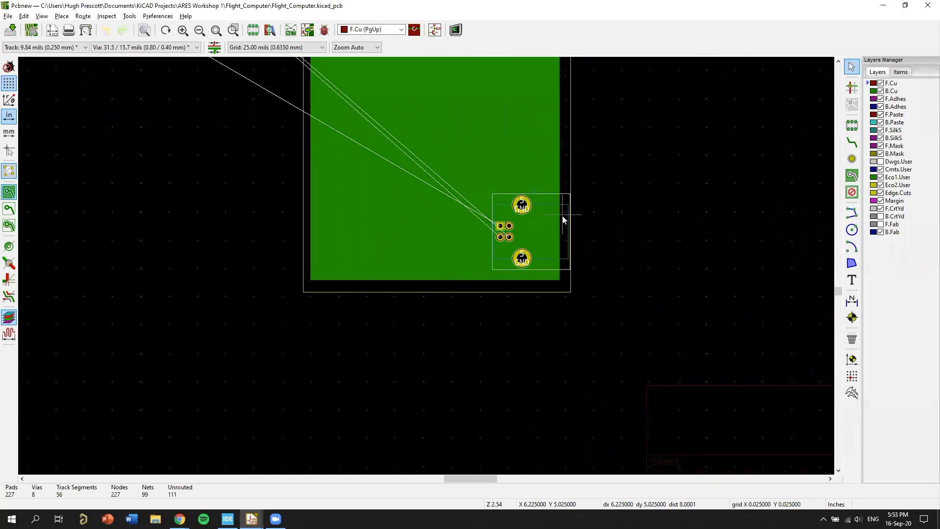
click(733, 221)
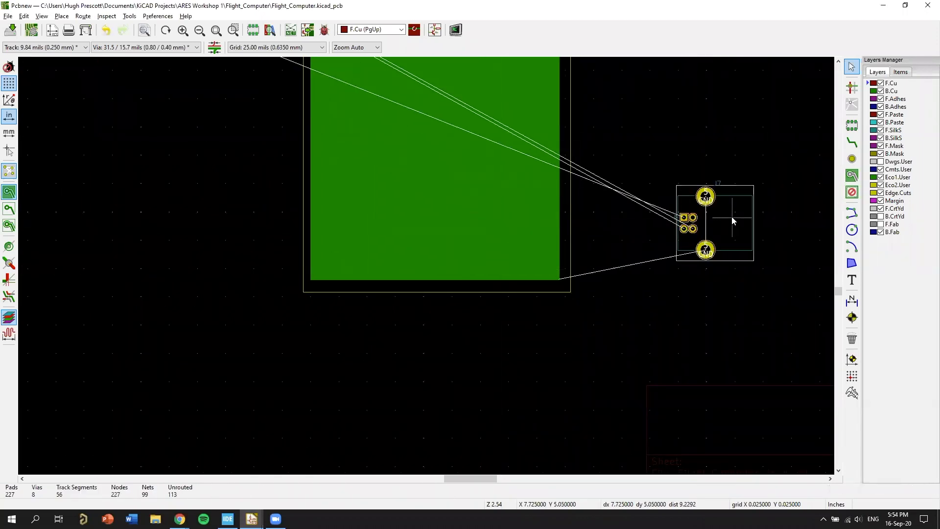
key(Delete)
Step: Examine the unplaced components beside the board and their ratsnest connections
middle_drag(607, 157, 618, 236)
scroll(624, 249, down, 1)
scroll(147, 81, down, 2)
middle_drag(431, 294, 487, 305)
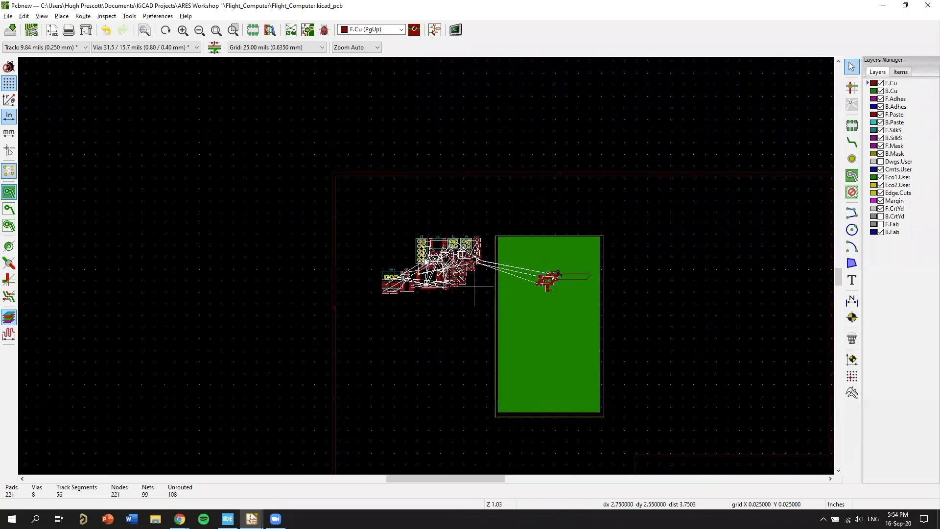
scroll(474, 286, up, 4)
middle_drag(690, 462, 598, 345)
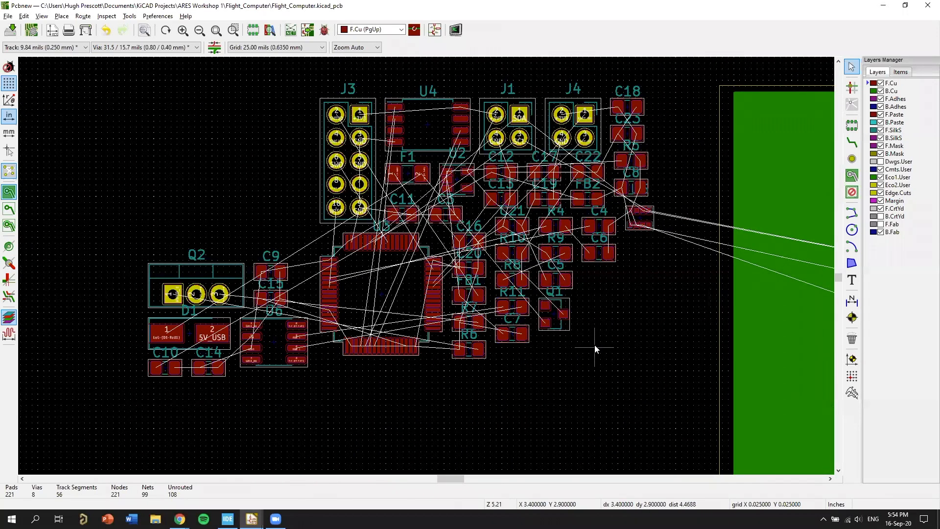
scroll(426, 266, down, 2)
middle_drag(445, 283, 377, 301)
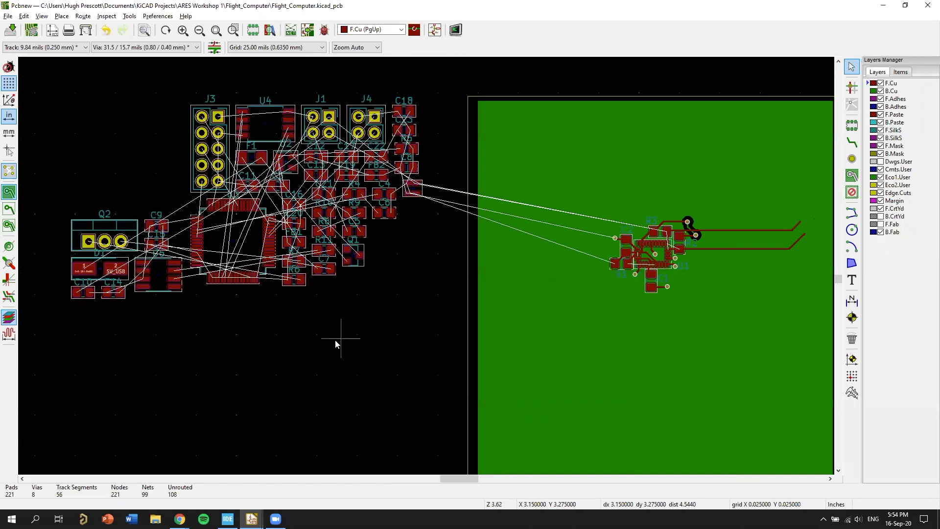
middle_drag(346, 329, 418, 331)
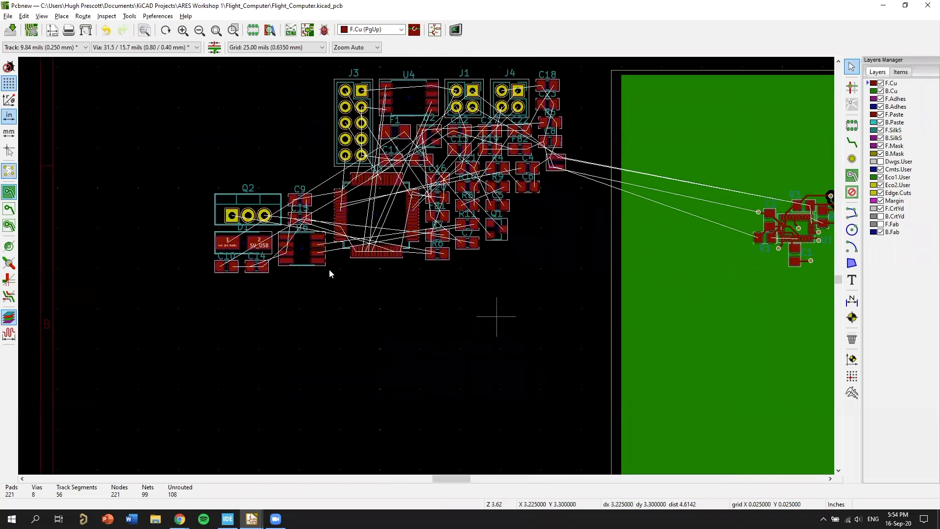
scroll(329, 270, down, 1)
Step: Update the PCB from the netlist to bring J7 back in with its Molex Micro-B footprint
click(290, 30)
click(669, 337)
click(695, 229)
click(727, 327)
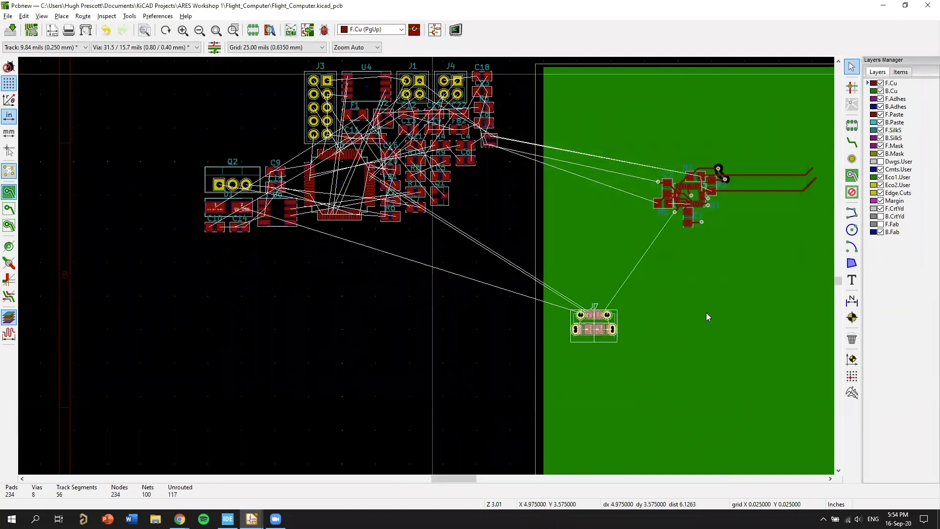
Step: Rotate USB connector J7 by 270 degrees and place it beside the board's right edge near the lower corner
scroll(707, 315, up, 3)
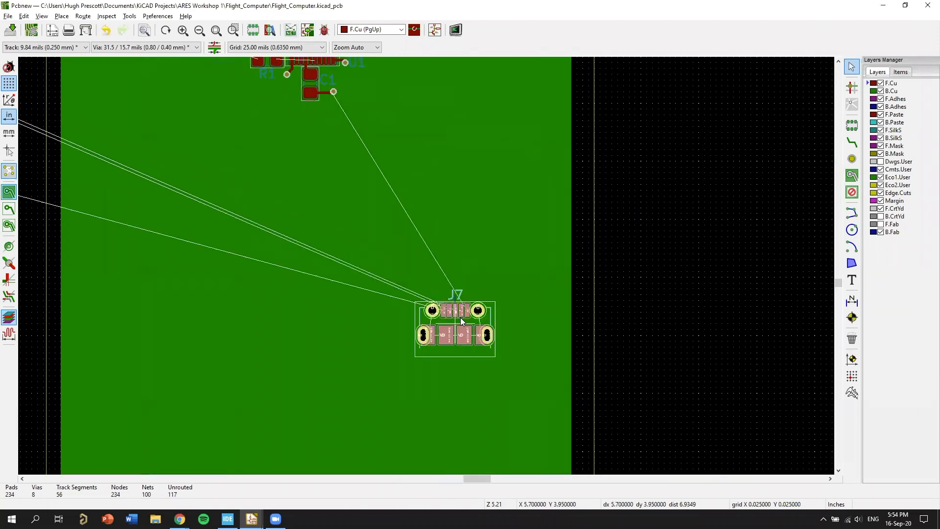
middle_drag(469, 302, 556, 136)
middle_drag(608, 328, 548, 141)
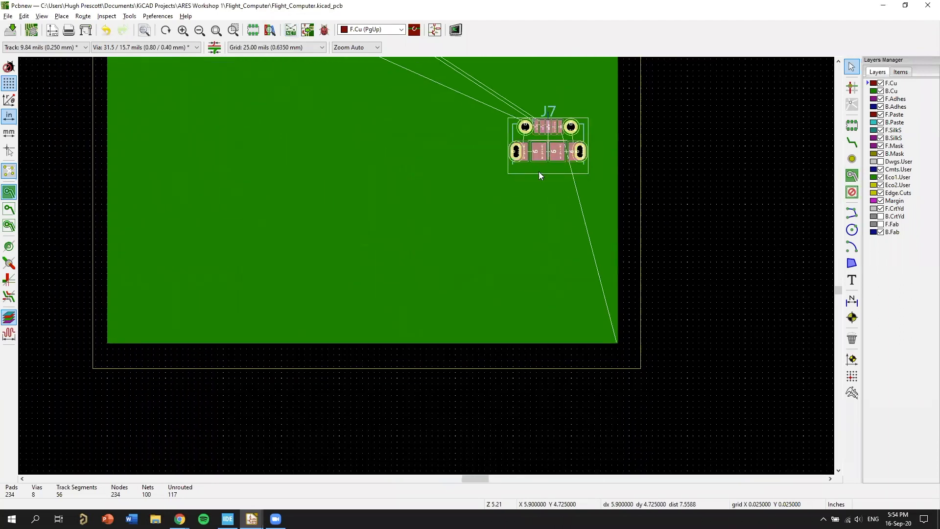
middle_drag(538, 173, 530, 209)
key(r)
key(r)
key(r)
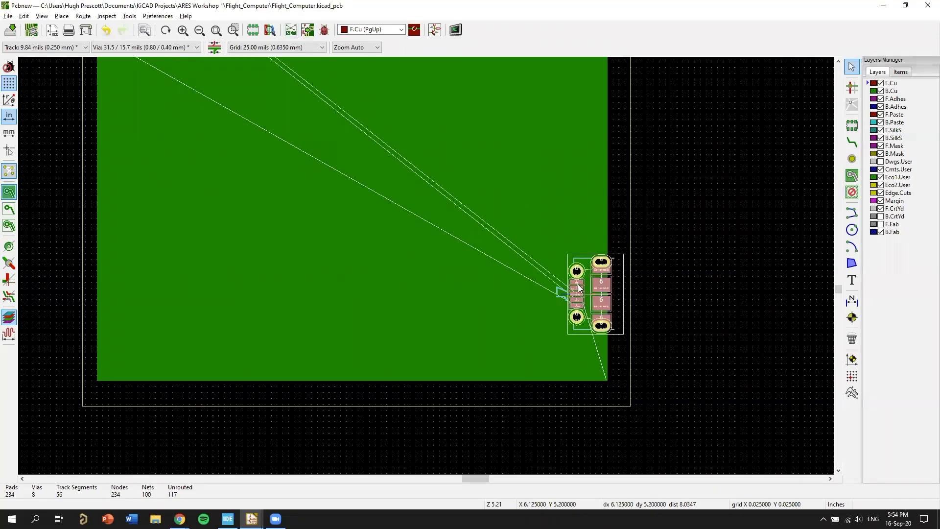
click(573, 288)
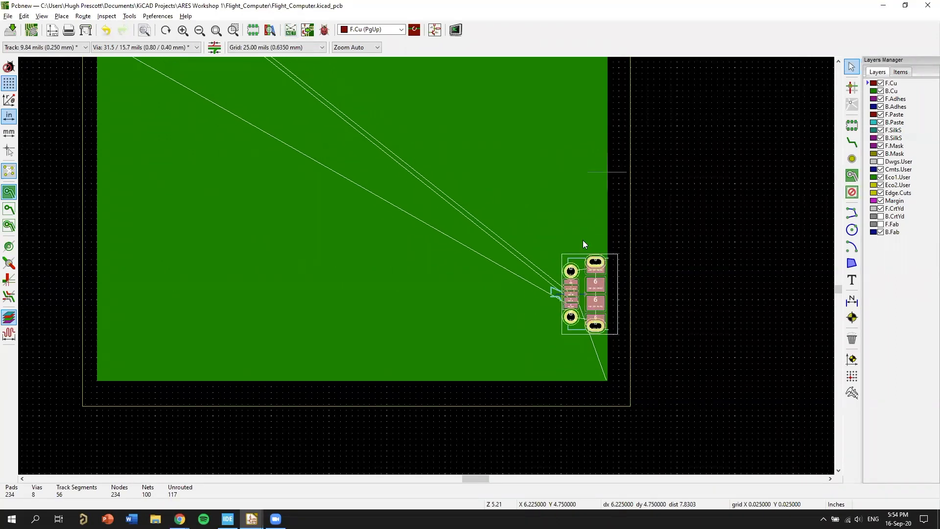
Step: Inspect the board in the 3D Viewer from several angles, including J7 and the unplaced components, and return to the layout
scroll(583, 243, down, 4)
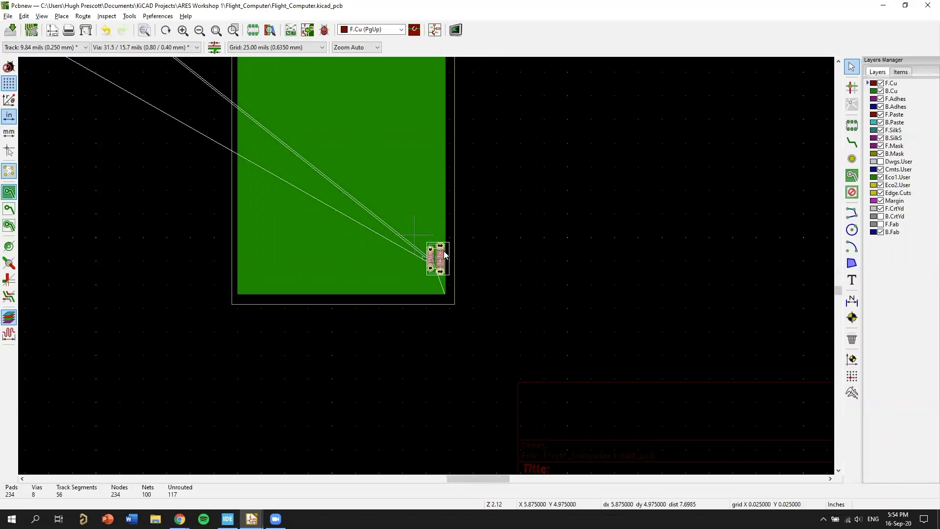
key(alt+3)
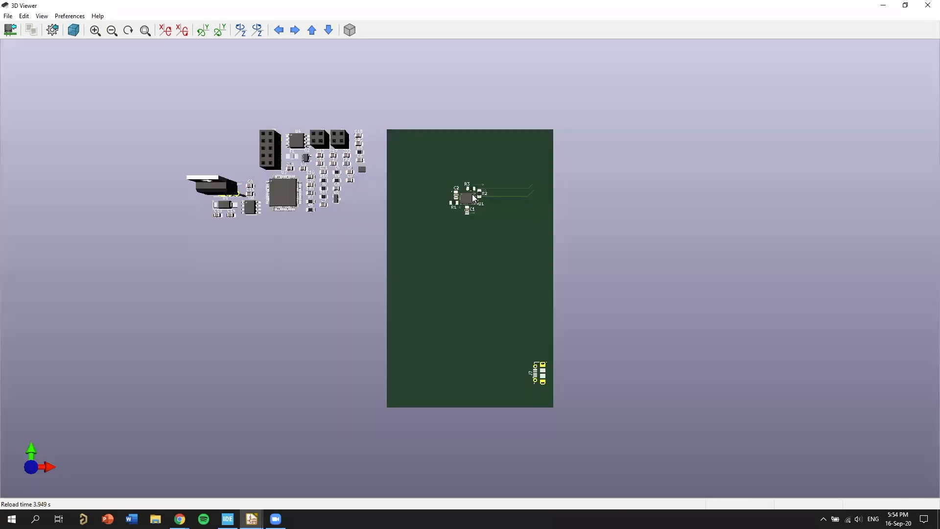
drag(392, 230, 269, 216)
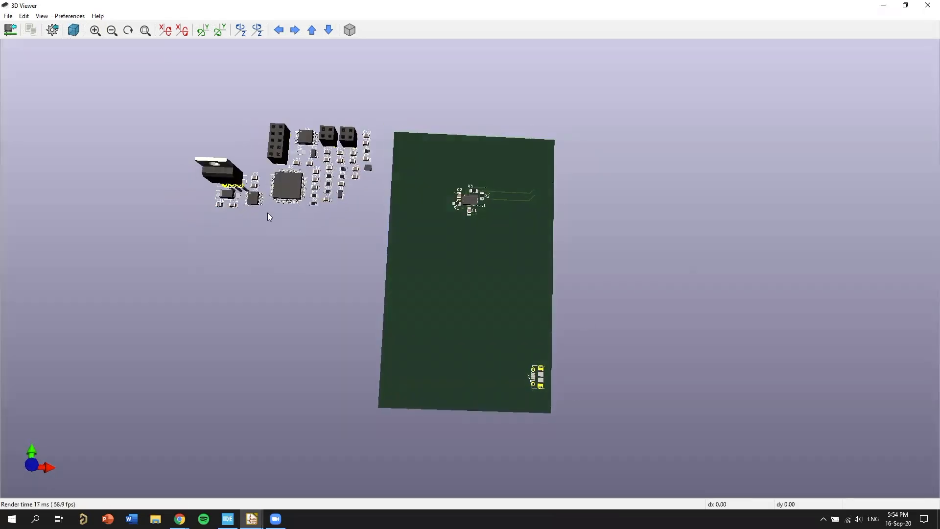
scroll(317, 237, up, 3)
drag(357, 141, 131, 223)
drag(267, 214, 294, 228)
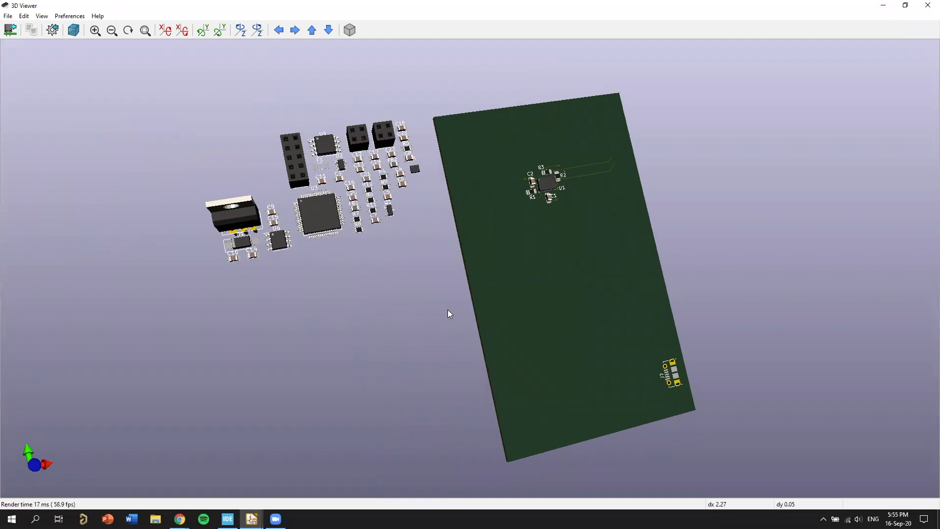
drag(397, 327, 463, 208)
scroll(185, 233, up, 2)
scroll(184, 231, down, 2)
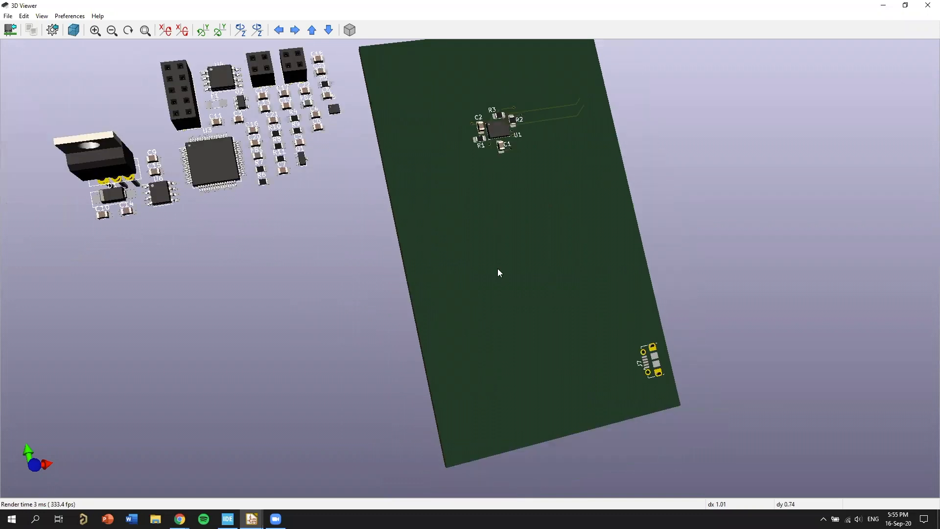
drag(362, 134, 482, 272)
middle_drag(345, 262, 381, 253)
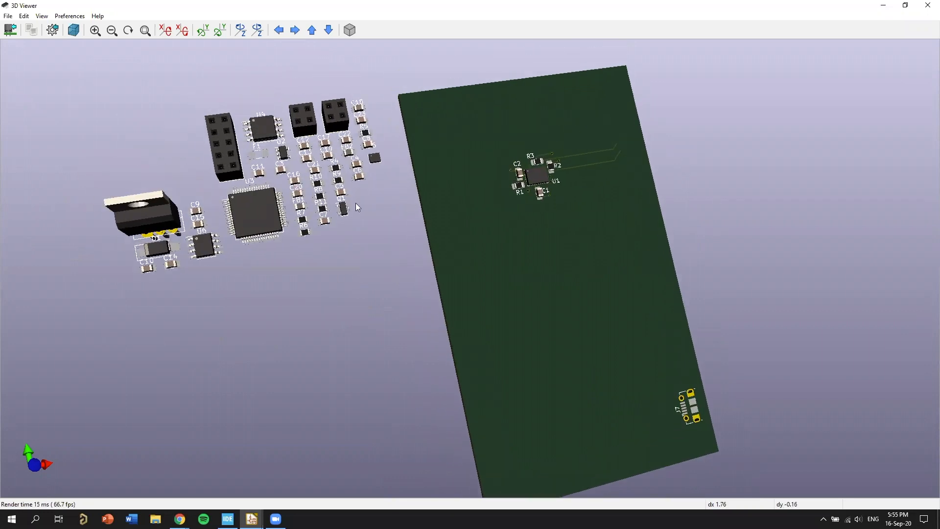
drag(445, 287, 438, 238)
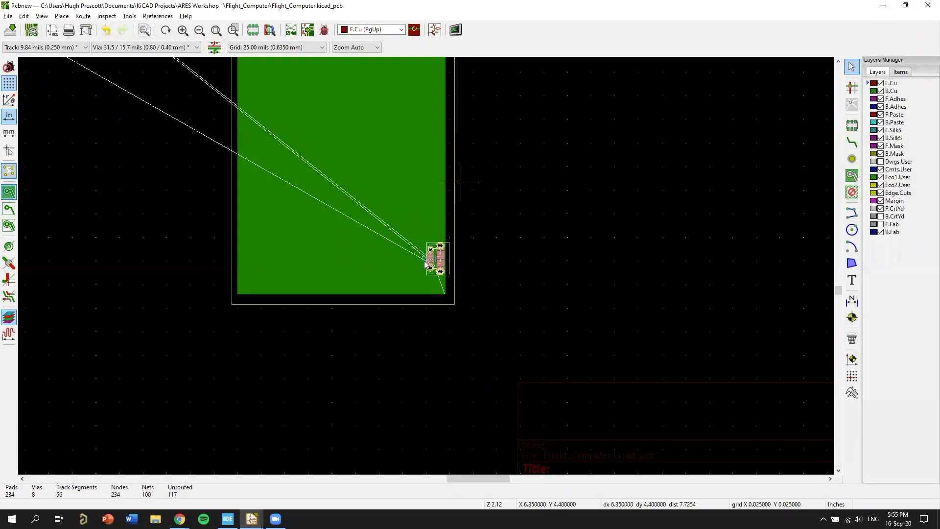
Step: Move J7 outward so its courtyard meets the board outline on the right side near the lower corner
scroll(458, 181, up, 3)
middle_drag(260, 191, 778, 389)
scroll(421, 268, down, 3)
middle_drag(179, 94, 308, 174)
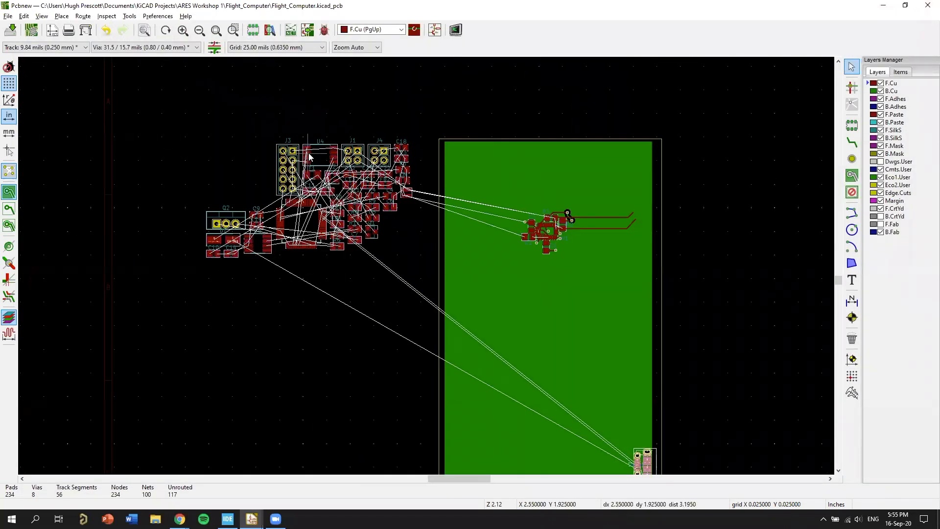
key(m)
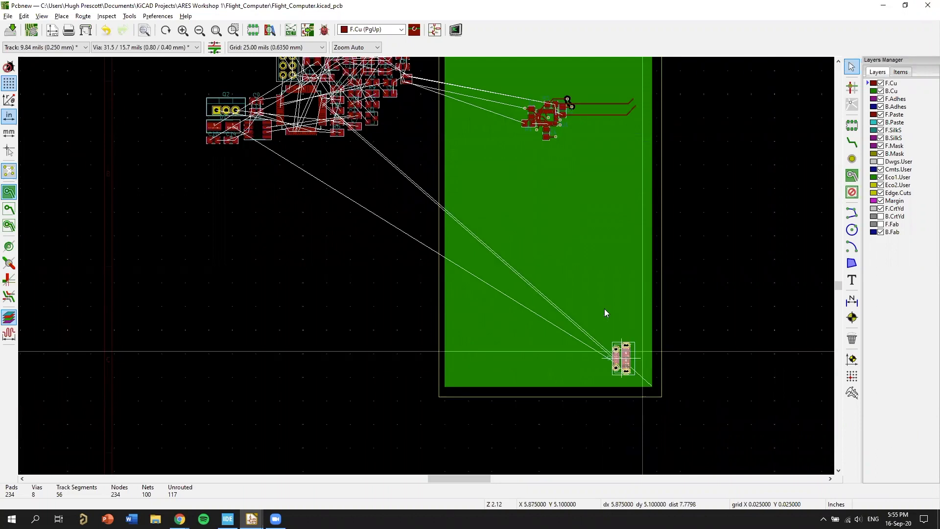
click(645, 345)
middle_drag(353, 151, 335, 213)
key(m)
click(631, 412)
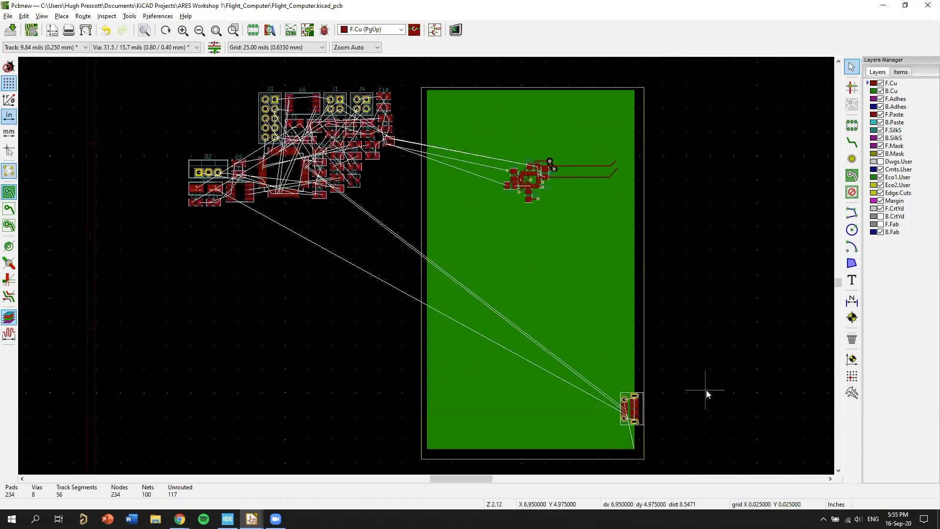
Step: Place memory chip U4 on the board below and to the right of the routed U1 circuit
click(299, 100)
key(m)
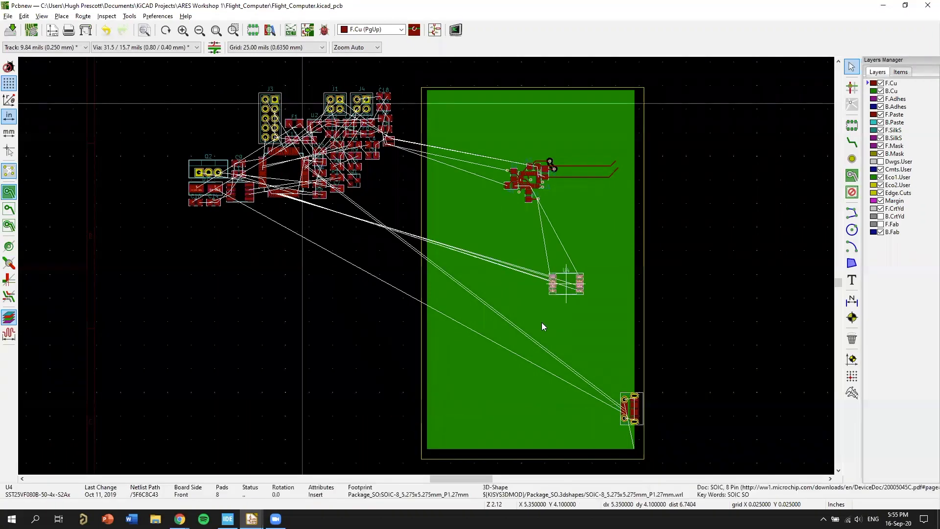
scroll(562, 279, up, 3)
middle_drag(468, 201, 482, 377)
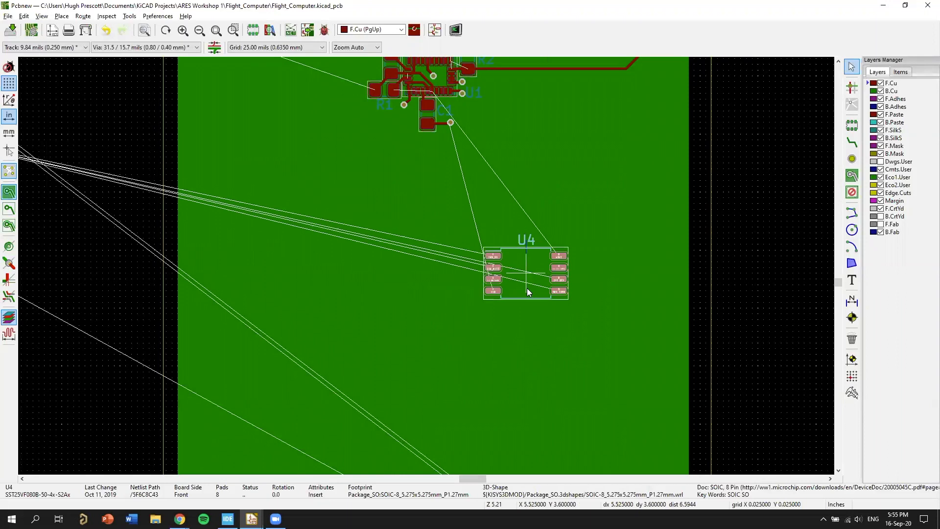
middle_drag(618, 248, 598, 280)
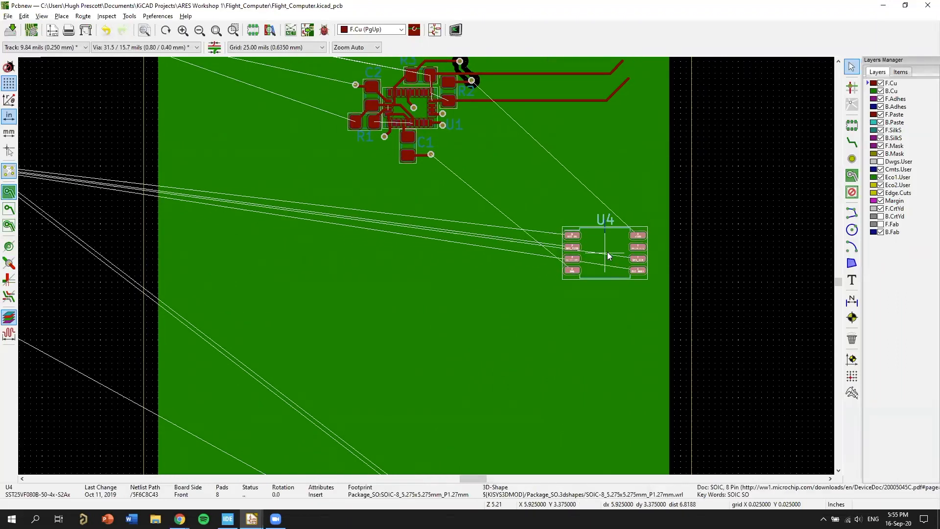
click(606, 261)
scroll(427, 269, down, 4)
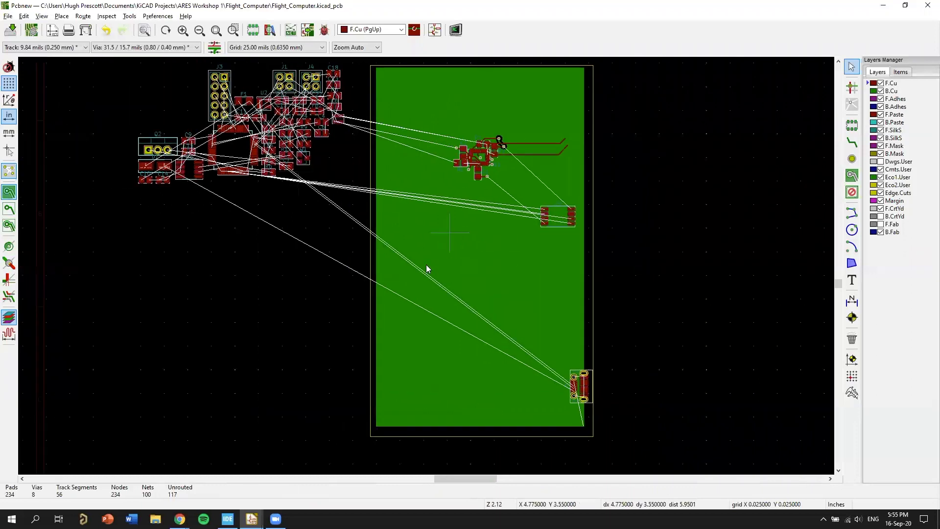
Step: Shift the U4 footprint slightly further inward from the board's right edge
scroll(426, 269, up, 1)
click(557, 255)
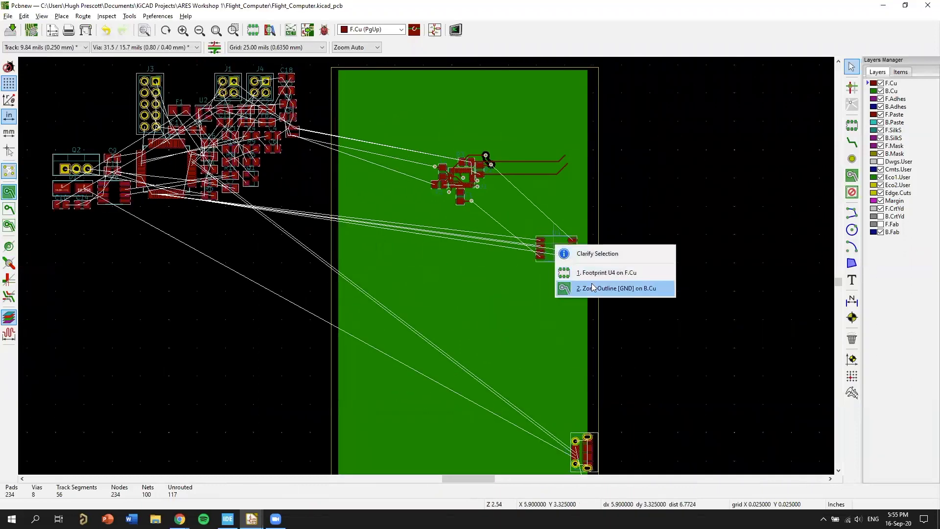
click(603, 272)
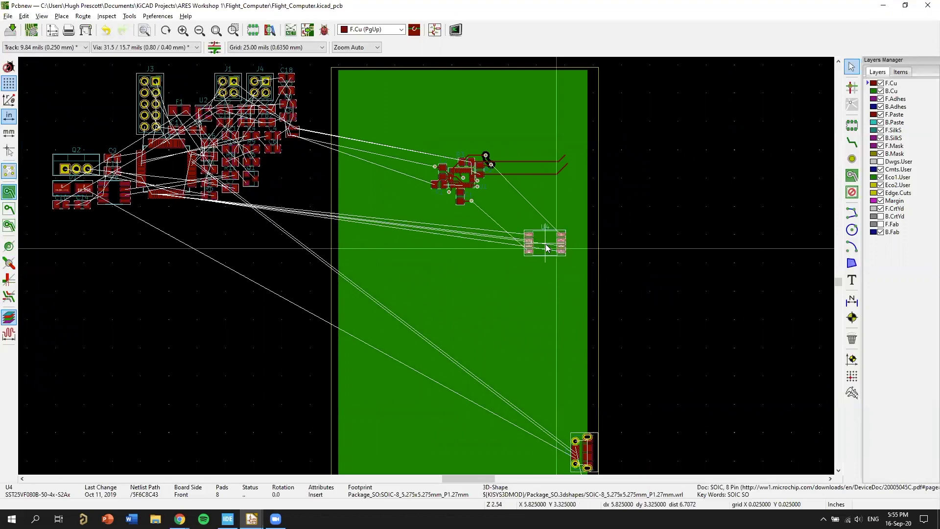
click(547, 261)
Step: Rotate microcontroller U3 to 270 degrees and place it in the middle of the board below U1
key(m)
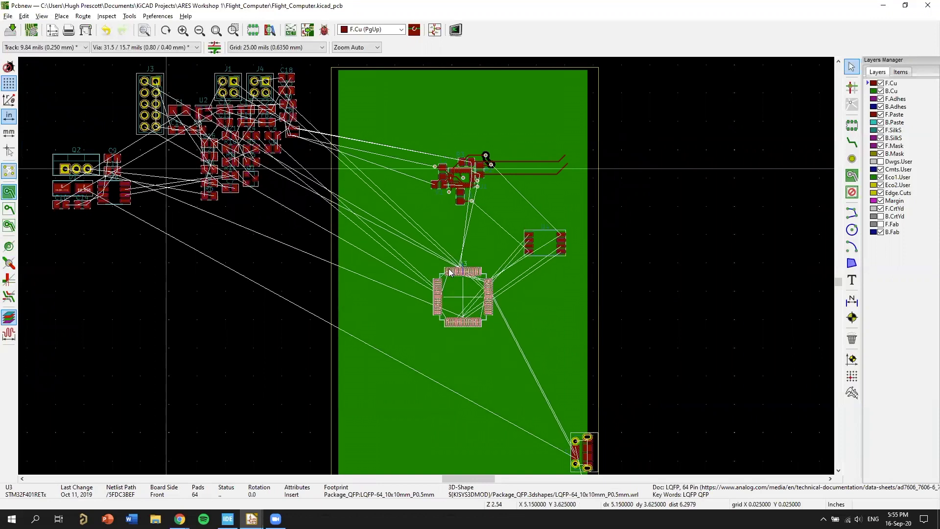
key(r)
key(r)
key(r)
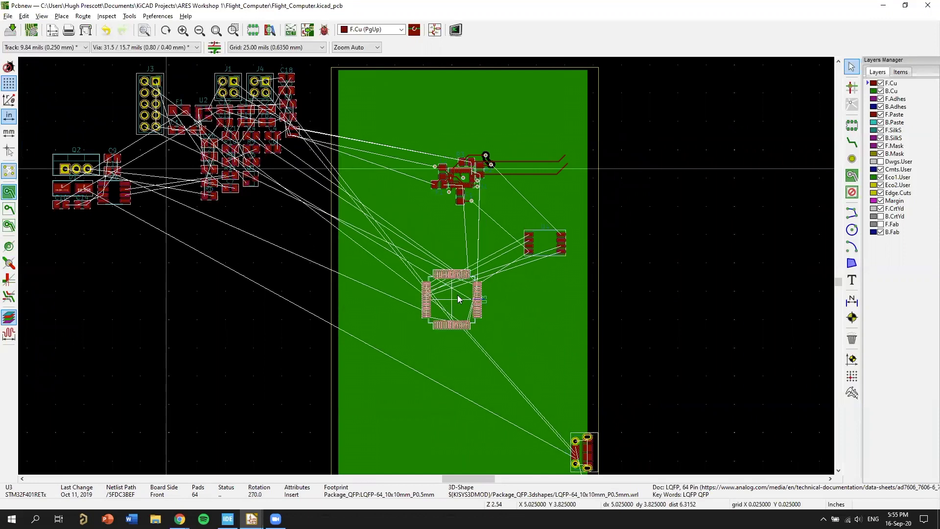
click(427, 268)
Step: Place transceiver U6 on the board below and to the left of microcontroller U3
scroll(426, 266, up, 3)
scroll(426, 265, down, 6)
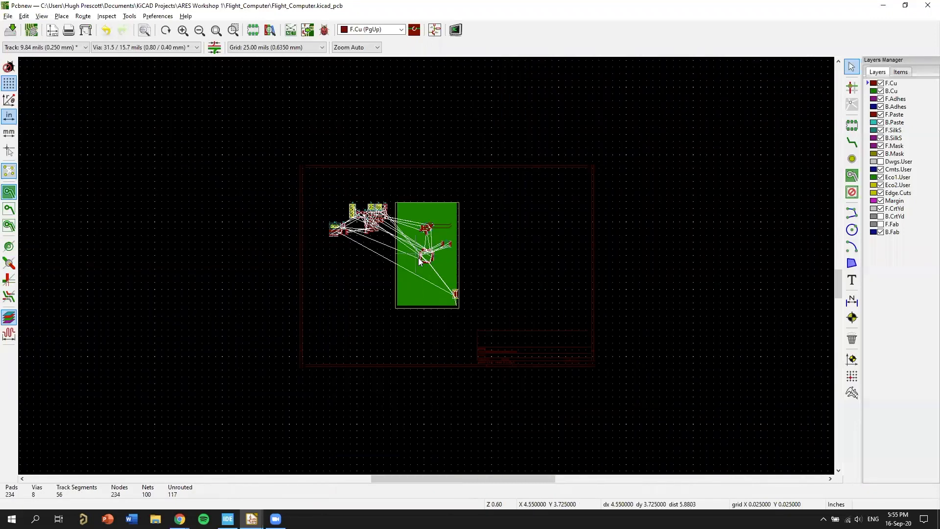
scroll(404, 312, up, 4)
scroll(393, 210, up, 2)
scroll(391, 208, down, 1)
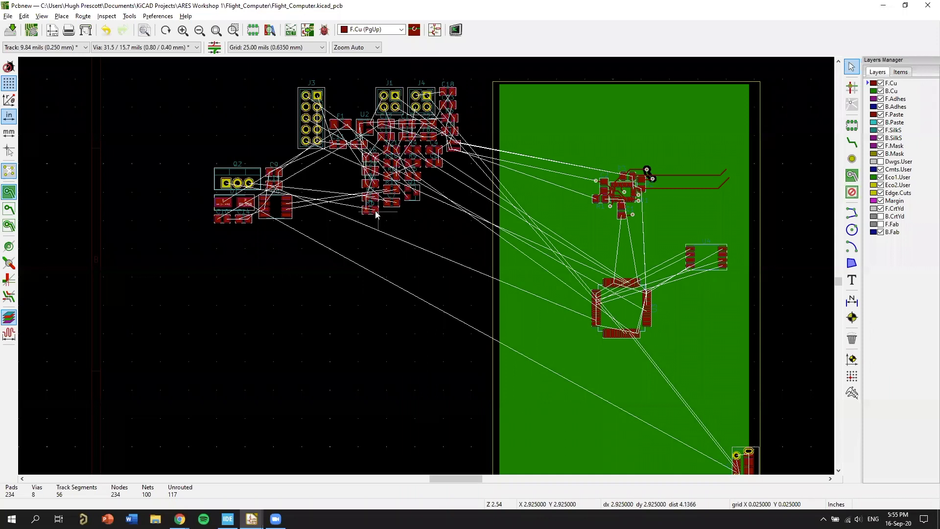
key(m)
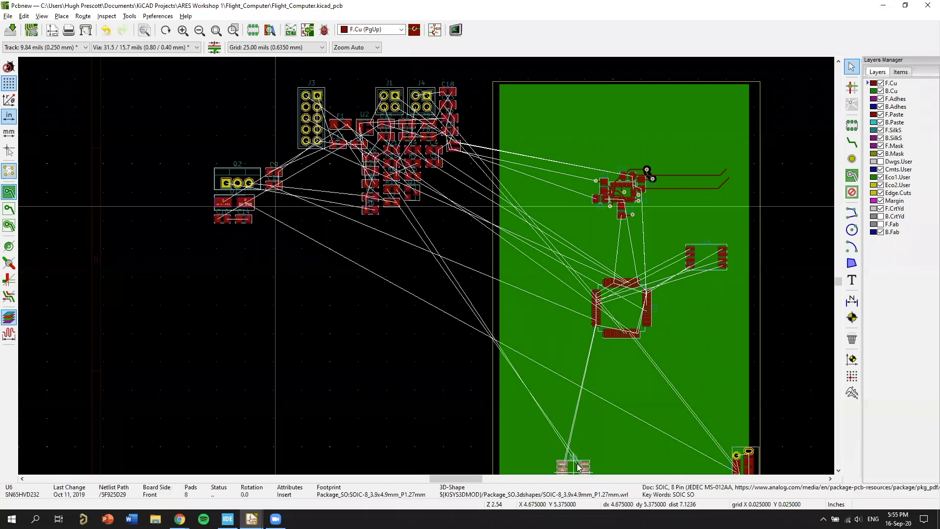
click(542, 333)
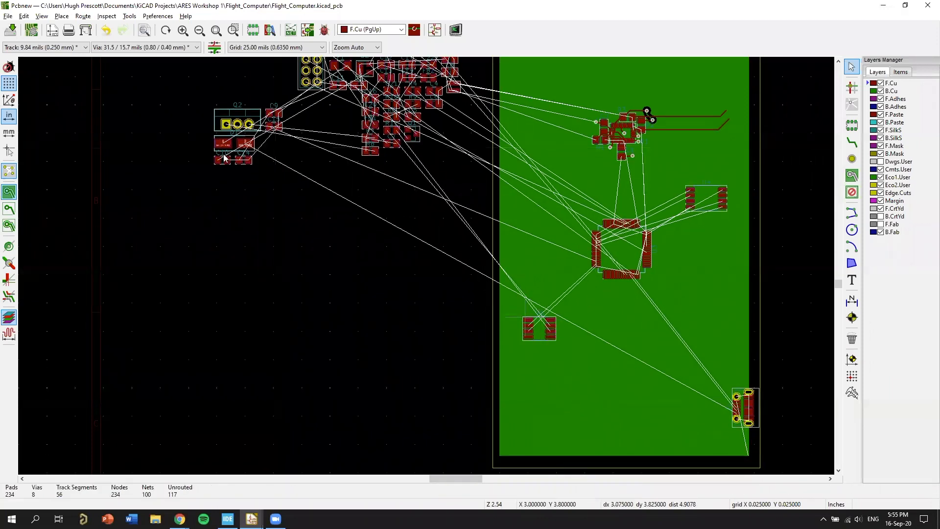
Step: Place diode D1 on the lower part of the board near J7 and transistor Q2 below U4
key(m)
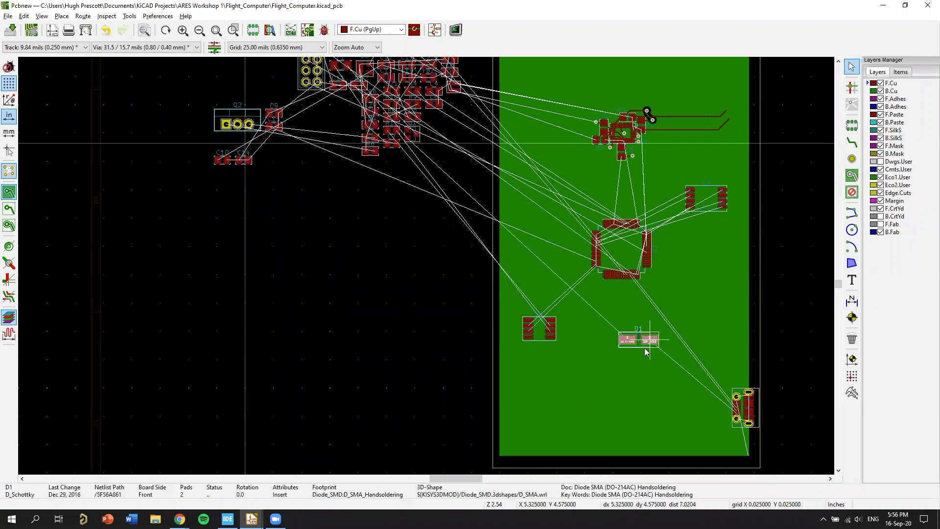
click(650, 370)
key(m)
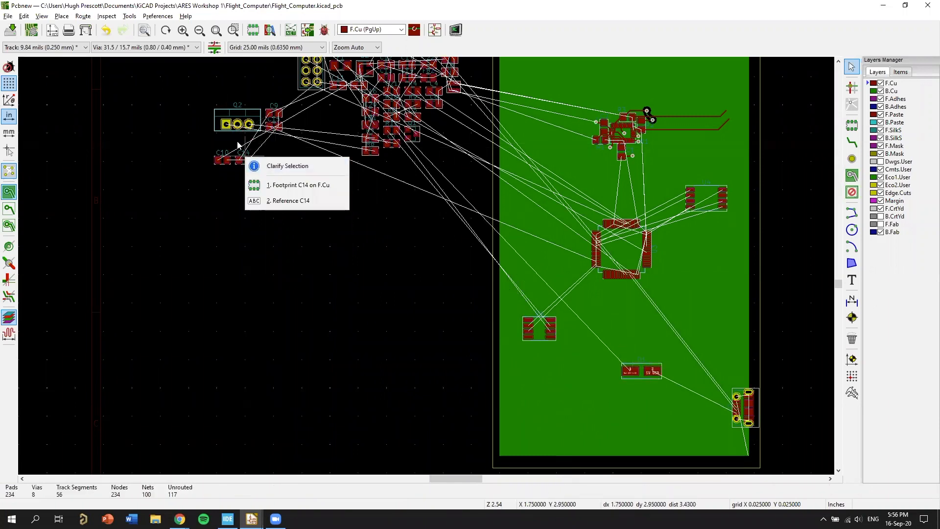
click(205, 112)
key(m)
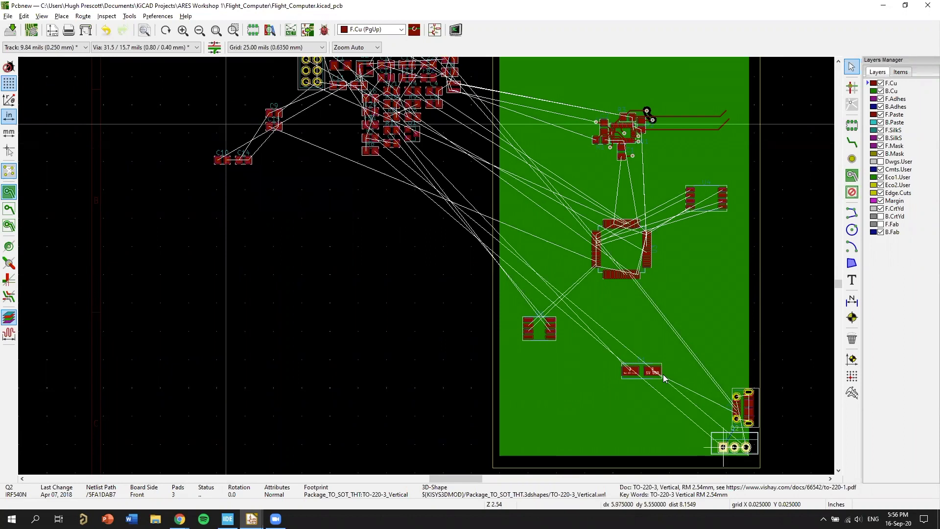
click(703, 290)
Step: Rotate the STM32 programmer header J3 to 90 degrees and place it in the board's upper left corner
middle_drag(458, 225, 393, 351)
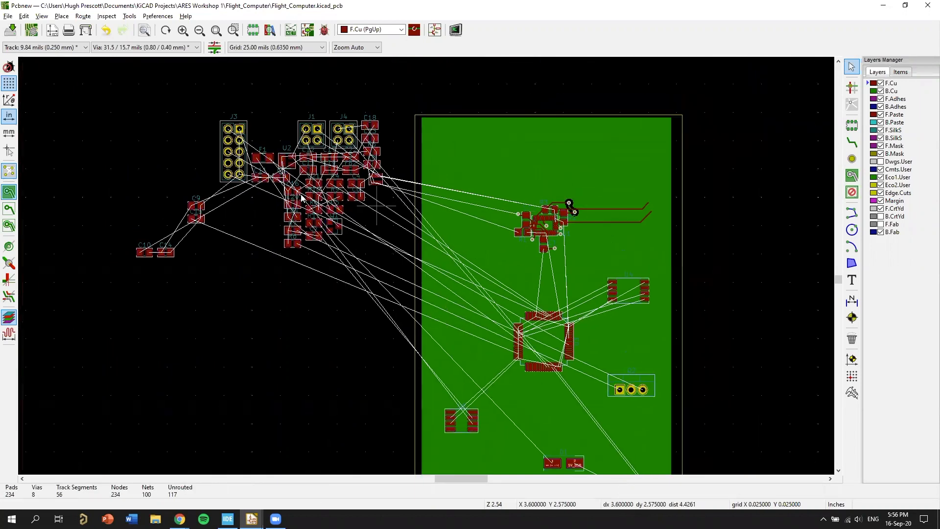
key(m)
key(r)
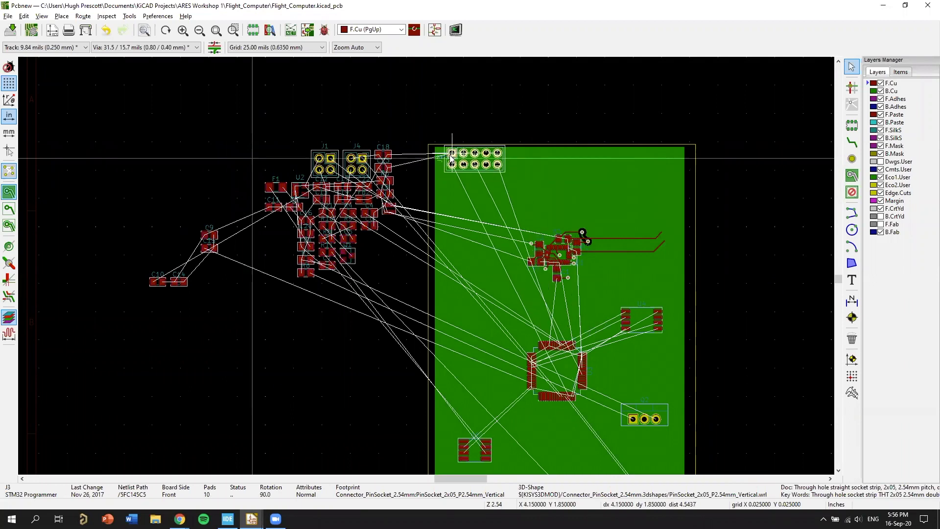
click(439, 167)
Step: Place the 2x2 headers J1 and J4 in a row beside J3 along the board's upper edge
key(m)
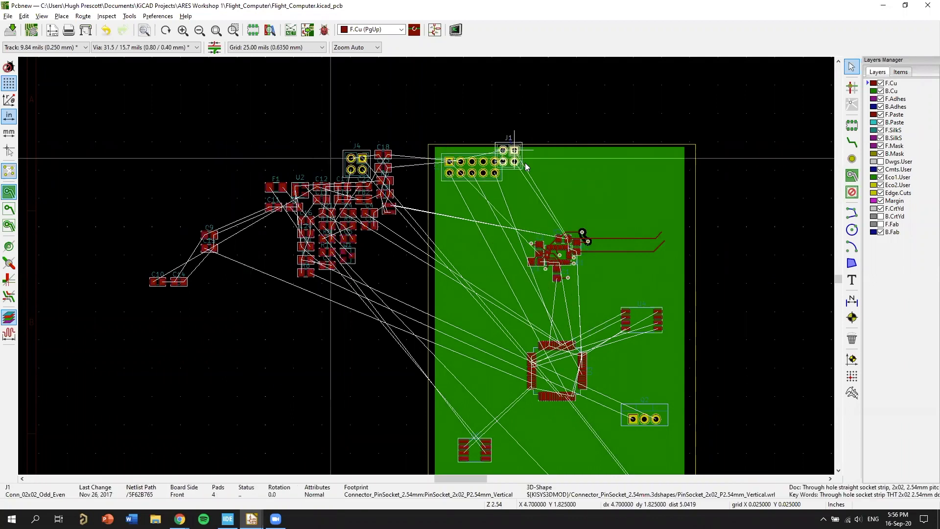
click(544, 164)
key(m)
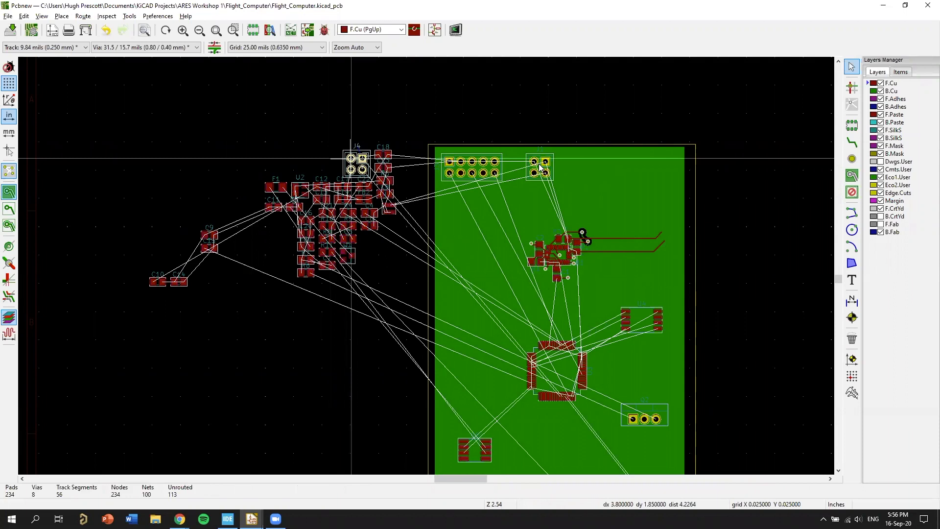
click(585, 170)
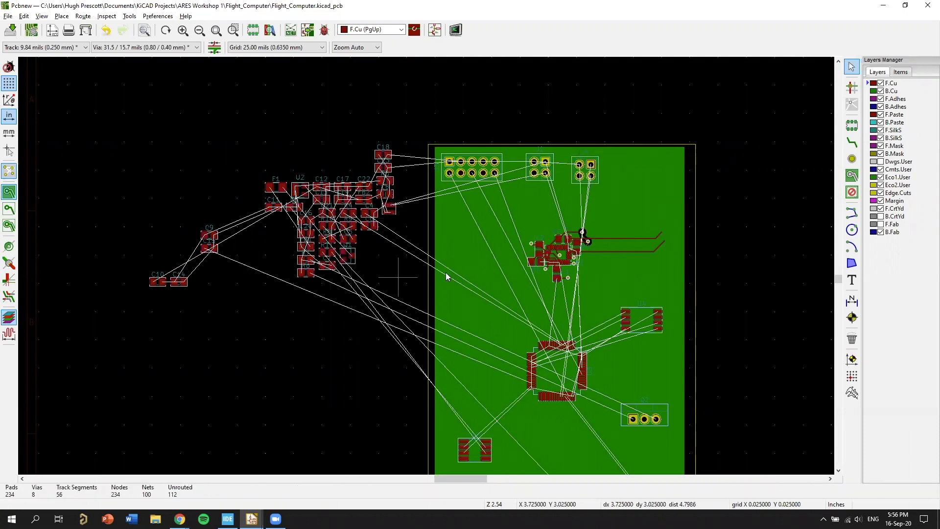
scroll(426, 269, up, 3)
scroll(426, 216, up, 1)
middle_drag(414, 214, 469, 196)
scroll(629, 208, down, 1)
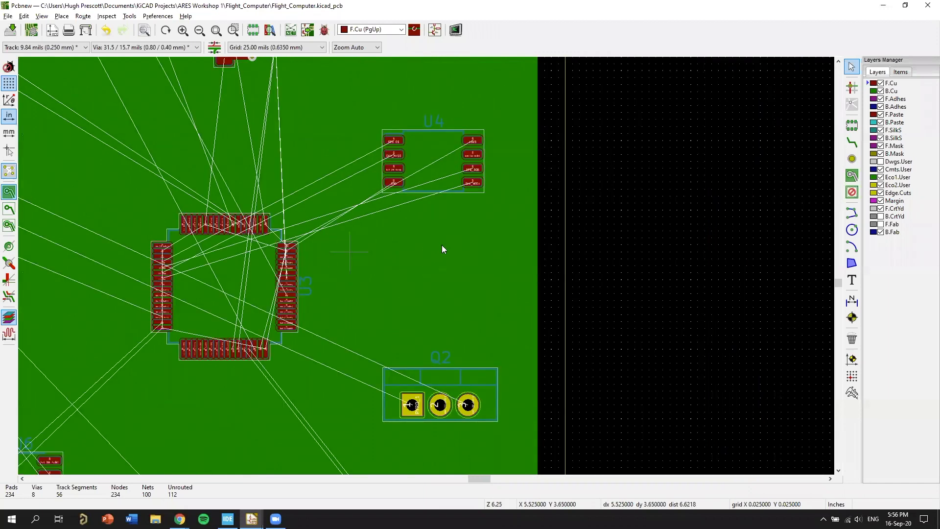
Step: Move memory chip U4 to the left side of microcontroller U3 and rotate it to 270 degrees
middle_drag(349, 252, 463, 247)
key(m)
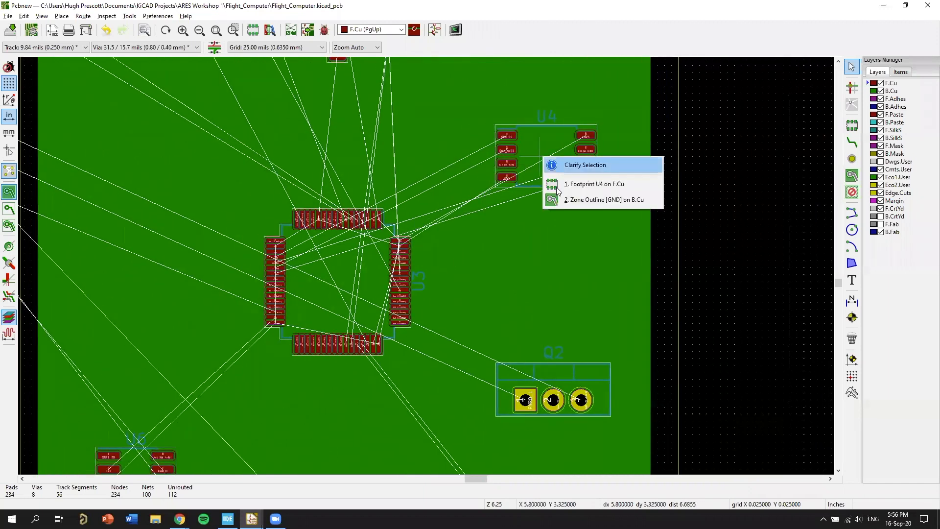
click(590, 184)
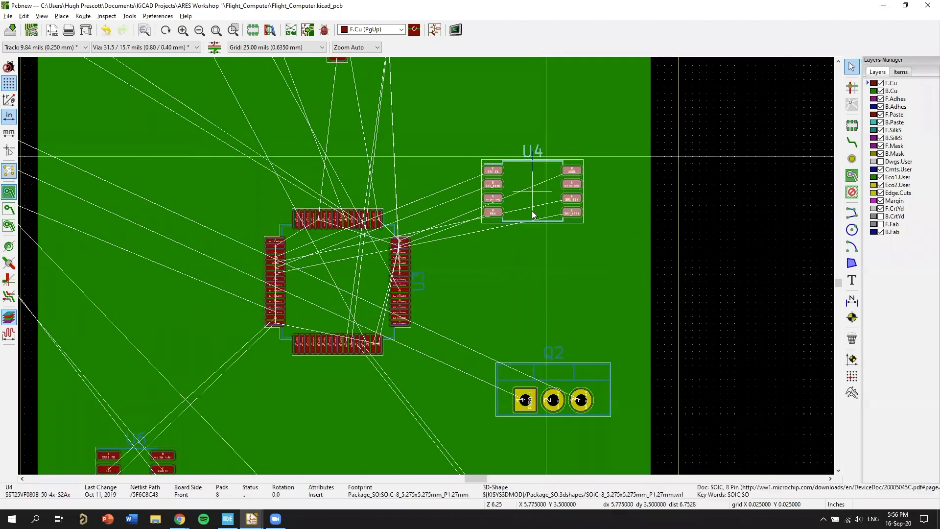
key(r)
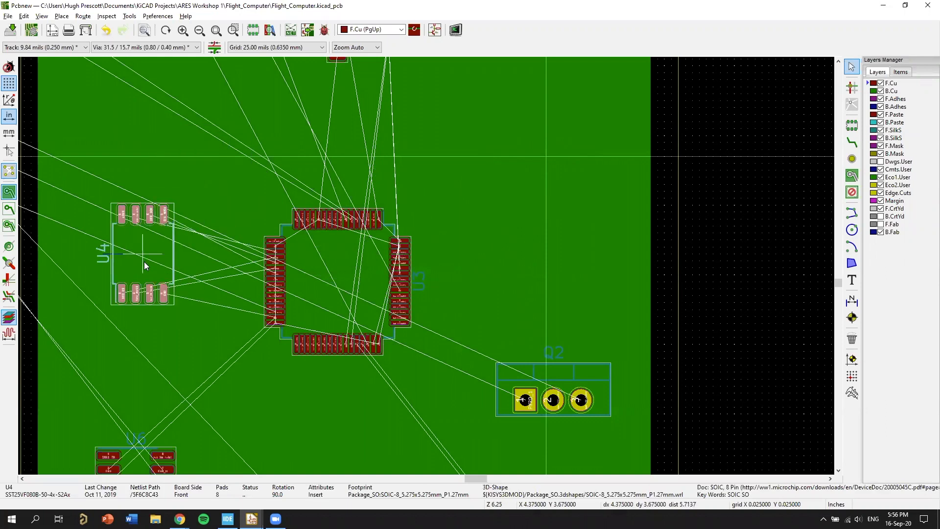
middle_drag(323, 251, 366, 249)
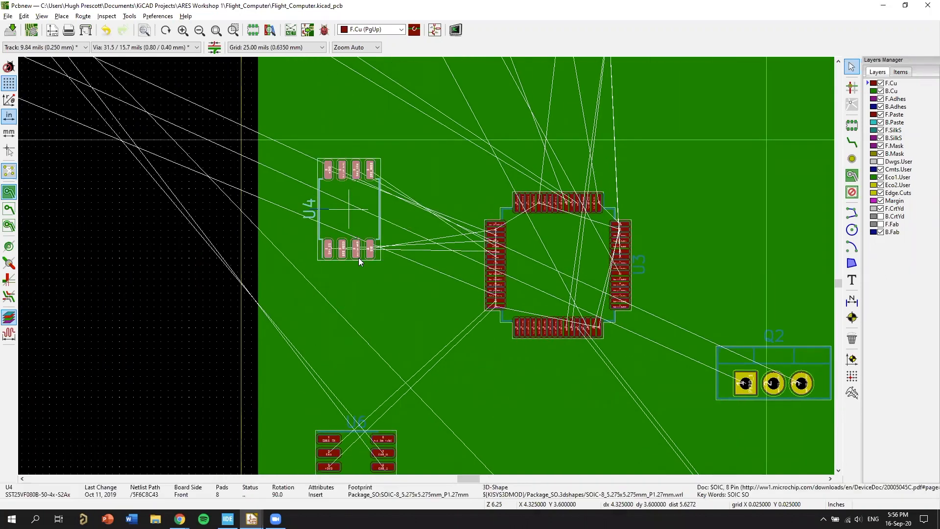
key(r)
key(r)
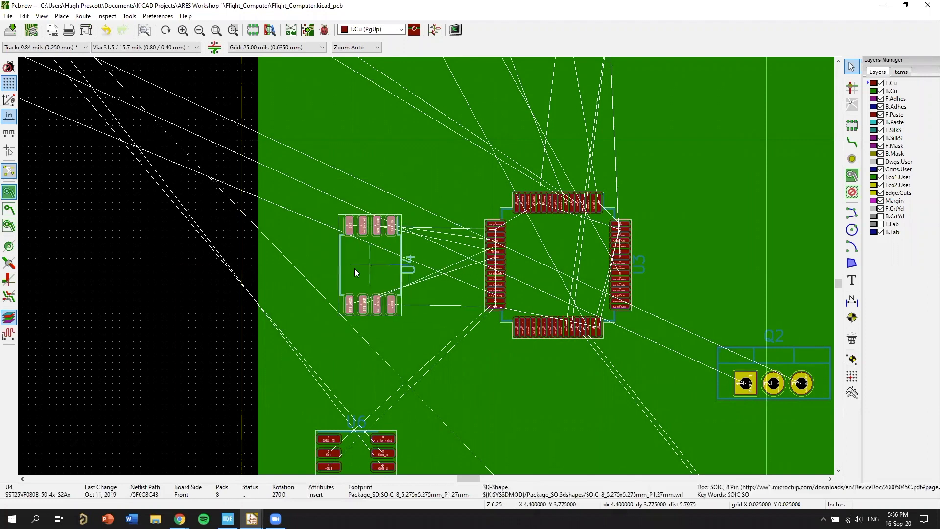
click(367, 265)
Step: Route F.Cu tracks for SPI_CS and SPI_MISO from U4's pads 1 and 2 to the matching pads on U3
scroll(384, 283, up, 4)
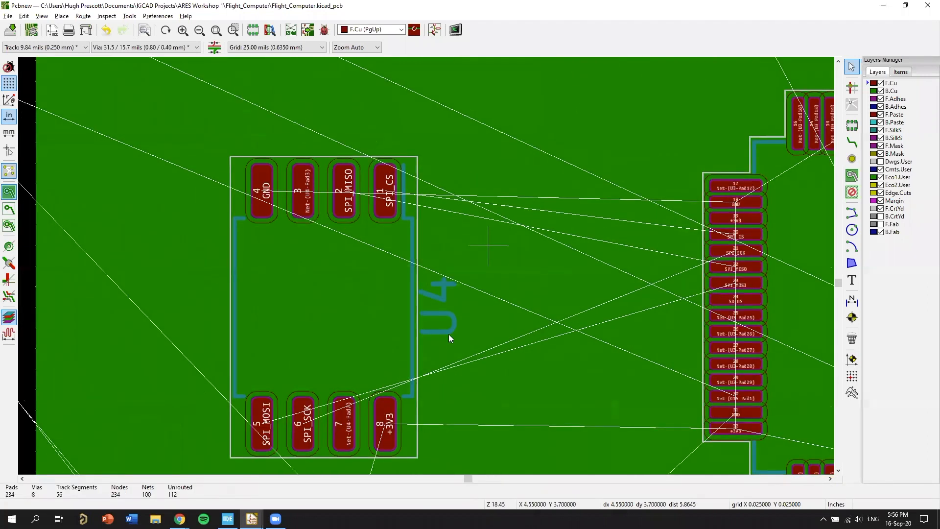
middle_drag(420, 381, 470, 297)
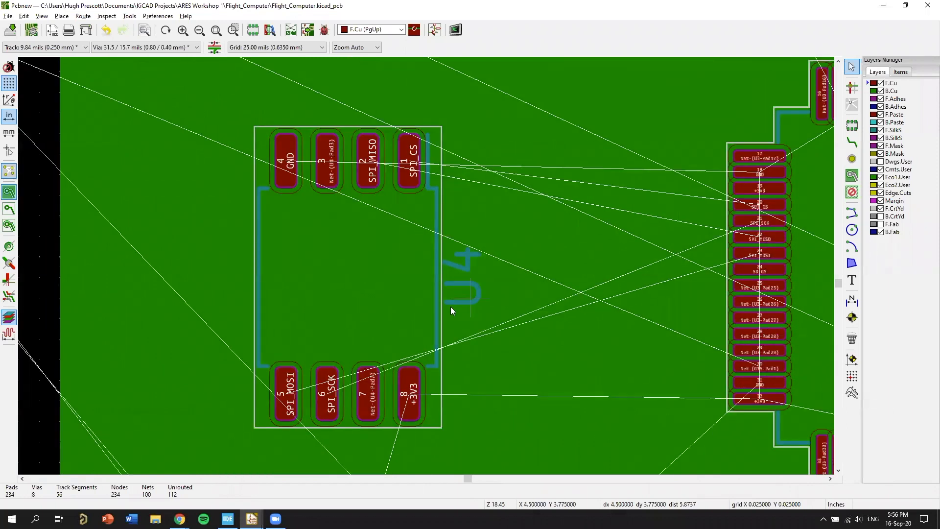
middle_drag(523, 268, 417, 319)
scroll(460, 332, down, 1)
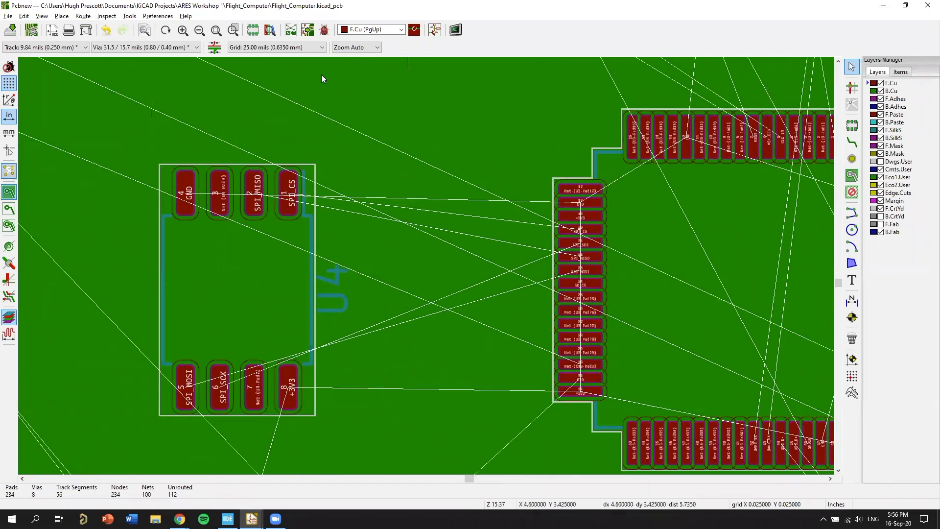
key(x)
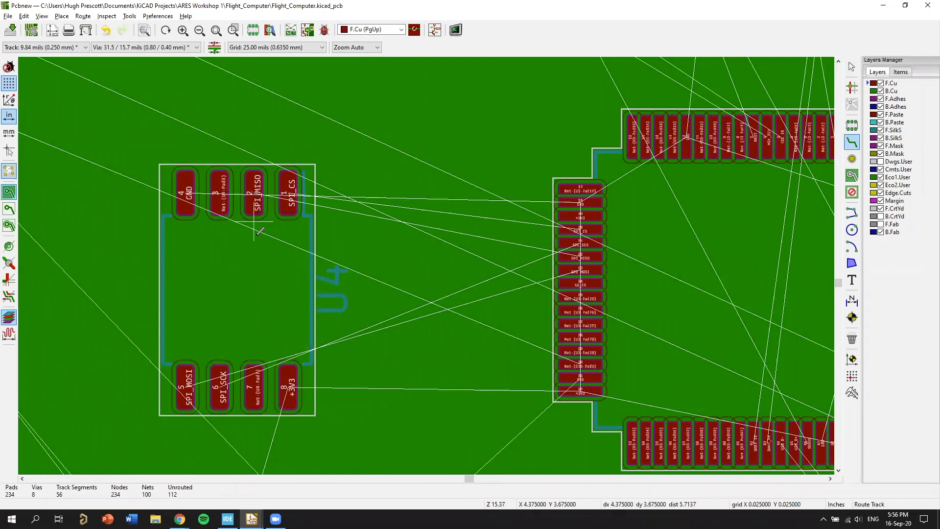
scroll(220, 193, up, 1)
scroll(652, 340, down, 1)
middle_drag(460, 248, 427, 261)
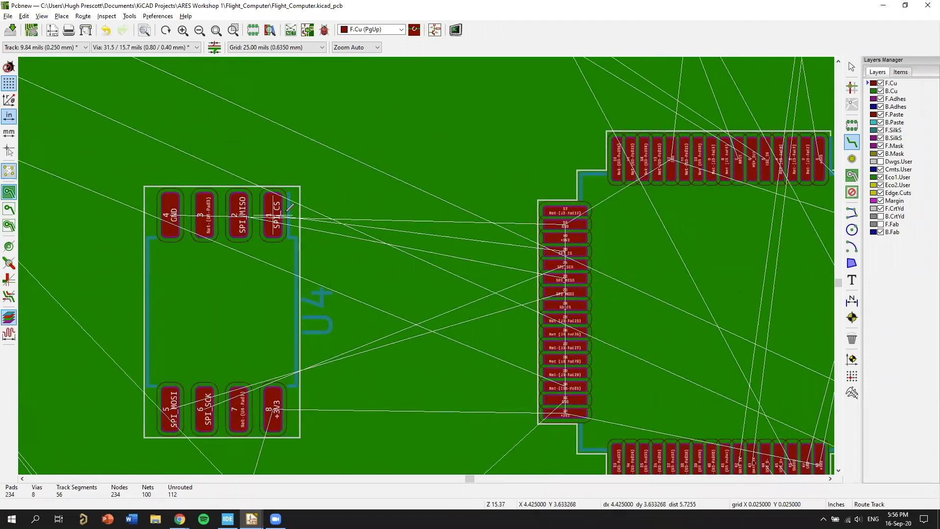
click(289, 208)
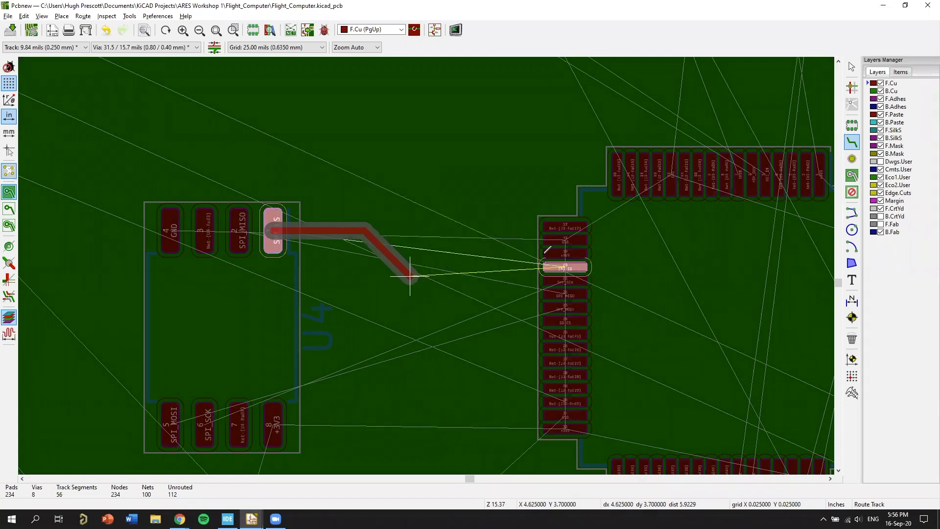
click(410, 270)
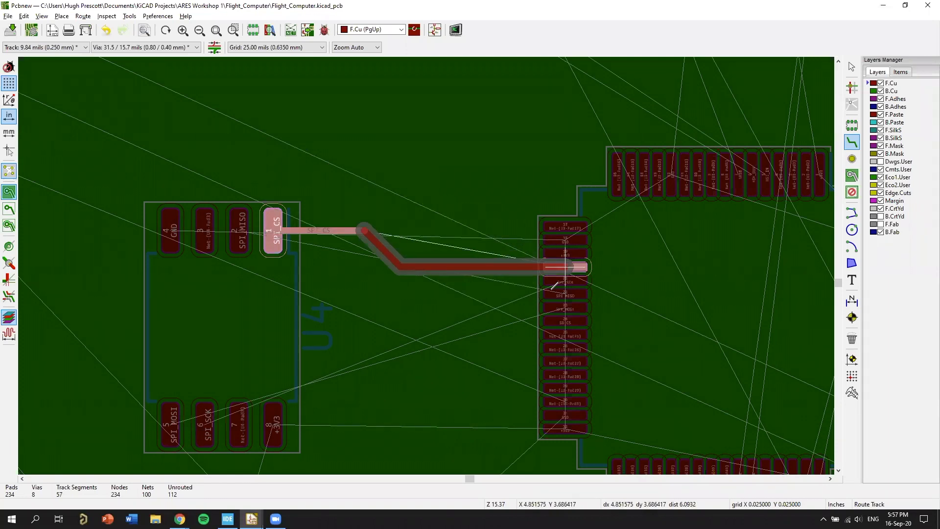
click(553, 286)
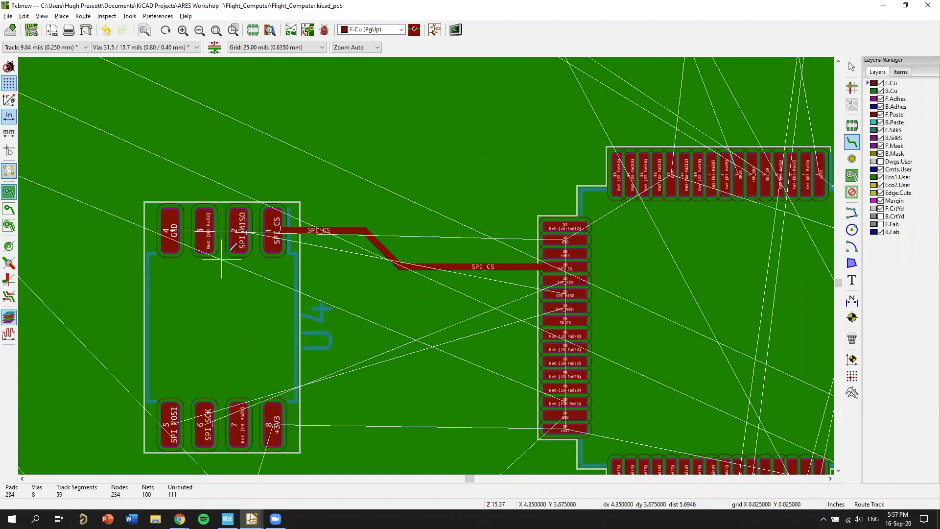
click(239, 230)
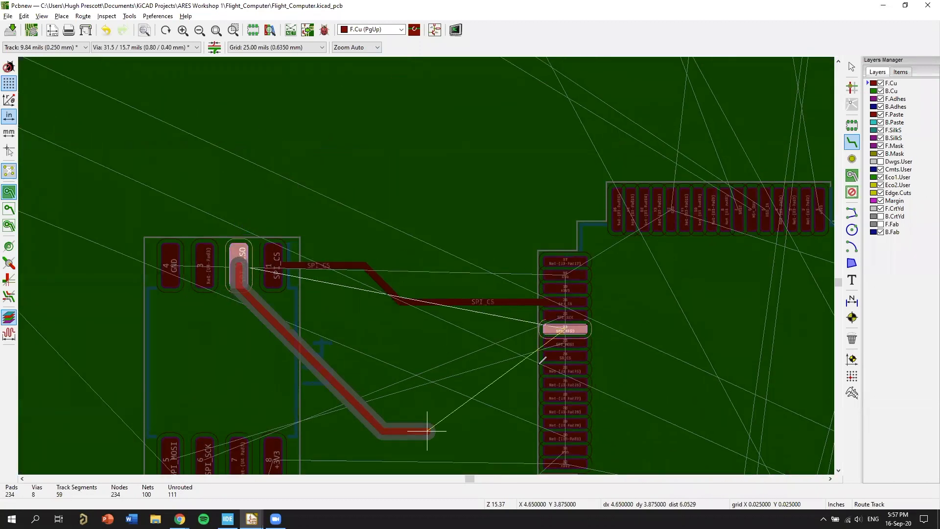
click(566, 327)
click(205, 262)
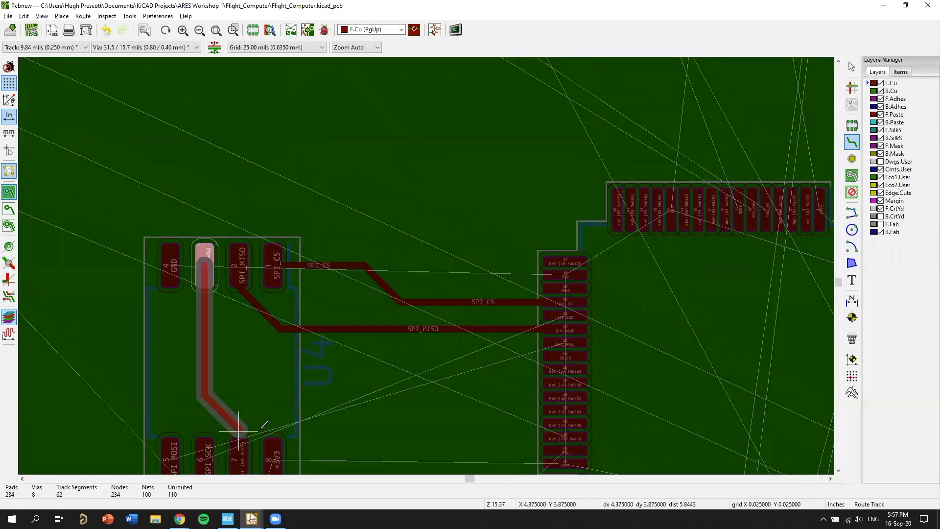
scroll(429, 244, down, 5)
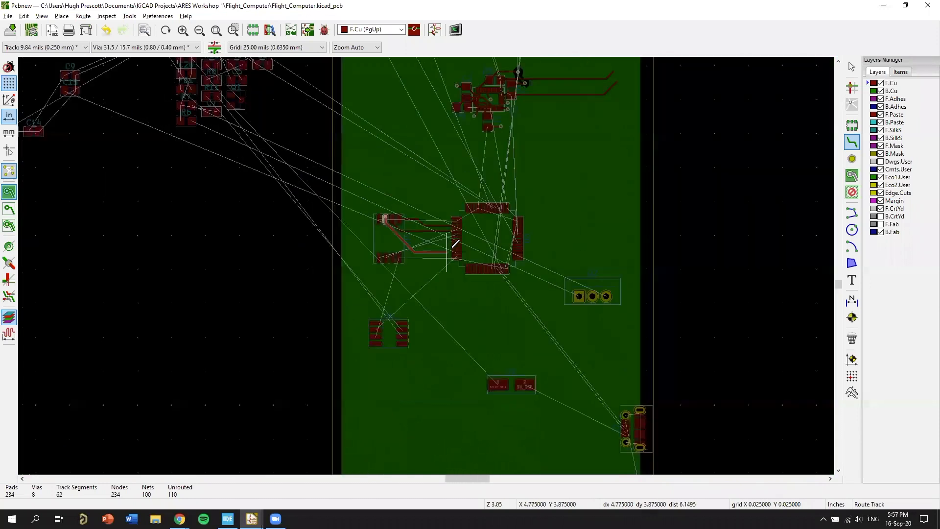
middle_drag(365, 138, 407, 320)
middle_drag(386, 289, 357, 90)
middle_drag(441, 193, 447, 216)
scroll(428, 225, up, 5)
scroll(443, 275, up, 1)
scroll(441, 268, down, 1)
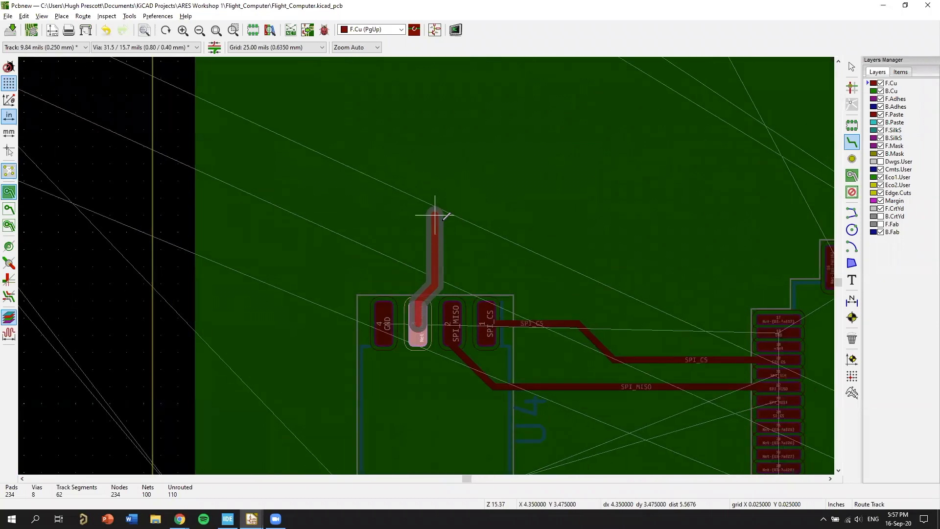
key(Escape)
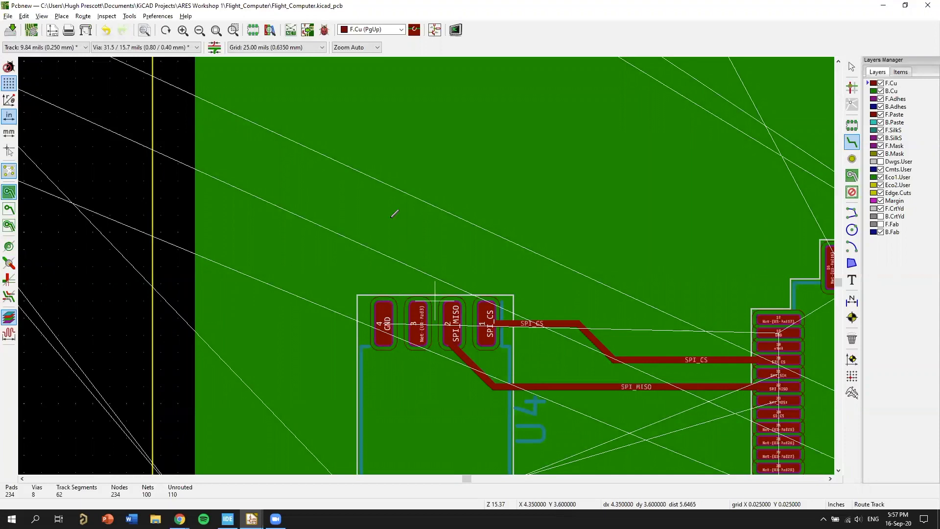
Step: Route U4's GND pad 4 to a via just above the chip, ending the track there, and make F.Cu the active layer again
scroll(416, 245, down, 6)
scroll(429, 258, up, 2)
scroll(455, 249, down, 2)
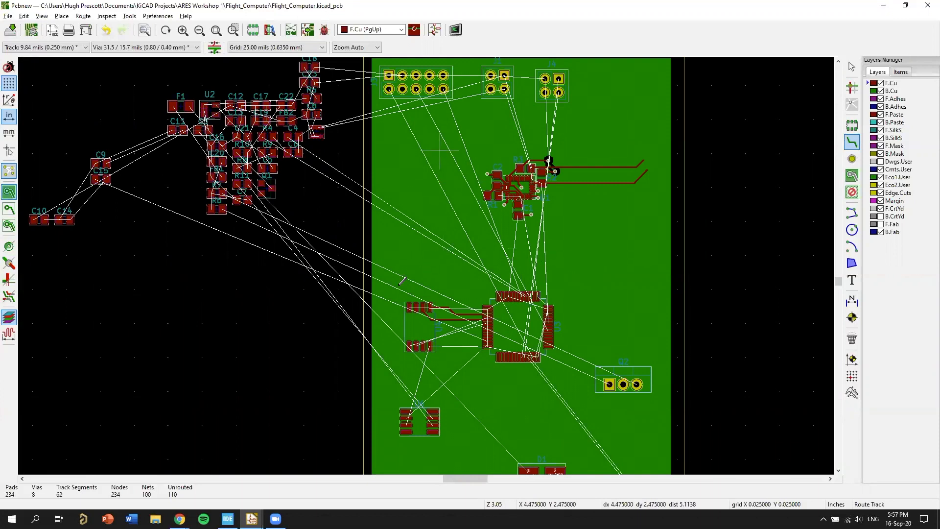
scroll(431, 306, up, 4)
scroll(432, 269, up, 5)
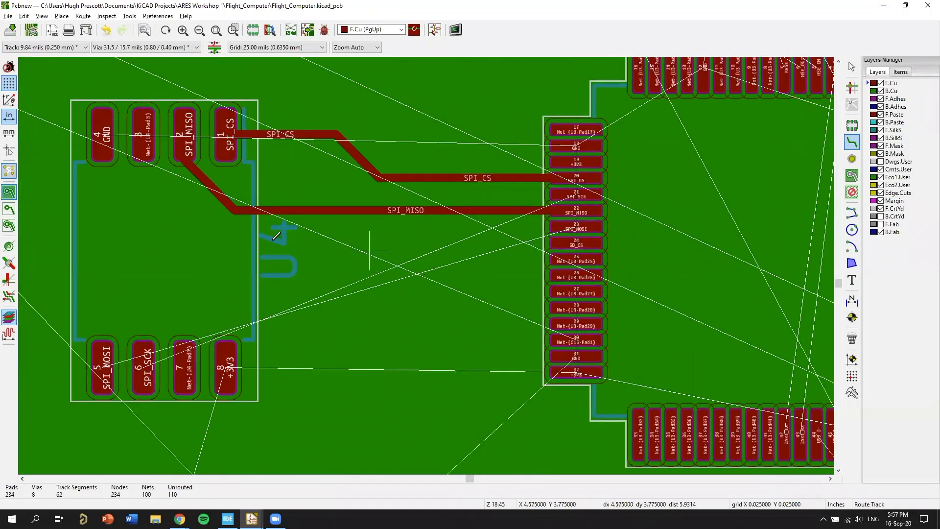
middle_drag(267, 230, 582, 331)
click(418, 236)
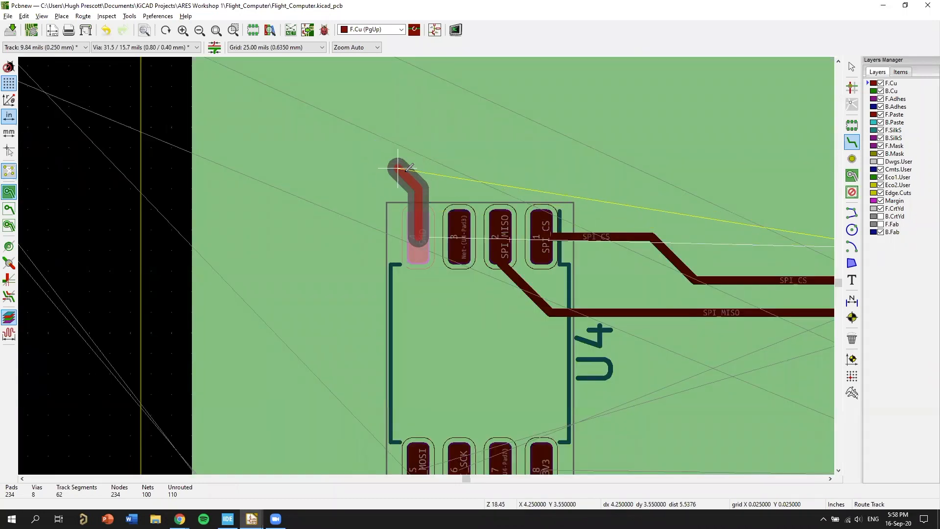
key(v)
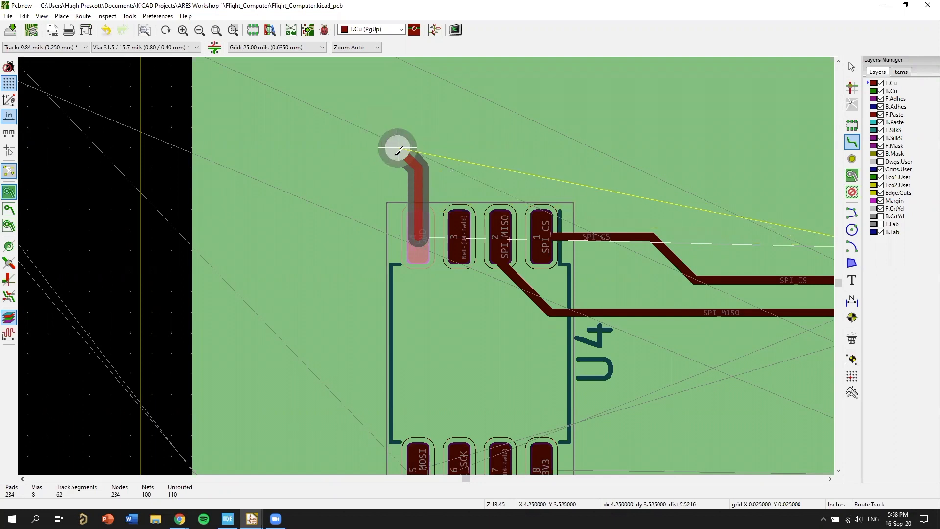
click(398, 150)
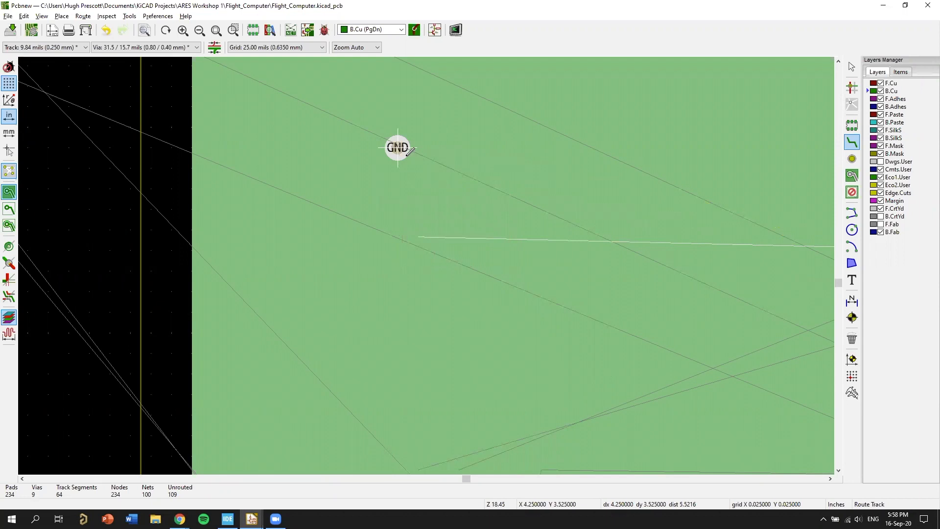
key(Escape)
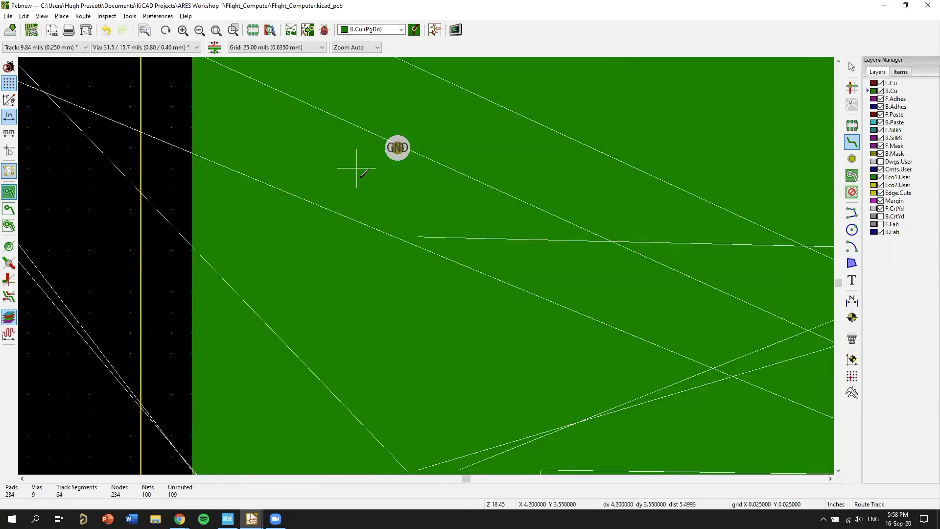
click(874, 84)
Step: Open the board in the 3D Viewer and examine the placed components and routed tracks from several angles
scroll(438, 189, up, 1)
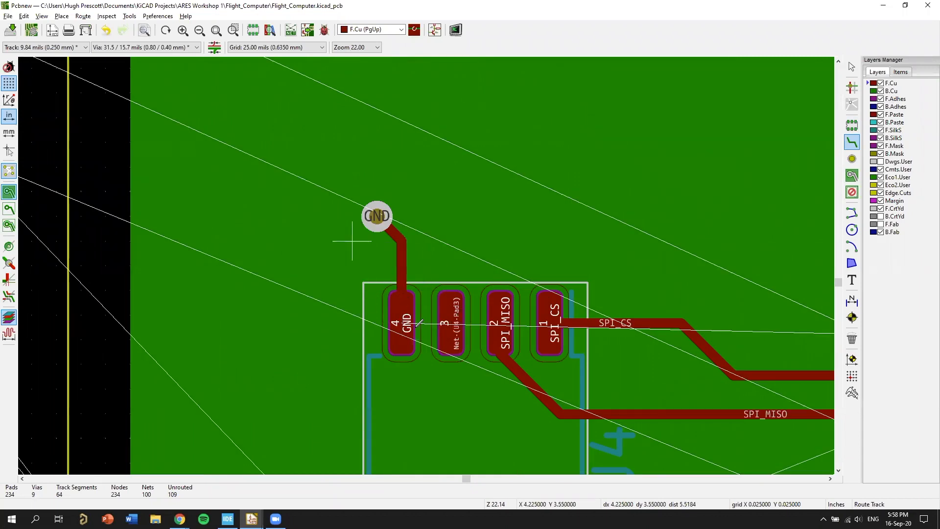
scroll(419, 323, down, 1)
scroll(419, 323, up, 5)
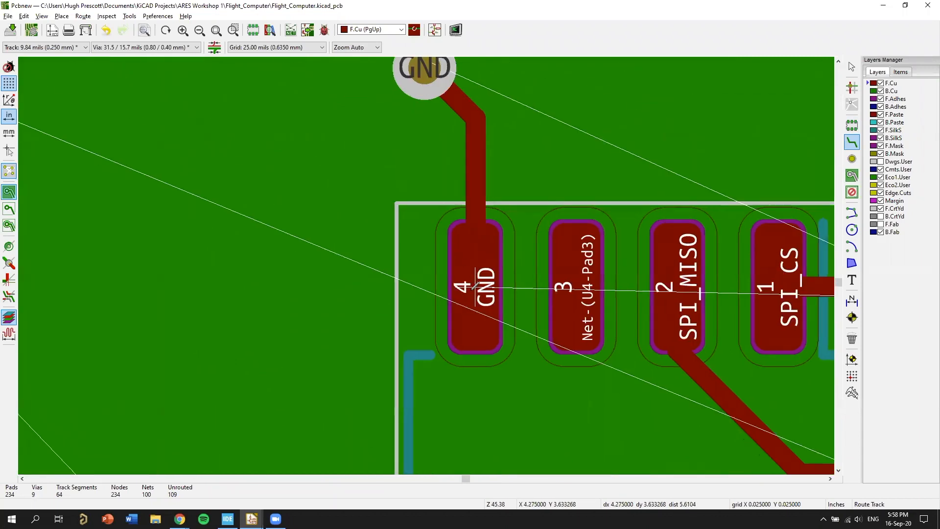
scroll(475, 286, down, 15)
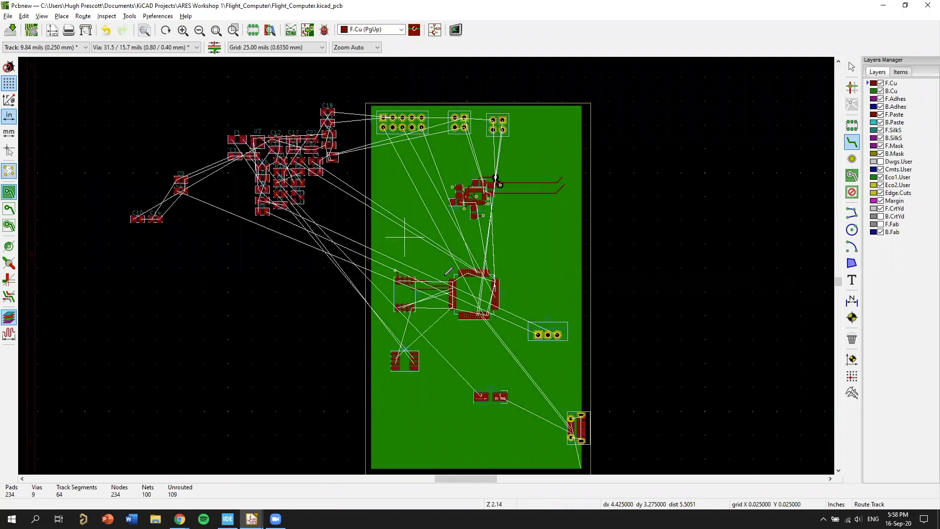
scroll(448, 271, up, 8)
scroll(448, 271, down, 5)
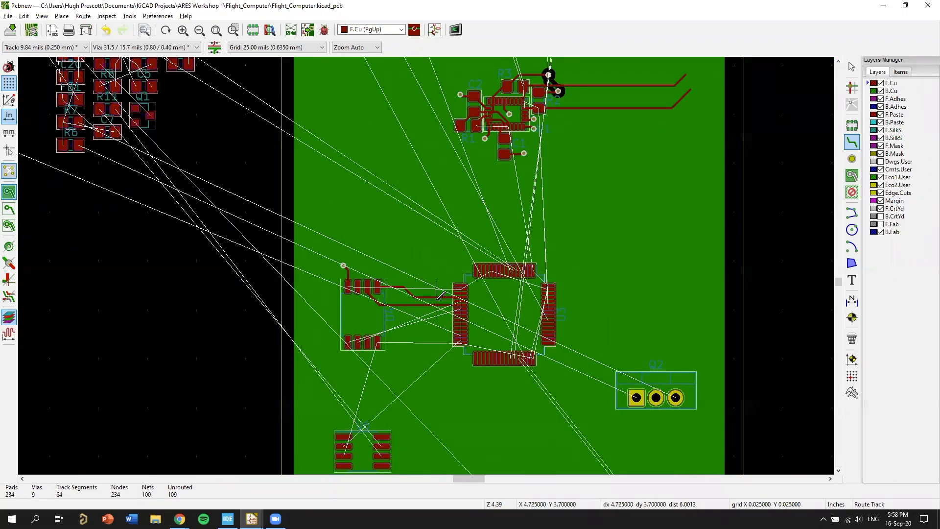
key(alt+3)
drag(549, 299, 527, 309)
scroll(508, 288, up, 3)
scroll(528, 246, down, 3)
drag(559, 281, 437, 291)
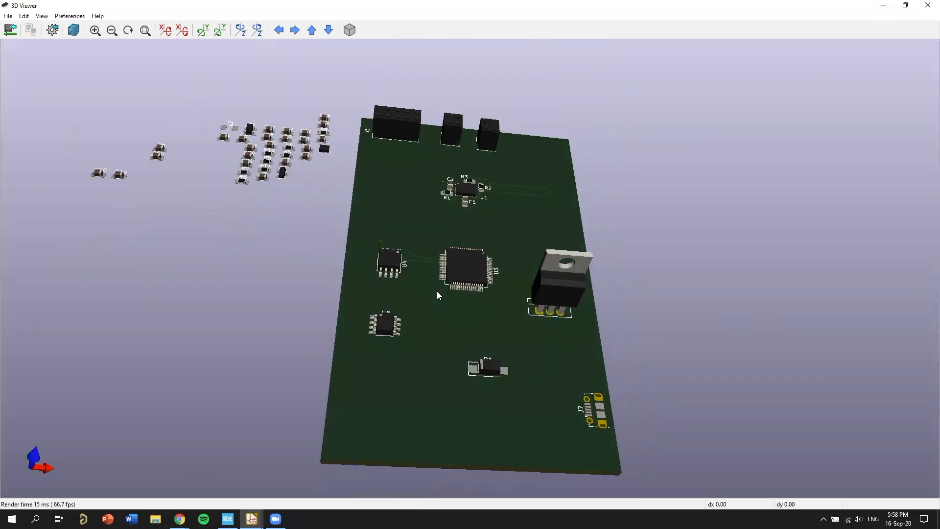
scroll(447, 276, up, 5)
drag(495, 336, 474, 182)
middle_drag(520, 172, 618, 364)
drag(386, 276, 411, 302)
scroll(570, 307, down, 4)
drag(566, 380, 588, 240)
middle_drag(719, 451, 666, 346)
drag(666, 346, 596, 415)
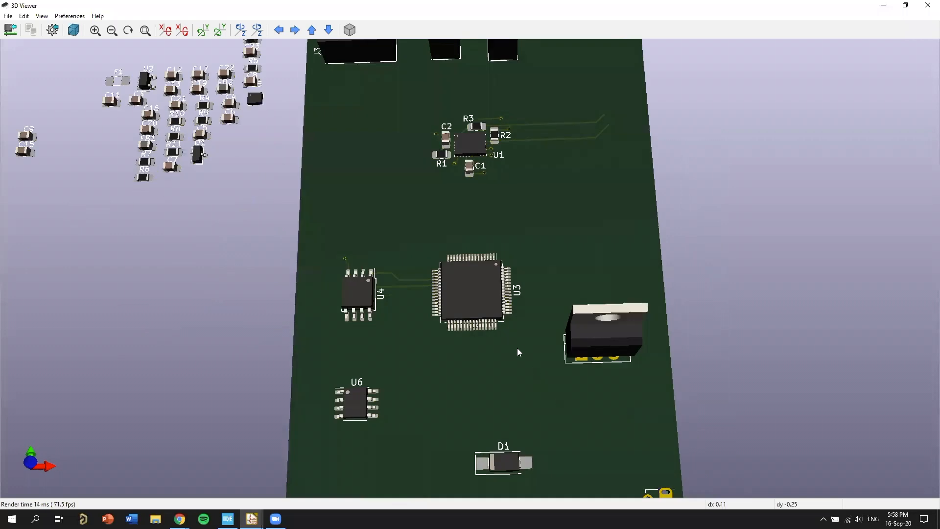
scroll(517, 348, down, 4)
middle_drag(482, 332, 488, 294)
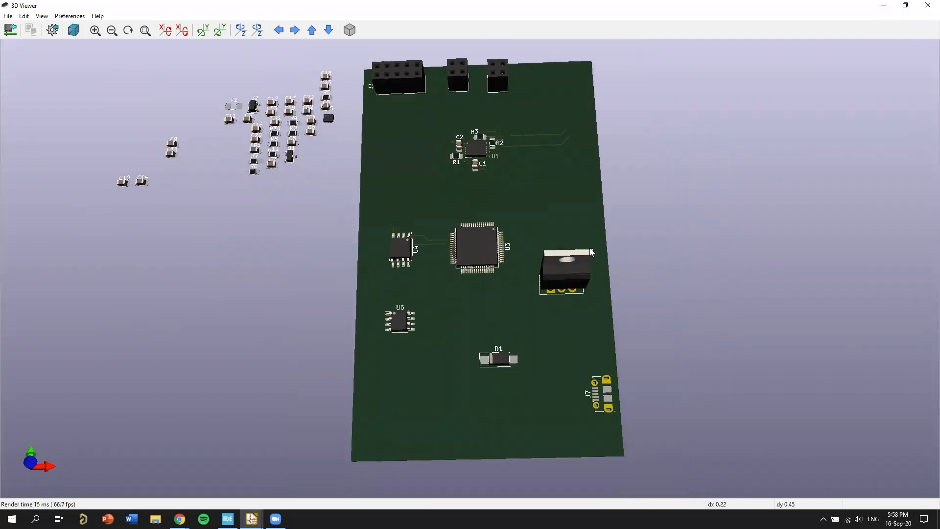
scroll(568, 443, up, 5)
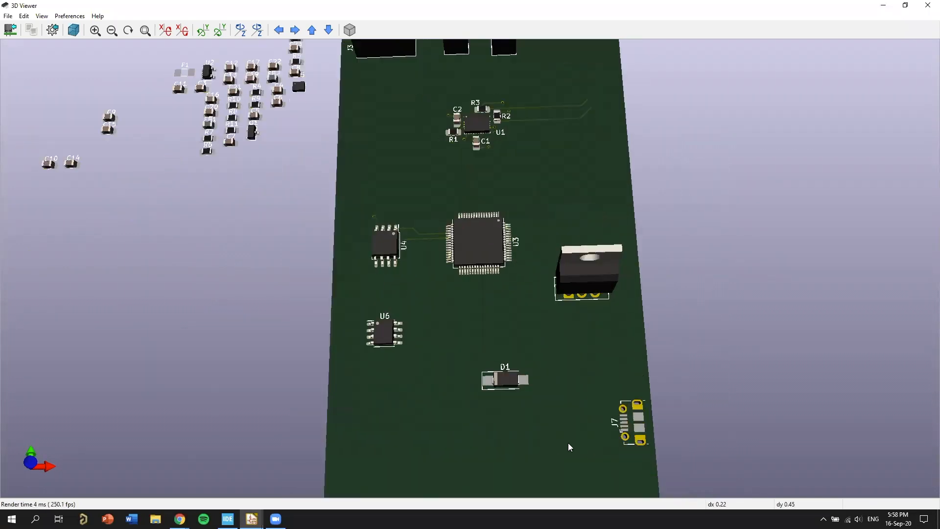
drag(566, 370, 567, 295)
drag(662, 336, 508, 246)
drag(554, 405, 484, 340)
scroll(469, 252, down, 6)
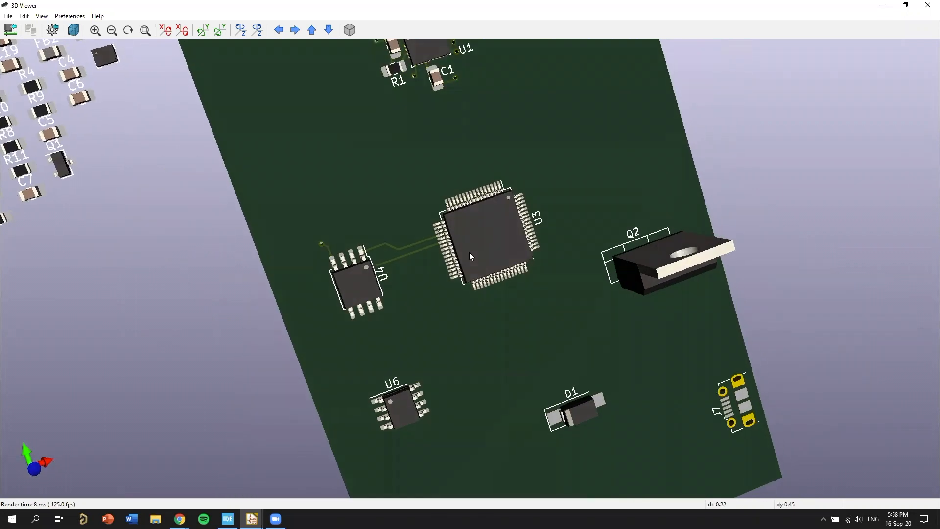
drag(492, 106, 499, 219)
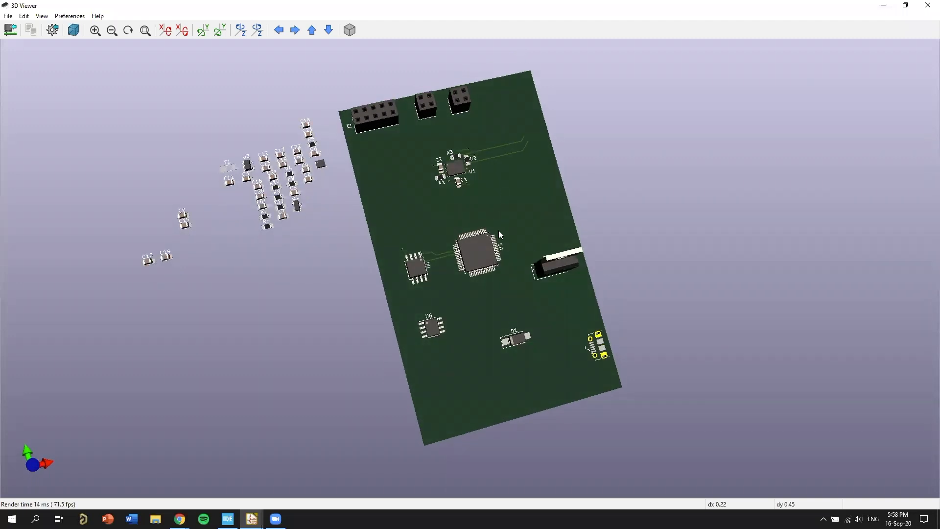
drag(560, 254, 500, 215)
scroll(416, 180, up, 2)
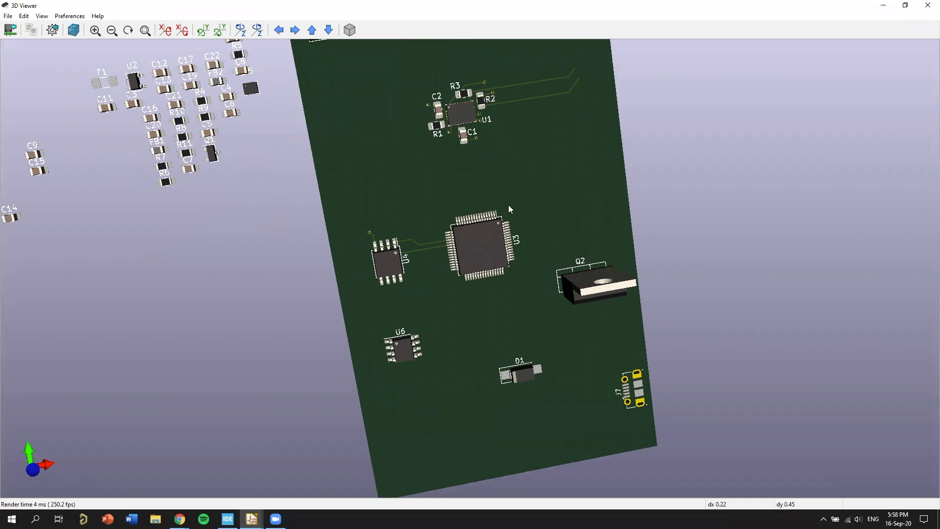
Step: Inspect the parts, tracks and vias around U1, U3 and U4 in the 3D view up close and from different angles
drag(345, 172, 473, 239)
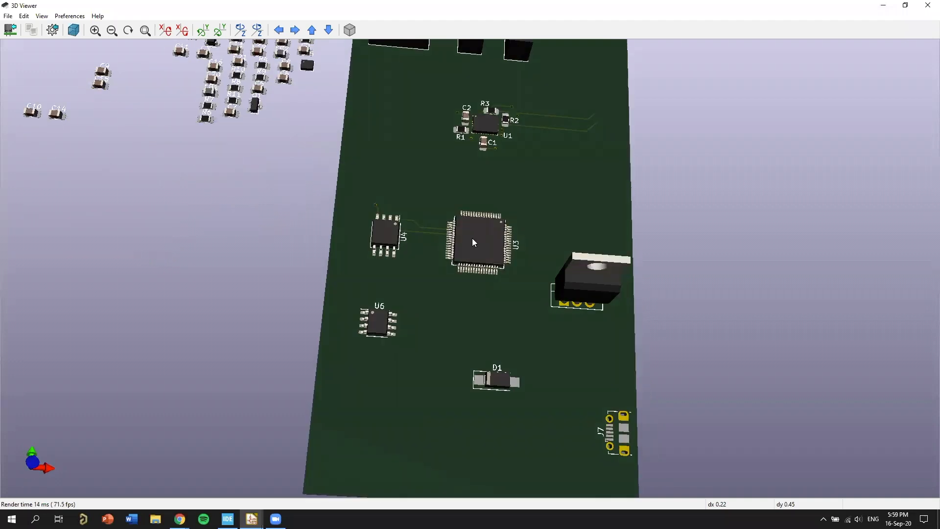
scroll(514, 126, up, 7)
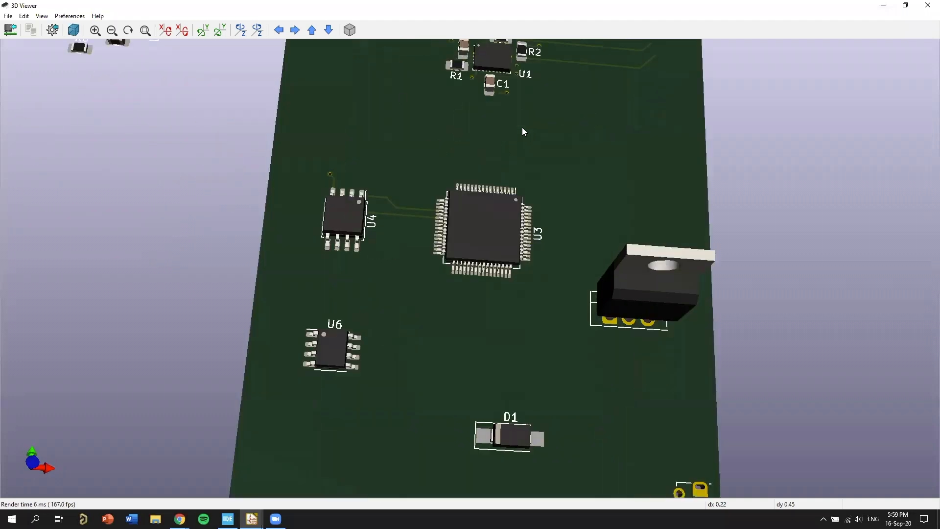
middle_drag(550, 156, 544, 434)
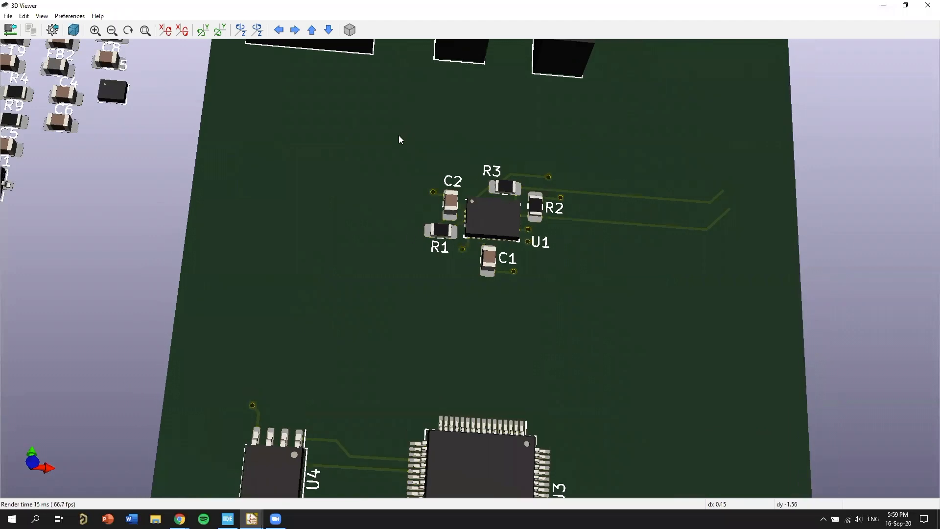
drag(538, 248, 563, 263)
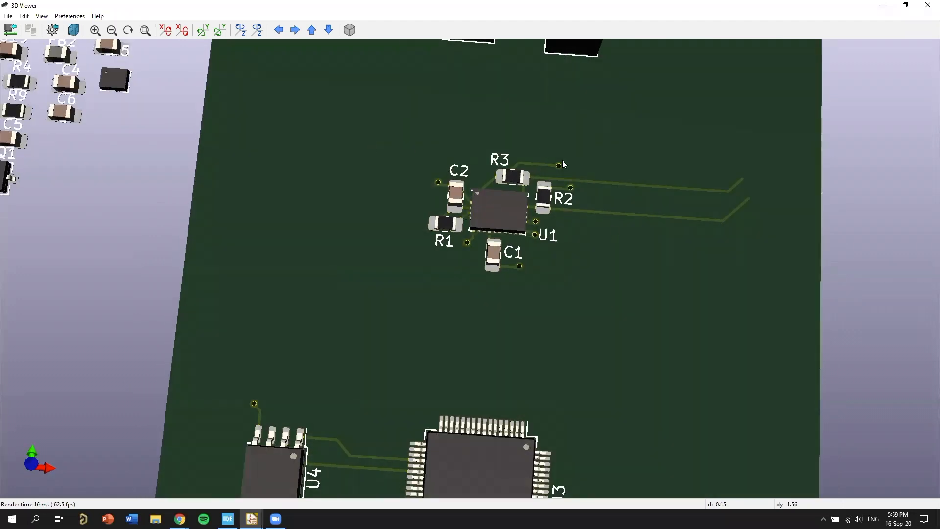
scroll(572, 330, down, 4)
middle_drag(645, 228, 679, 114)
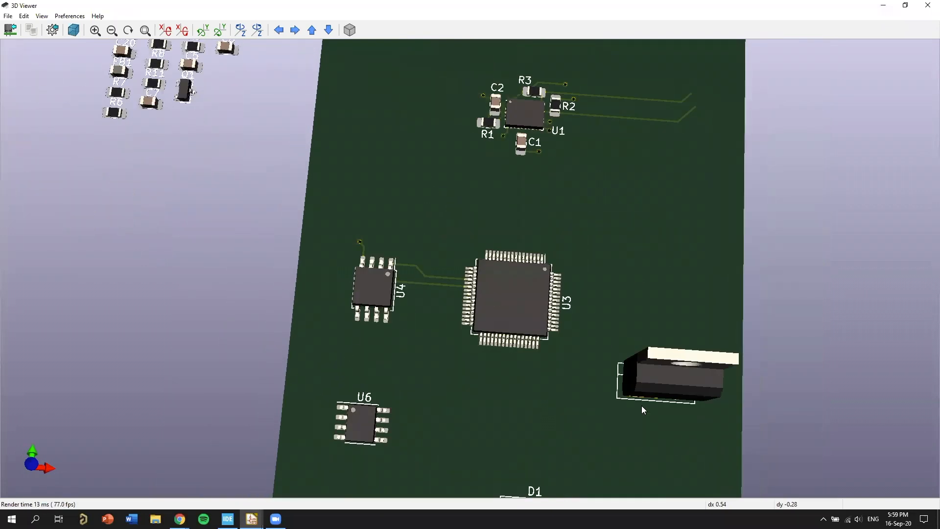
middle_drag(642, 406, 626, 225)
scroll(520, 204, down, 2)
middle_drag(469, 191, 547, 387)
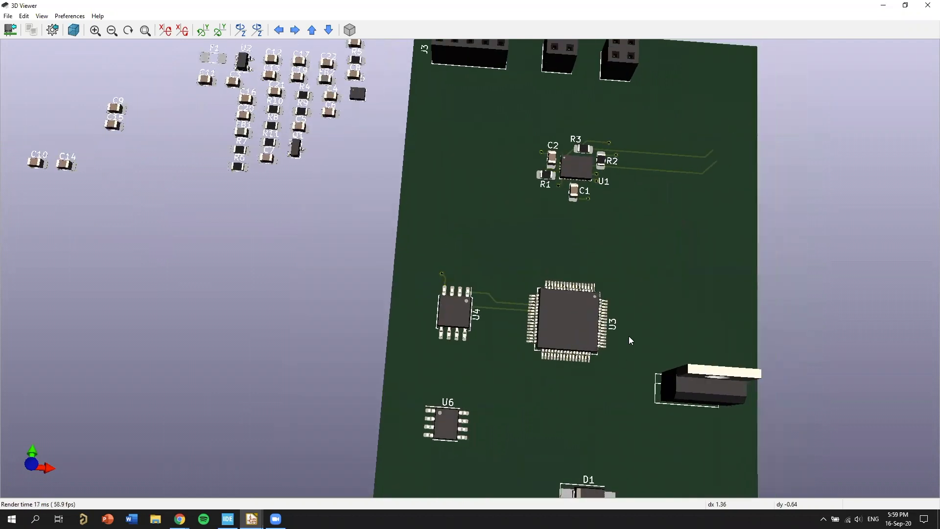
middle_drag(789, 277, 649, 286)
drag(582, 264, 586, 310)
middle_drag(590, 287, 719, 257)
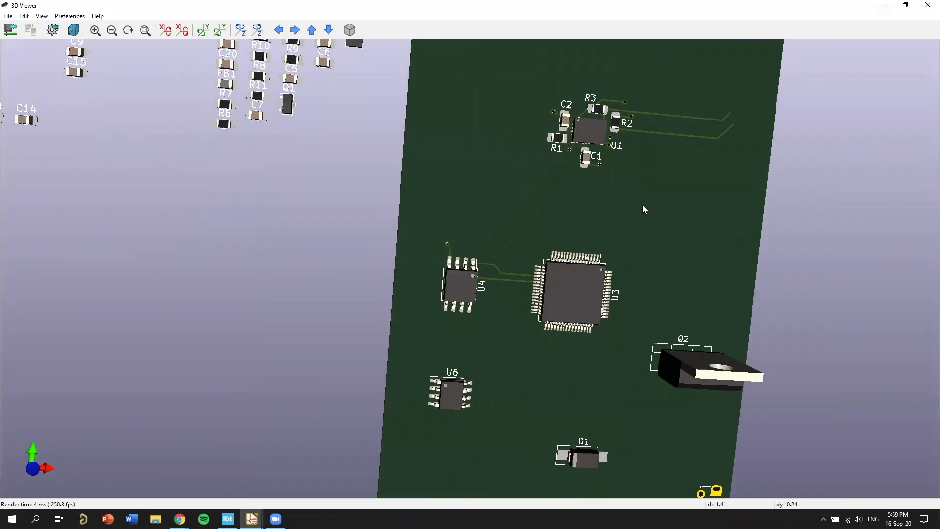
drag(680, 214, 653, 293)
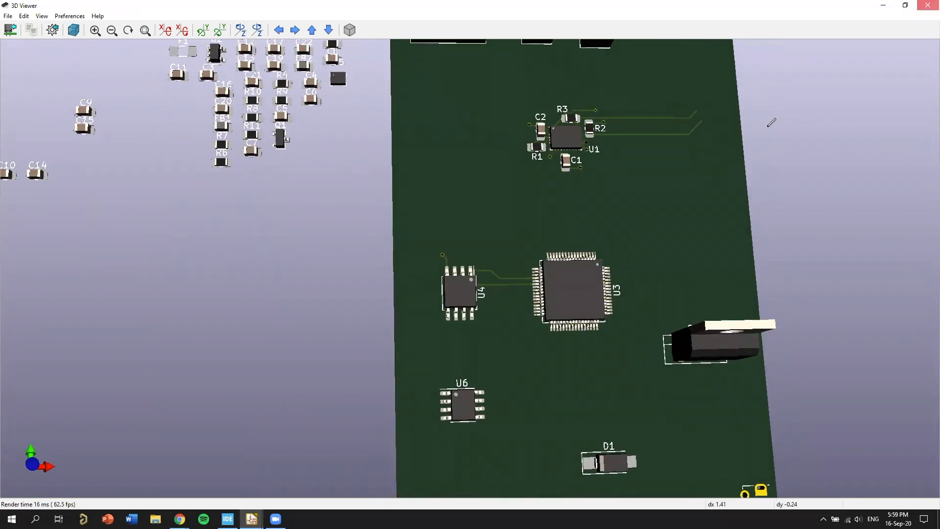
Step: Return to the PCB layout and move transistor Q1 from the unplaced parts onto the board, just below and to the left of diode D1
scroll(275, 212, down, 2)
scroll(386, 233, up, 4)
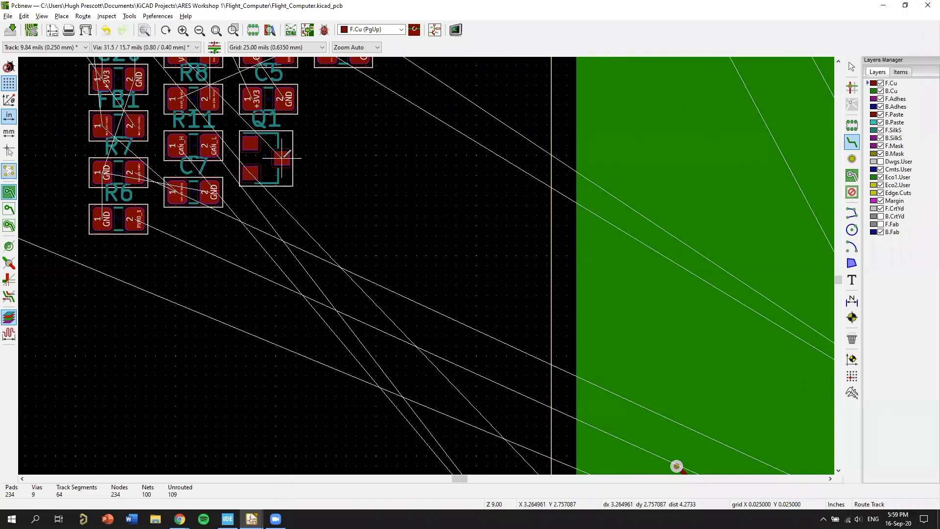
key(m)
scroll(730, 296, down, 4)
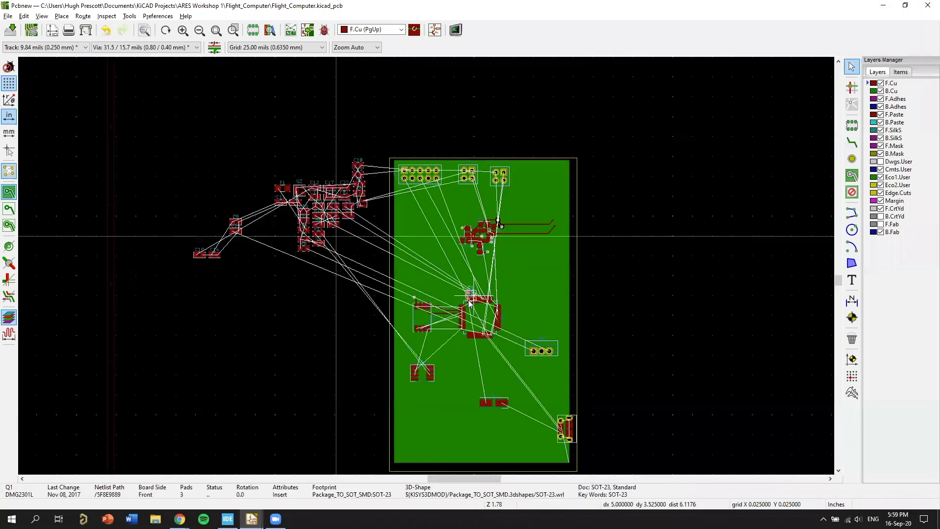
scroll(466, 312, up, 1)
scroll(419, 263, up, 4)
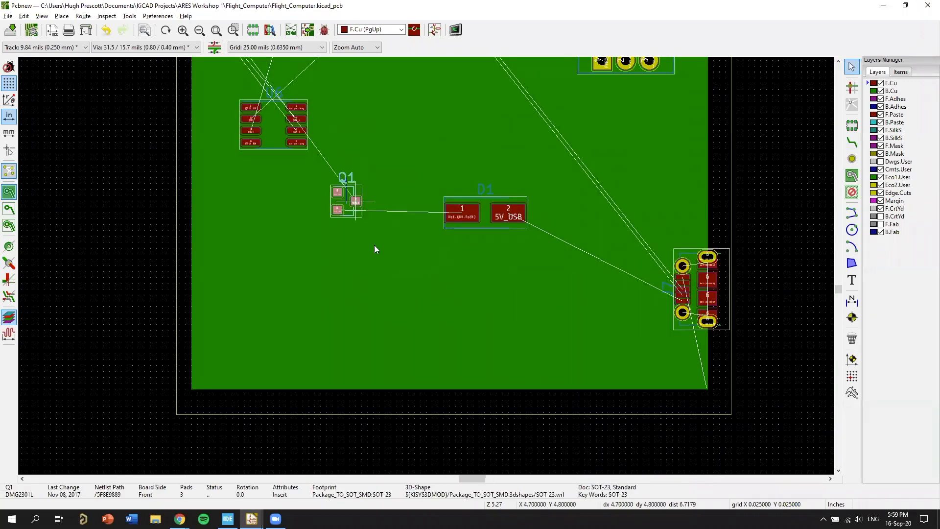
click(409, 244)
Step: Move regulator U2 from the unplaced parts onto the board, just below diode D1
middle_drag(350, 180, 511, 314)
scroll(263, 187, down, 1)
middle_drag(263, 186, 419, 274)
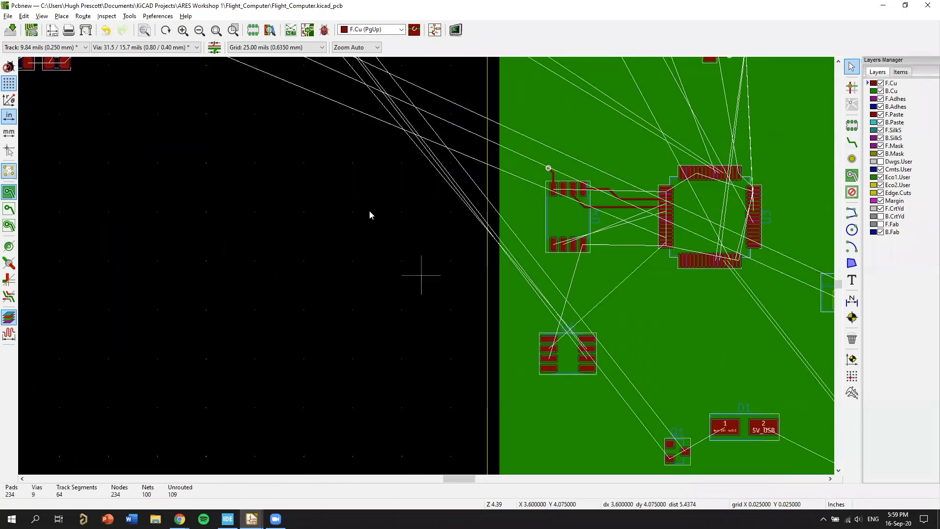
middle_drag(346, 187, 439, 322)
middle_drag(419, 278, 509, 358)
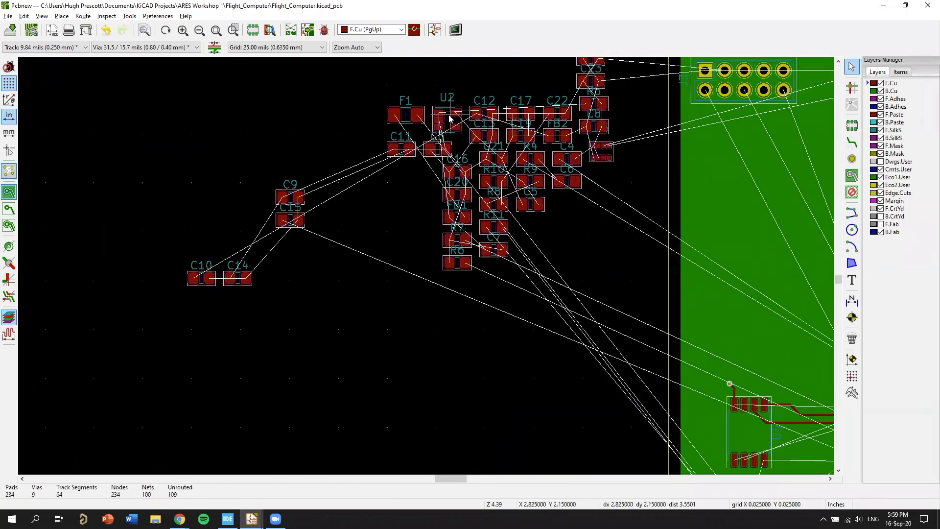
key(m)
middle_drag(617, 373, 442, 83)
middle_drag(733, 420, 529, 256)
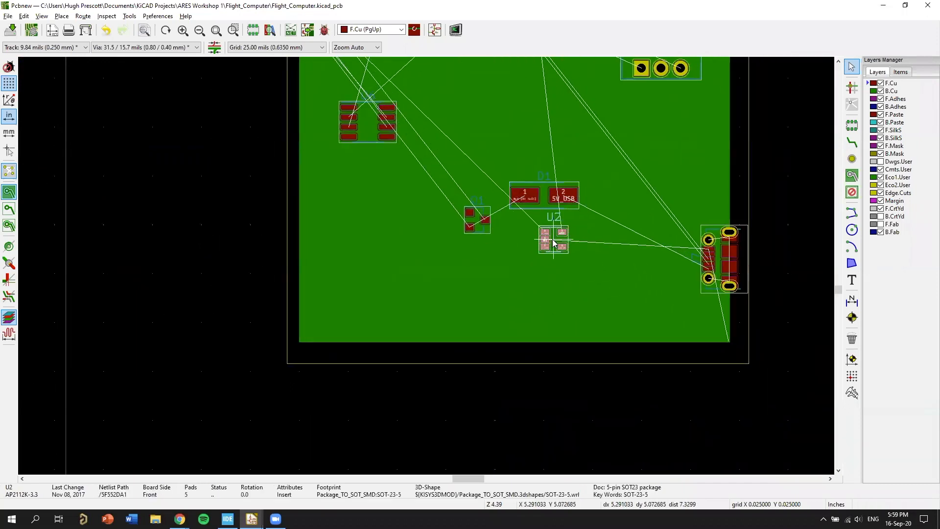
click(554, 242)
Step: Review the layout from the power parts and USB connector up past U3 and U4 to the pin headers
middle_drag(468, 203, 559, 347)
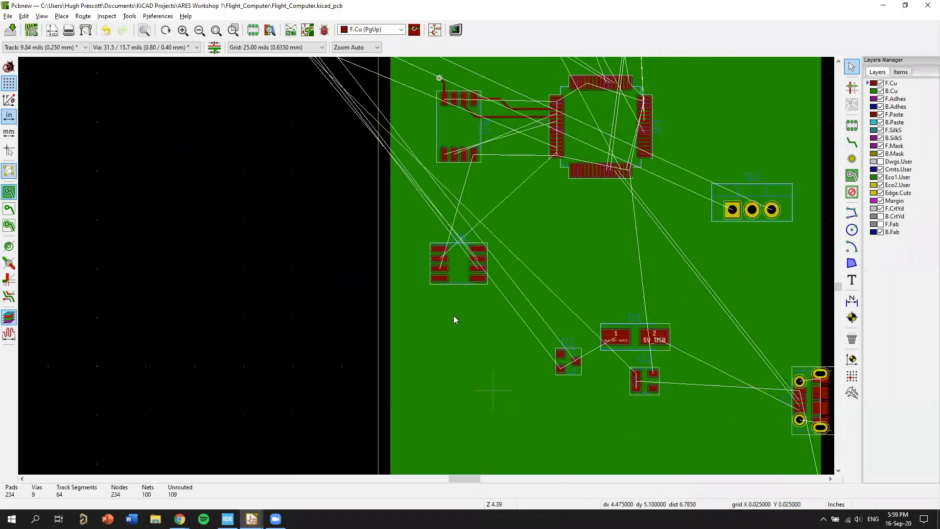
middle_drag(793, 380, 634, 354)
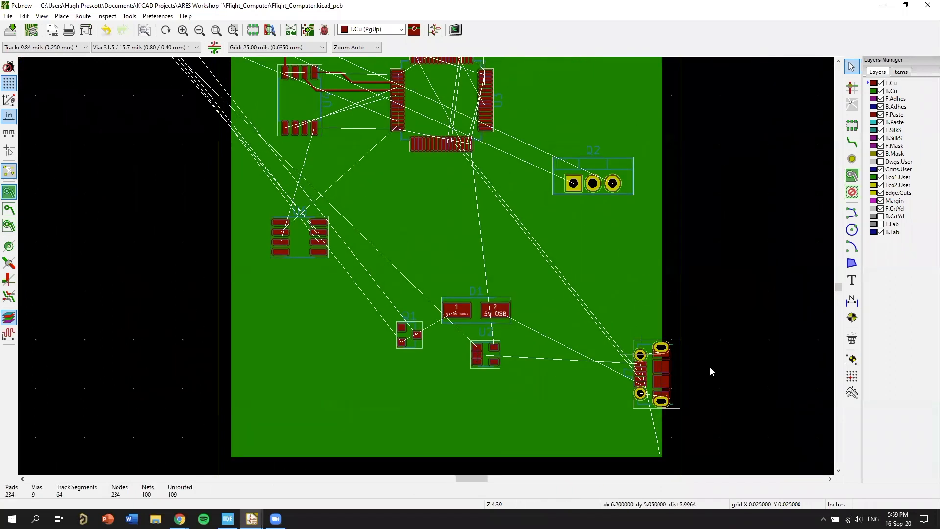
middle_drag(437, 272, 633, 396)
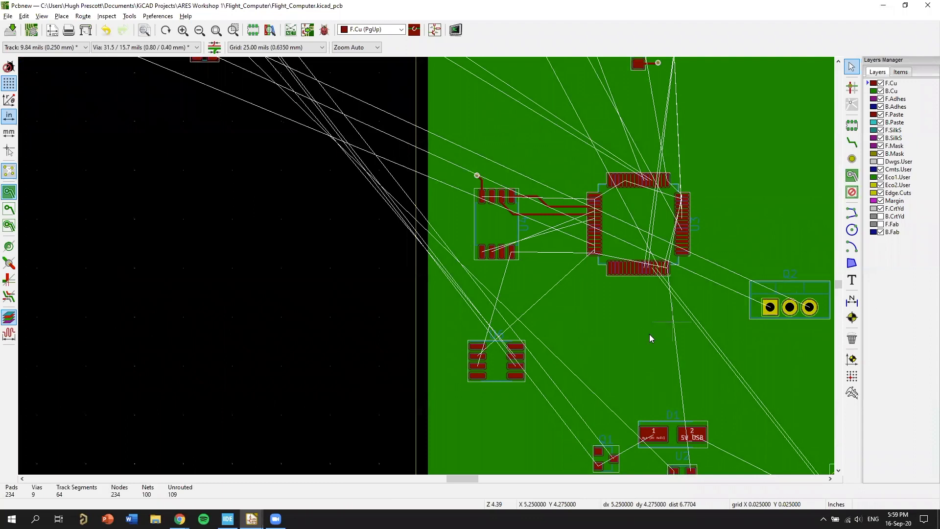
middle_drag(622, 248, 541, 325)
middle_drag(511, 290, 623, 329)
middle_drag(690, 295, 557, 341)
middle_drag(621, 361, 623, 224)
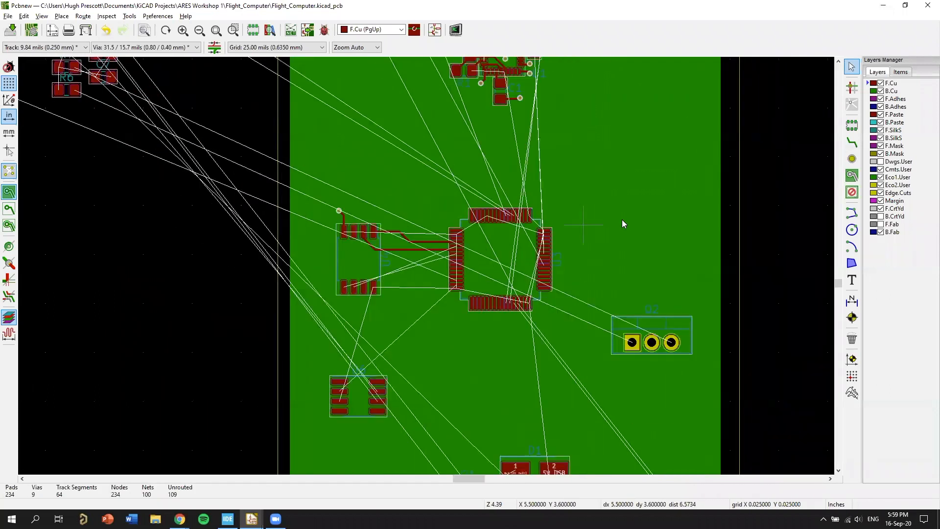
scroll(608, 166, down, 1)
middle_drag(407, 212, 561, 316)
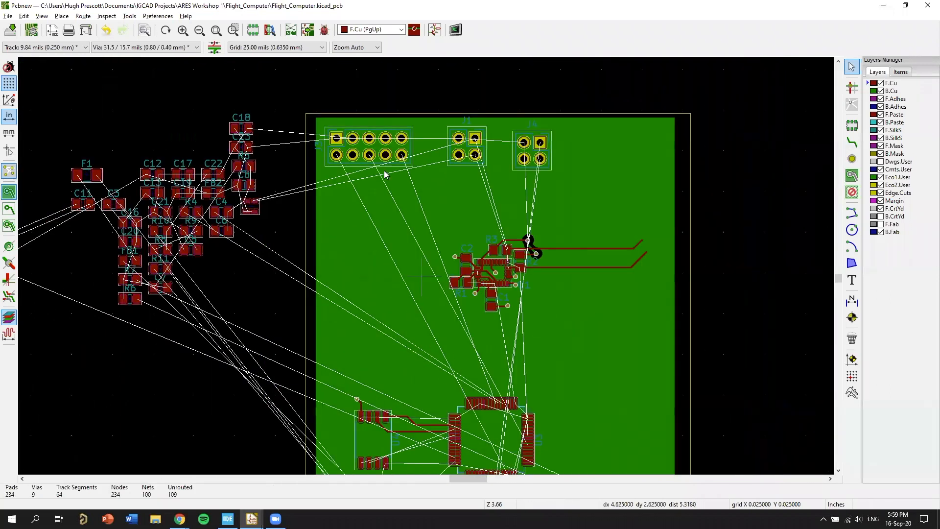
Step: Open the board in the 3D Viewer and examine the unplaced passives, the pin headers and the area around U1
key(alt+3)
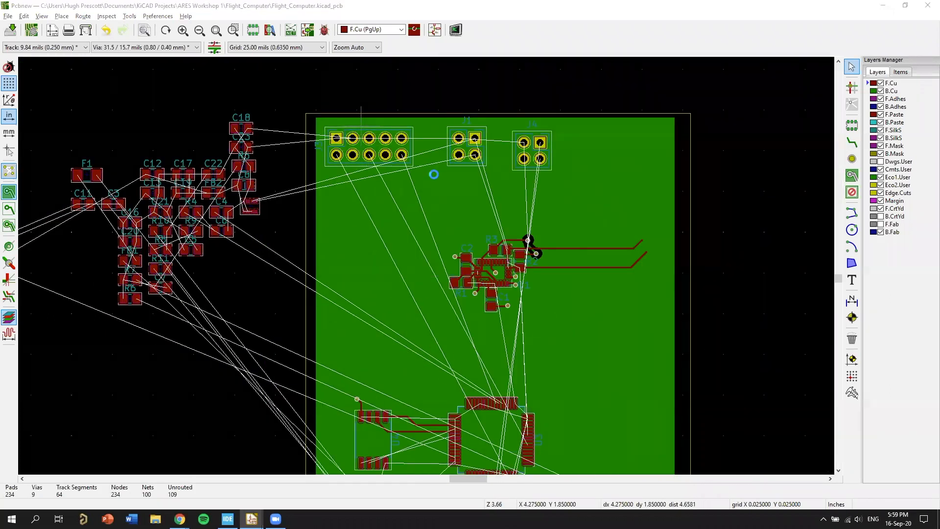
scroll(429, 148, up, 3)
scroll(401, 115, down, 2)
middle_drag(356, 161, 579, 373)
scroll(485, 338, up, 3)
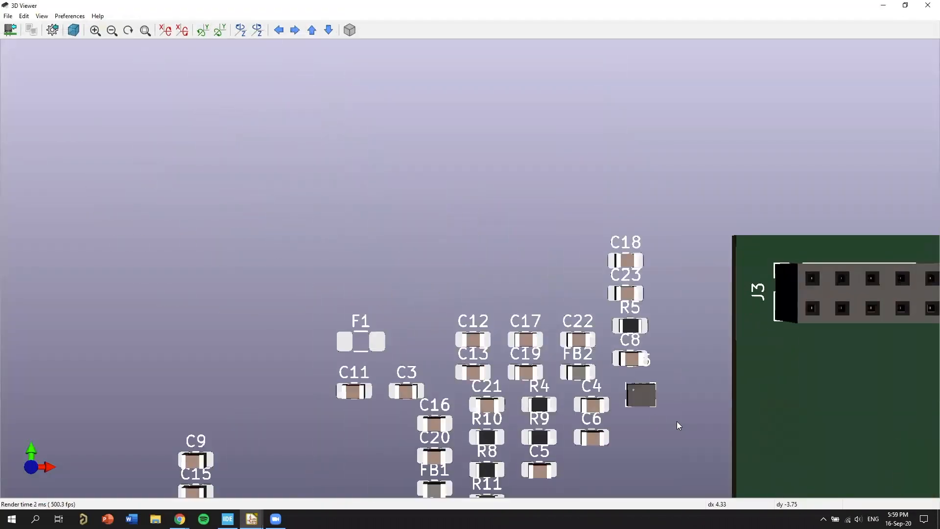
middle_drag(660, 382, 635, 256)
middle_drag(666, 309, 736, 239)
middle_drag(706, 316, 522, 240)
scroll(599, 298, down, 1)
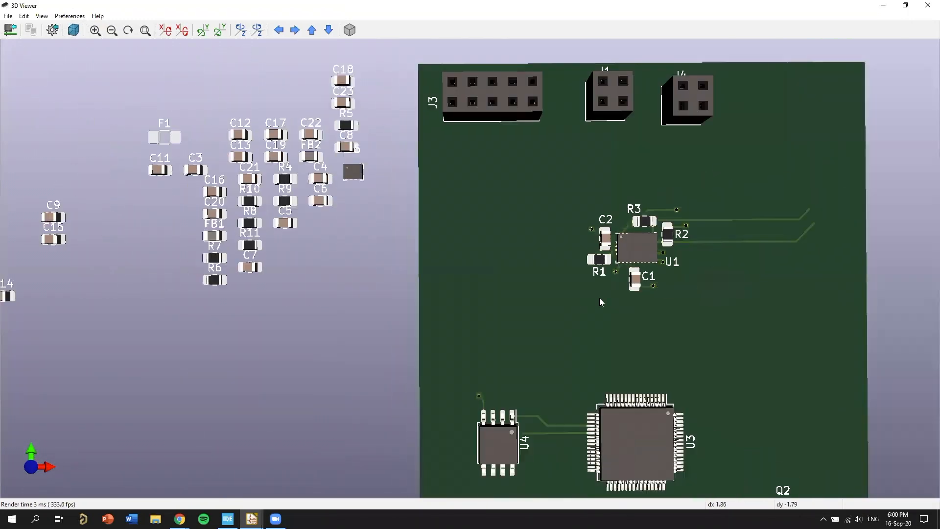
middle_drag(745, 376, 593, 359)
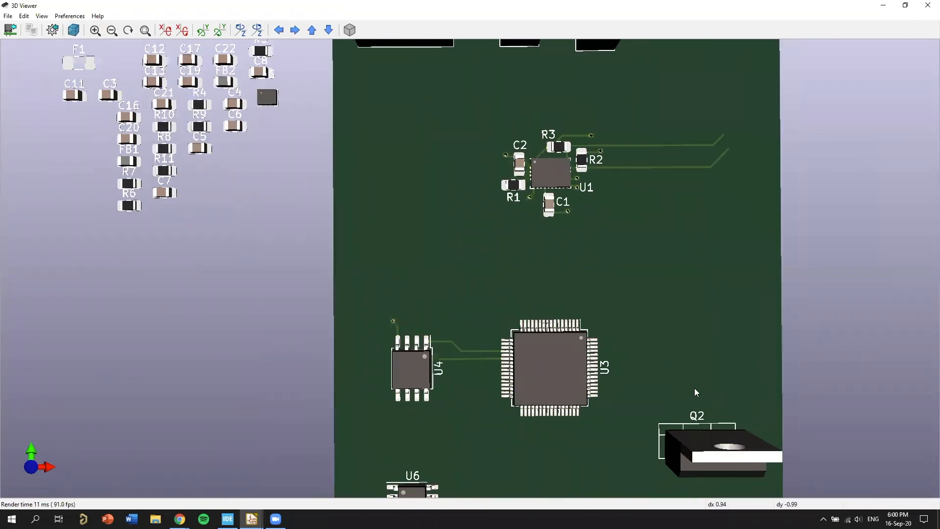
Step: Examine the whole board in 3D from several angles, including the newly placed Q1 and U2, and close the viewer
scroll(681, 395, down, 3)
scroll(651, 399, down, 1)
scroll(627, 416, up, 1)
drag(619, 430, 522, 327)
scroll(522, 329, up, 5)
scroll(522, 327, down, 6)
scroll(590, 362, up, 4)
middle_drag(626, 252, 624, 254)
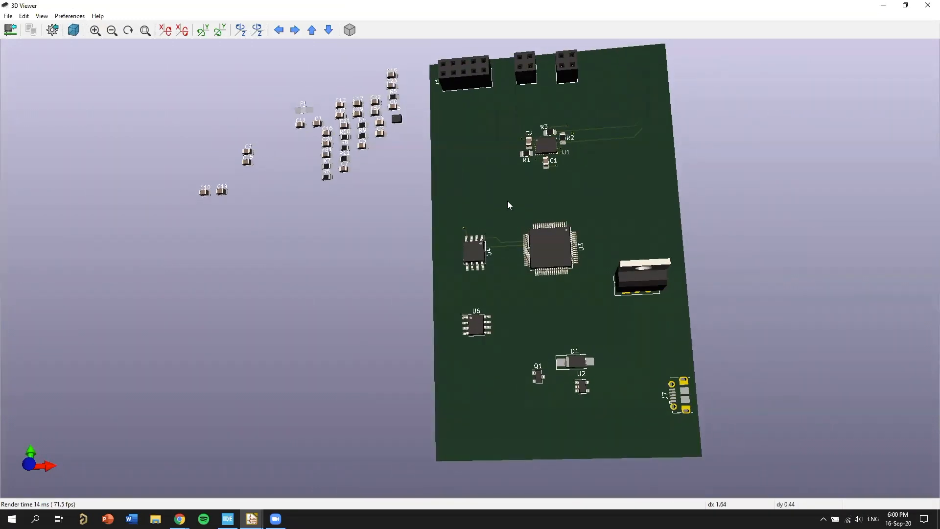
drag(657, 198, 567, 179)
middle_drag(540, 93, 610, 111)
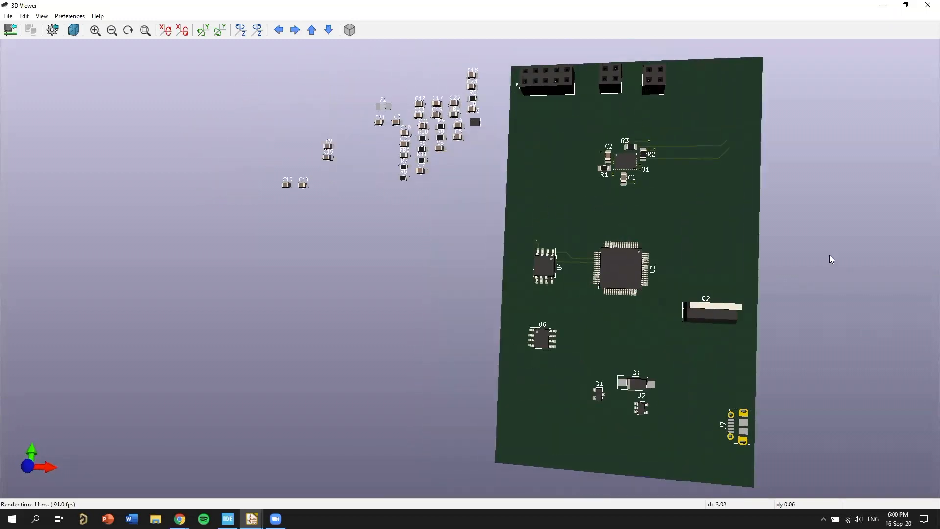
middle_drag(832, 259, 713, 245)
drag(522, 231, 471, 298)
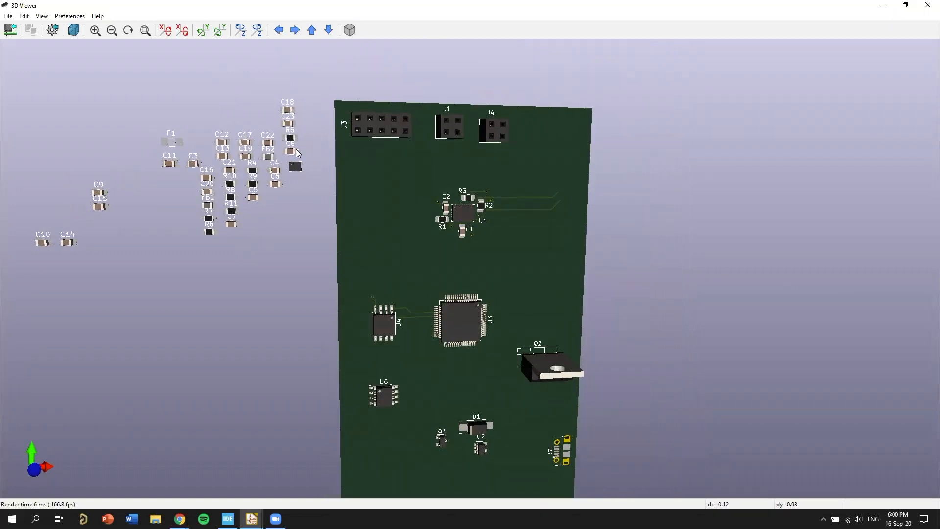
click(927, 6)
Step: Switch to the Flight_Computer schematic in Eeschema and review its circuit blocks, including the 3V3 regulator, STM32F4 and connectors
scroll(445, 251, down, 3)
scroll(367, 215, up, 2)
middle_drag(376, 176, 696, 244)
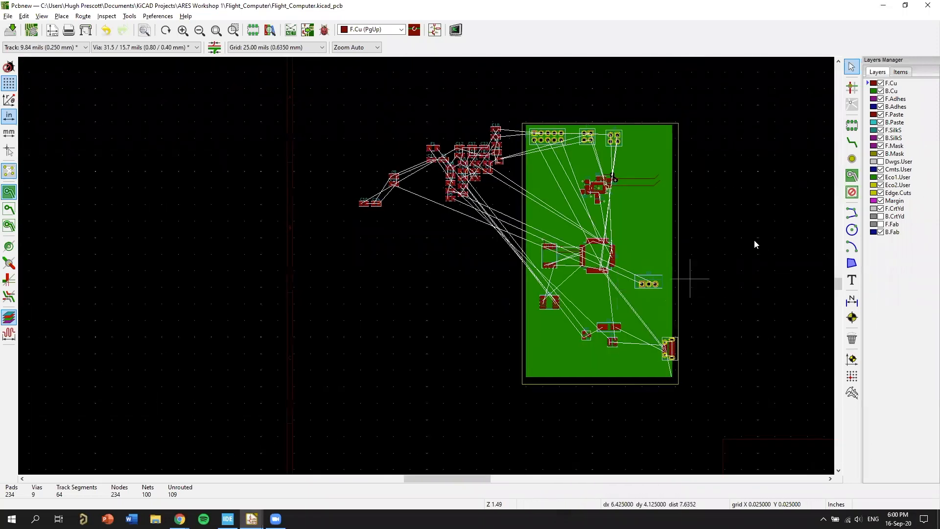
click(252, 519)
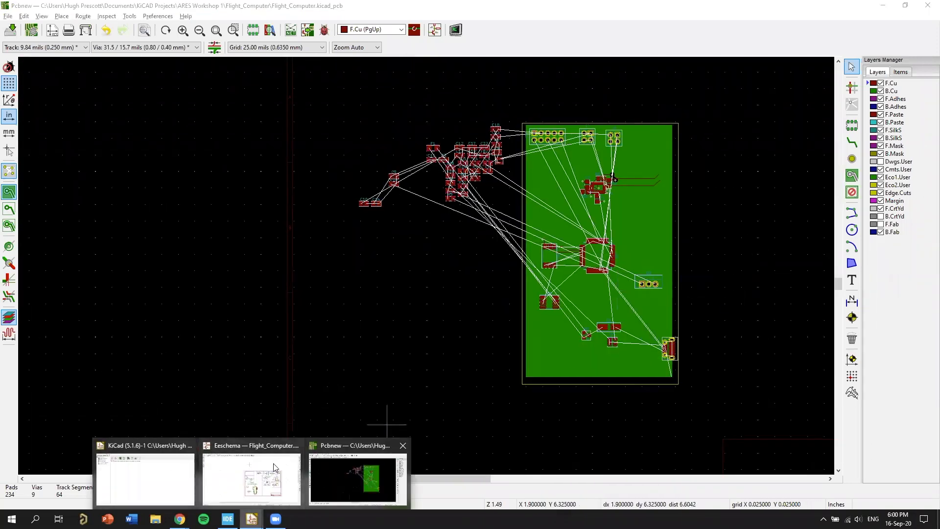
click(285, 471)
scroll(465, 261, up, 2)
middle_drag(540, 256, 808, 232)
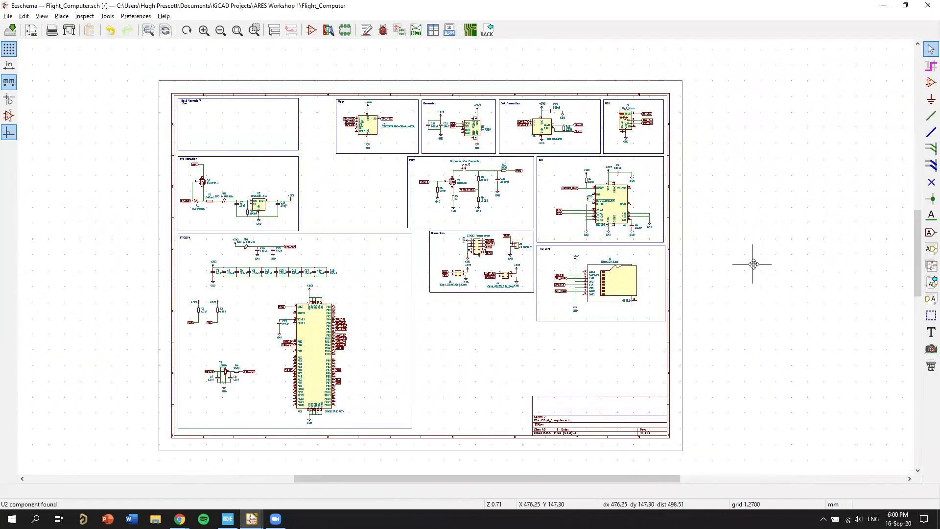
middle_drag(753, 264, 813, 271)
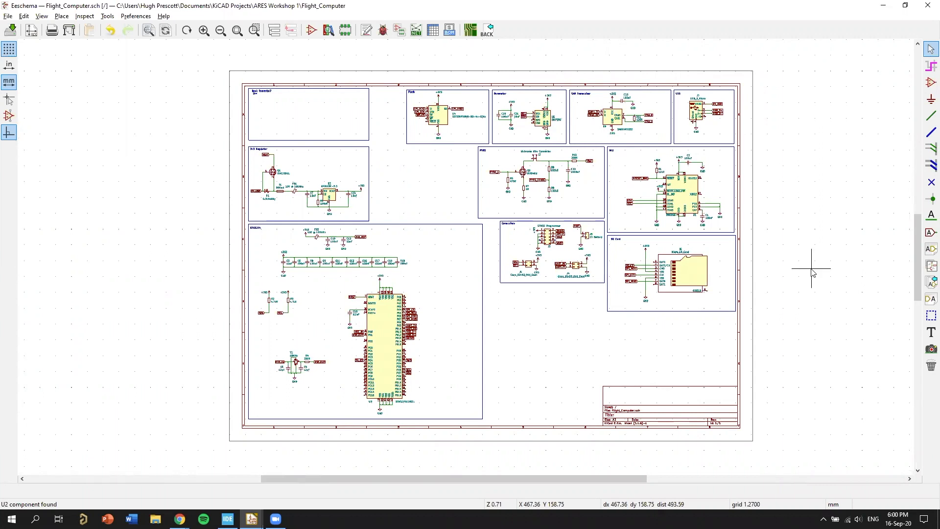
scroll(525, 237, up, 5)
scroll(519, 252, down, 1)
middle_drag(360, 295, 591, 320)
scroll(559, 324, down, 5)
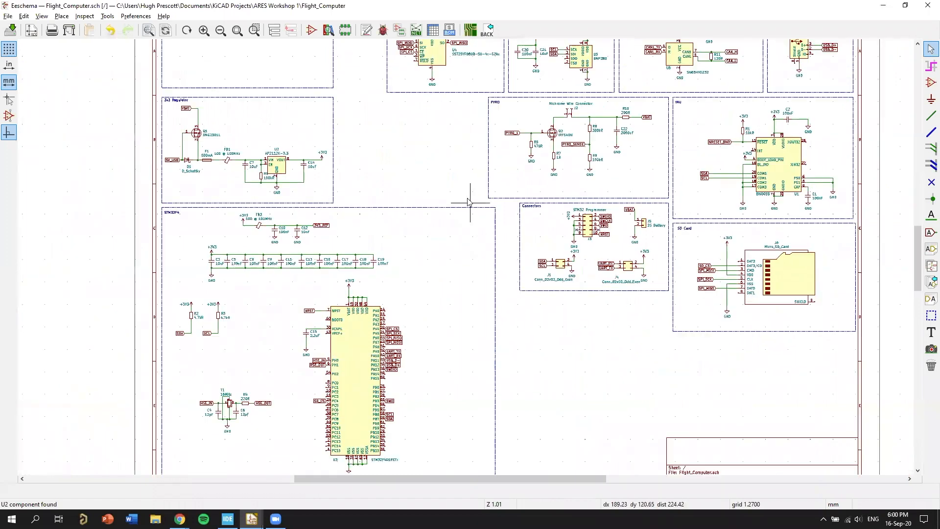
middle_drag(487, 244, 473, 219)
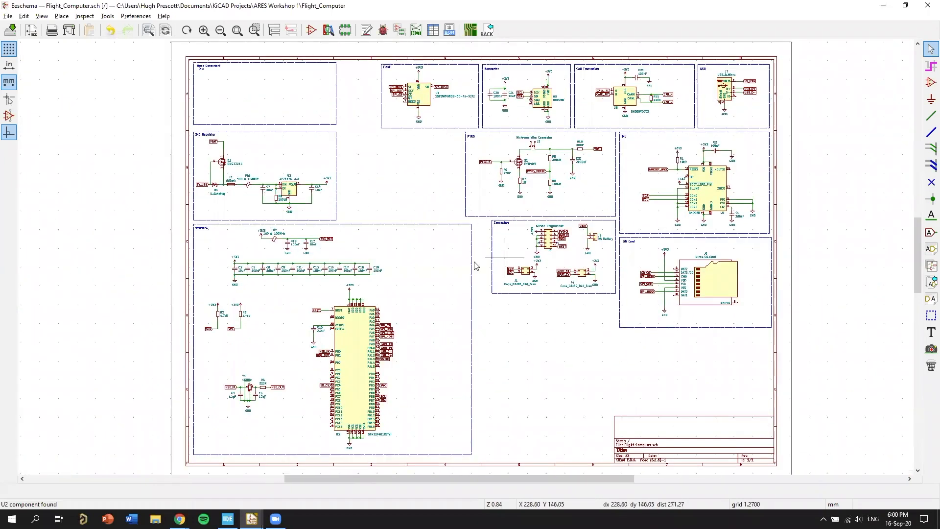